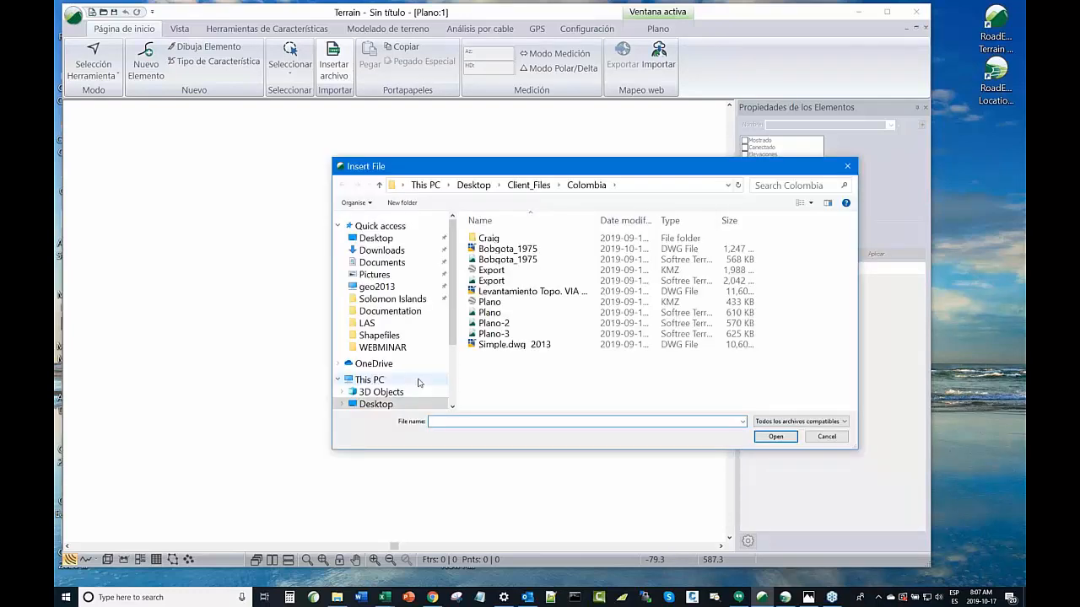
# Browse to the Shapefiles folder inside WEBMINAR on the Desktop and limit the file list to Arcview Shape (*.SHP)
pyautogui.click(376, 404)
pyautogui.doubleClick(573, 280)
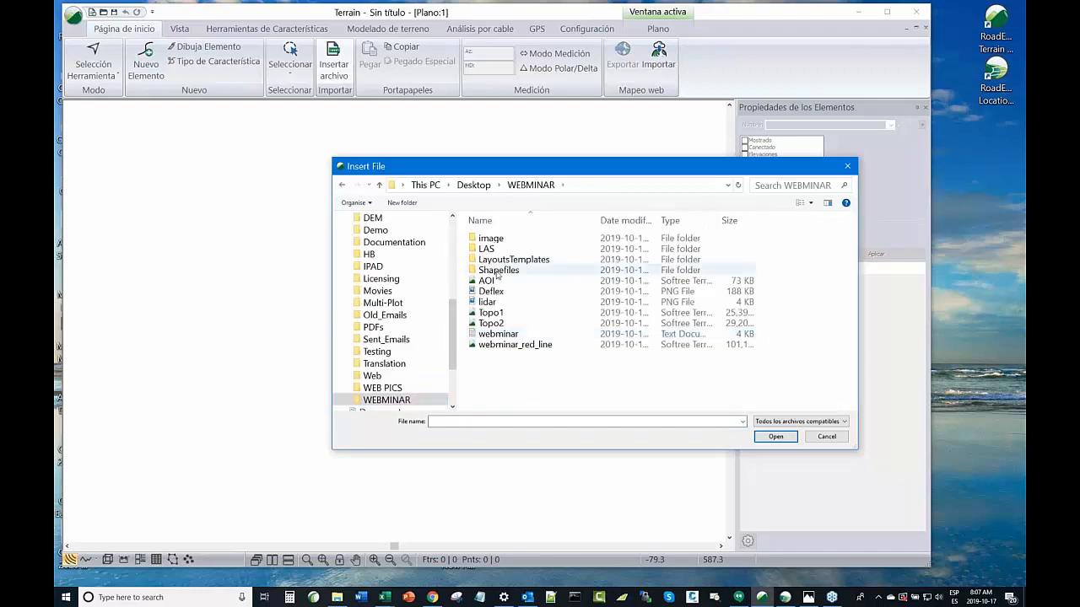
pyautogui.doubleClick(497, 272)
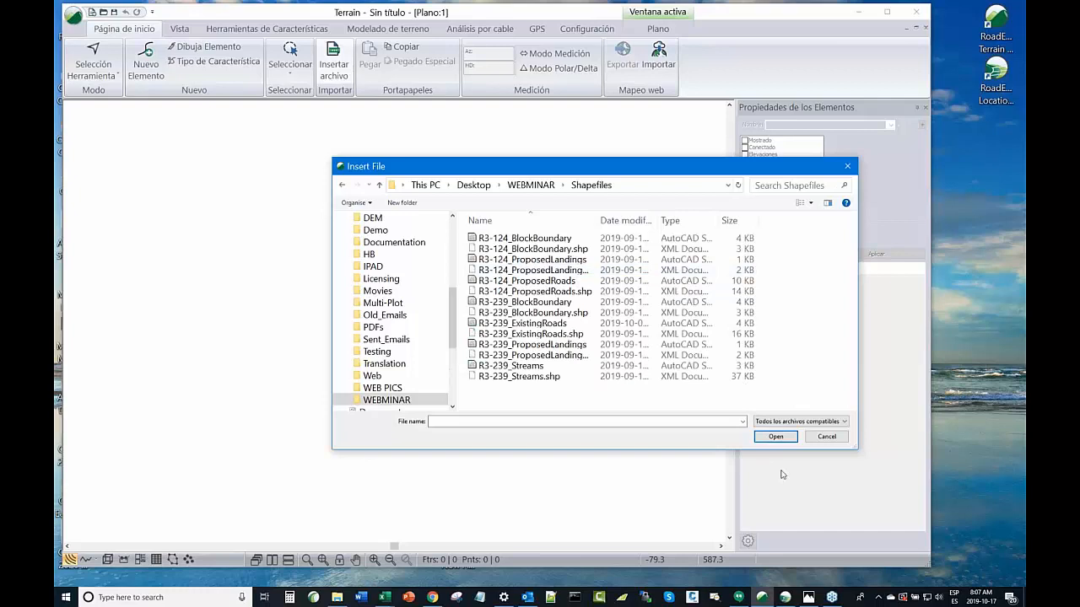
pyautogui.click(844, 421)
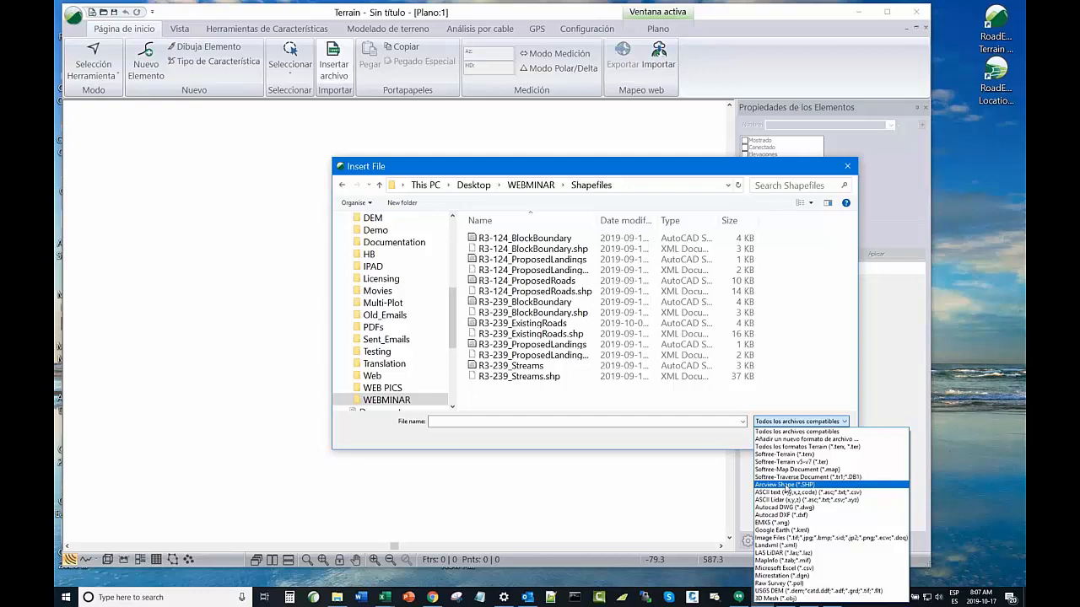
pyautogui.click(785, 486)
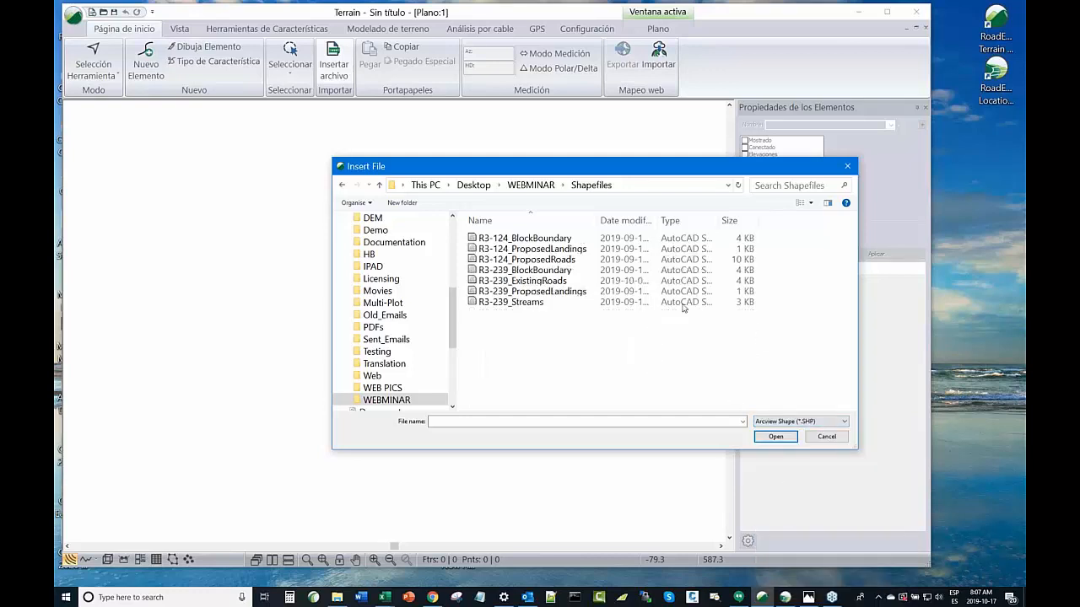
# Import the R3-124_BlockBoundary and R3-239_BlockBoundary shapefiles together, keeping the default projection and import options
pyautogui.click(543, 240)
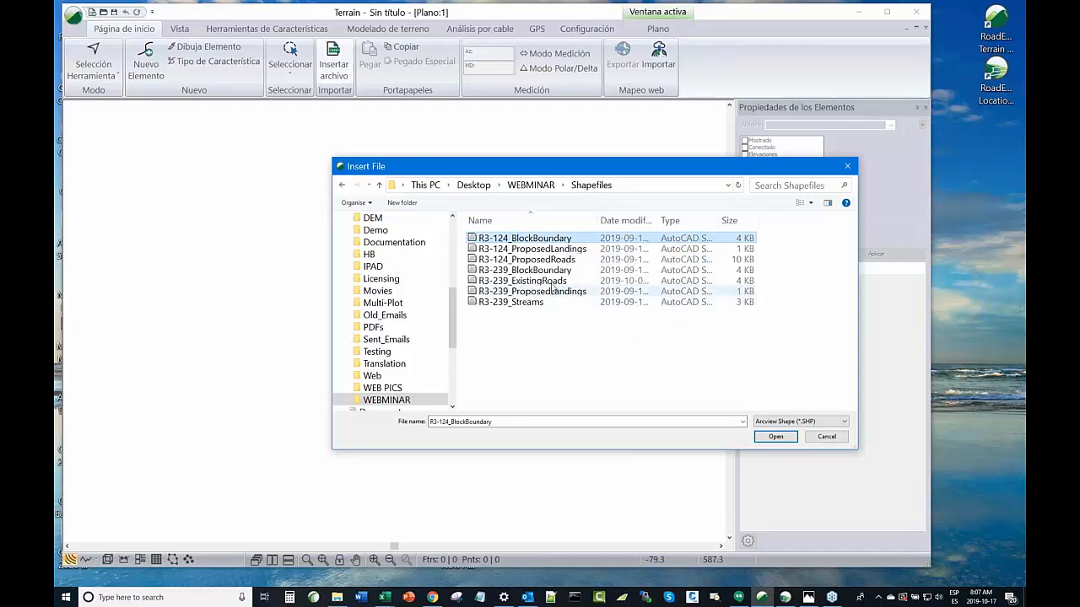
pyautogui.keyDown('ctrl'); pyautogui.click(553, 271); pyautogui.keyUp('ctrl')
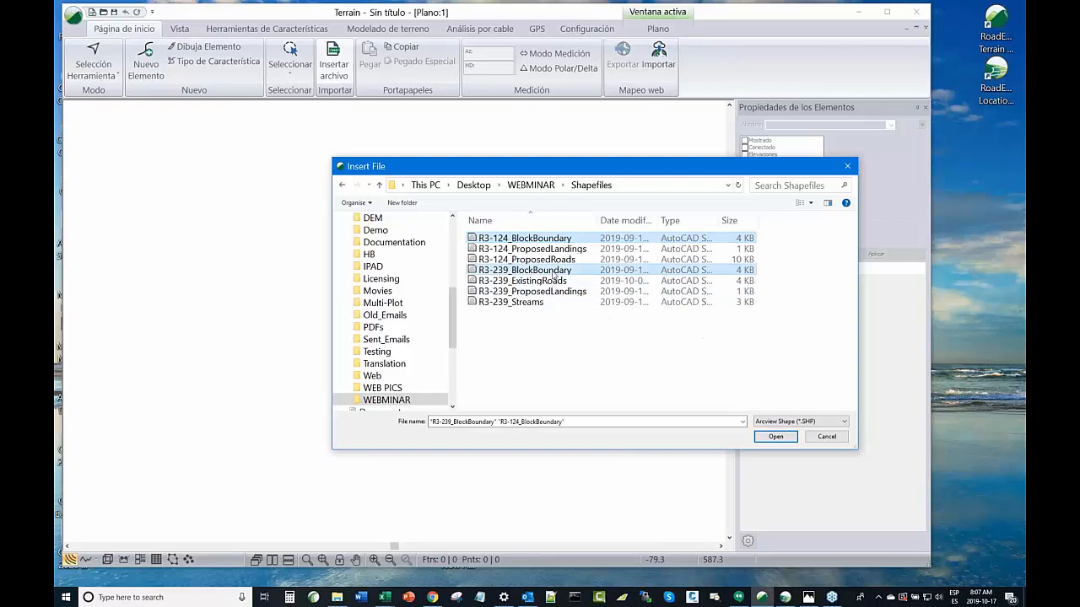
pyautogui.click(773, 436)
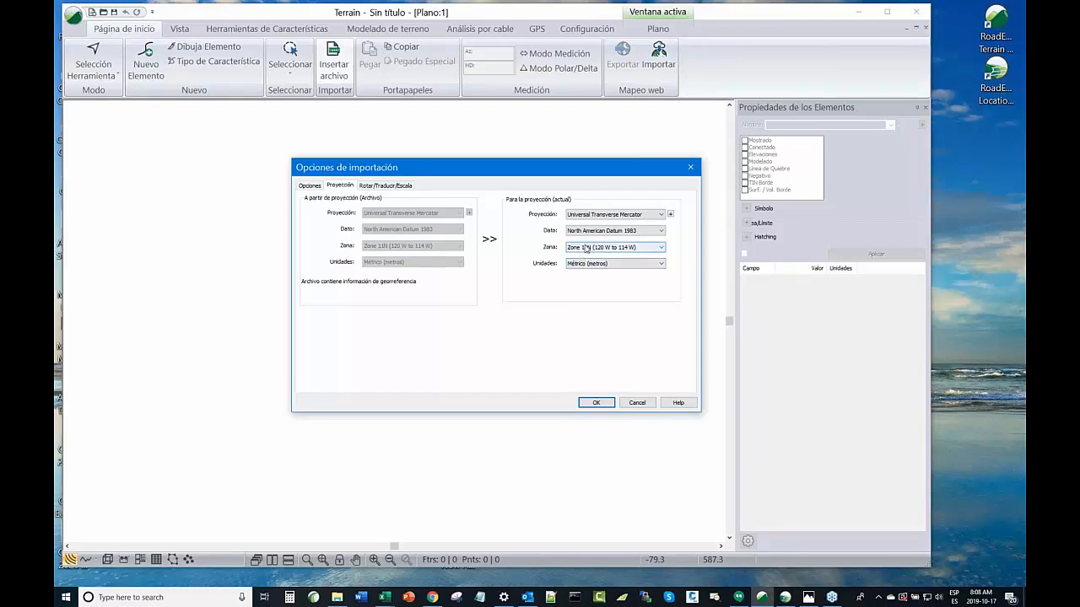
pyautogui.click(307, 188)
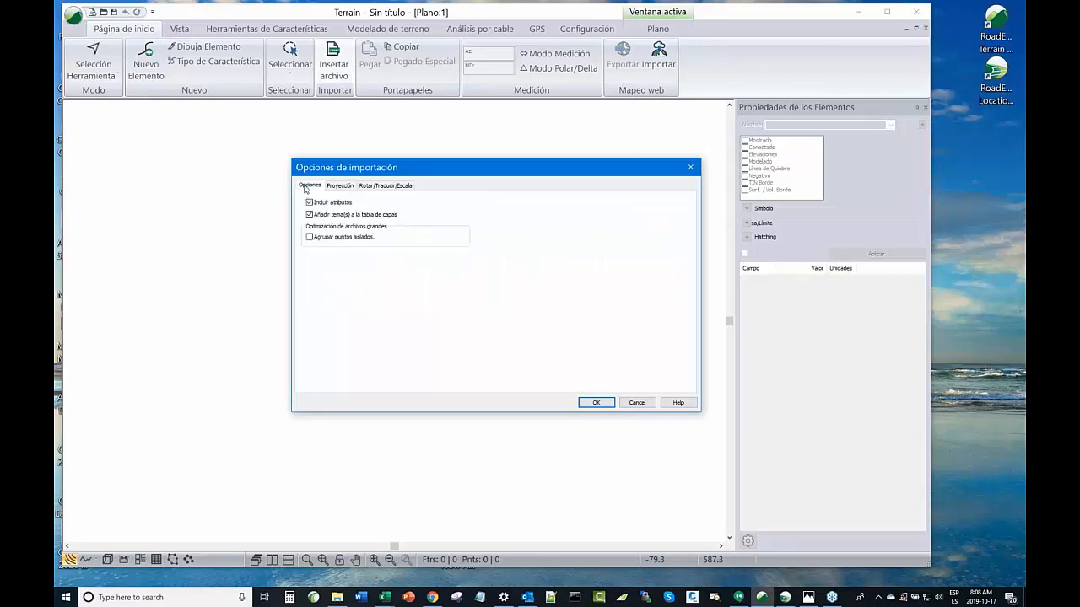
pyautogui.click(596, 404)
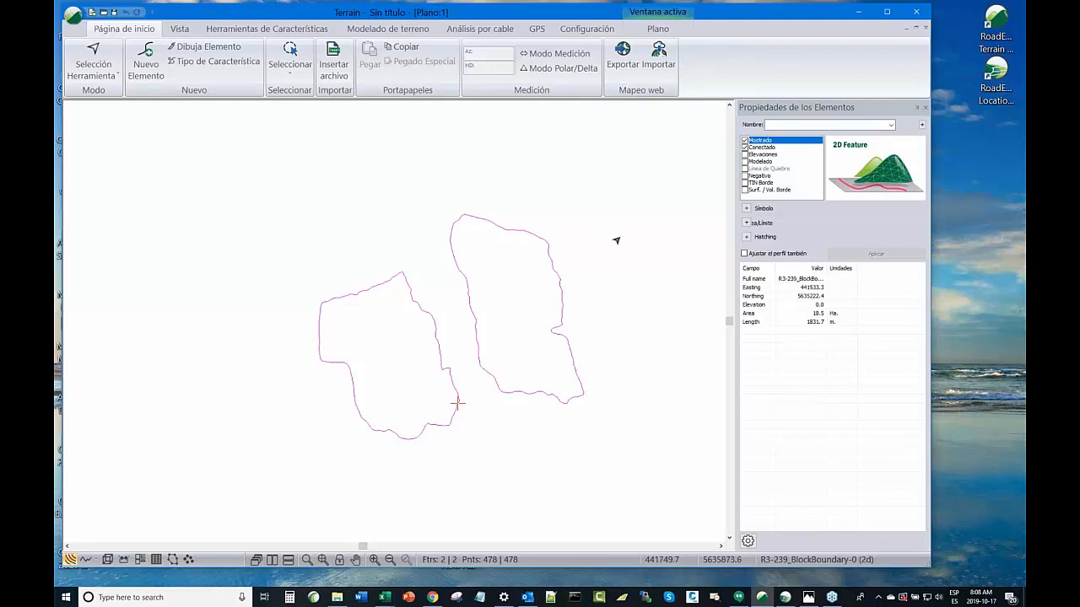
# Set the line color of the two imported block boundaries to lime green (cal) and deselect them
pyautogui.click(746, 223)
pyautogui.click(862, 246)
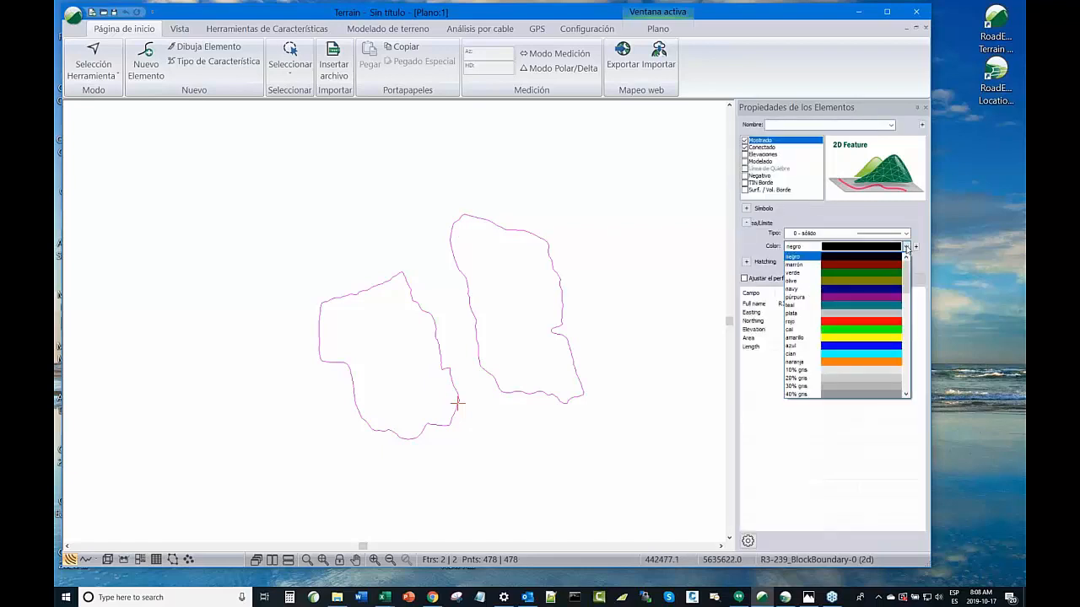
pyautogui.click(855, 330)
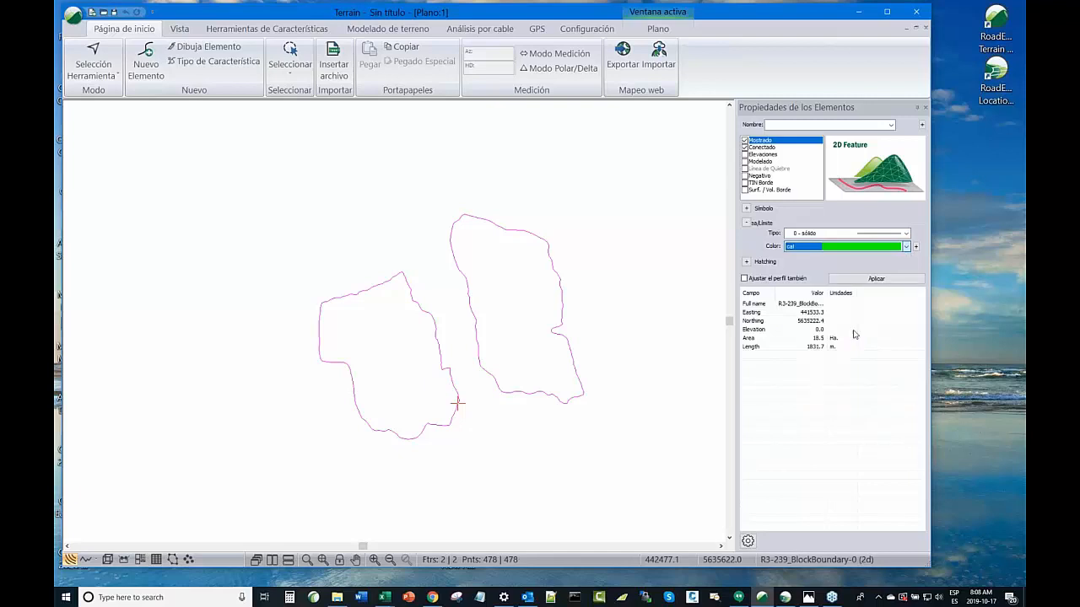
pyautogui.click(869, 283)
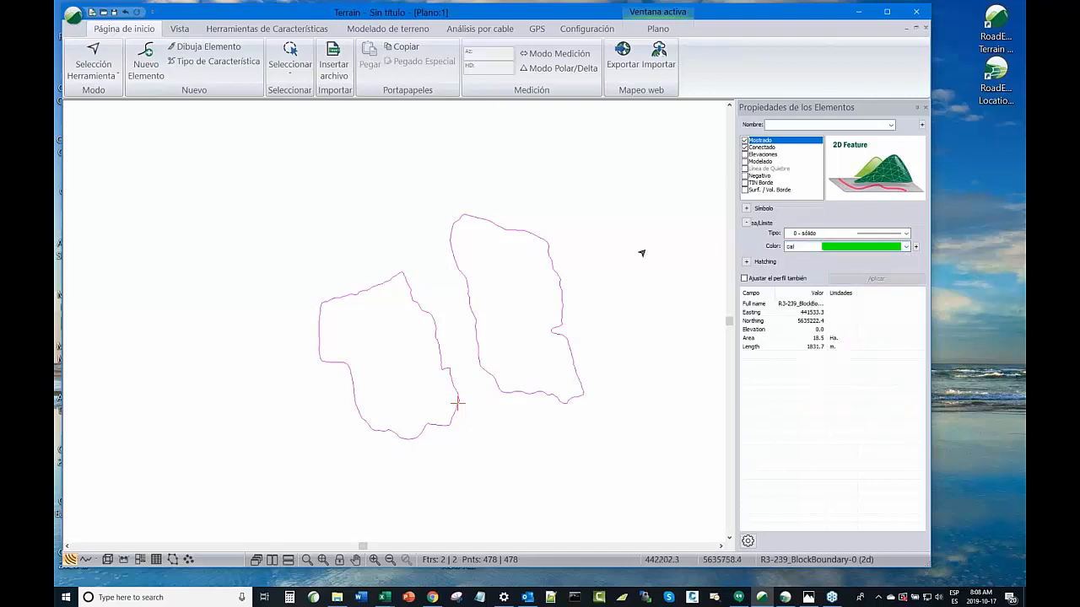
pyautogui.click(648, 240)
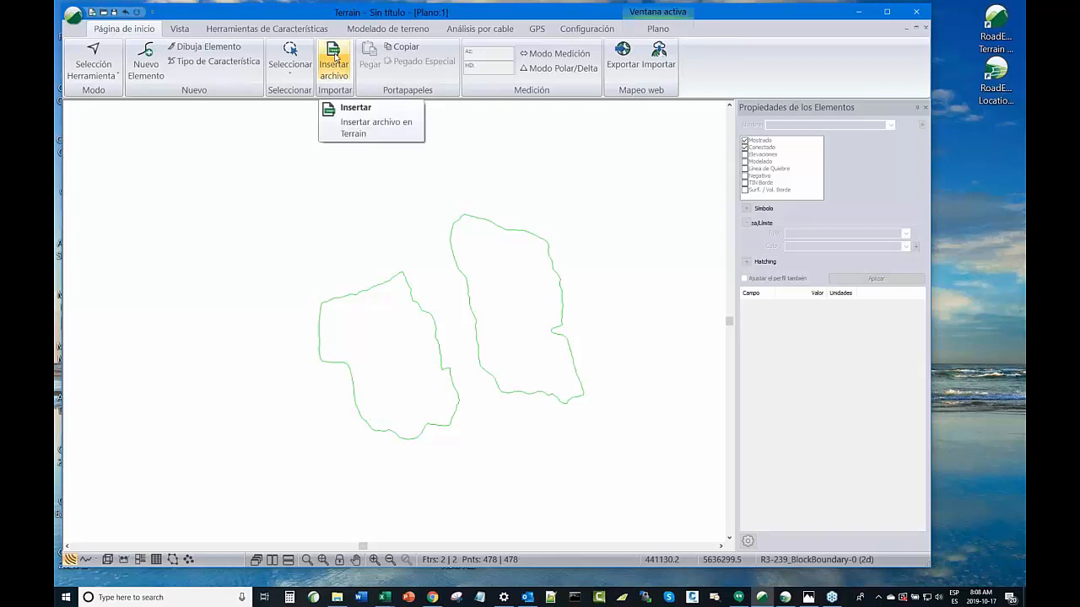
# Insert the R3-239_ExistingRoads shapefile into the drawing, keeping the default import options and projection
pyautogui.click(335, 58)
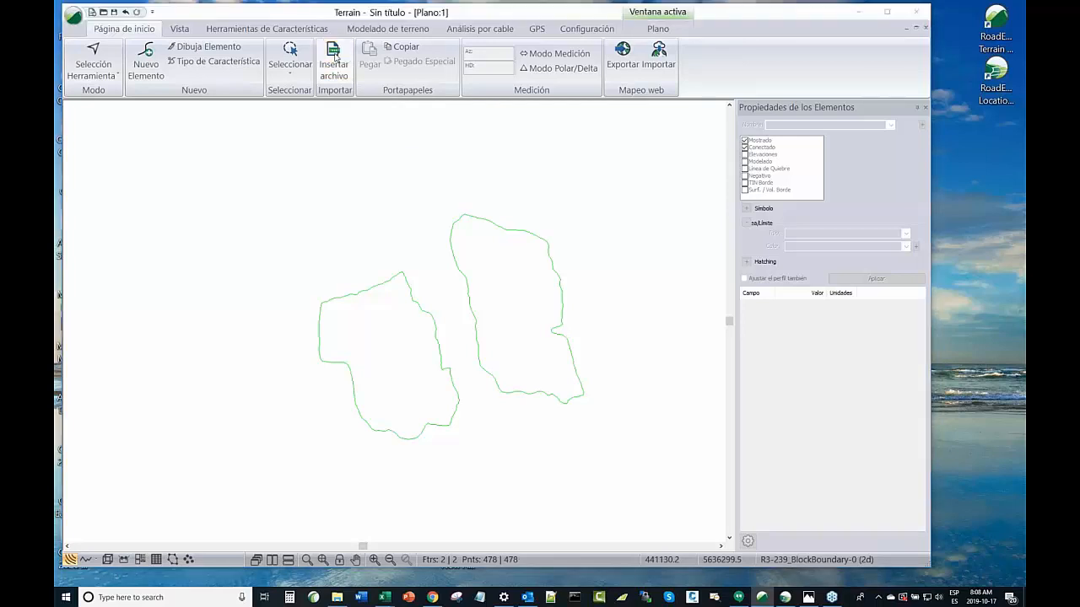
pyautogui.click(776, 436)
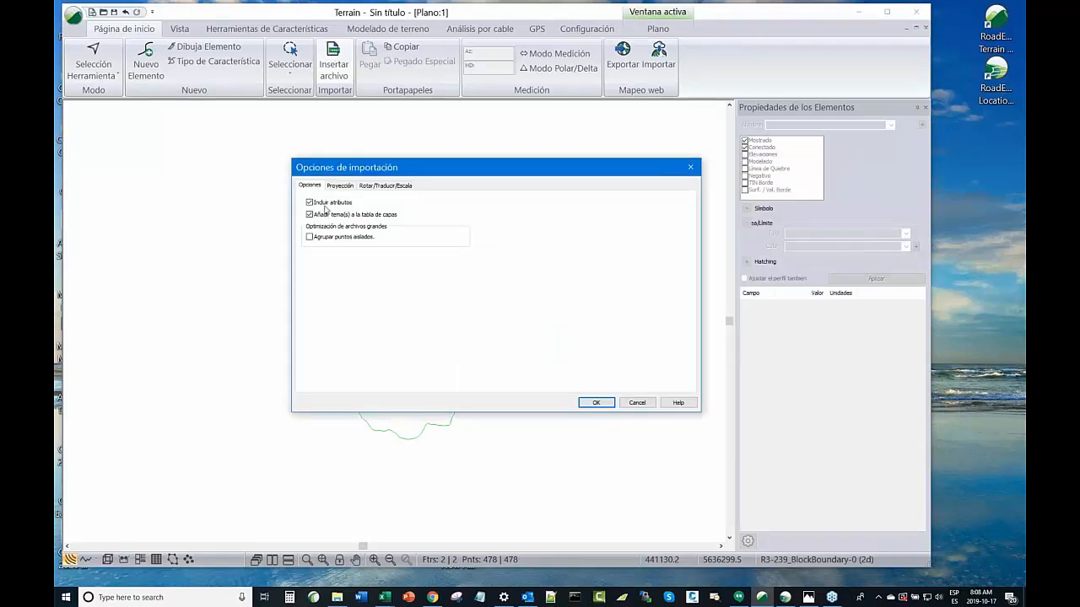
pyautogui.click(341, 186)
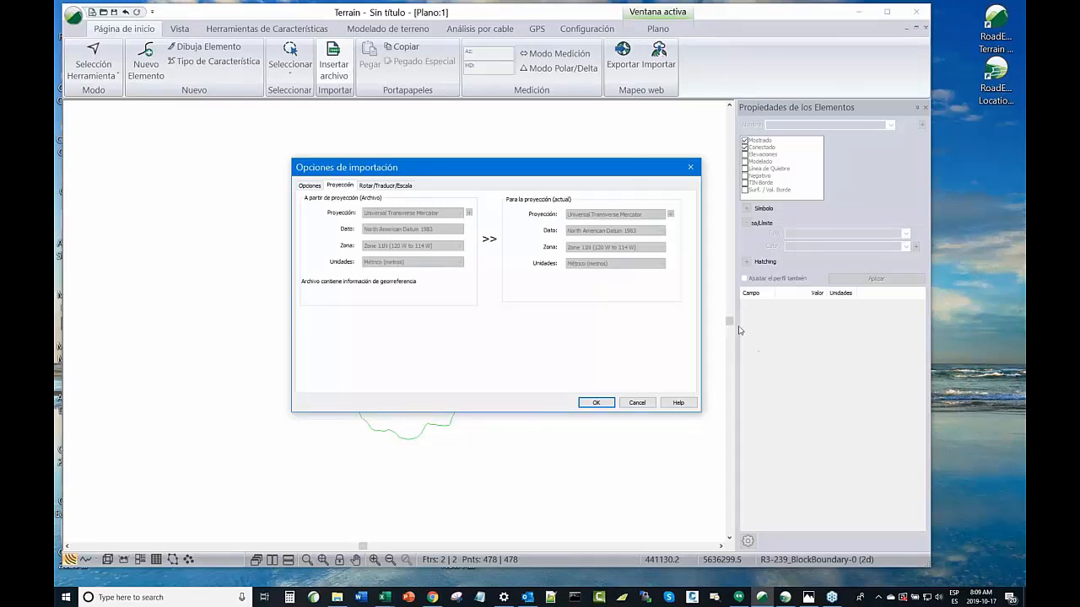
pyautogui.click(596, 404)
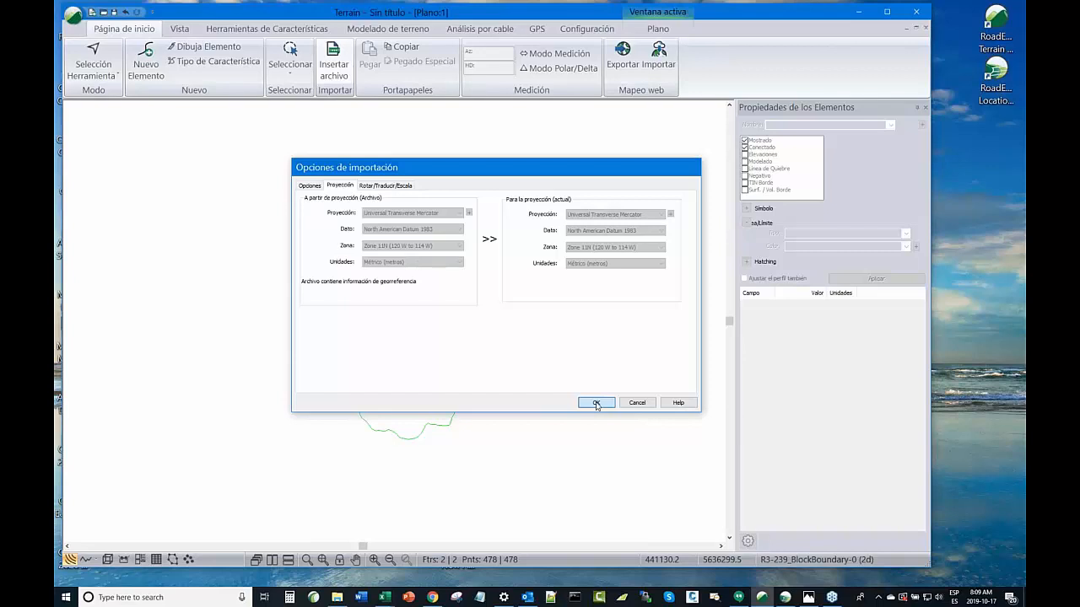
pyautogui.click(595, 404)
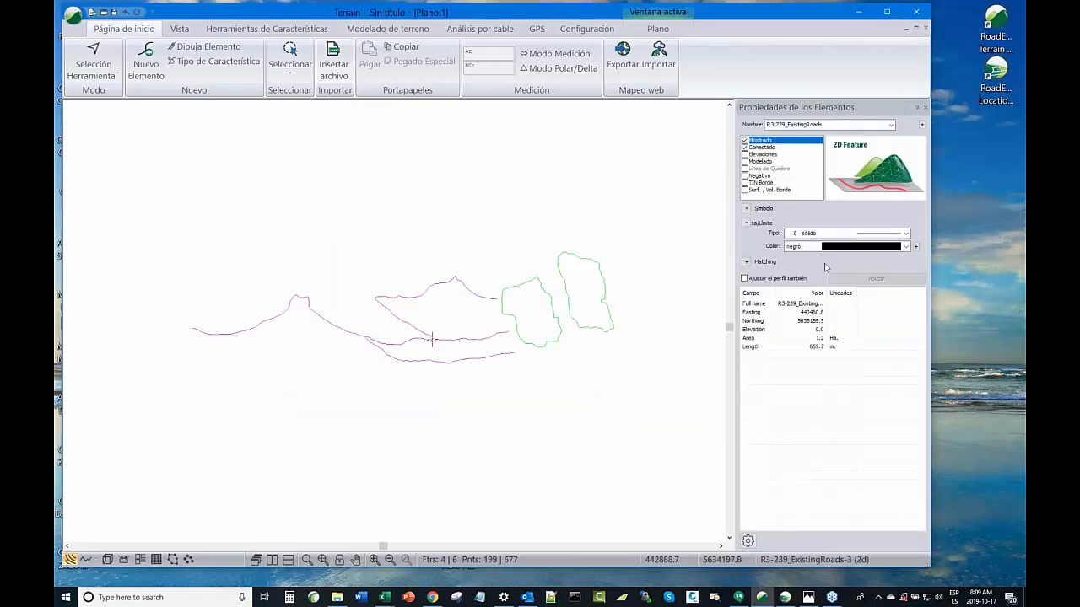
# Give the existing roads a dash line type (1 - dash) in red (rojo) and deselect them
pyautogui.click(908, 234)
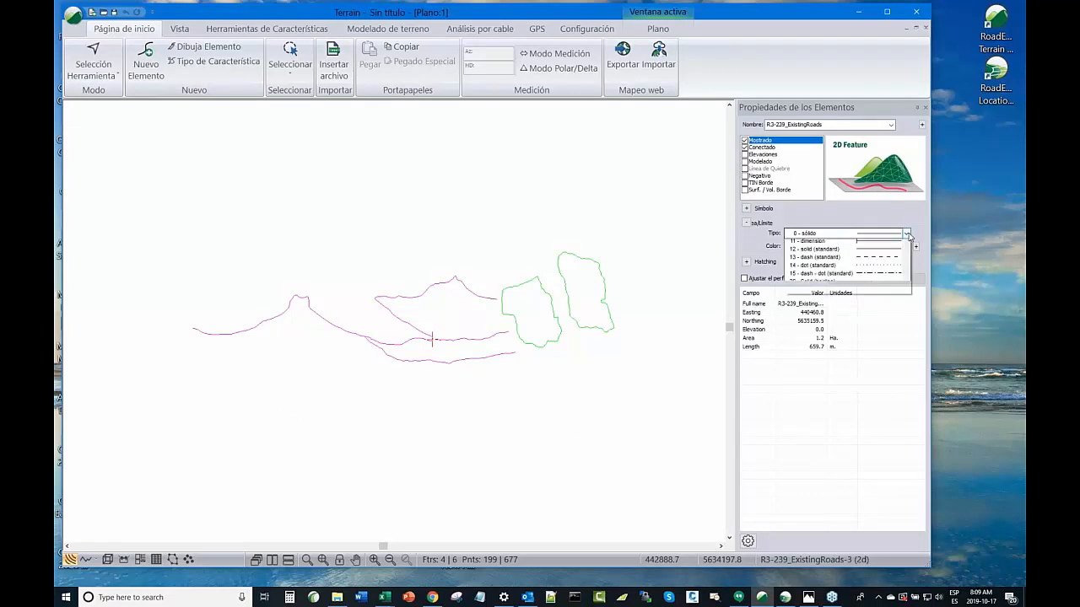
pyautogui.click(878, 252)
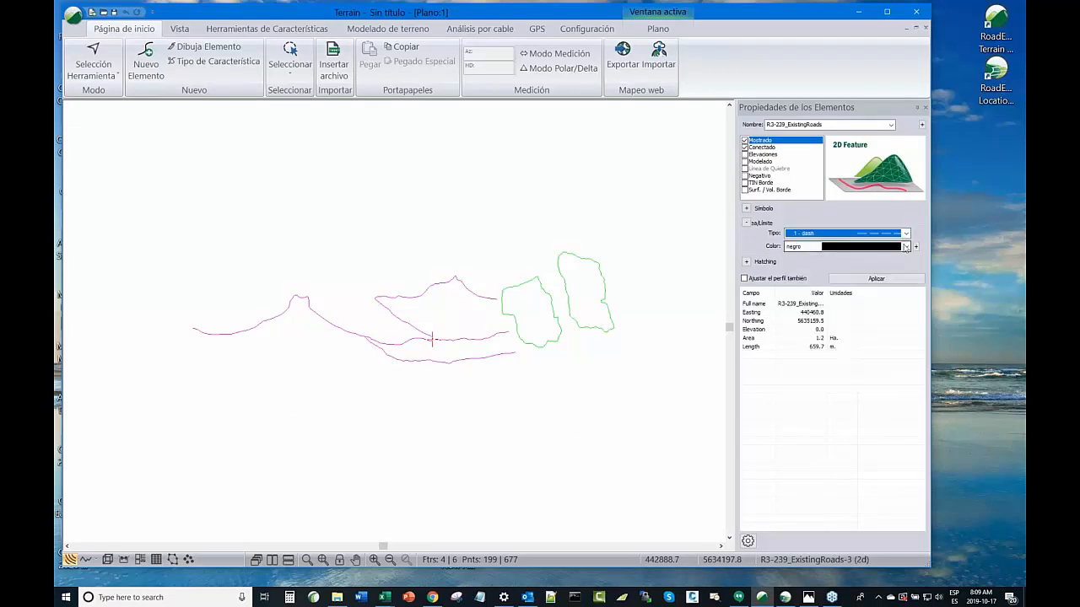
pyautogui.click(906, 247)
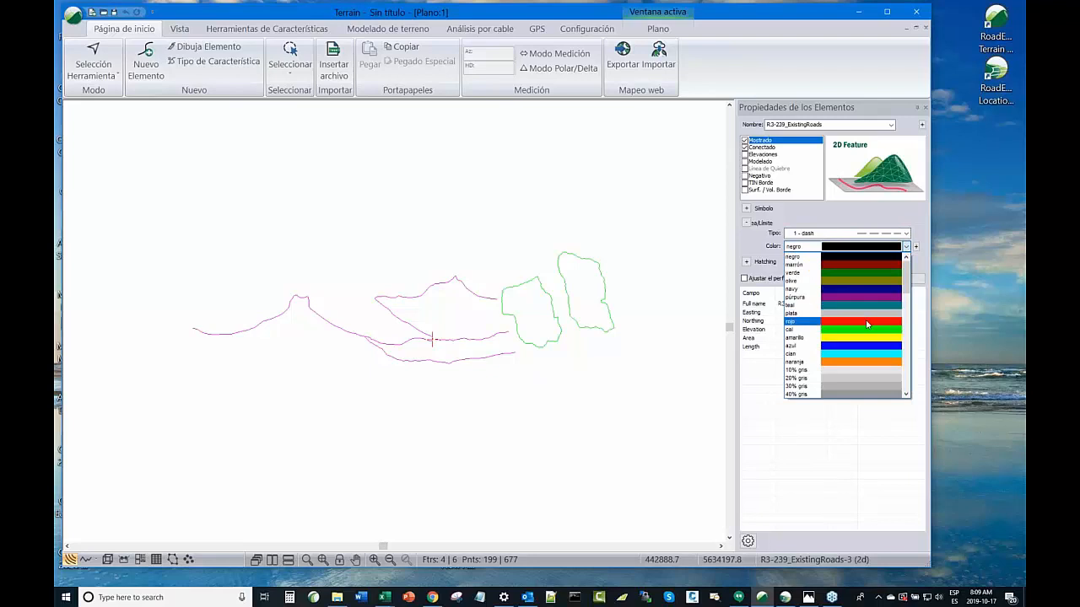
pyautogui.click(867, 316)
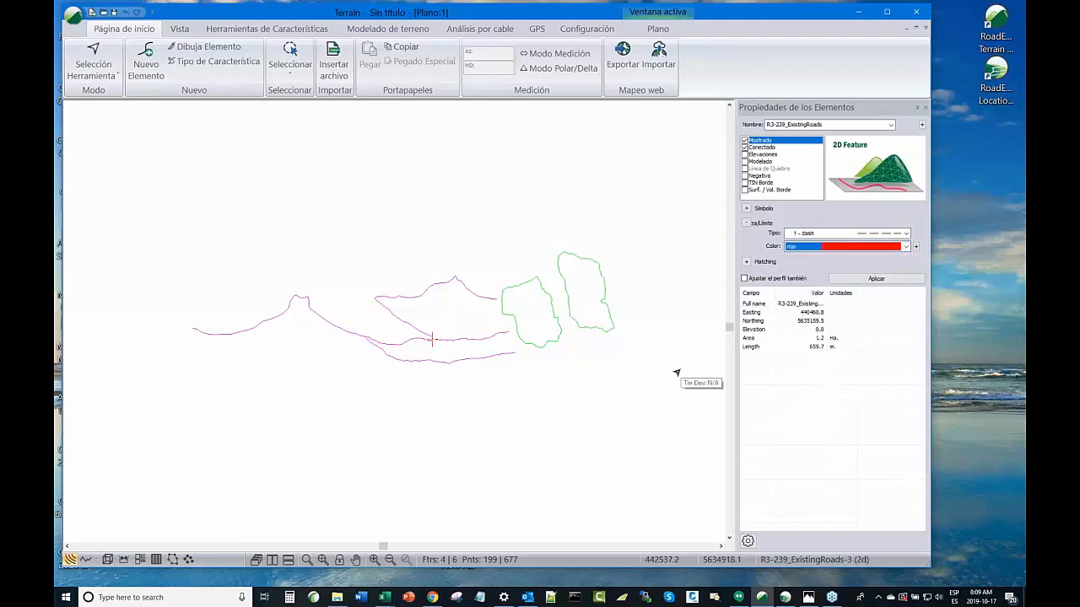
pyautogui.click(877, 281)
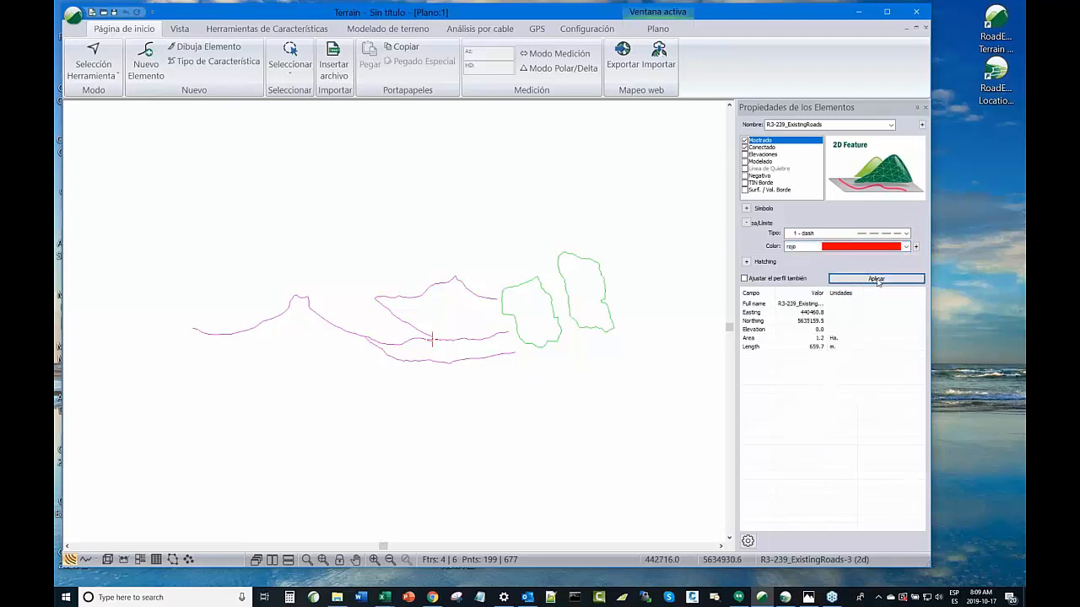
pyautogui.click(877, 280)
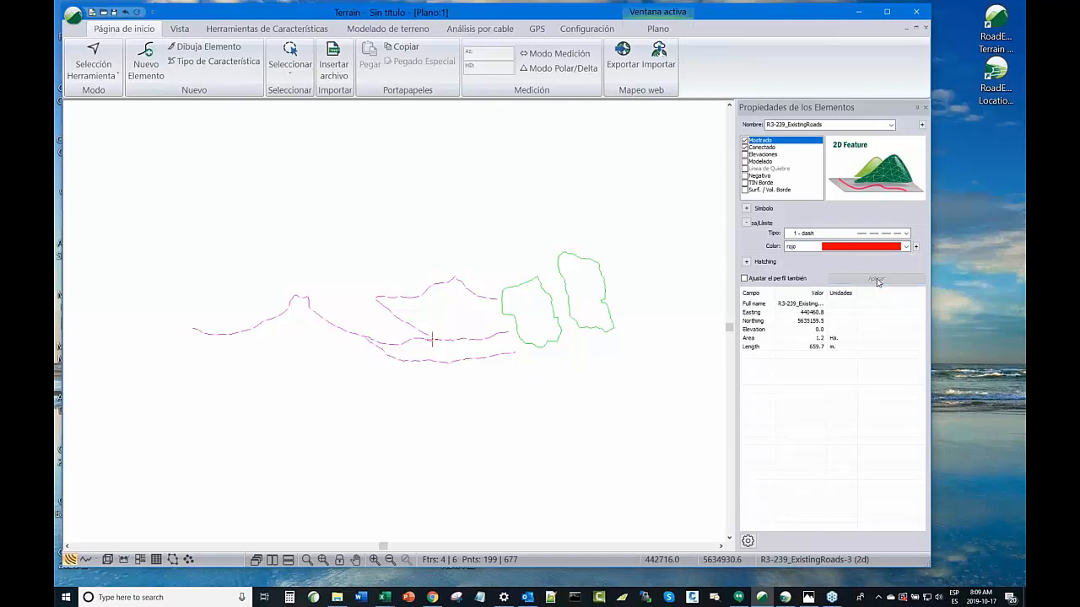
pyautogui.click(645, 391)
pyautogui.scroll(-2, 646, 392)
pyautogui.moveTo(645, 392); pyautogui.dragTo(572, 359, button='middle')
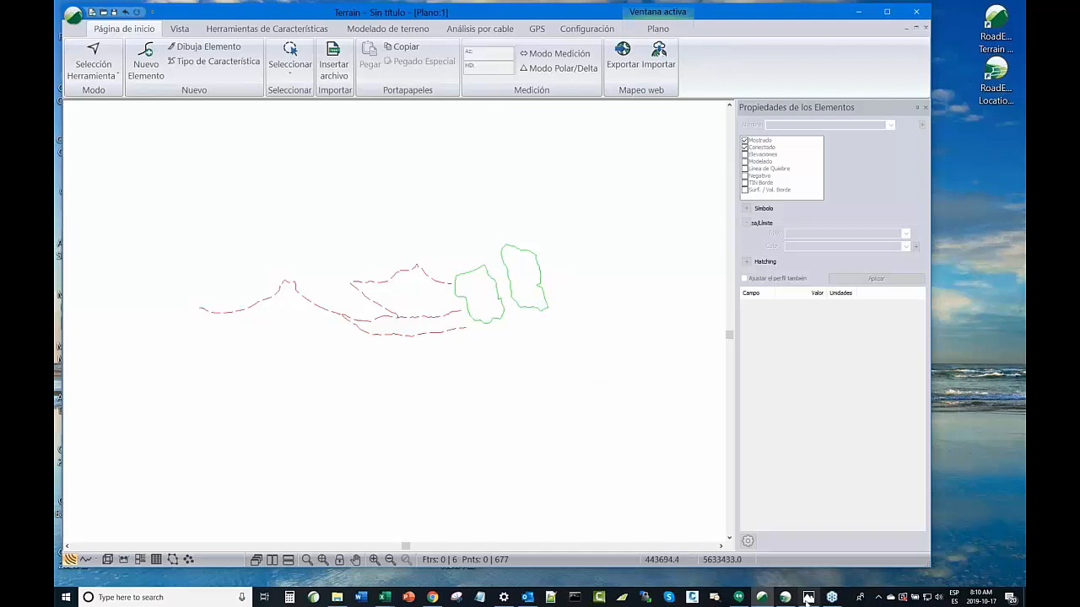
# Switch to Photos to examine the LiDAR corridor diagram in lidar.PNG, and return to the Terrain drawing
pyautogui.moveTo(808, 598)
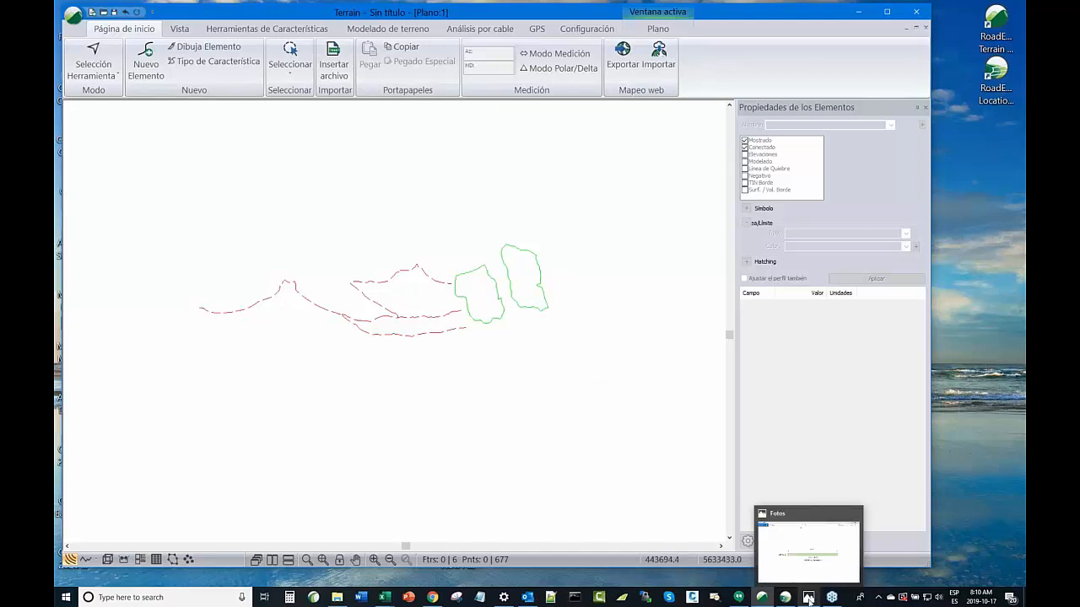
pyautogui.click(808, 598)
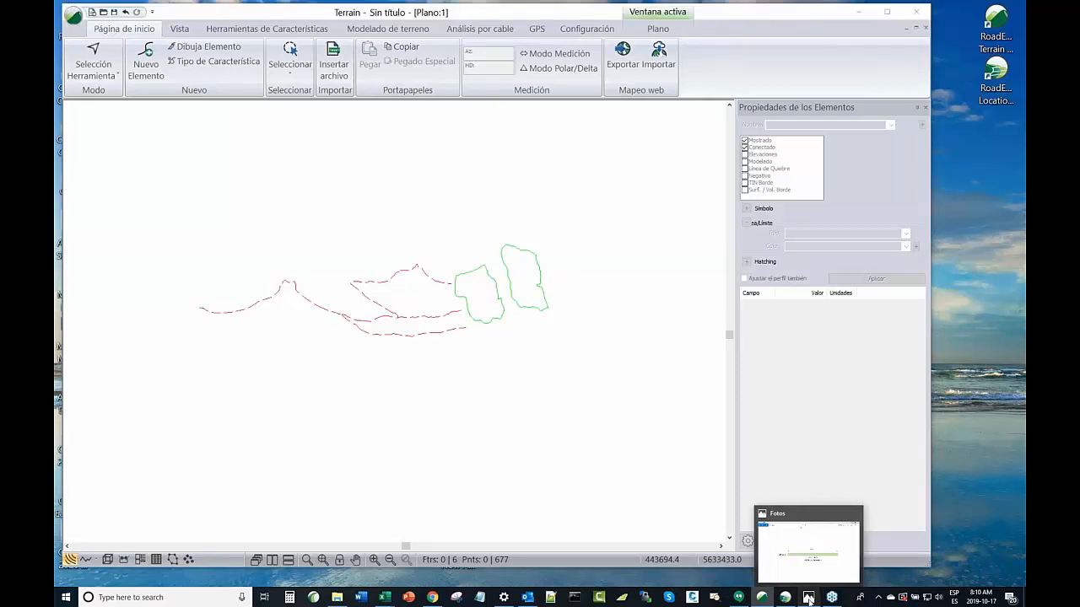
pyautogui.click(808, 598)
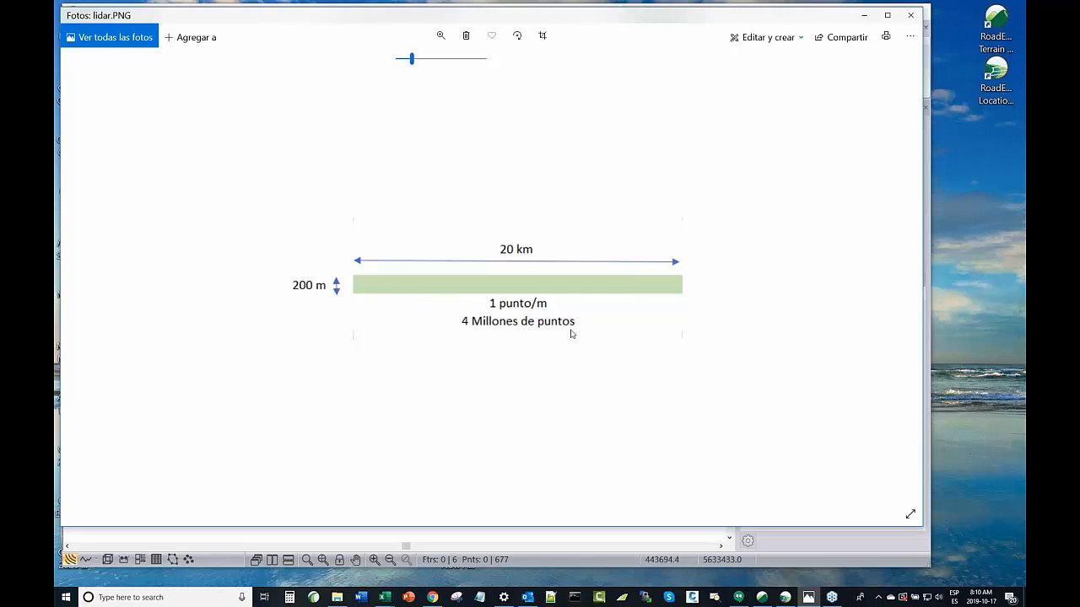
pyautogui.click(865, 15)
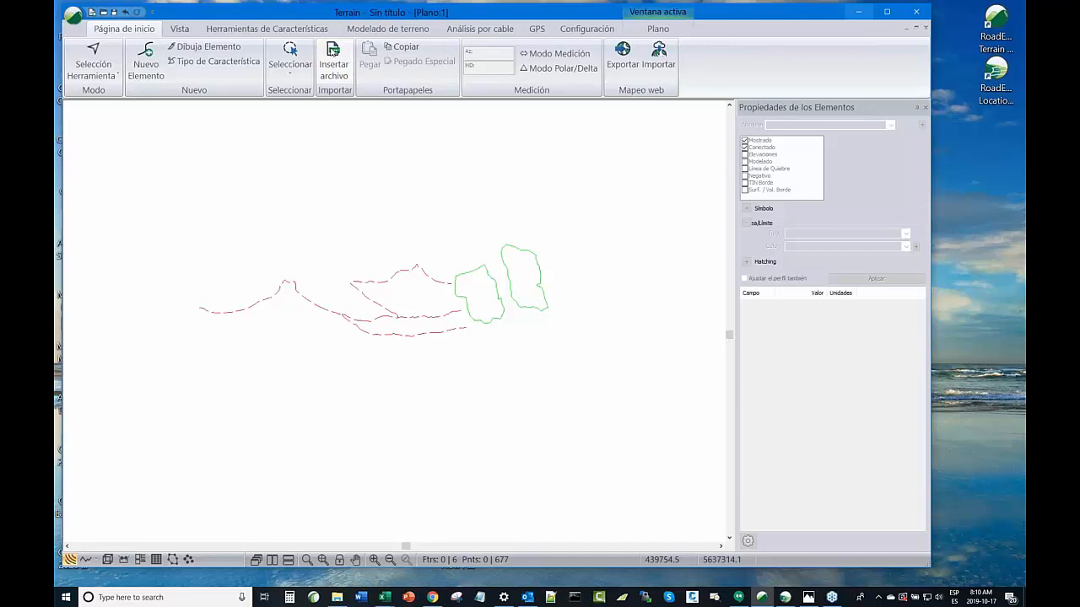
# Start inserting a file, browse to the LAS folder in WEBMINAR, and list the LAS LiDAR (*.las;*.laz) files
pyautogui.click(333, 55)
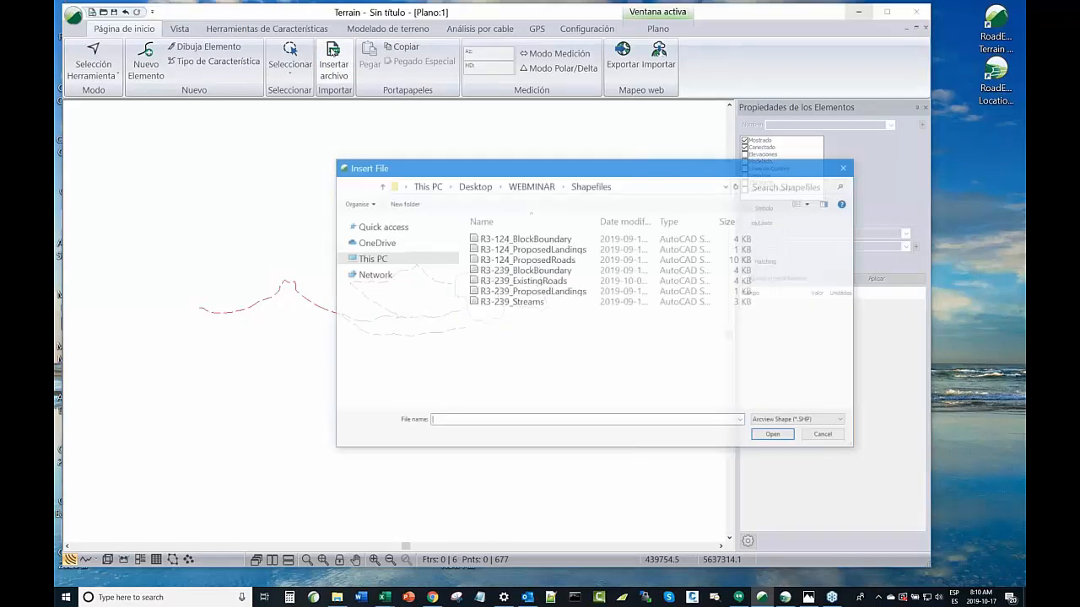
pyautogui.hotkey('alt', 'Up')
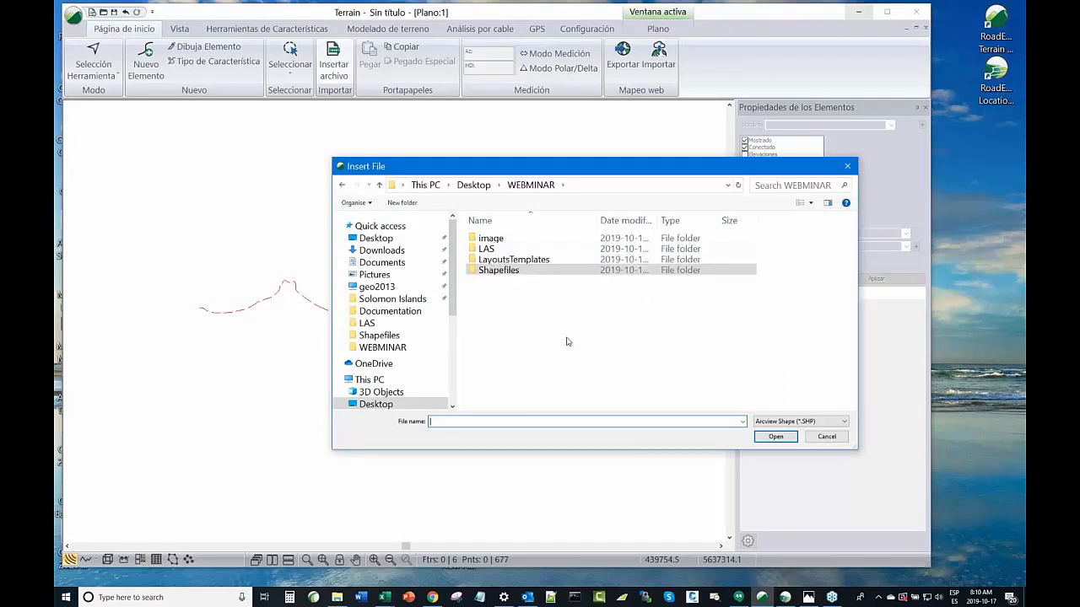
pyautogui.click(487, 250)
pyautogui.doubleClick(487, 250)
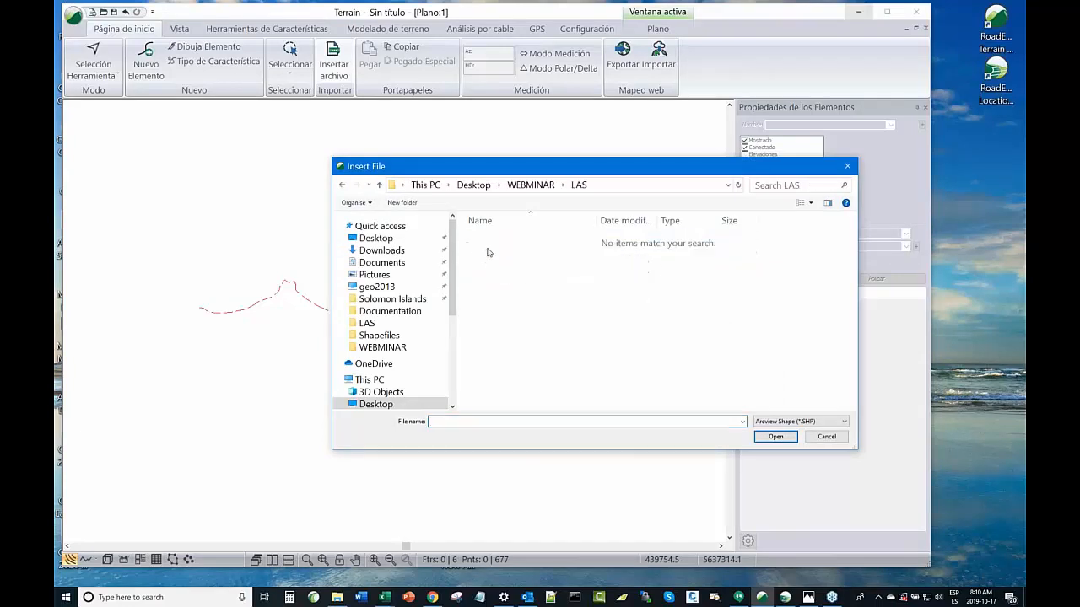
pyautogui.click(844, 422)
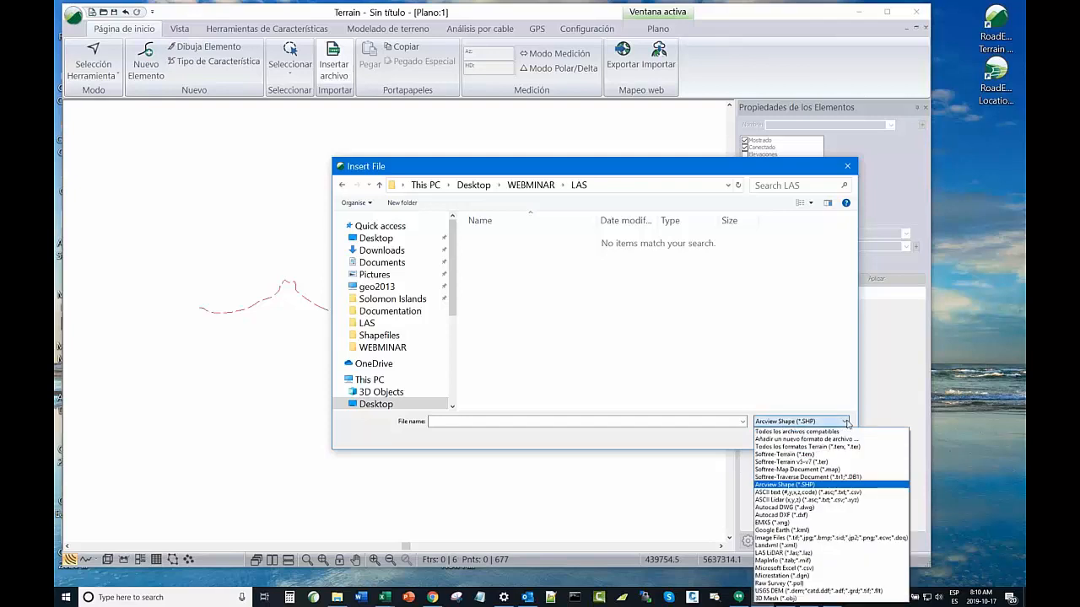
pyautogui.click(764, 546)
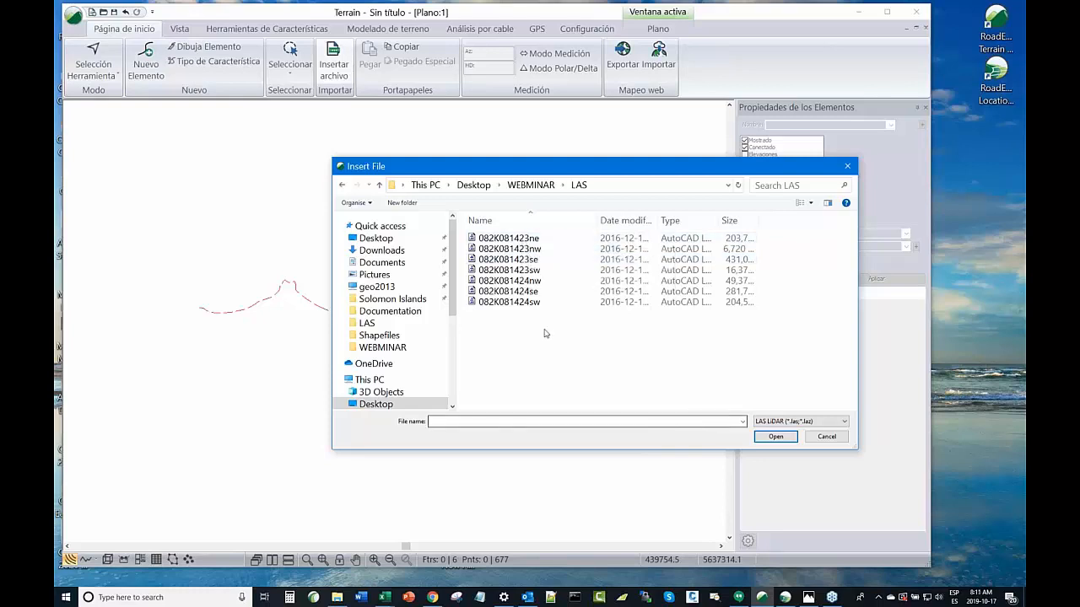
# Choose all seven LAS tiles, 082K081423ne through 082K081424sw, and open them for import
pyautogui.click(488, 240)
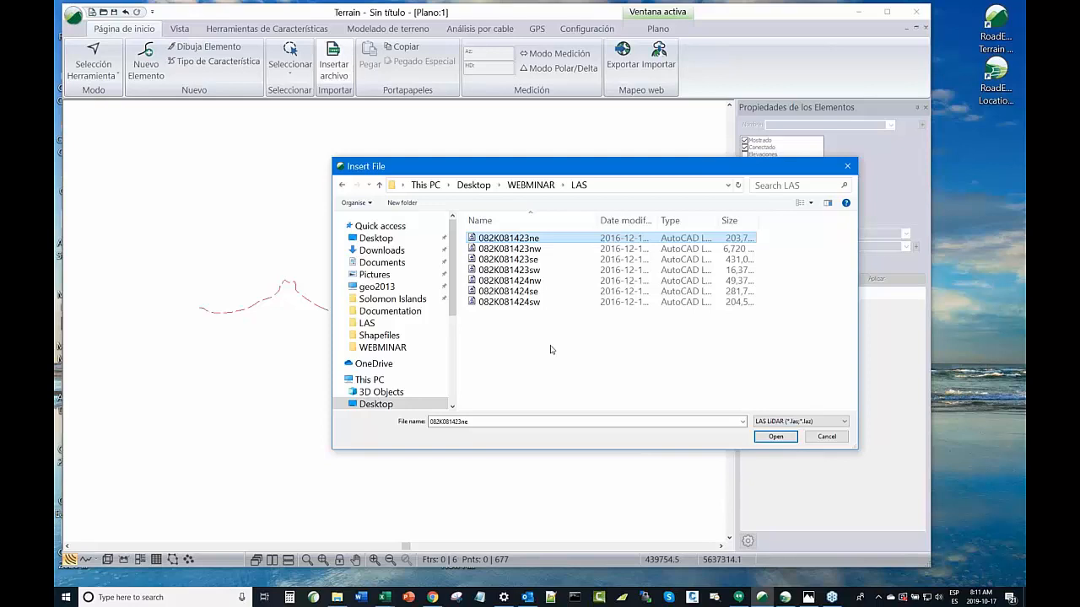
pyautogui.hotkey('shift', 'Down')
pyautogui.hotkey('shift', 'Down')
pyautogui.hotkey('shift', 'Down')
pyautogui.hotkey('shift', 'Down')
pyautogui.hotkey('shift', 'Down')
pyautogui.hotkey('shift', 'Down')
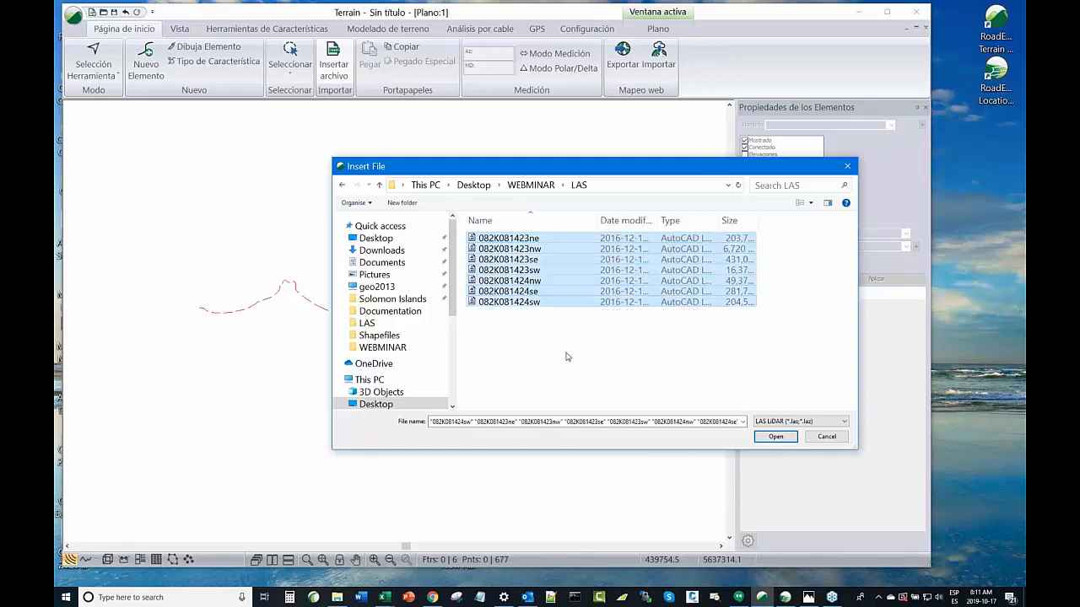
pyautogui.click(770, 437)
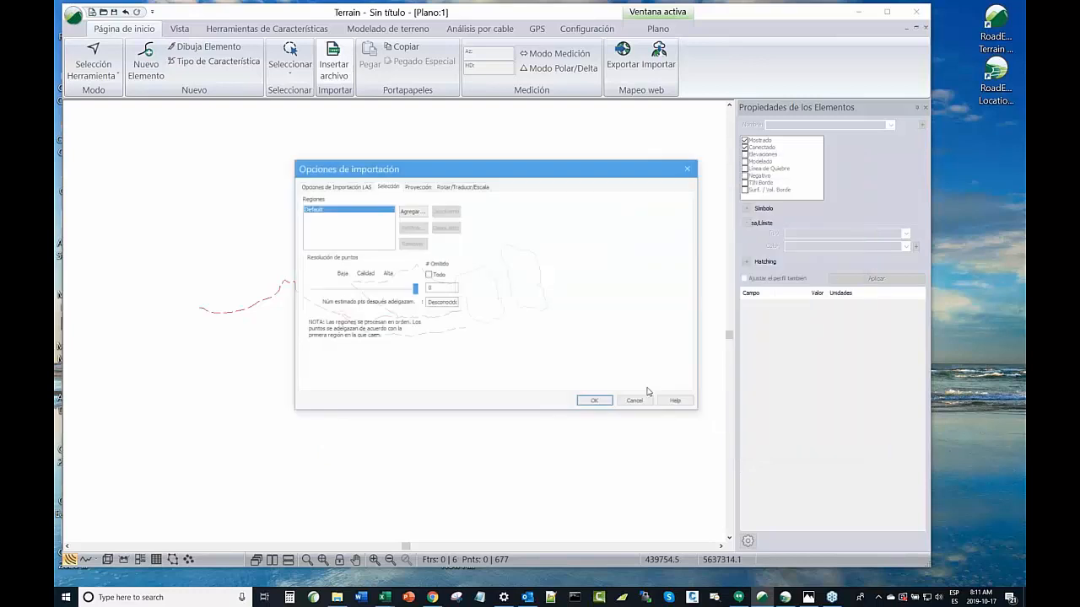
# Import the LAS tiles using point class 2: User defined and a point resolution omitting 9, continuing without projection conversion
pyautogui.click(310, 228)
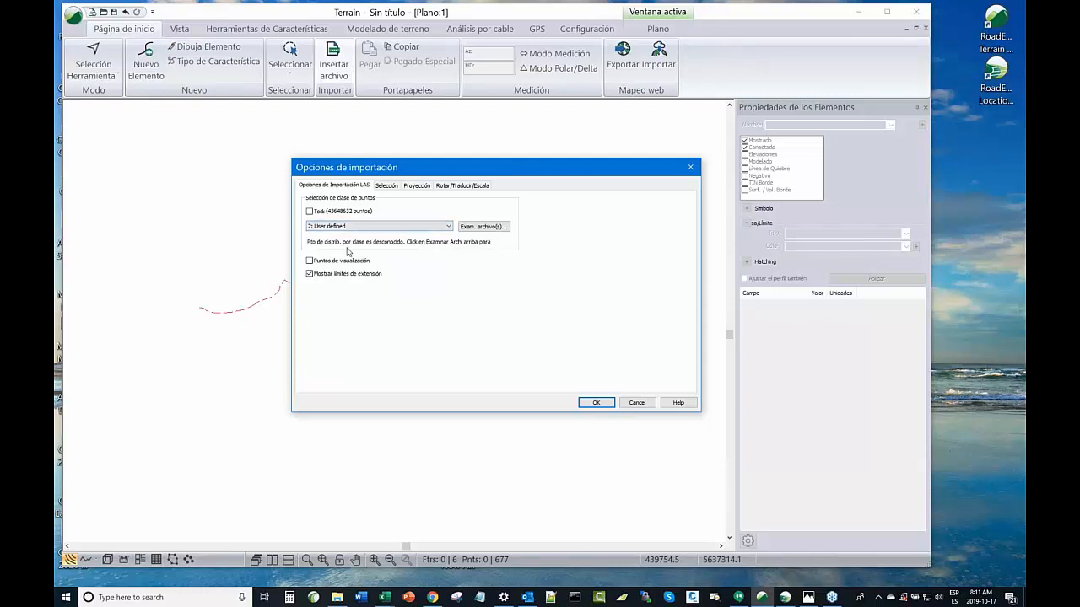
pyautogui.click(388, 187)
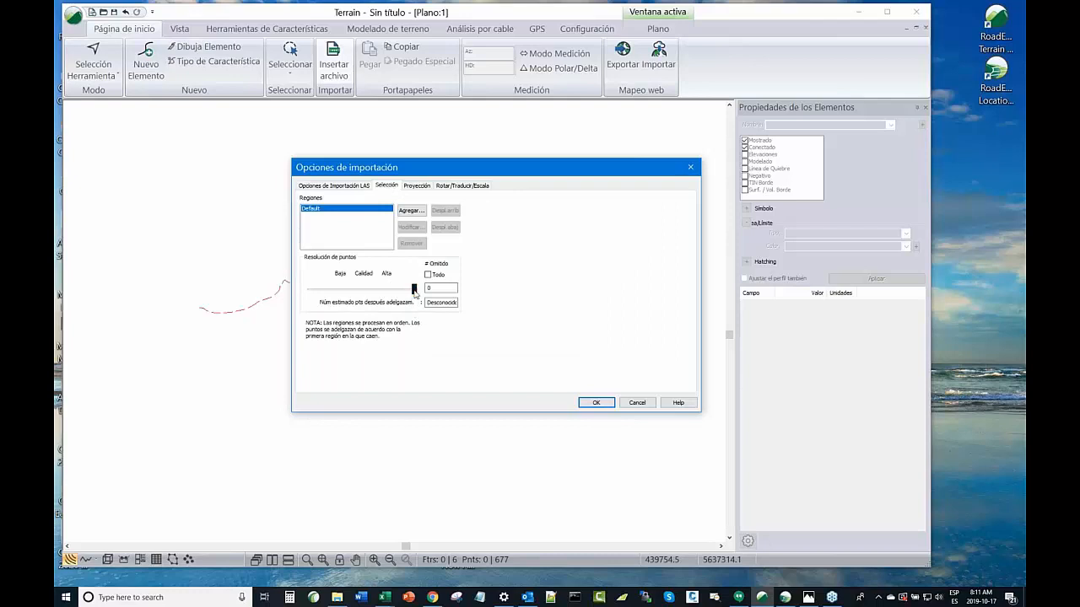
pyautogui.moveTo(415, 293); pyautogui.dragTo(361, 294)
pyautogui.click(415, 186)
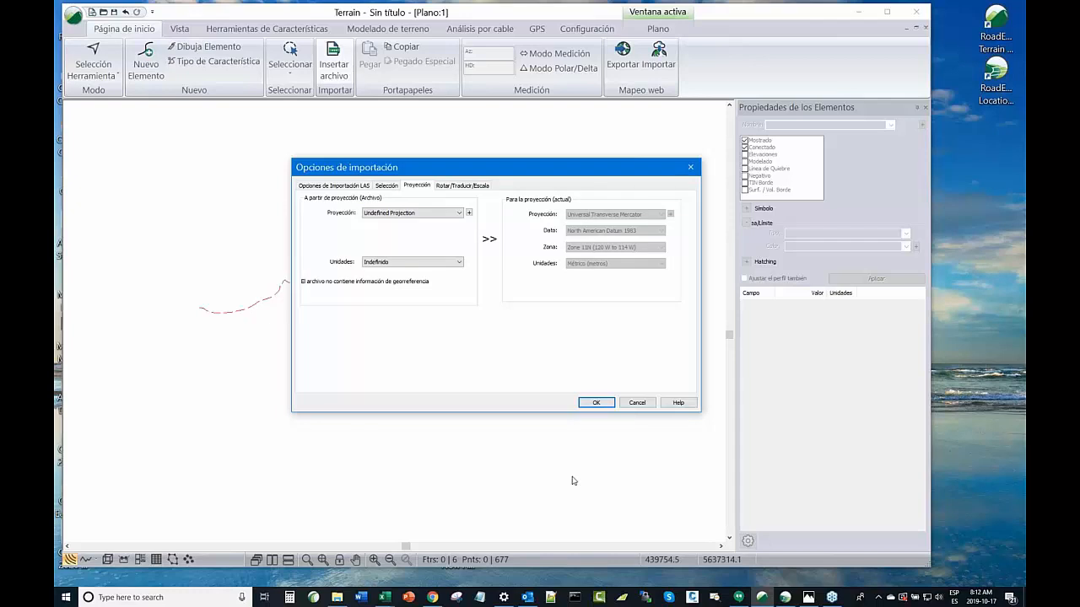
pyautogui.click(596, 403)
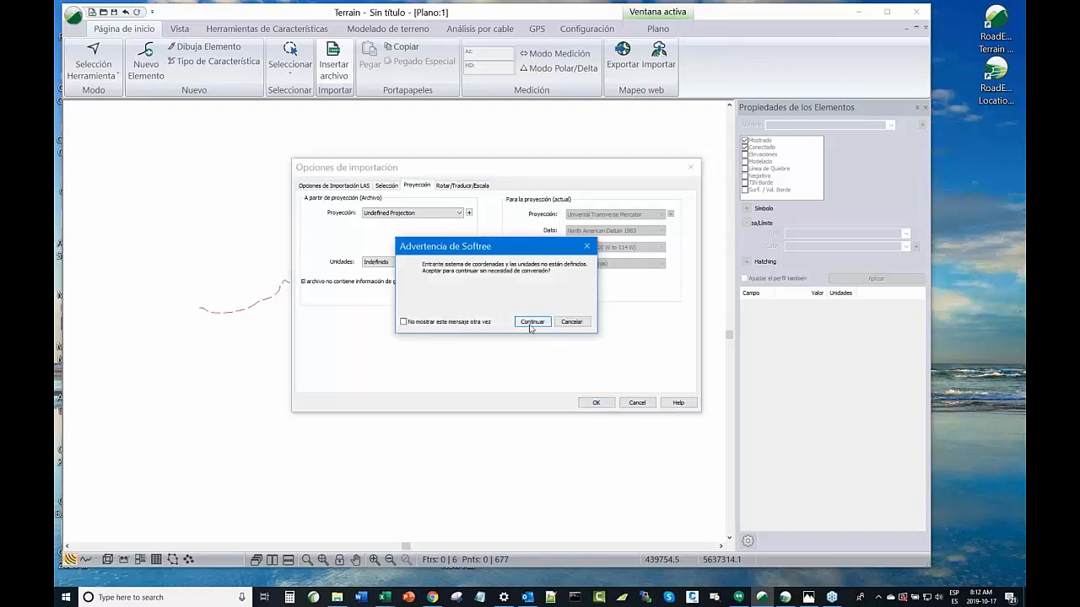
pyautogui.click(532, 323)
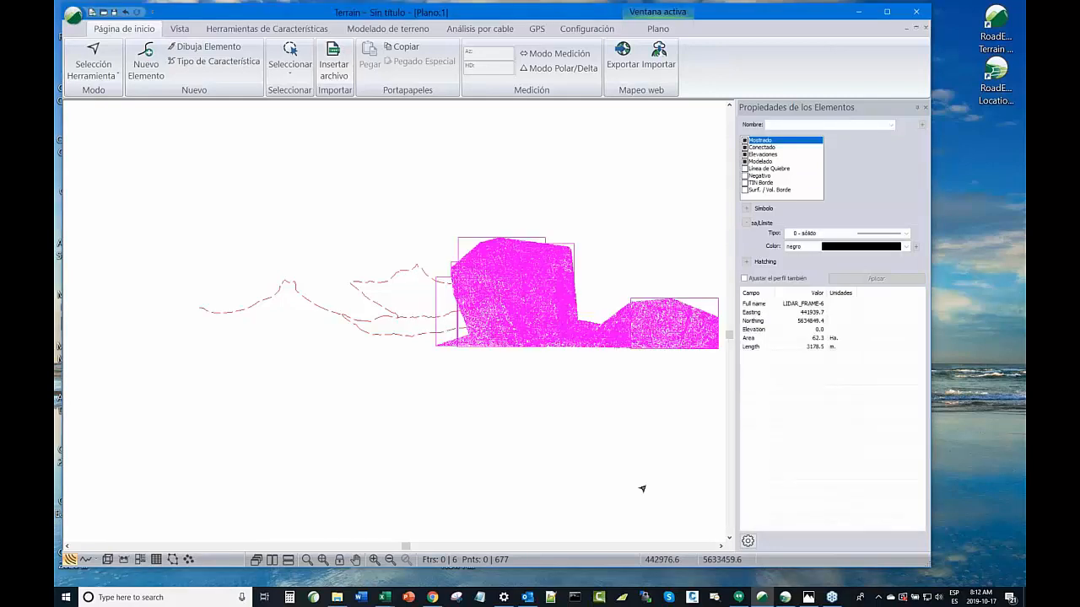
# Inspect the LiDAR coverage around the block boundaries, and delete the imported LiDAR points and frames
pyautogui.moveTo(542, 458); pyautogui.dragTo(470, 452, button='middle')
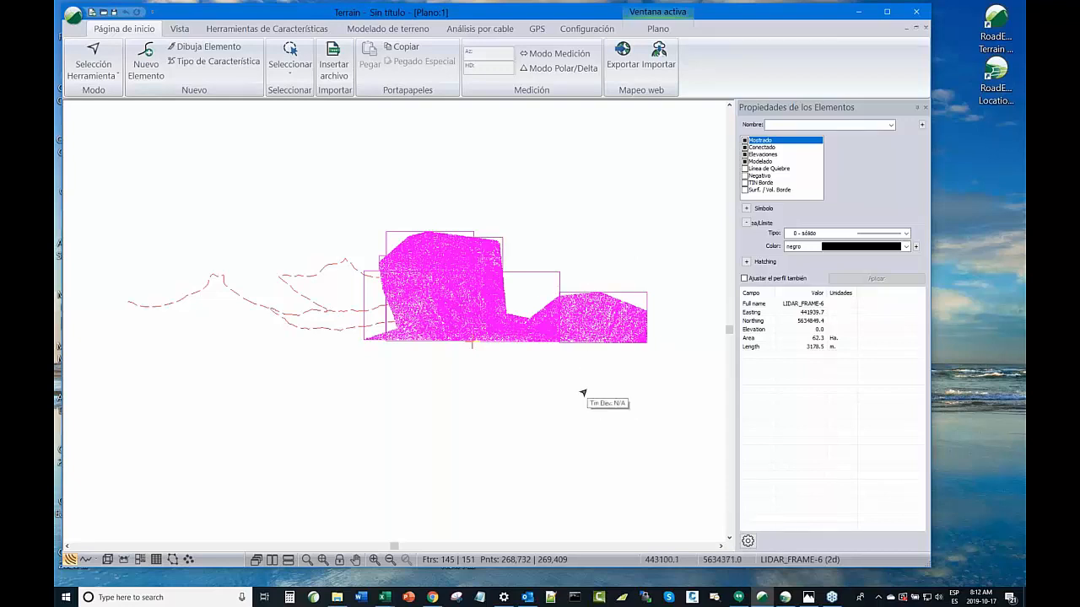
pyautogui.scroll(1, 573, 387)
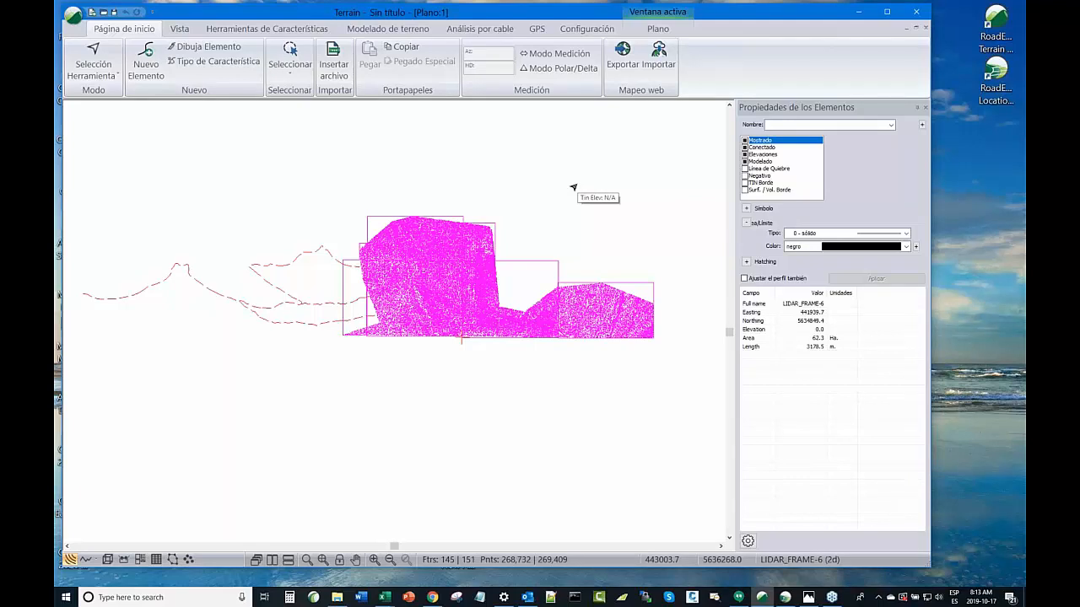
pyautogui.press('Delete')
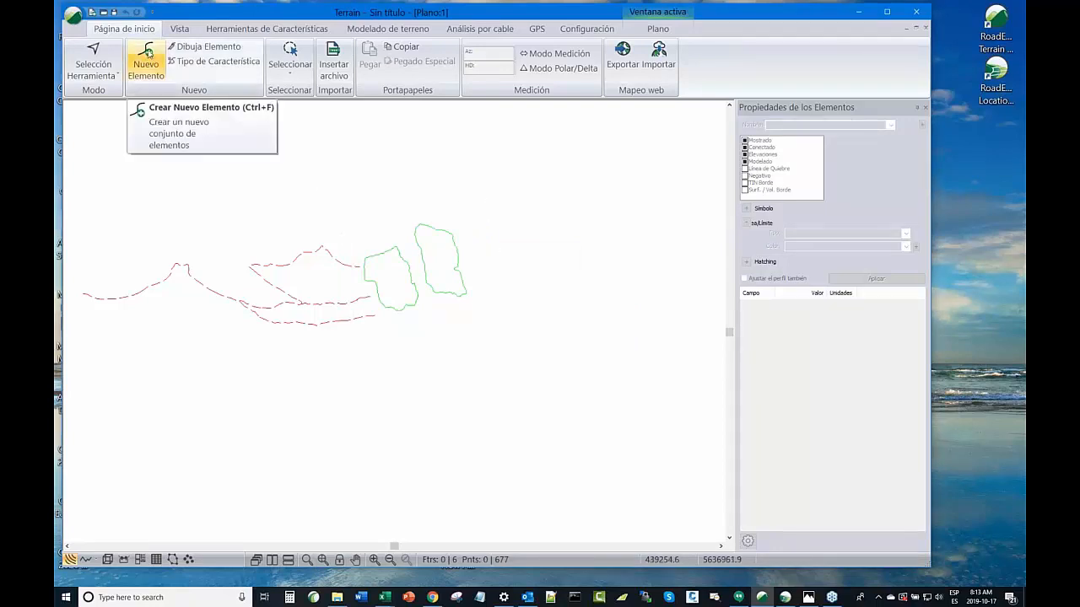
# Create a new 2D feature named Rectangulo, with elevations and modelled properties off, for drawing with the mouse
pyautogui.click(147, 53)
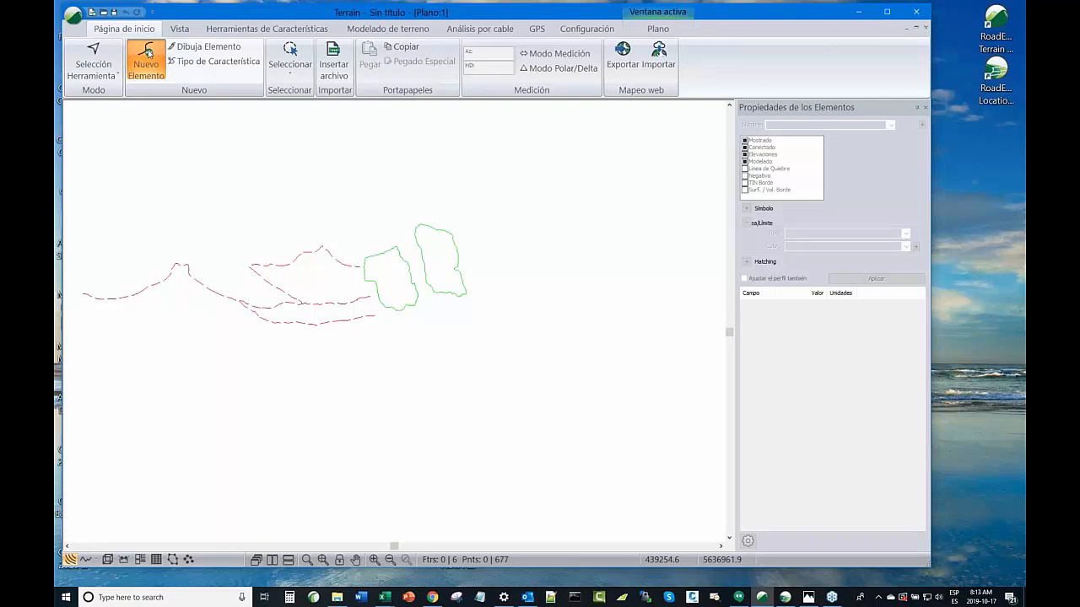
pyautogui.write('Rectang')
pyautogui.press('BackSpace')
pyautogui.write('g')
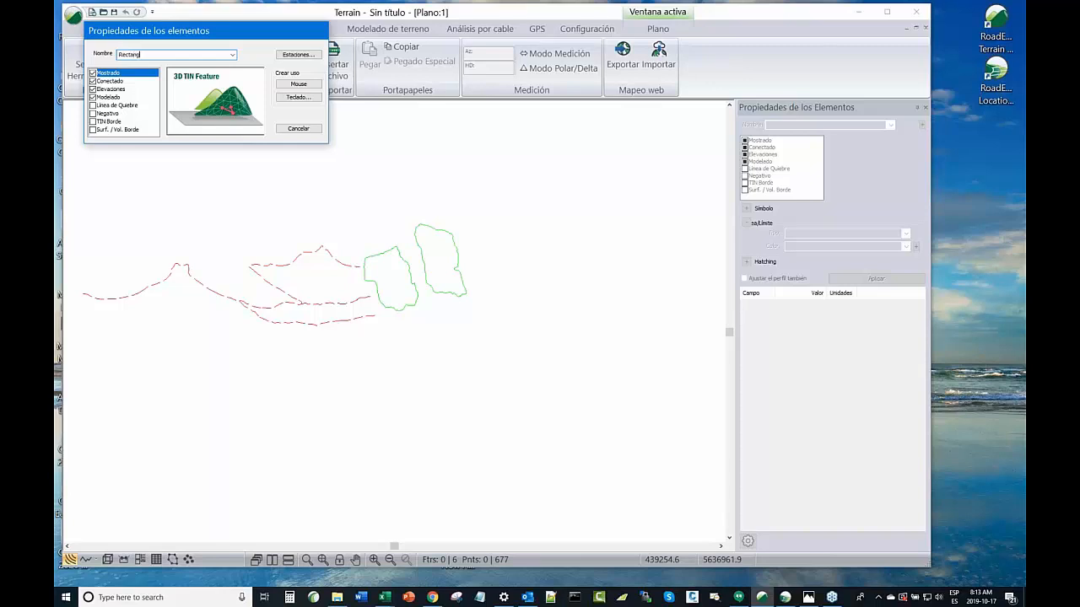
pyautogui.write('ulo')
pyautogui.click(92, 89)
pyautogui.click(92, 97)
pyautogui.click(93, 97)
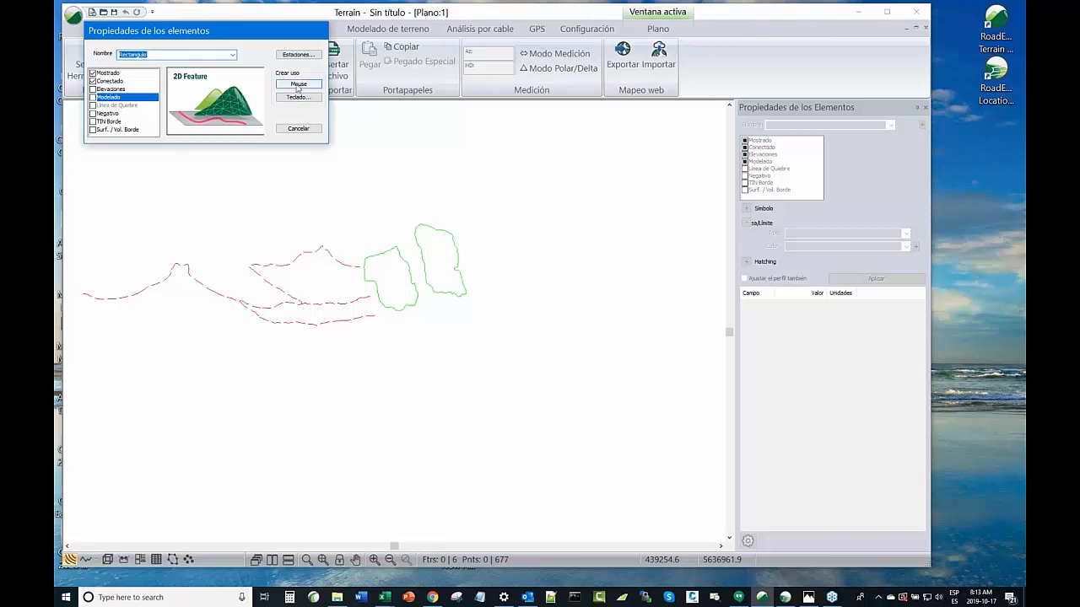
pyautogui.click(297, 87)
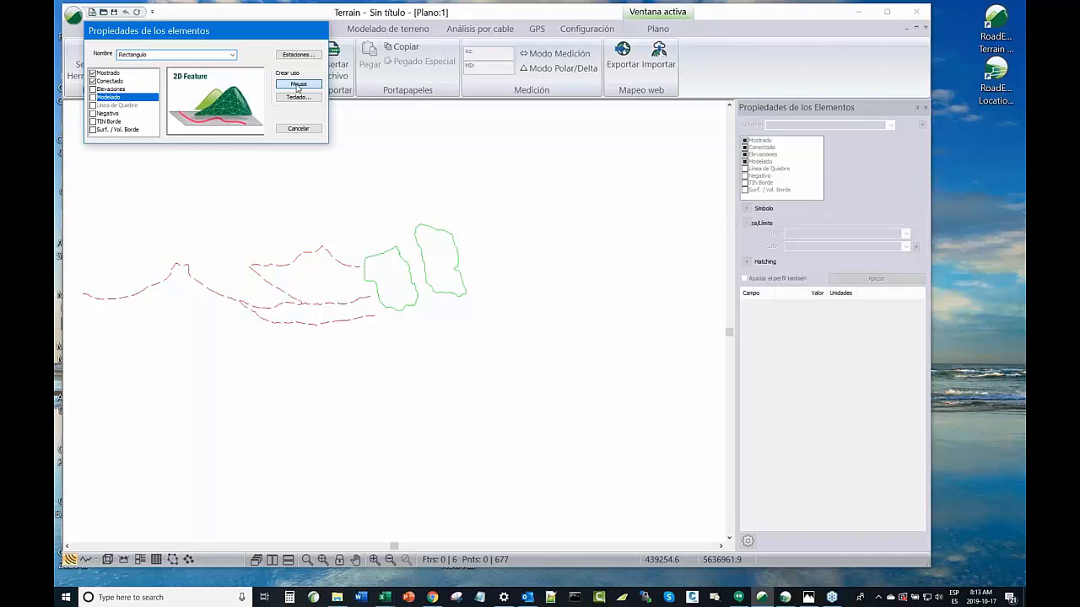
# Draw Rectangulo as a diagonal line about 1588 m long, spanning both block boundaries from northwest to southeast, and end point editing
pyautogui.click(351, 209)
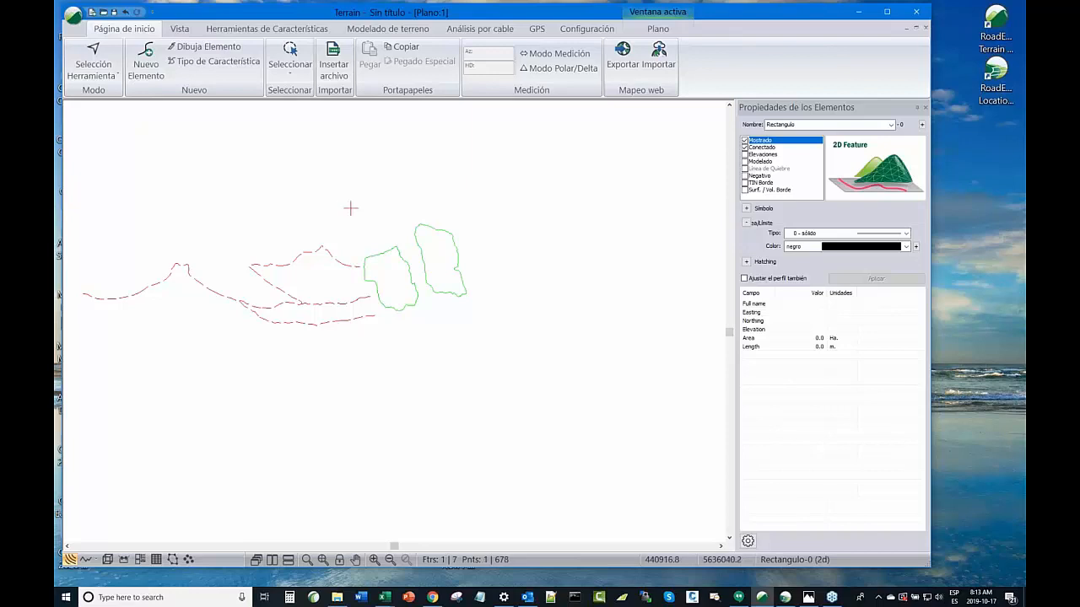
pyautogui.click(475, 327)
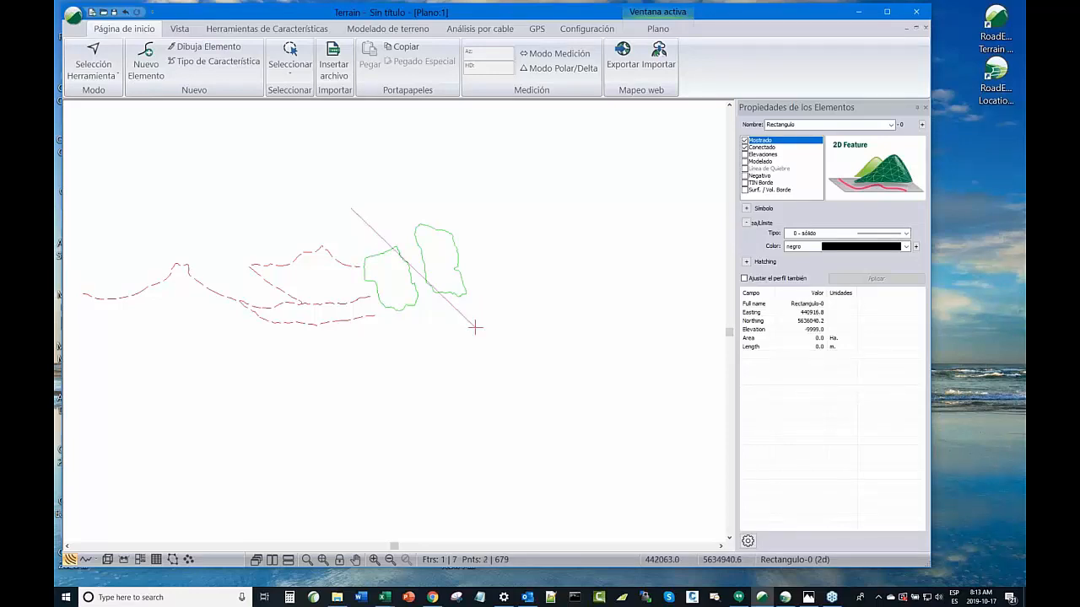
pyautogui.rightClick(516, 310)
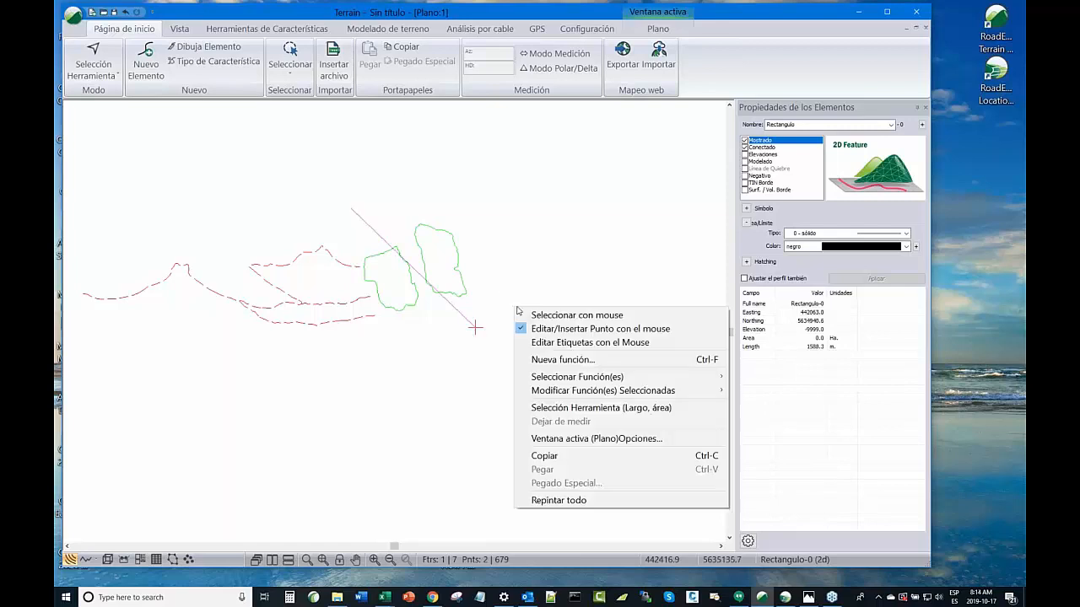
pyautogui.click(520, 313)
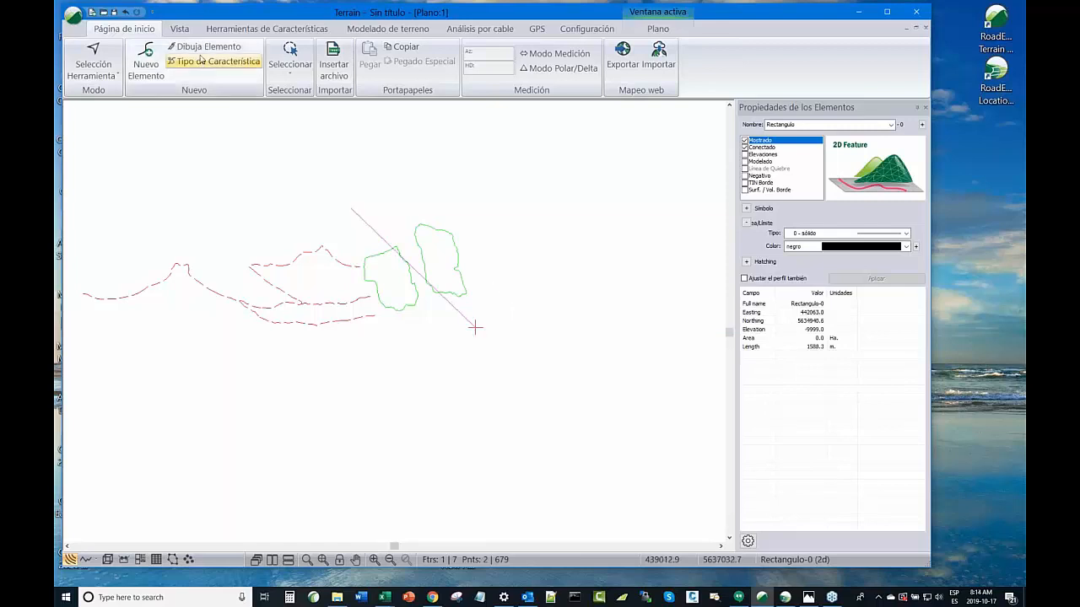
# Convert the diagonal Rectangulo line into a rectangle enclosing both block boundaries with the shape (Forma) tool
pyautogui.click(250, 31)
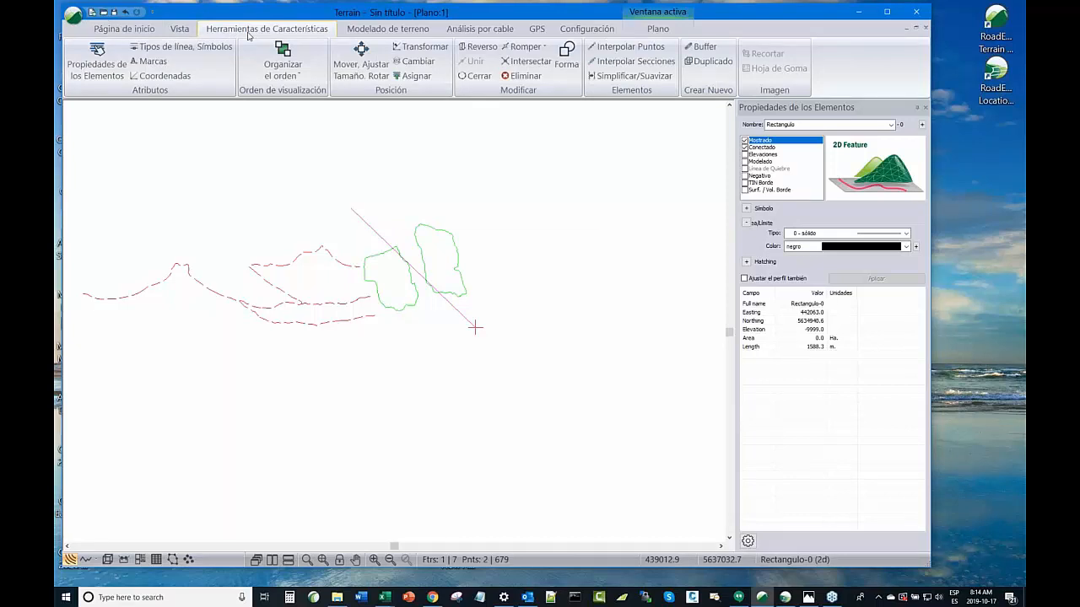
pyautogui.click(568, 61)
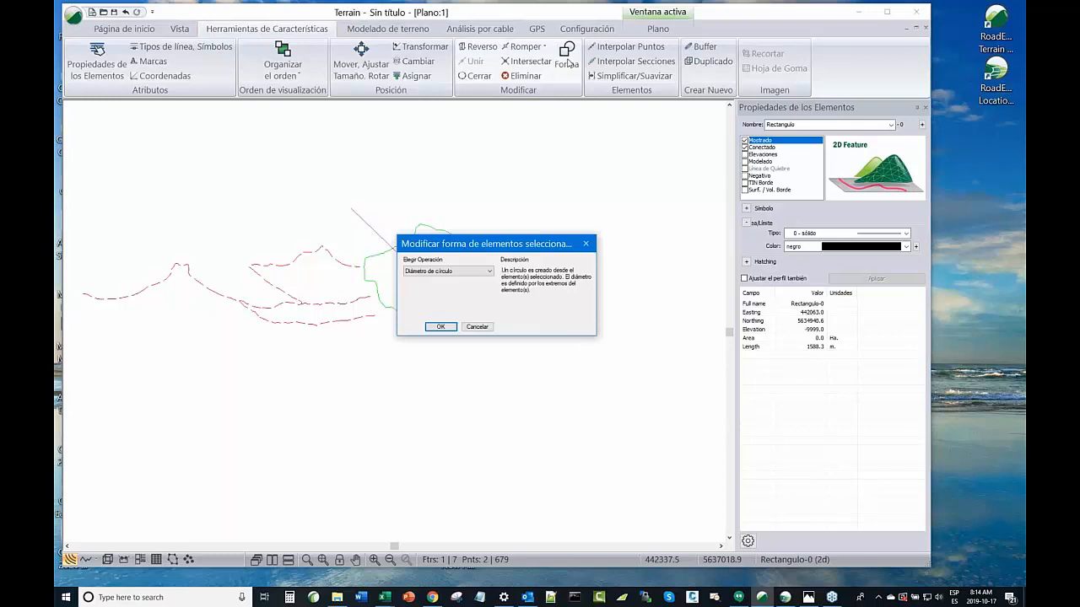
pyautogui.click(440, 326)
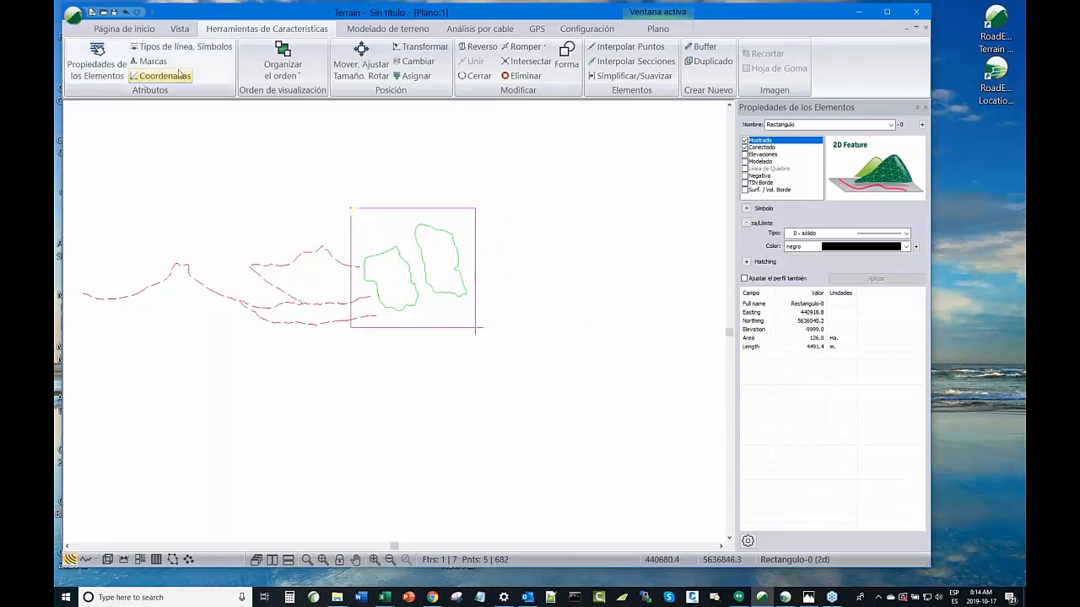
# Reopen the LAS tiles for import, turn off the extent limits, and omit all points of the Default region
pyautogui.click(117, 31)
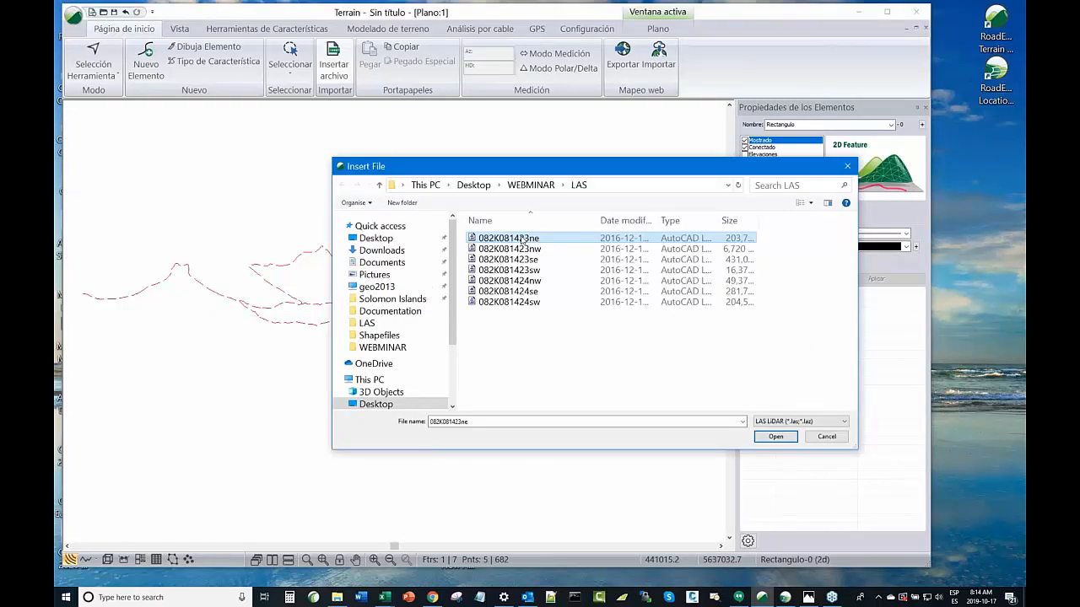
pyautogui.click(772, 437)
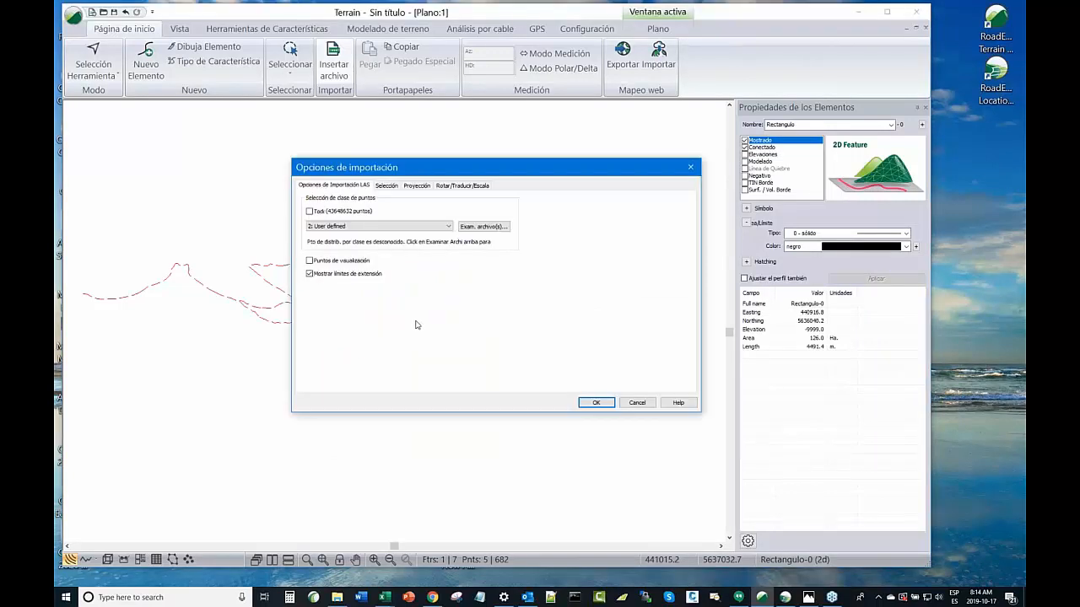
pyautogui.click(310, 275)
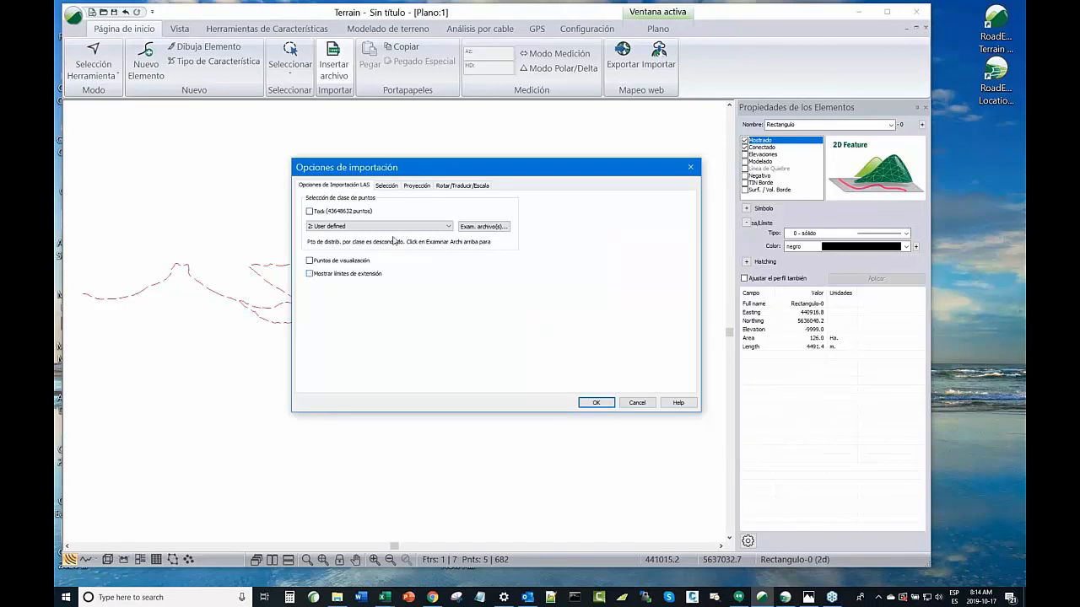
pyautogui.click(386, 186)
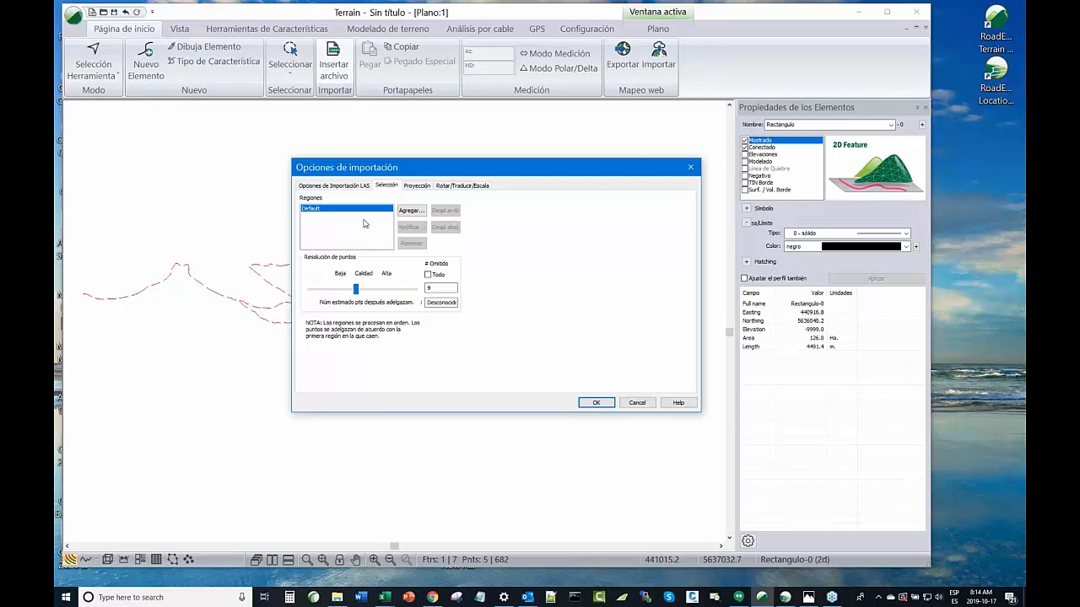
pyautogui.click(428, 276)
# Add a polygon filter region based on Rectangulo-0 to the LAS import regions
pyautogui.click(406, 212)
pyautogui.click(496, 238)
pyautogui.click(555, 266)
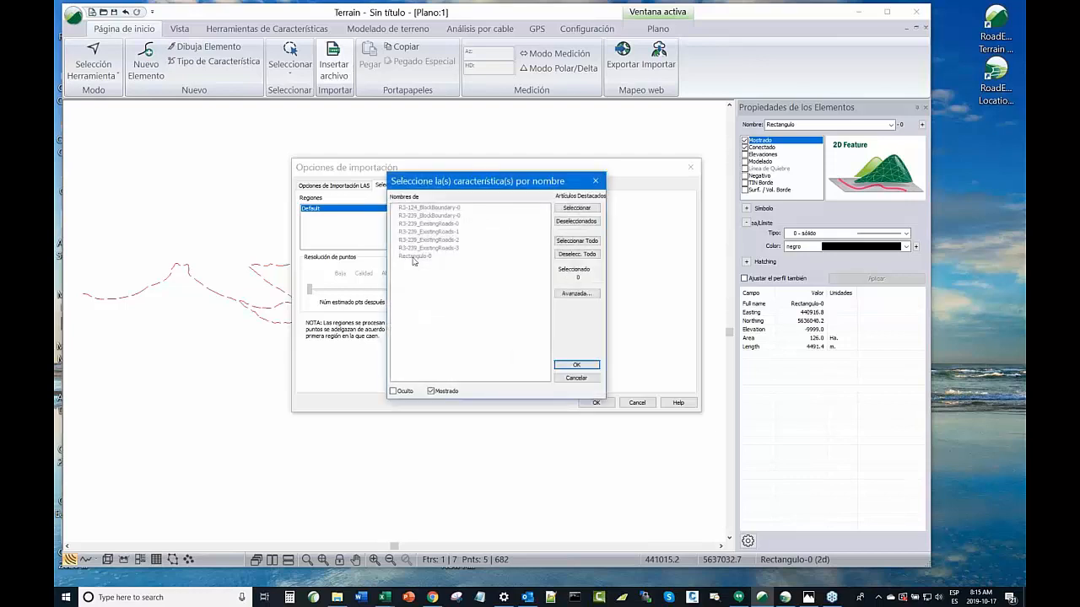
pyautogui.click(422, 255)
pyautogui.click(577, 366)
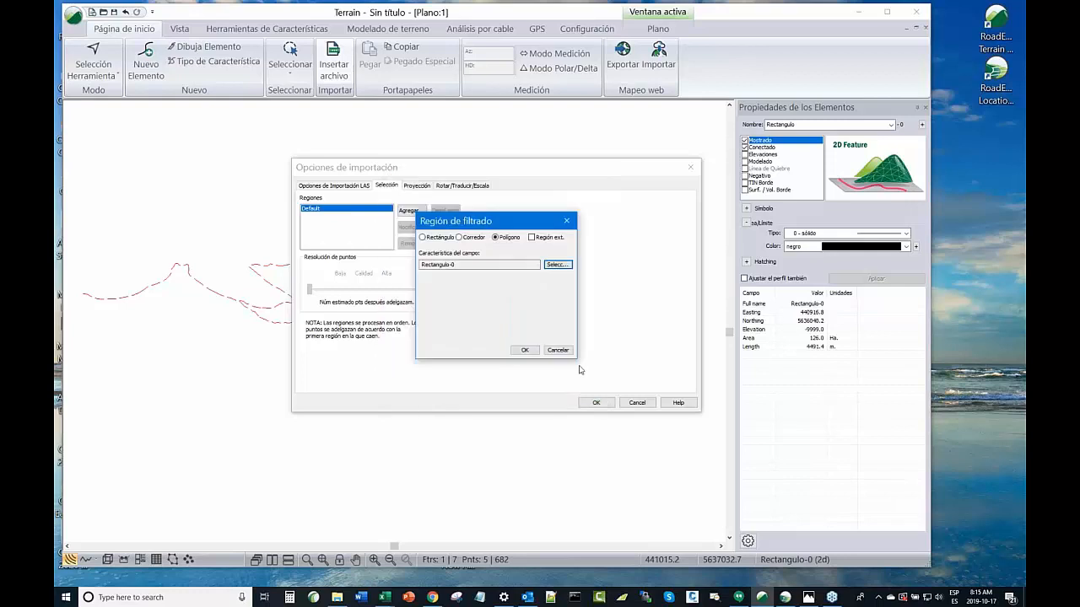
pyautogui.click(527, 351)
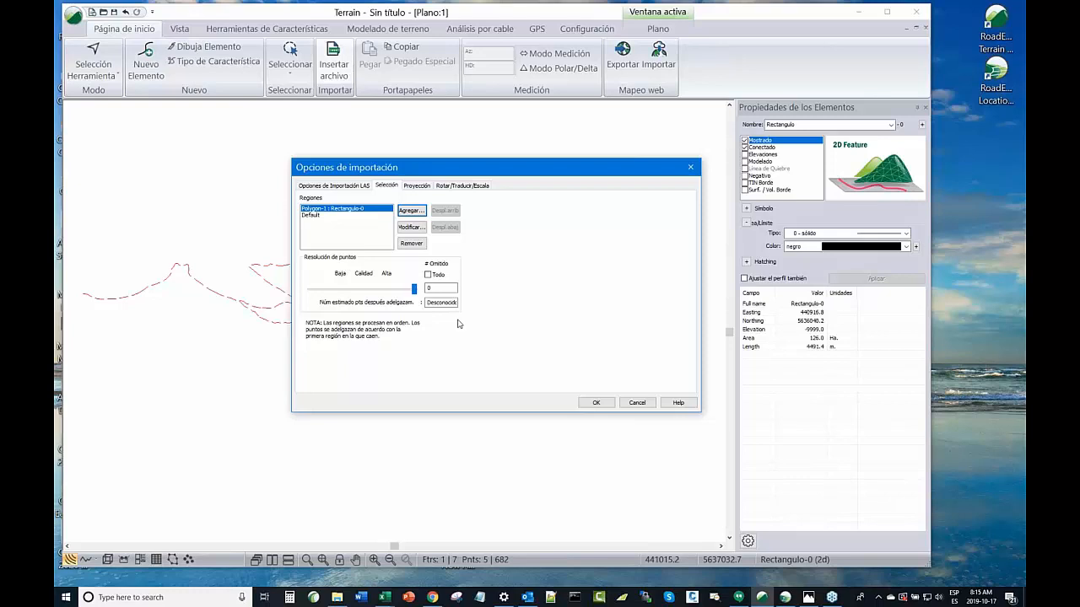
# Run the LAS import without coordinate conversion and deselect the imported points
pyautogui.click(602, 406)
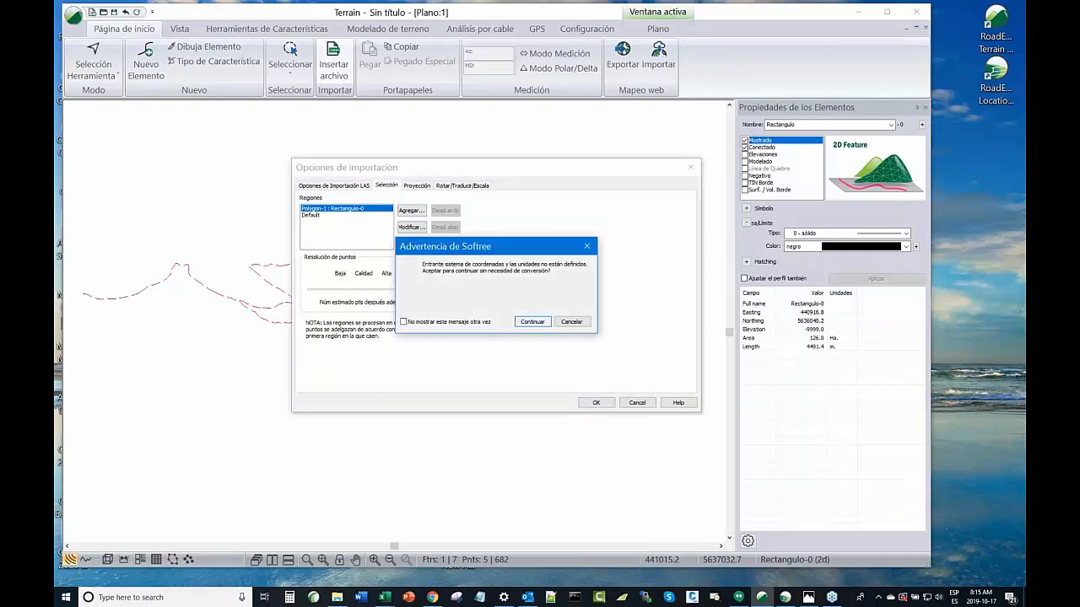
pyautogui.press('Return')
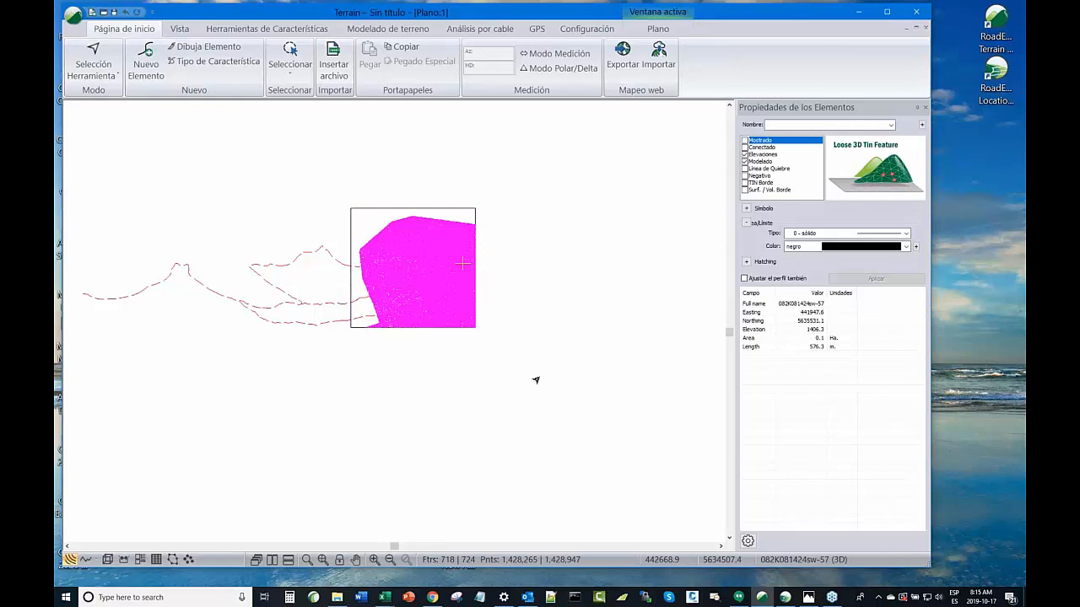
pyautogui.scroll(3, 442, 277)
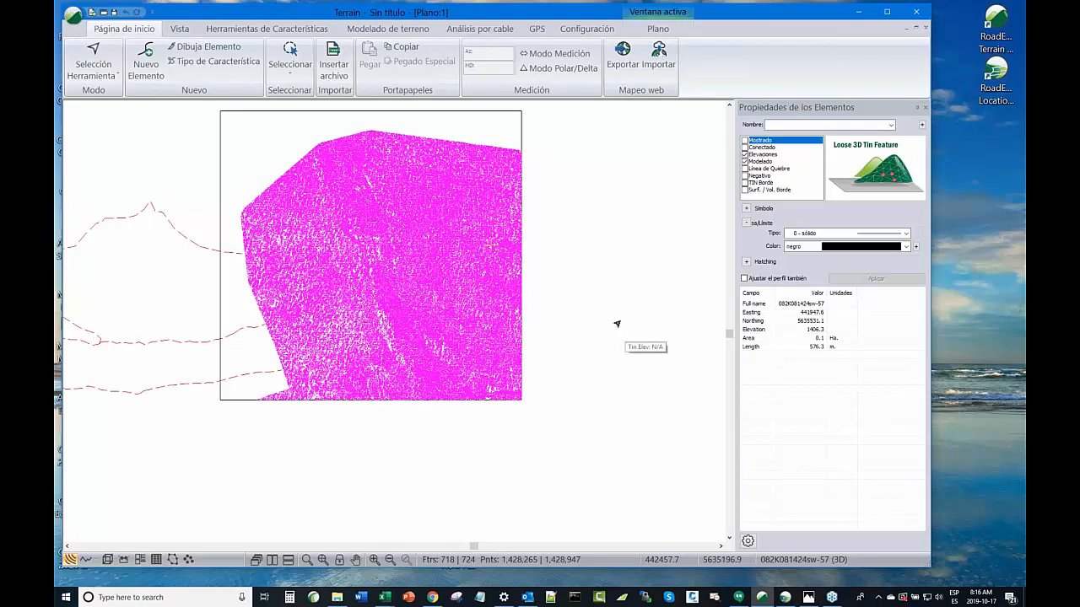
pyautogui.scroll(-1, 603, 294)
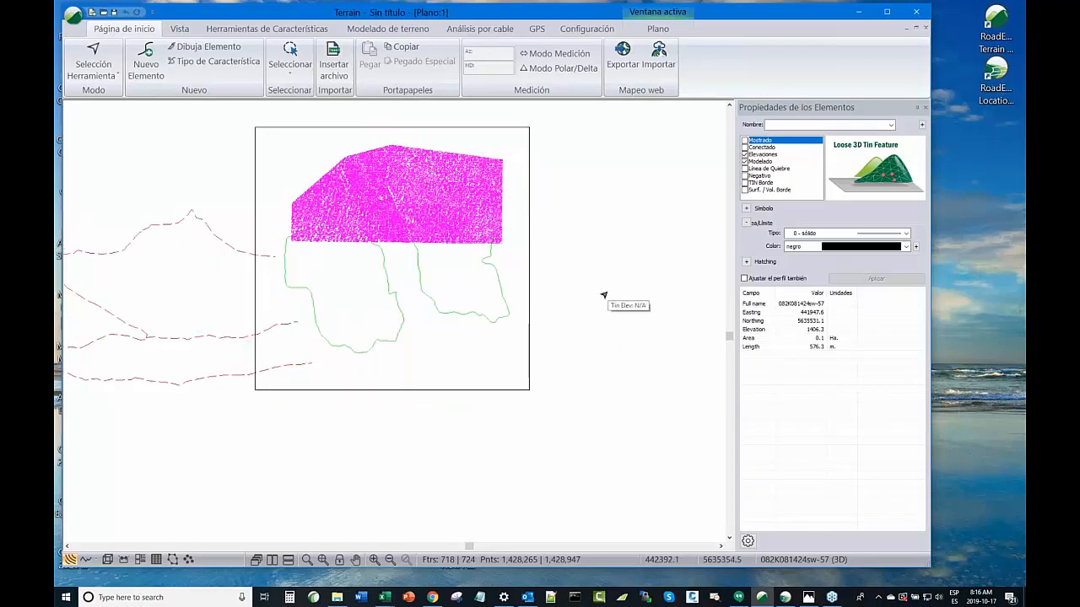
pyautogui.scroll(-1, 603, 295)
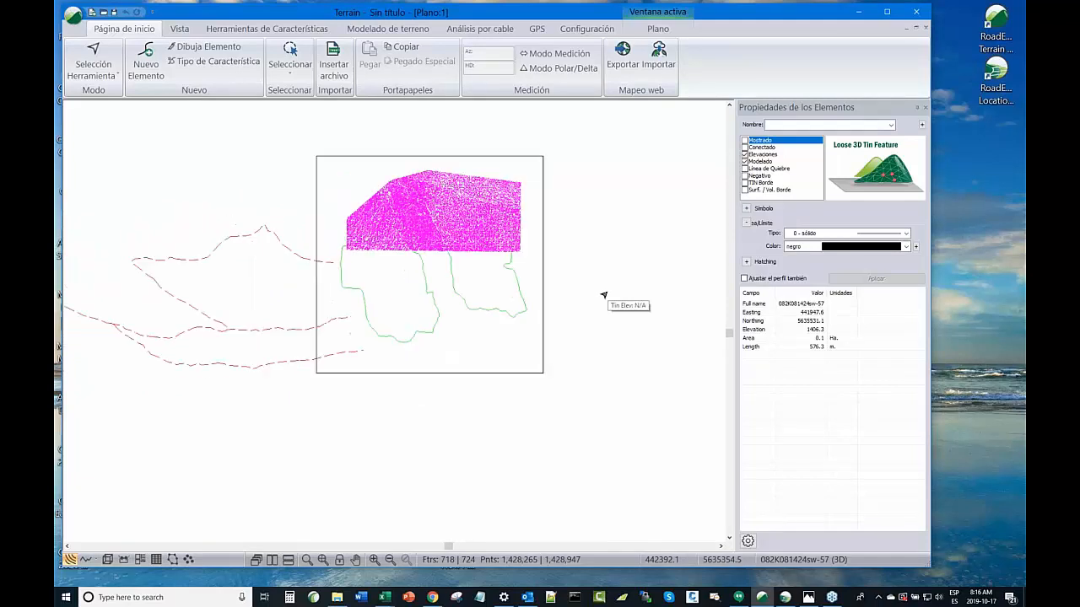
pyautogui.scroll(-1, 603, 294)
pyautogui.scroll(-1, 603, 294)
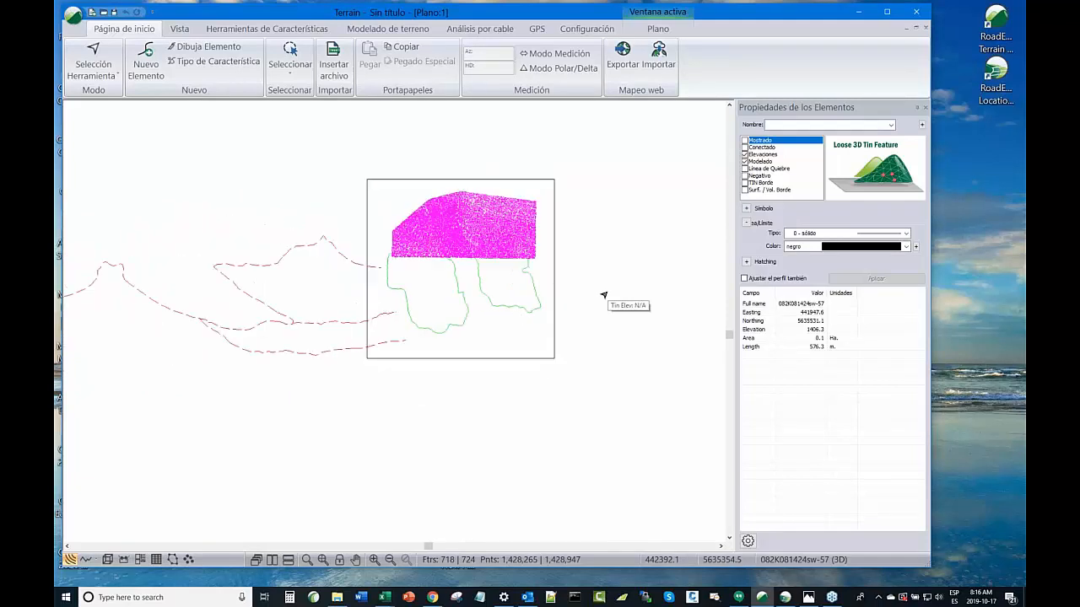
pyautogui.scroll(-1, 603, 294)
pyautogui.scroll(-1, 603, 294)
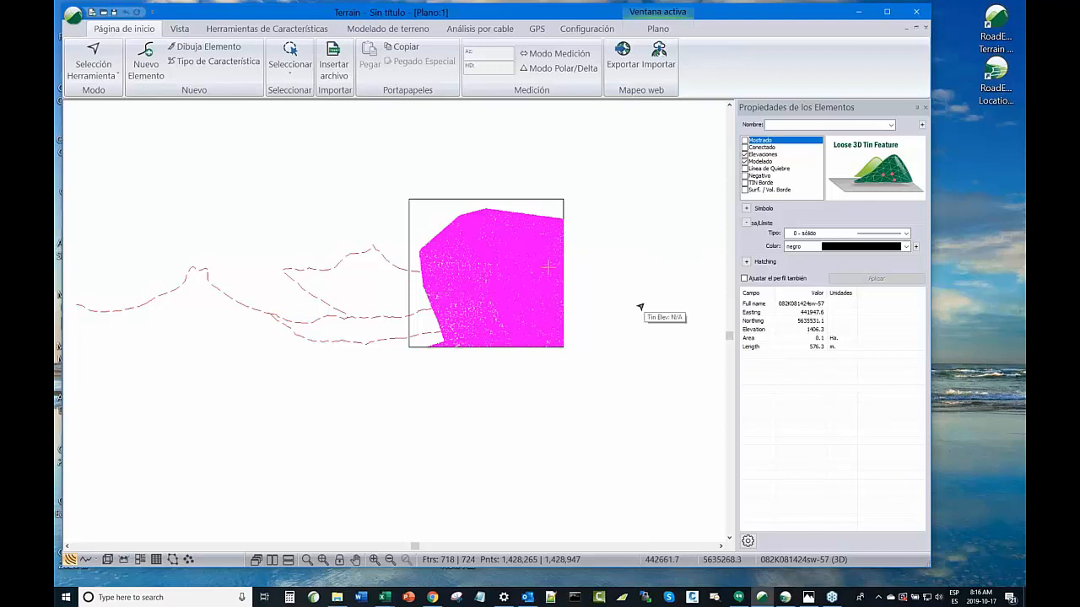
pyautogui.click(632, 220)
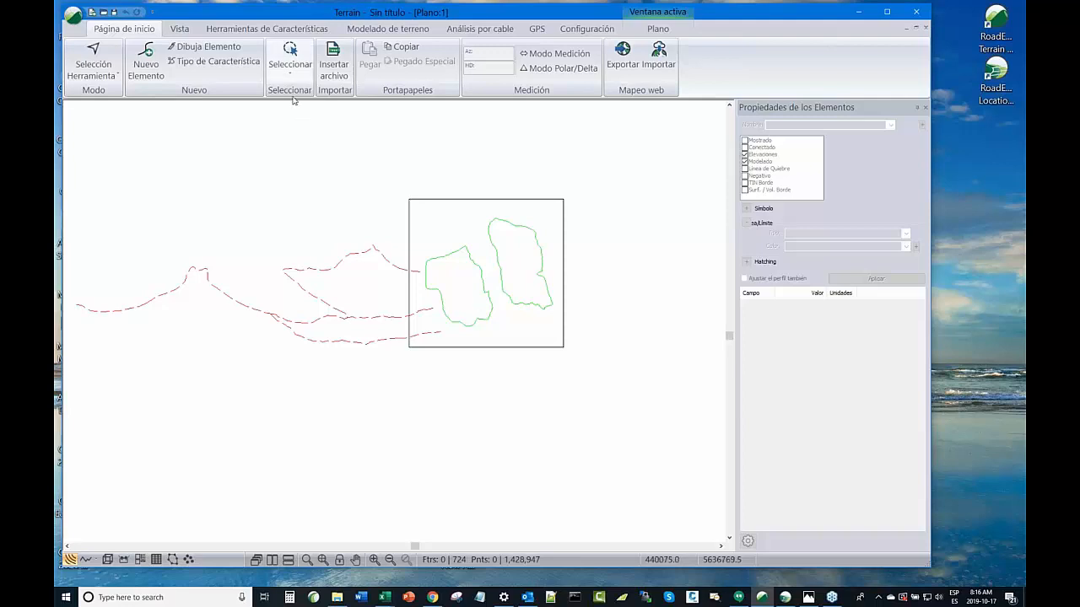
# Start generating the TIN and contours with a maximum triangle side length of 25
pyautogui.click(377, 32)
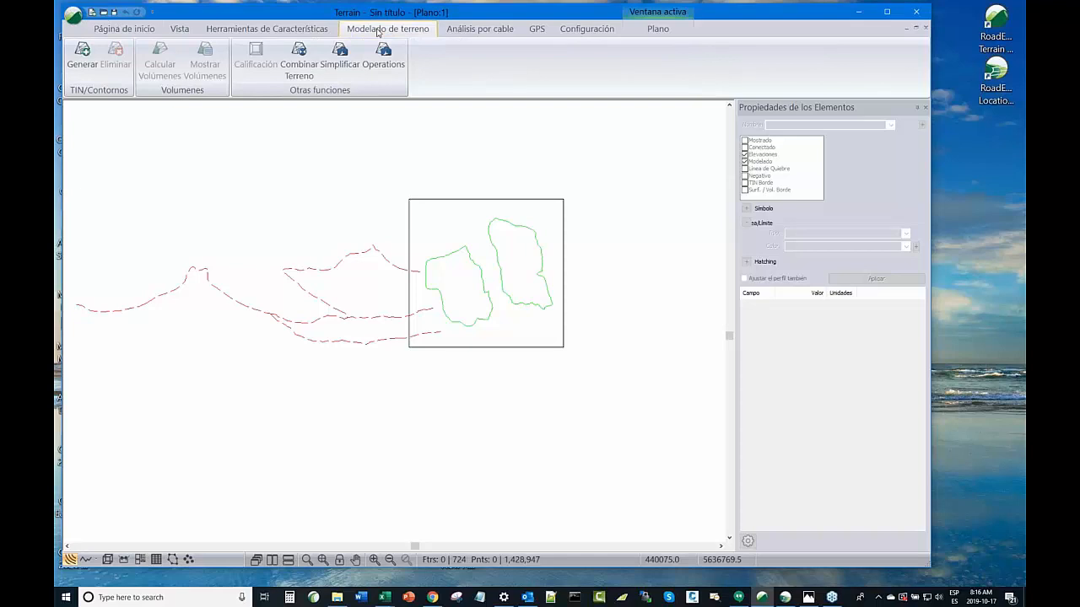
pyautogui.click(82, 59)
pyautogui.write('25')
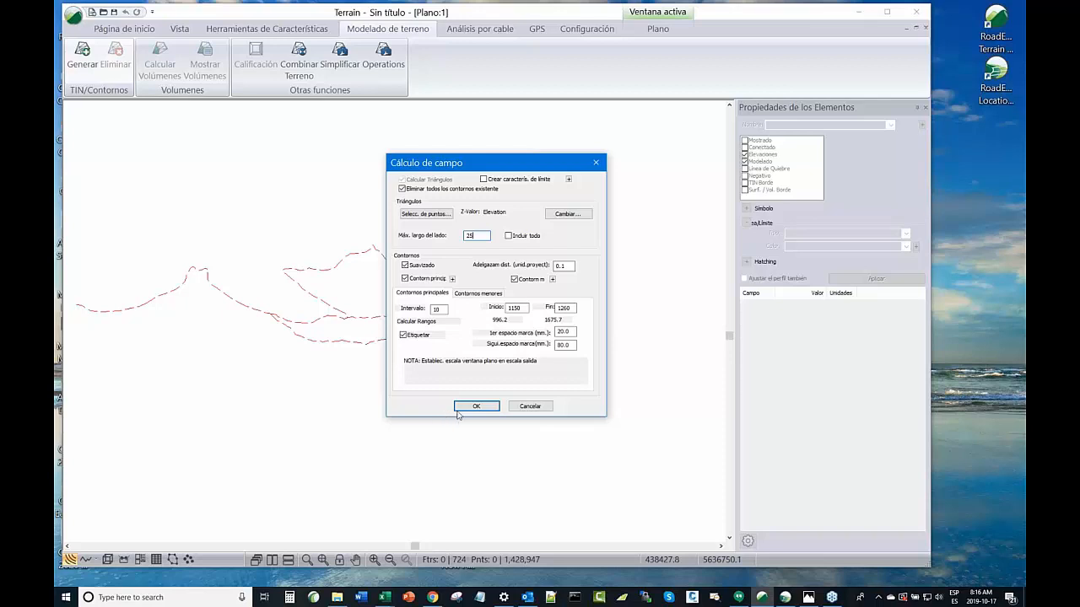
# Set the minor contours to start at elevation 900 and end at 1700
pyautogui.click(474, 294)
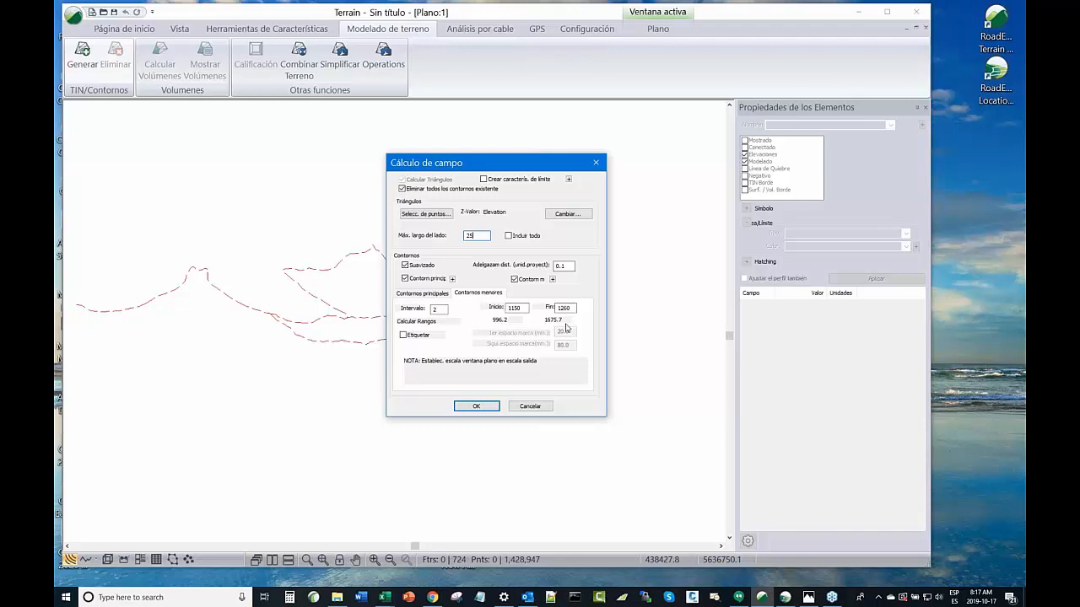
pyautogui.click(522, 308)
pyautogui.press('BackSpace')
pyautogui.press('BackSpace')
pyautogui.press('BackSpace')
pyautogui.press('BackSpace')
pyautogui.write('900')
pyautogui.click(573, 309)
pyautogui.press('BackSpace')
pyautogui.press('BackSpace')
pyautogui.press('BackSpace')
pyautogui.press('BackSpace')
pyautogui.write('1700')
# Set the major contours' range to 900–1700 with labelling off, and generate the TIN and contours
pyautogui.click(414, 294)
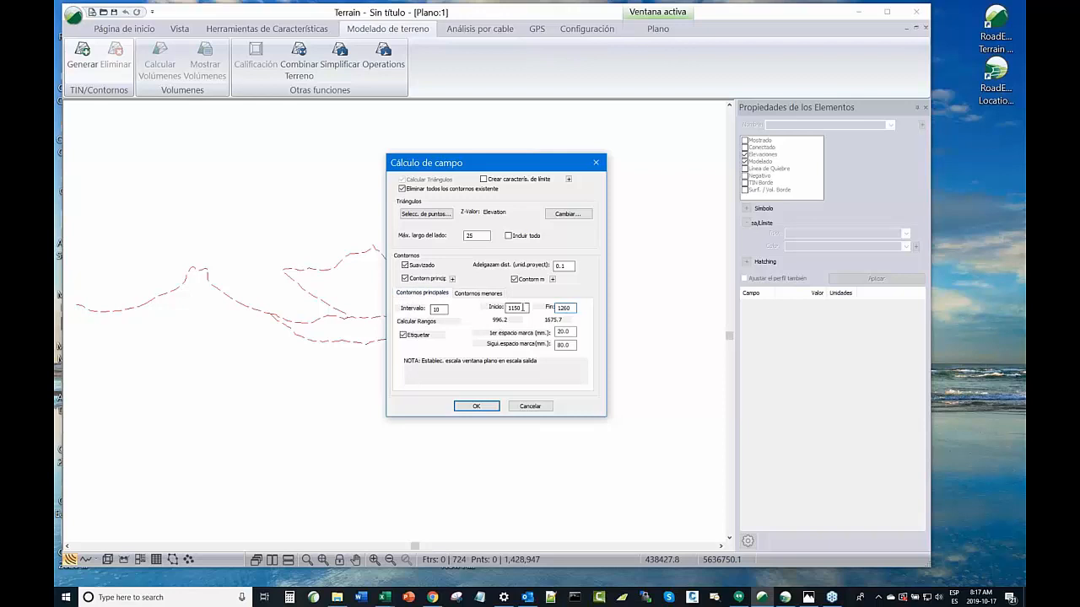
pyautogui.doubleClick(522, 308)
pyautogui.press('BackSpace')
pyautogui.write('900')
pyautogui.click(571, 309)
pyautogui.press('BackSpace')
pyautogui.press('BackSpace')
pyautogui.press('BackSpace')
pyautogui.press('BackSpace')
pyautogui.write('1700')
pyautogui.click(403, 336)
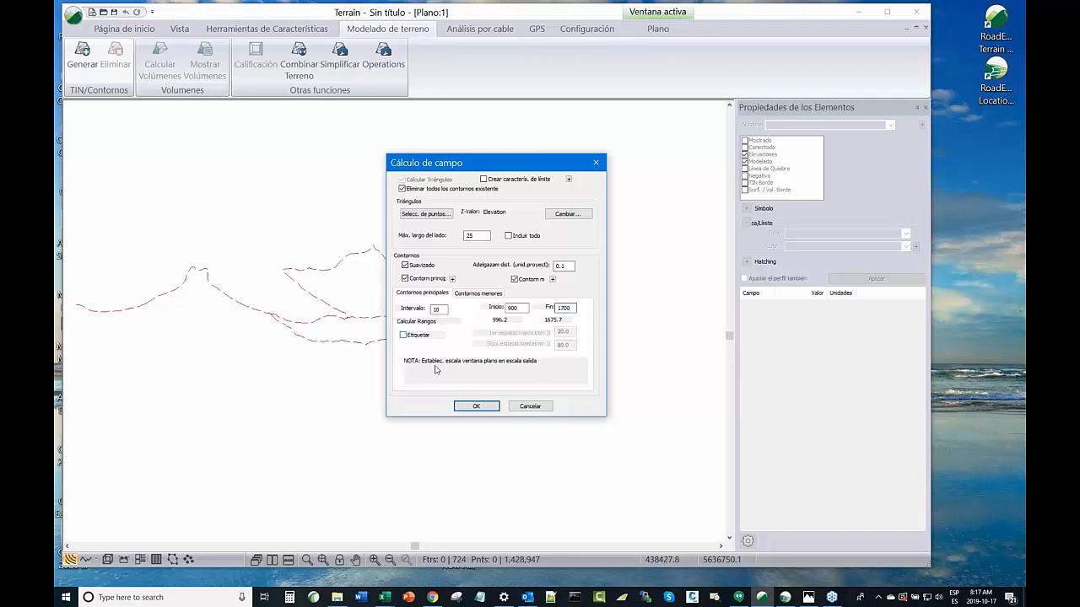
pyautogui.click(485, 409)
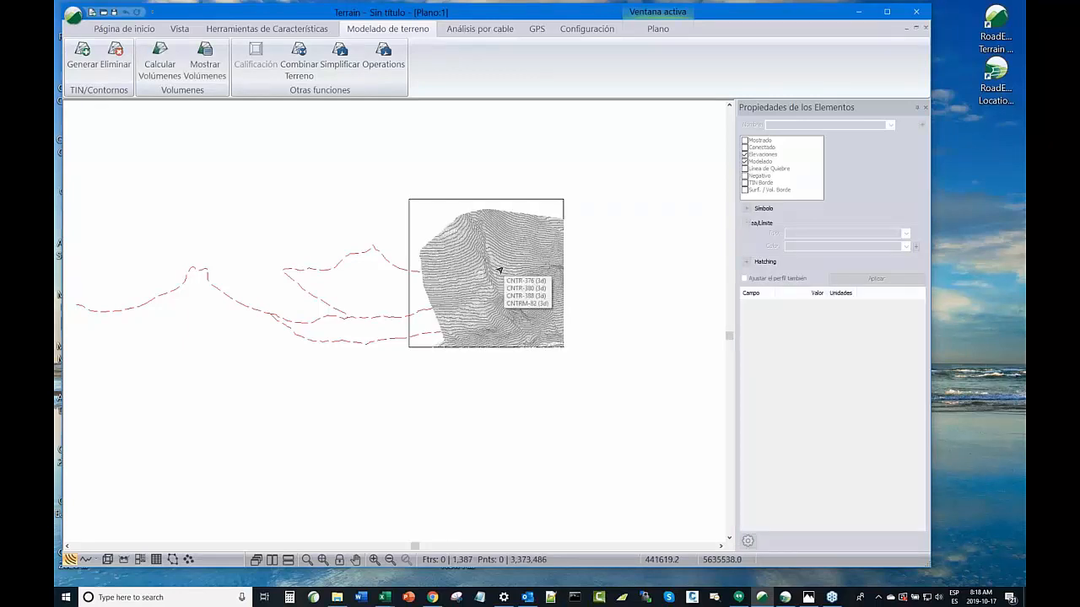
# Examine the generated contours across the blocks and inside the rectangle, both close up and as a whole
pyautogui.scroll(3, 501, 267)
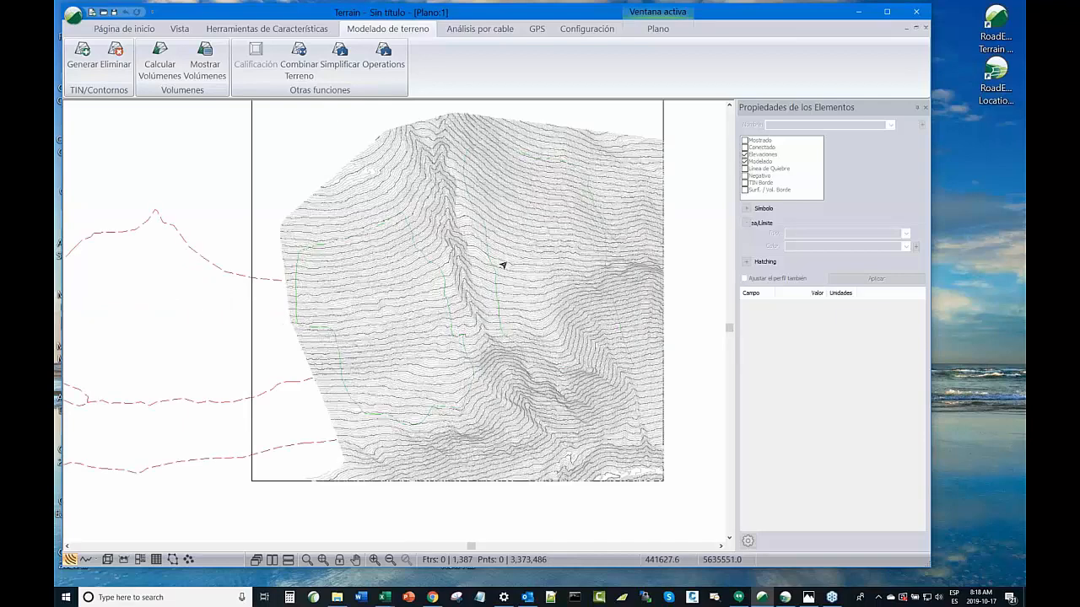
pyautogui.scroll(5, 502, 264)
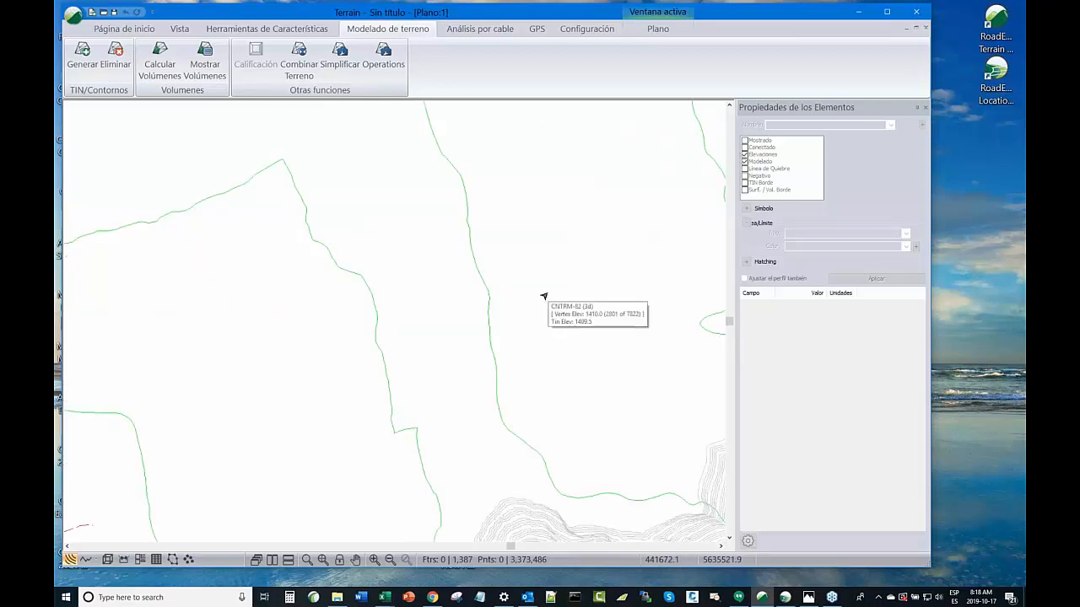
pyautogui.scroll(-1, 565, 323)
pyautogui.scroll(-1, 565, 324)
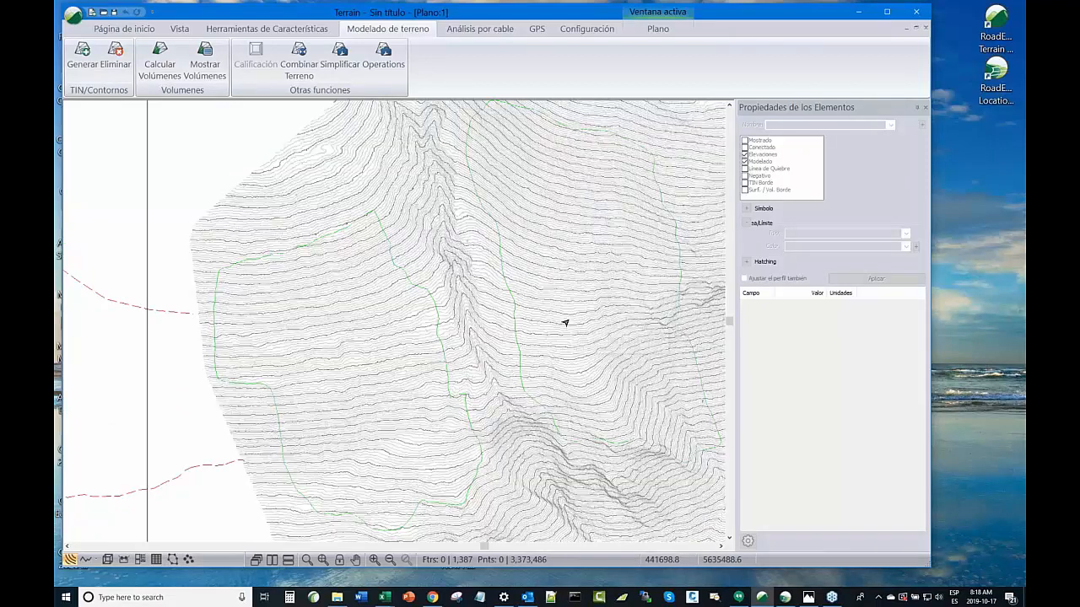
pyautogui.scroll(-3, 565, 323)
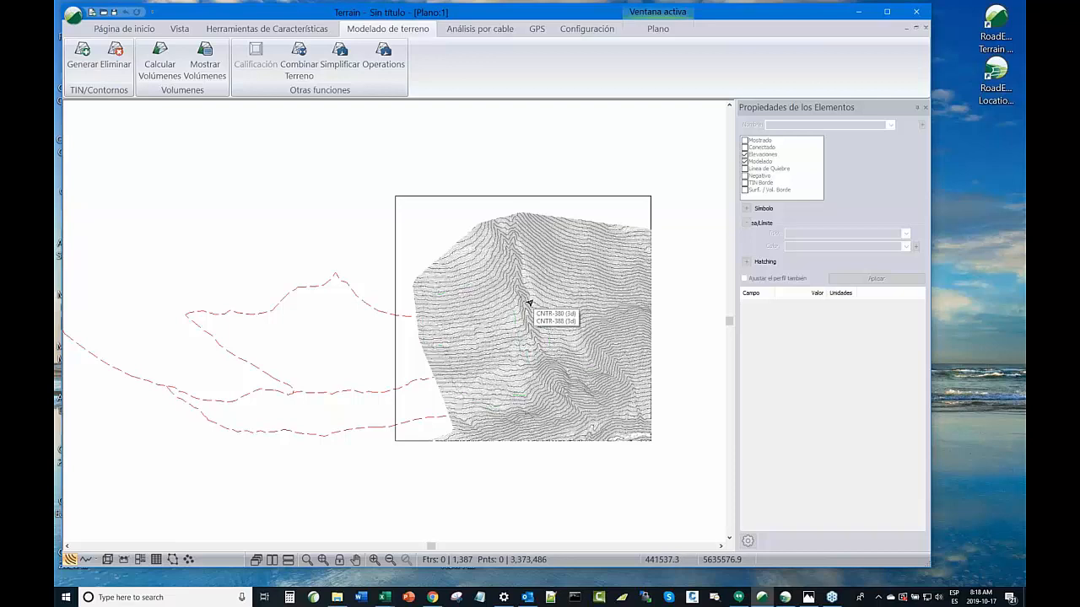
pyautogui.scroll(1, 535, 302)
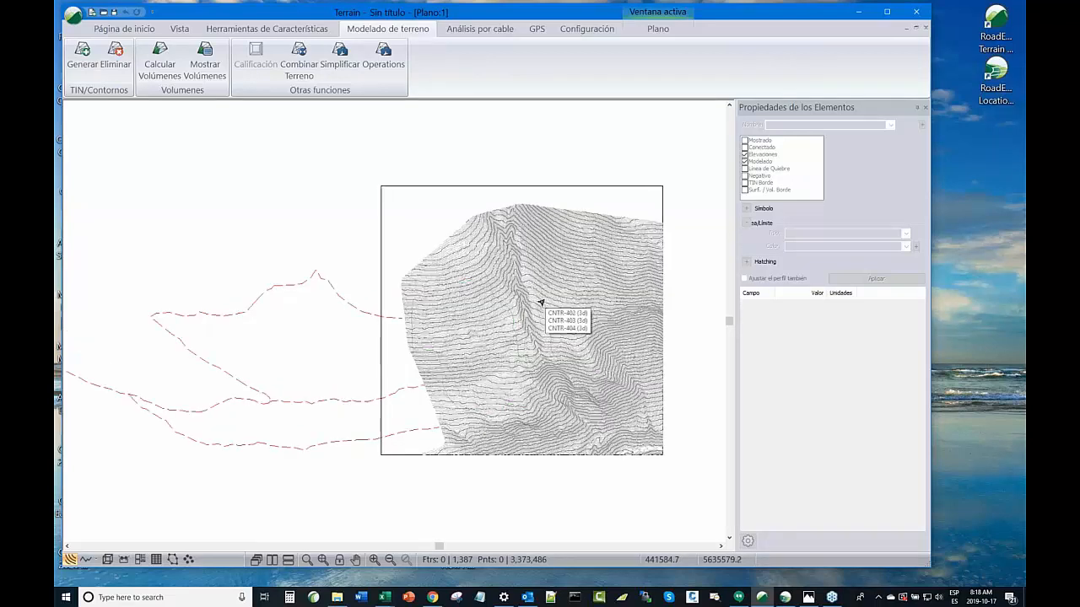
pyautogui.scroll(2, 541, 301)
pyautogui.scroll(-3, 397, 297)
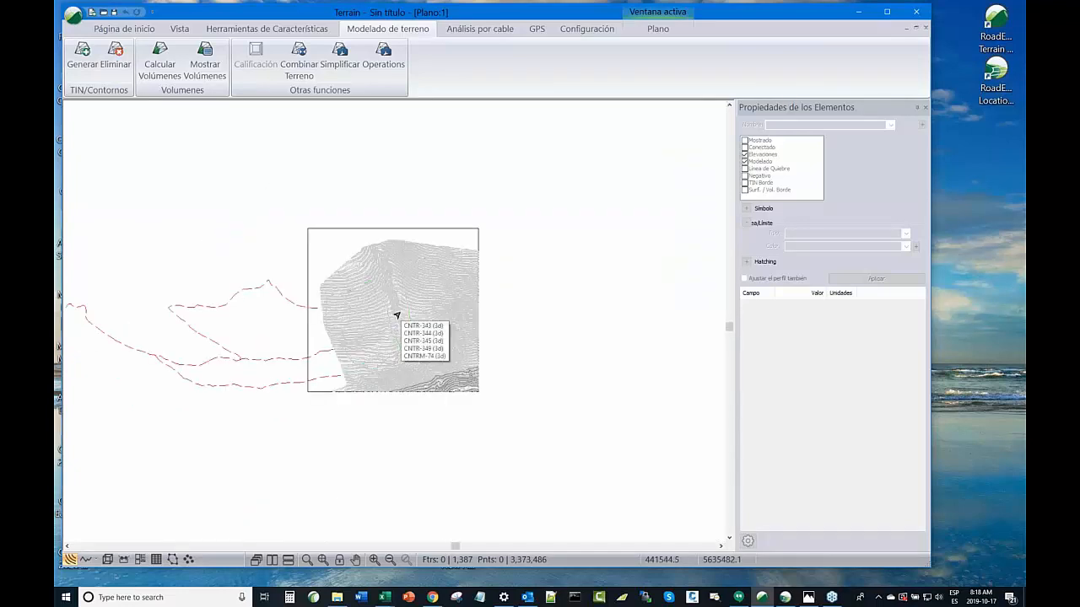
pyautogui.scroll(1, 397, 315)
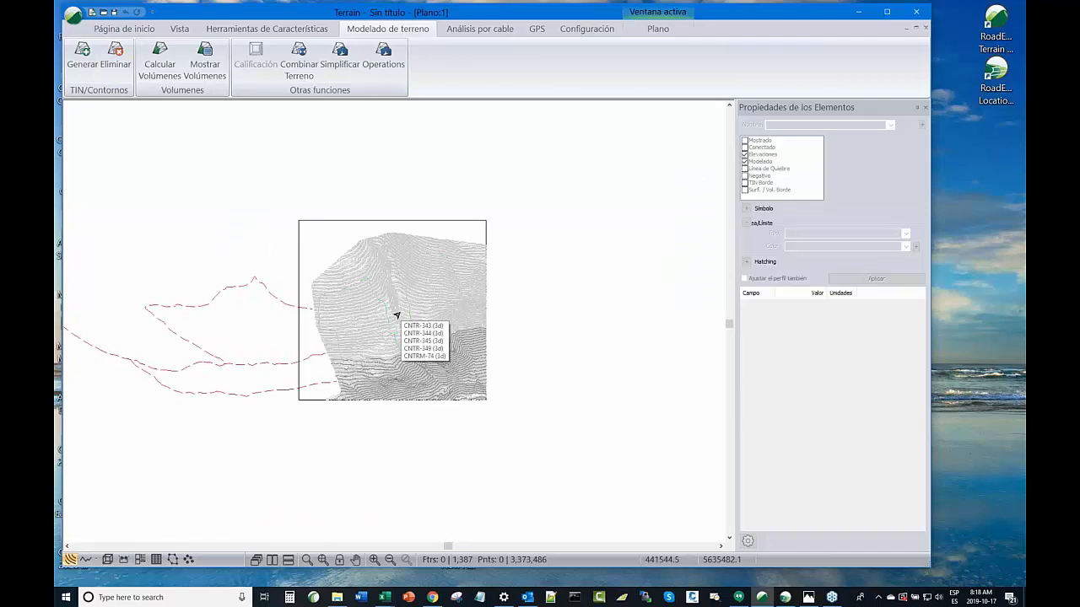
# Select all contour features by name with the wildcard pattern CNTR*
pyautogui.rightClick(566, 321)
pyautogui.moveTo(630, 390)
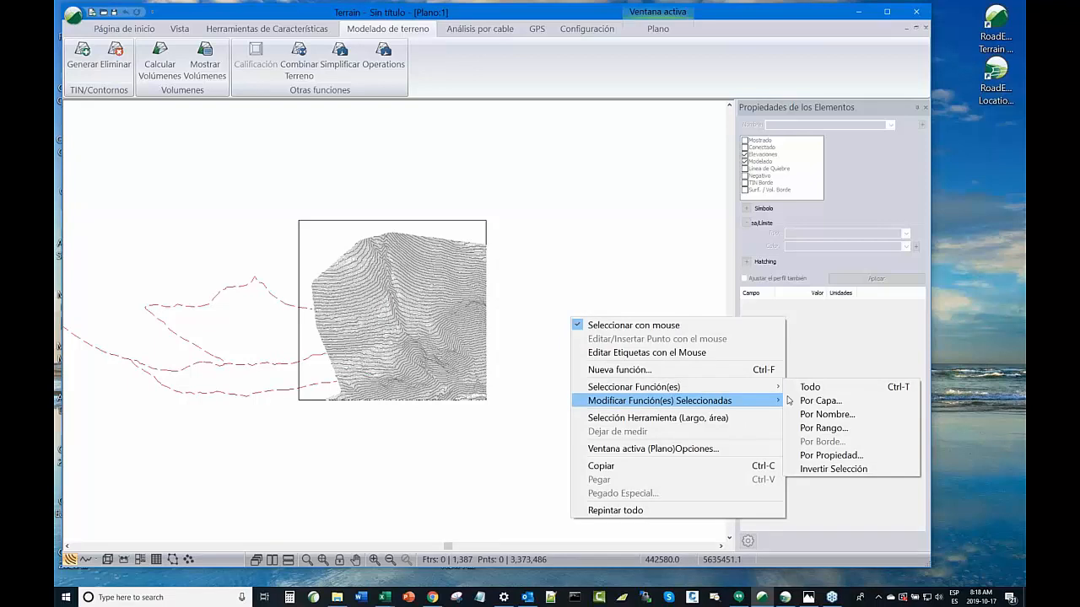
pyautogui.click(827, 415)
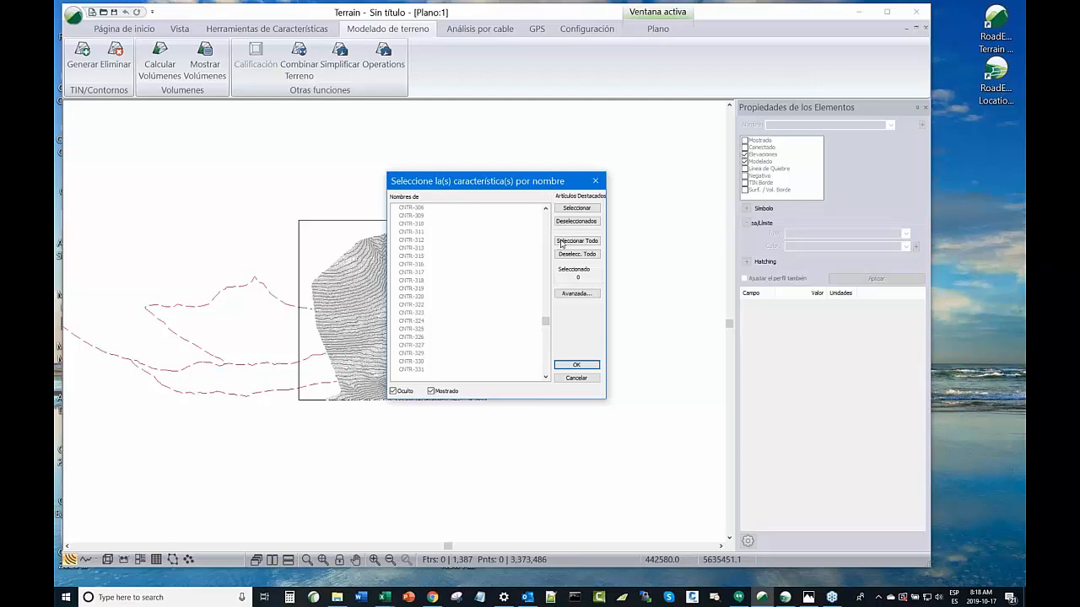
pyautogui.moveTo(547, 323)
pyautogui.mouseDown()
pyautogui.moveTo(550, 354)
pyautogui.moveTo(556, 305)
pyautogui.mouseUp()
pyautogui.click(575, 293)
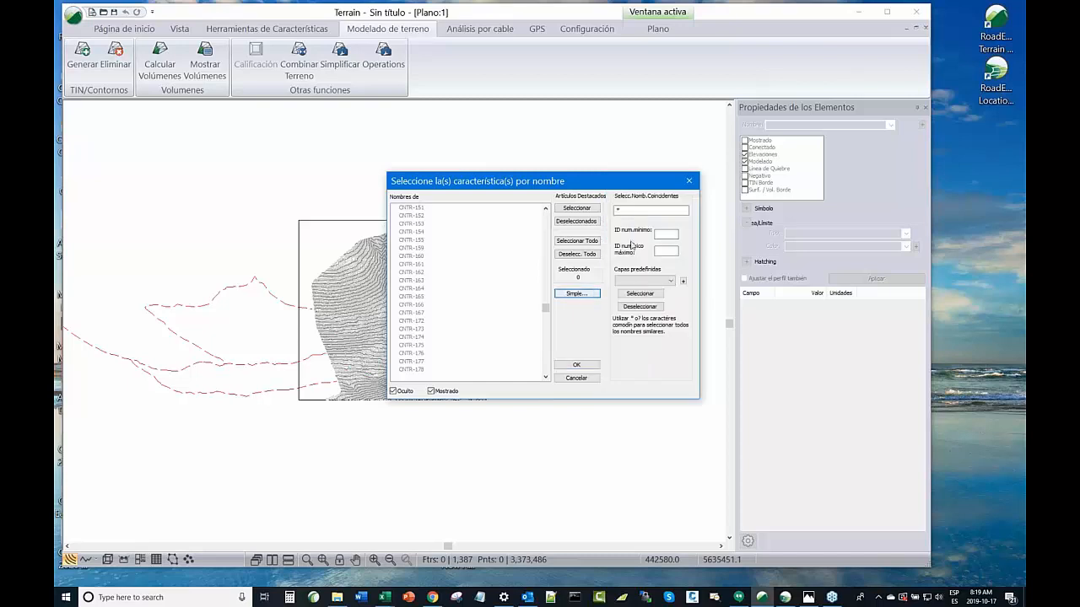
pyautogui.click(617, 210)
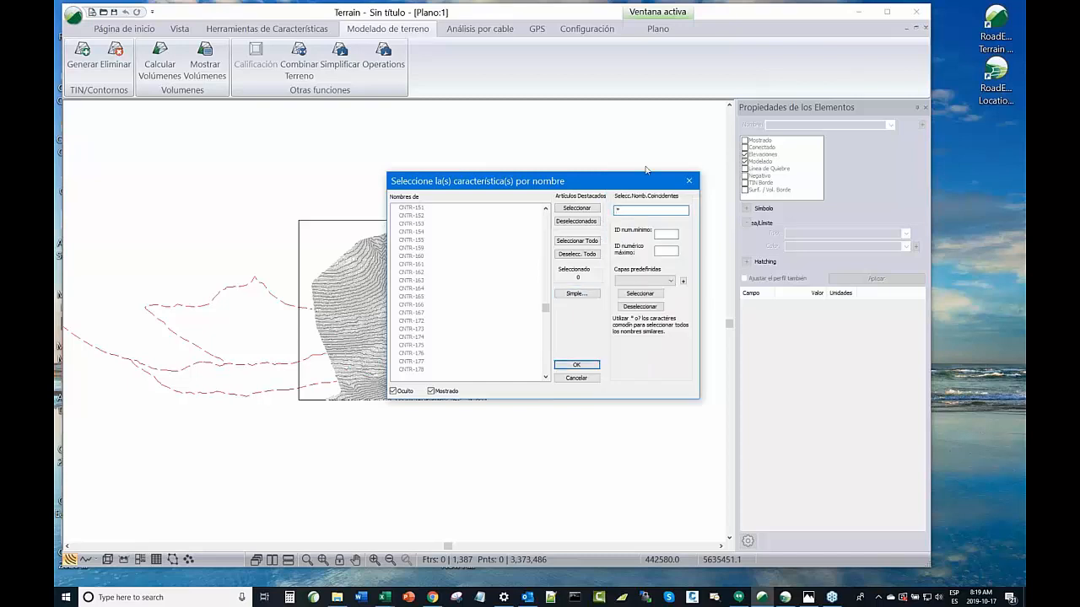
pyautogui.write('CNTR')
pyautogui.click(640, 294)
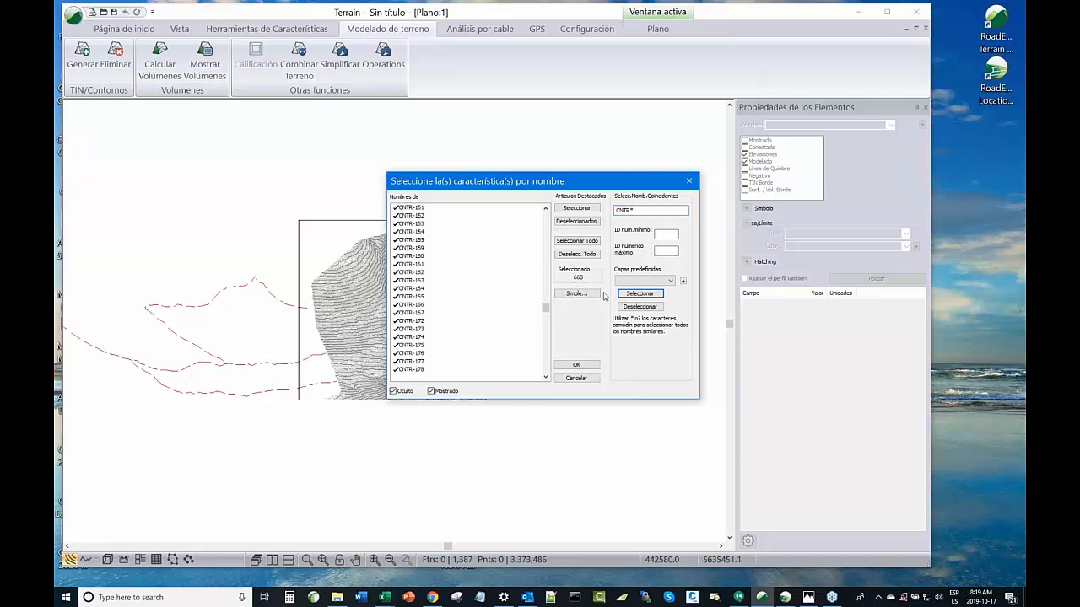
pyautogui.click(576, 365)
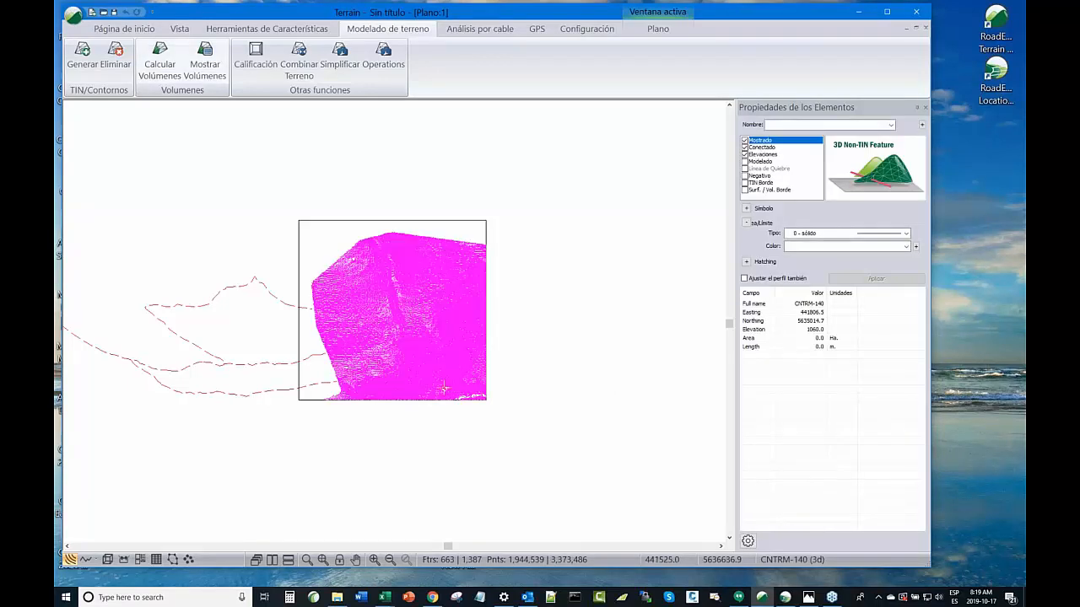
# Simplify the selected contours with a tolerance of 0.2, leaving smoothing off, and continue without undo
pyautogui.click(124, 28)
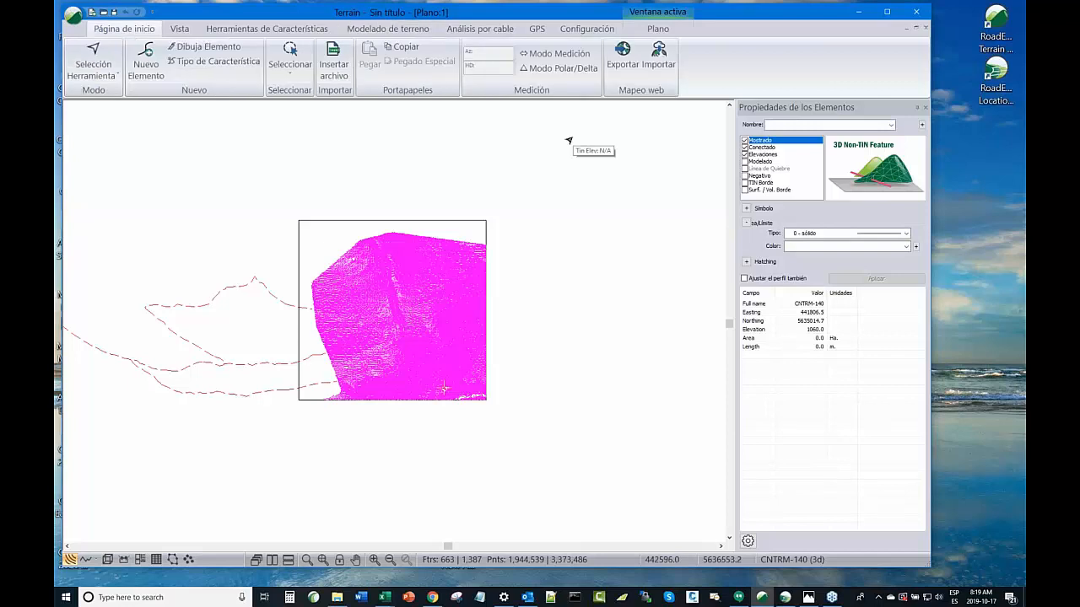
pyautogui.click(267, 29)
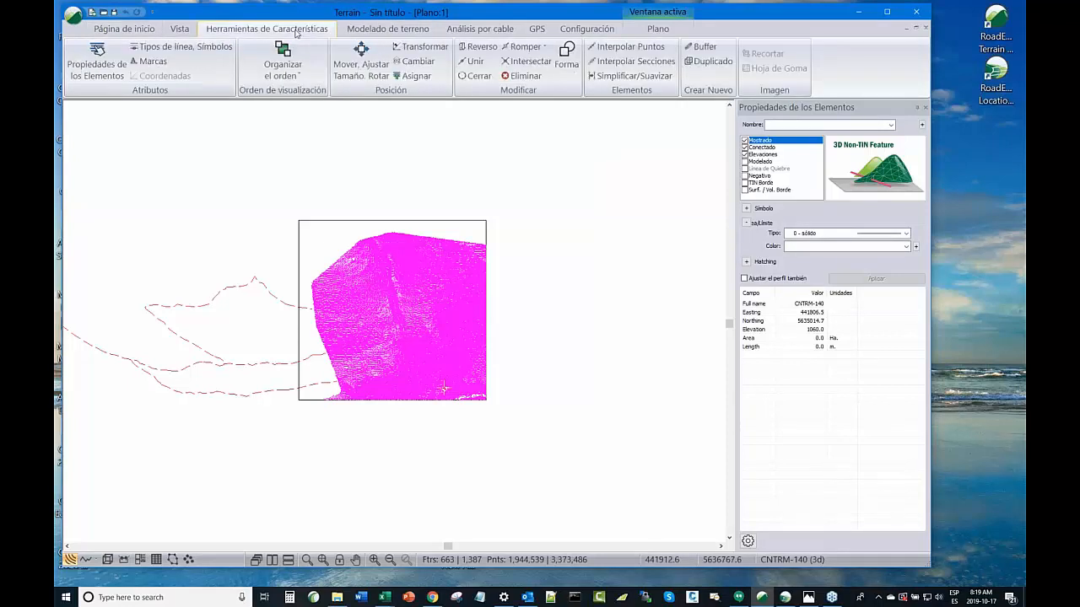
pyautogui.click(615, 78)
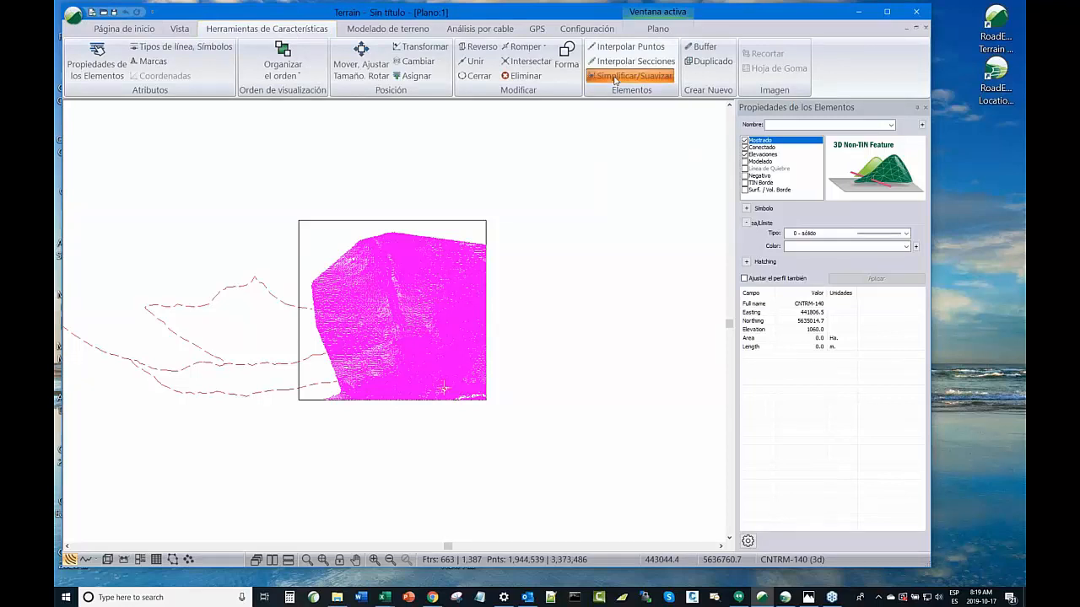
pyautogui.write('0.2')
pyautogui.click(526, 334)
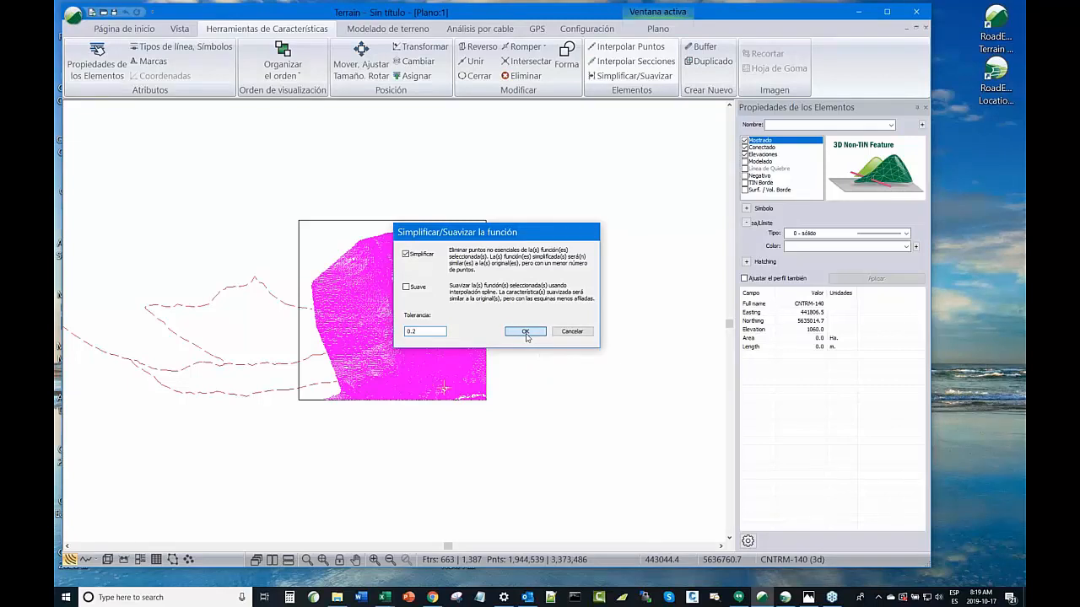
pyautogui.click(525, 332)
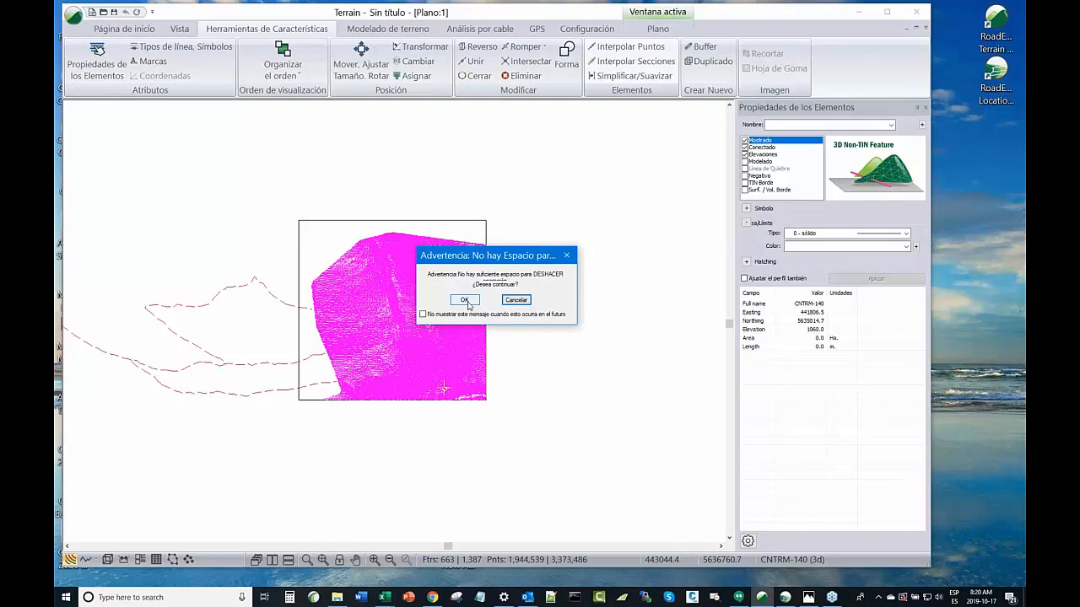
pyautogui.click(467, 301)
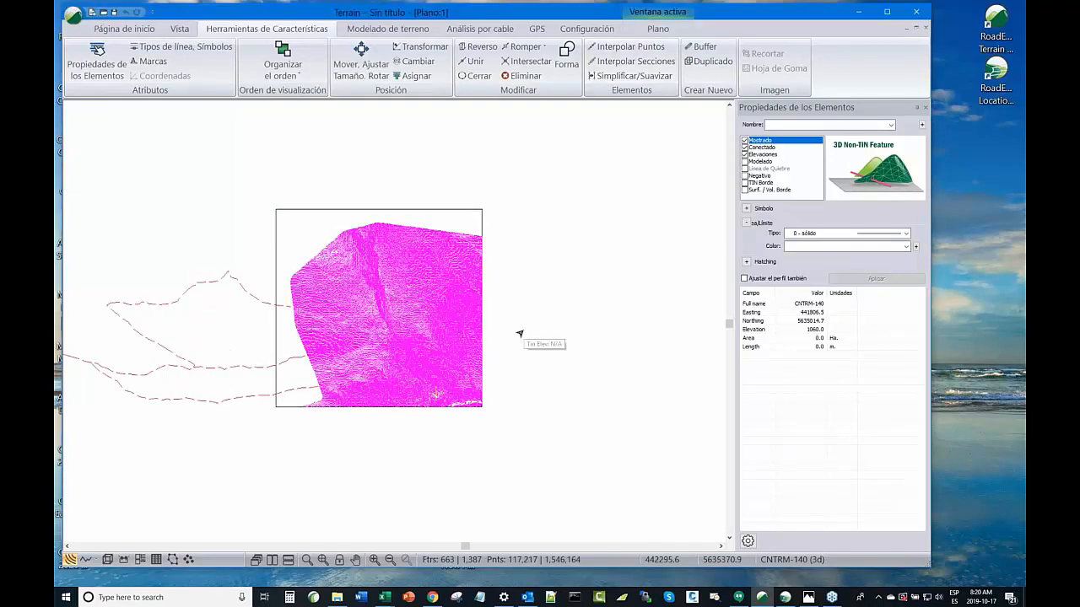
# Inspect the simplified contours close up and across the whole rectangle, and clear the contour selection
pyautogui.scroll(3, 385, 317)
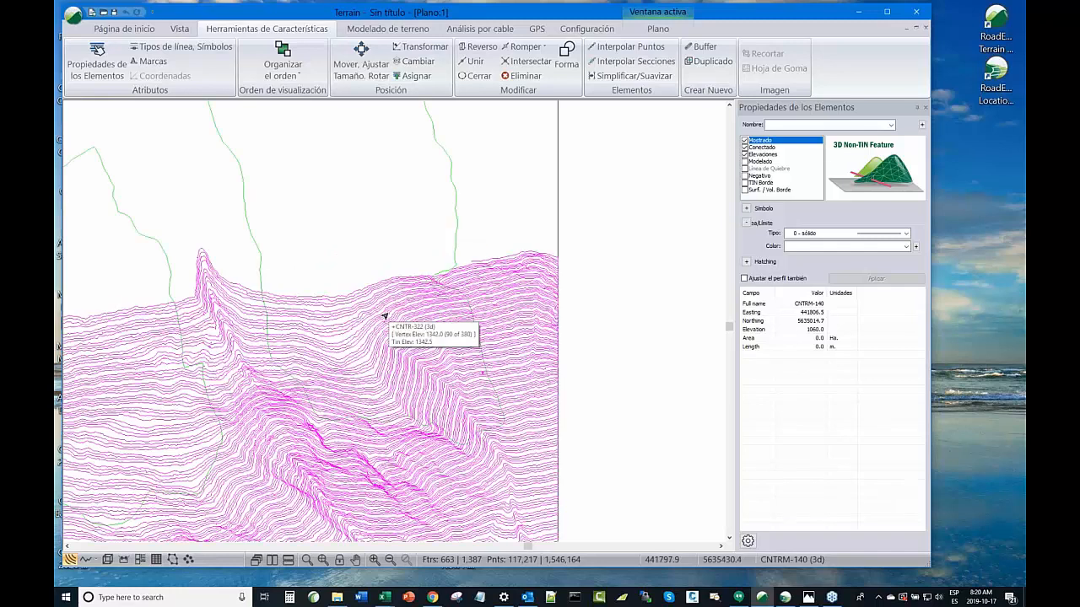
pyautogui.scroll(-2, 470, 247)
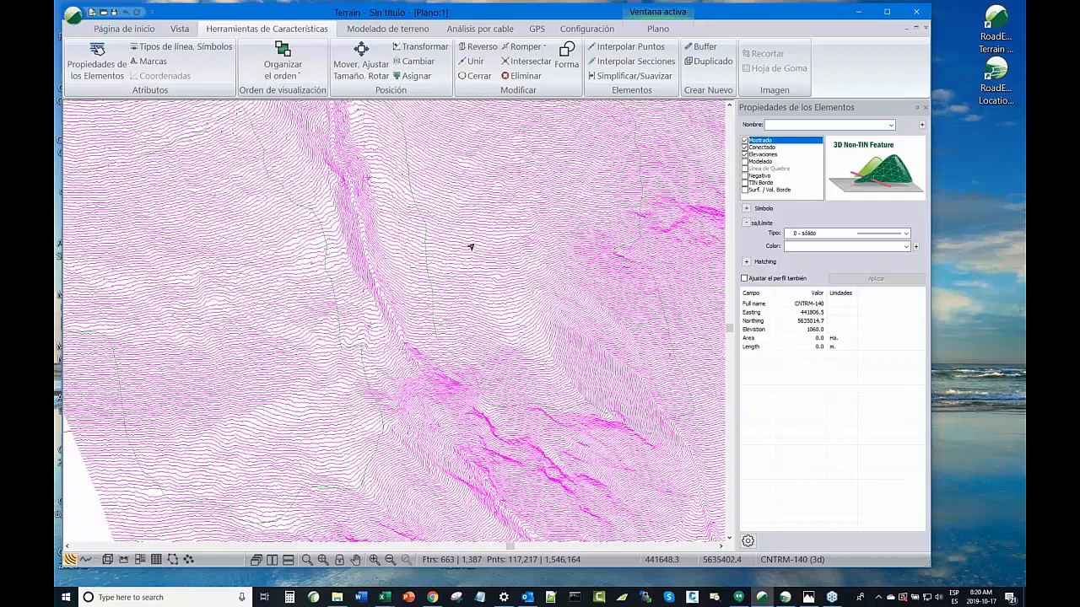
pyautogui.scroll(-3, 562, 293)
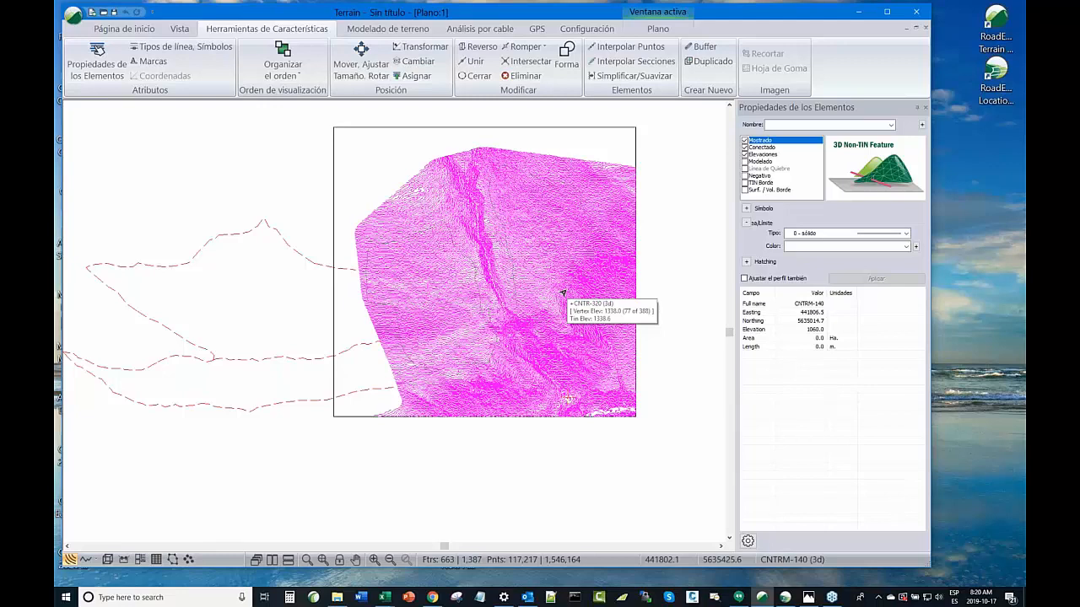
pyautogui.click(671, 227)
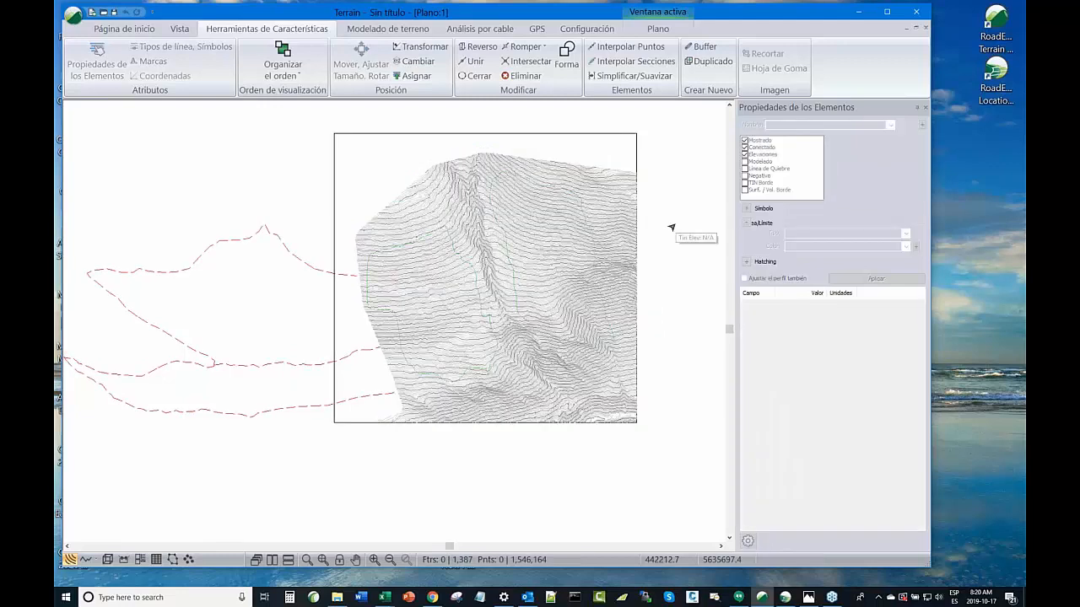
# Examine the whole terrain surface in the 3D view from different angles, and return to the plan view
pyautogui.click(107, 560)
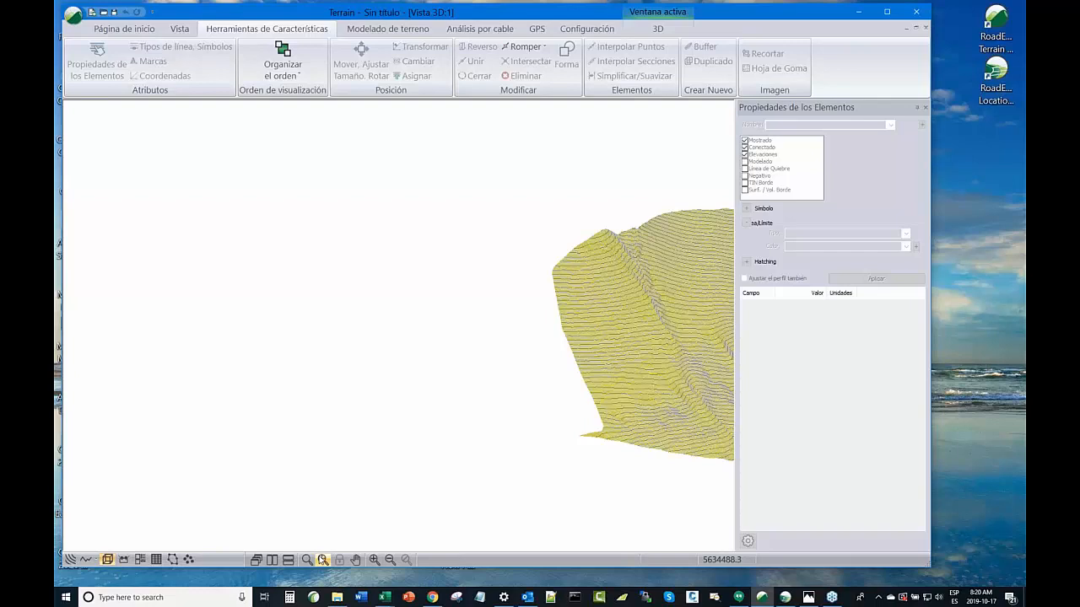
pyautogui.click(322, 561)
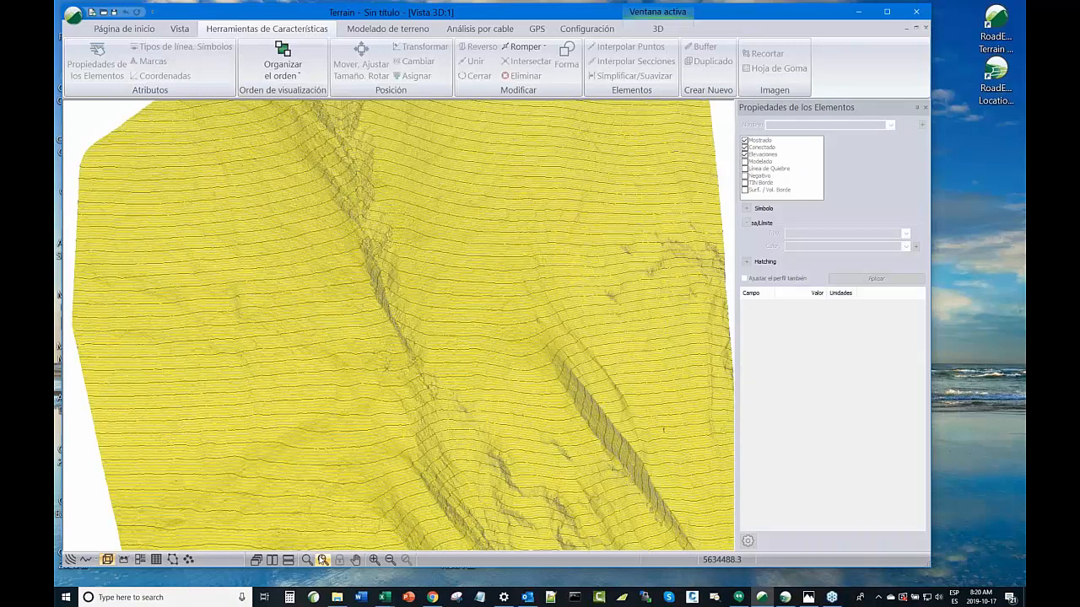
pyautogui.click(322, 560)
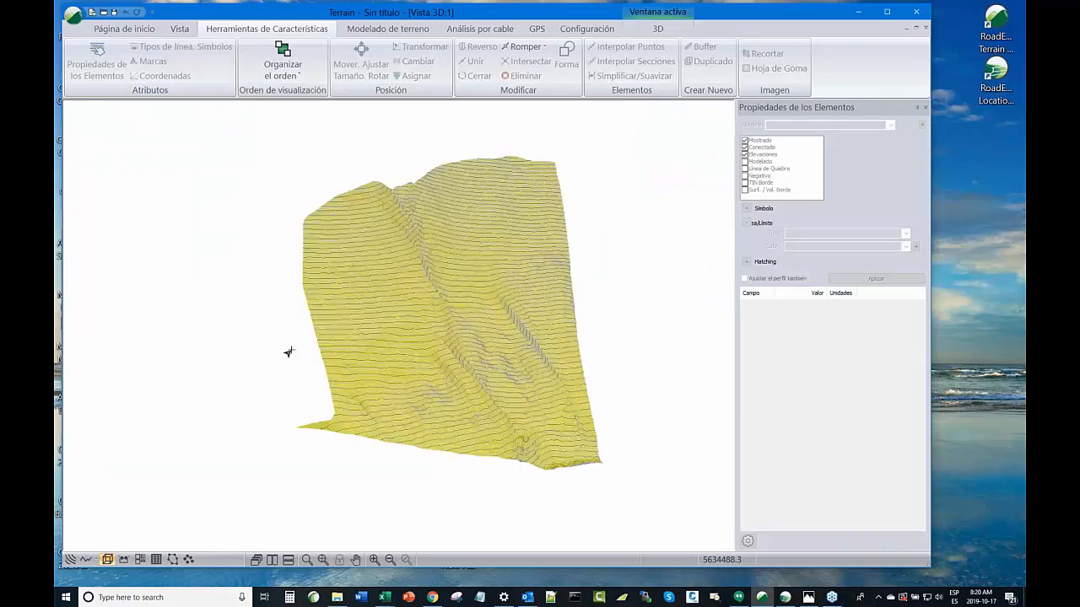
pyautogui.moveTo(289, 352); pyautogui.dragTo(353, 373)
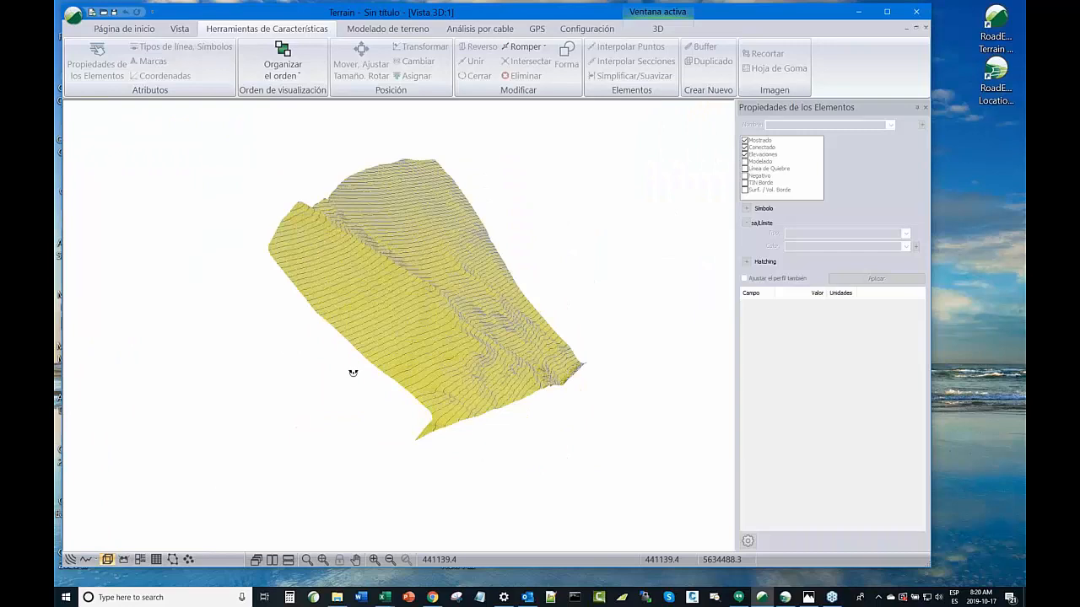
pyautogui.moveTo(352, 373); pyautogui.dragTo(295, 365)
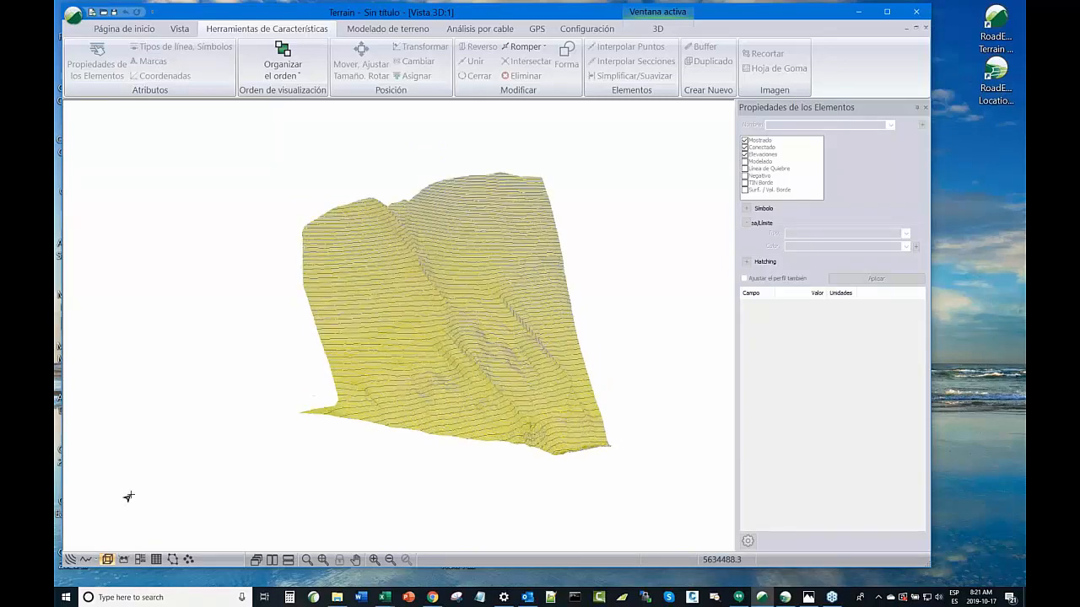
pyautogui.click(71, 561)
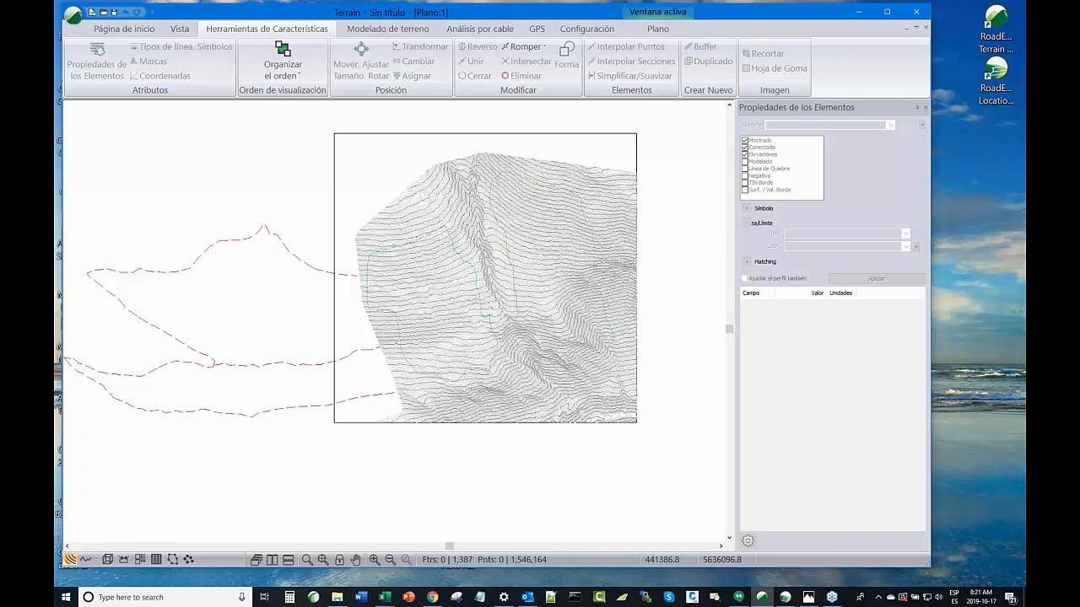
# Enable the cable-analysis deflection exploration and choose Grapple as its logging system
pyautogui.click(387, 29)
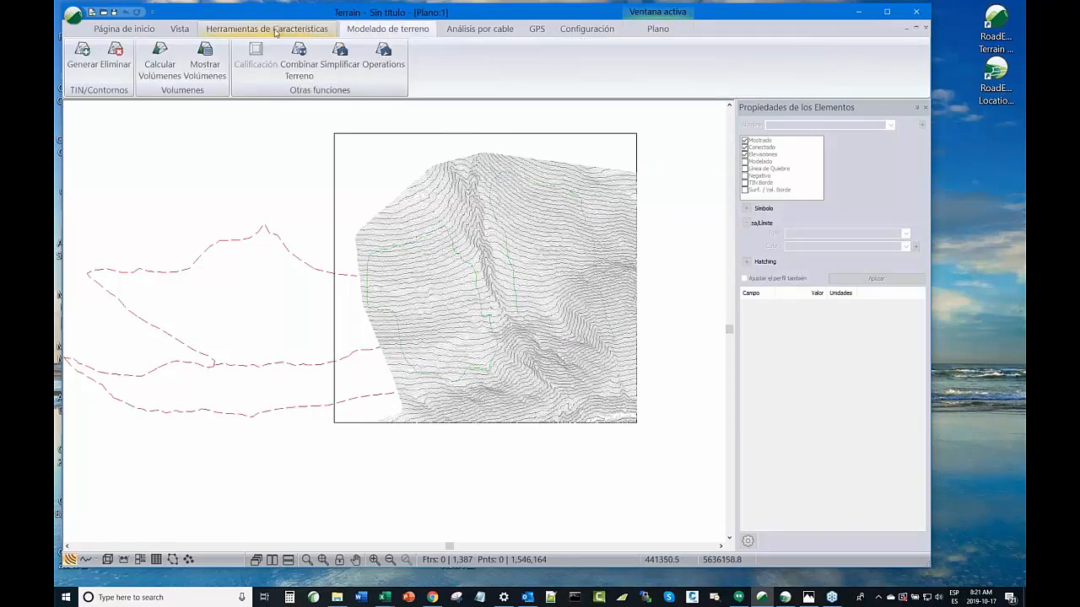
pyautogui.click(487, 31)
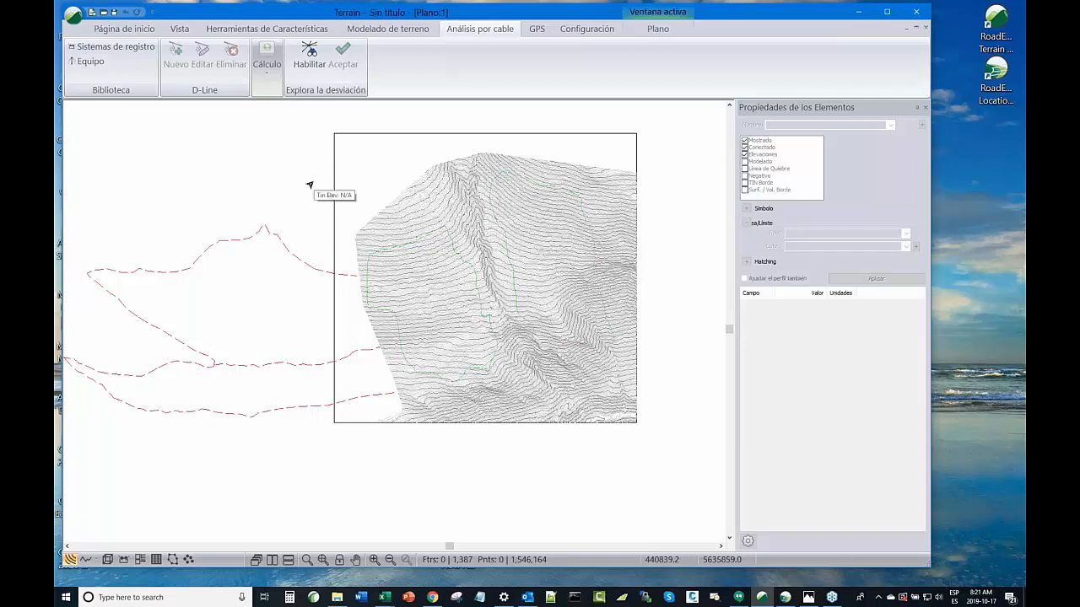
pyautogui.click(310, 53)
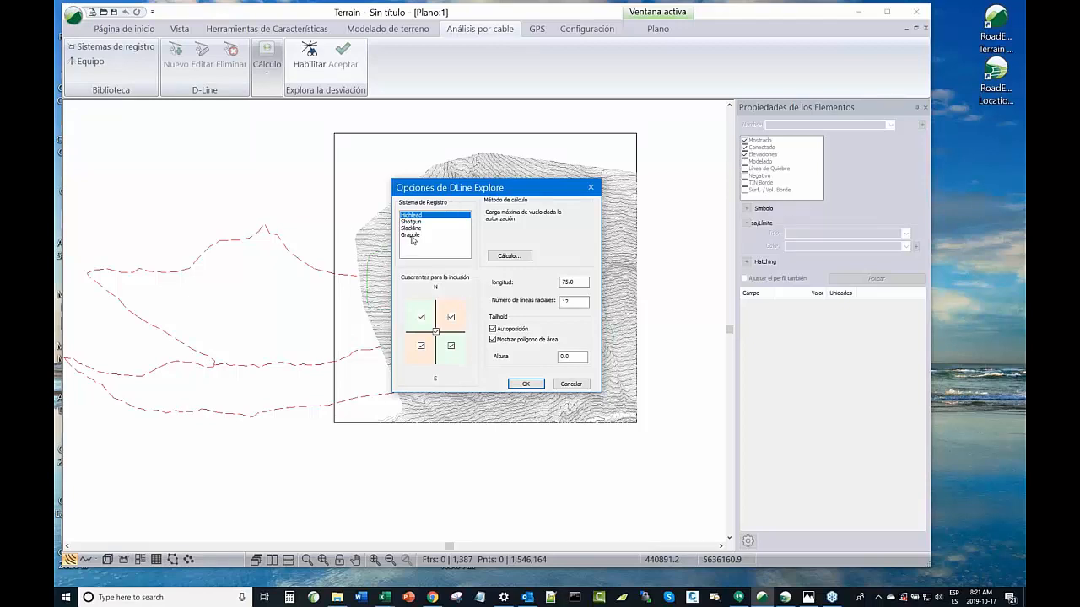
pyautogui.click(411, 237)
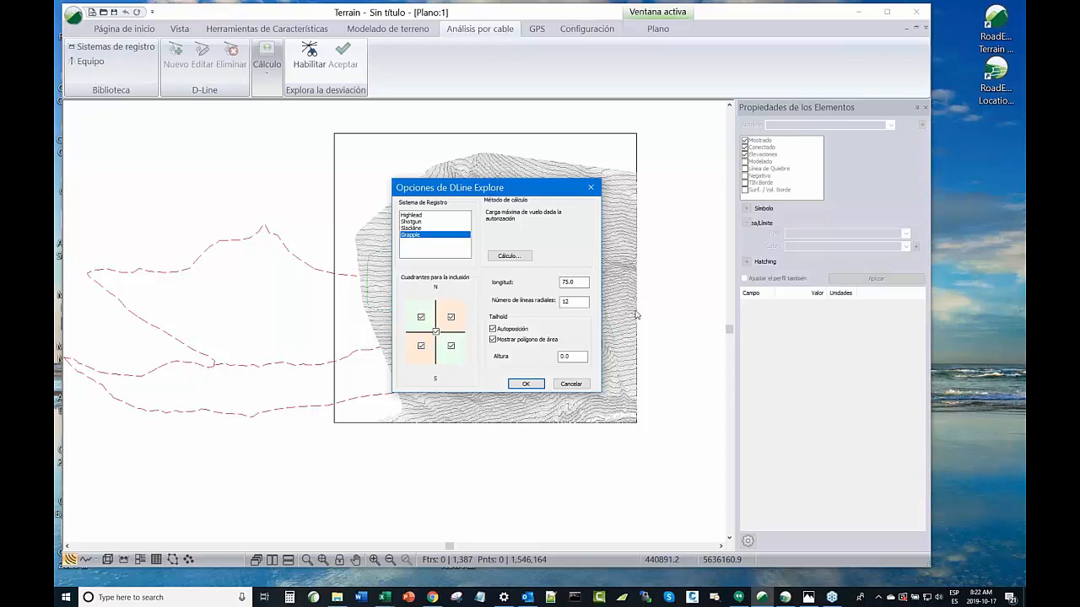
# Set the exploration line length to 150 and the tailhold height to 10
pyautogui.click(580, 283)
pyautogui.press('BackSpace')
pyautogui.press('BackSpace')
pyautogui.press('BackSpace')
pyautogui.press('BackSpace')
pyautogui.write('1')
pyautogui.click(575, 357)
pyautogui.press('BackSpace')
pyautogui.press('BackSpace')
pyautogui.press('BackSpace')
pyautogui.write('10')
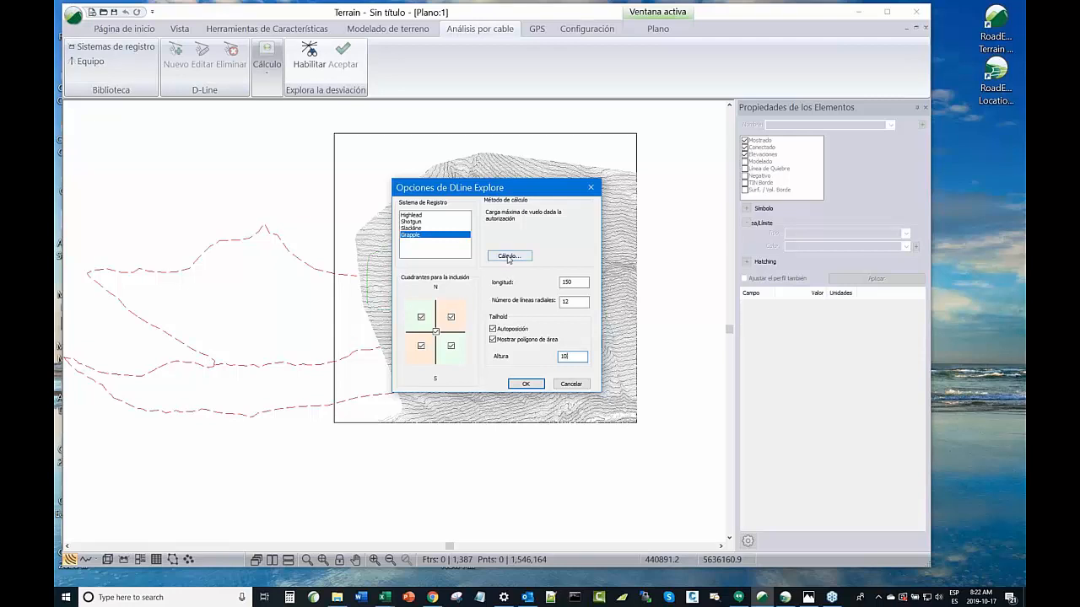
# Set the D-Line calculation's analysis type to simple third-point deflection (Desviación del tercer punto simple)
pyautogui.click(508, 256)
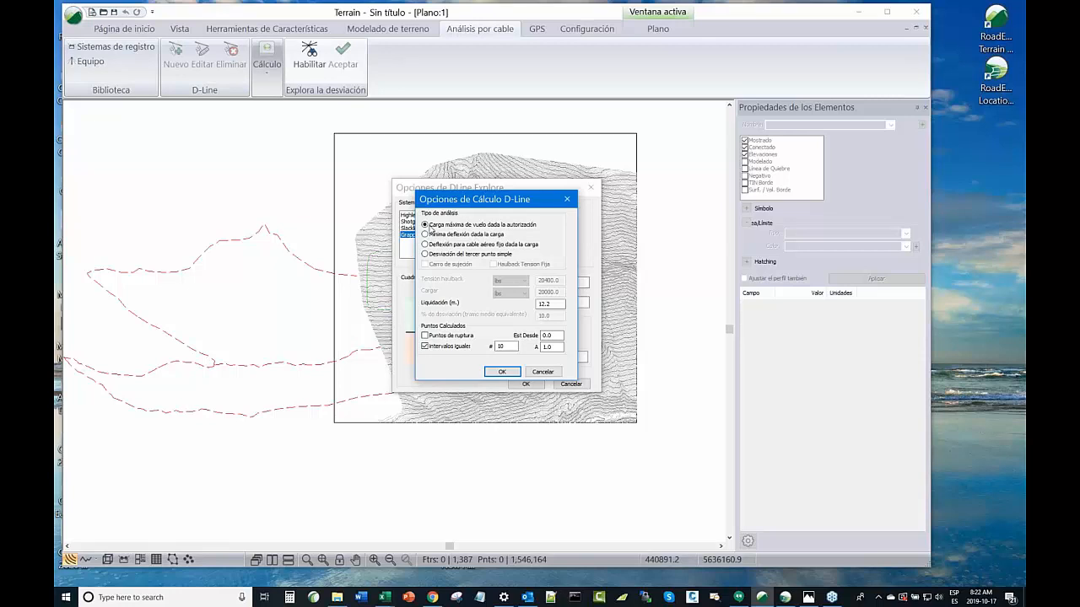
pyautogui.click(425, 254)
pyautogui.click(425, 253)
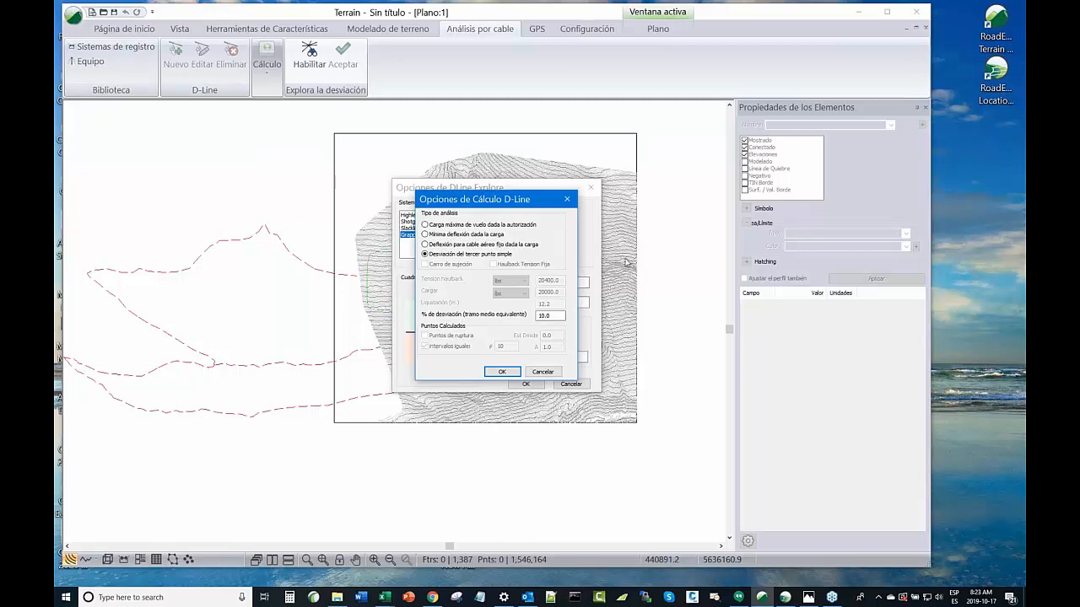
pyautogui.click(504, 375)
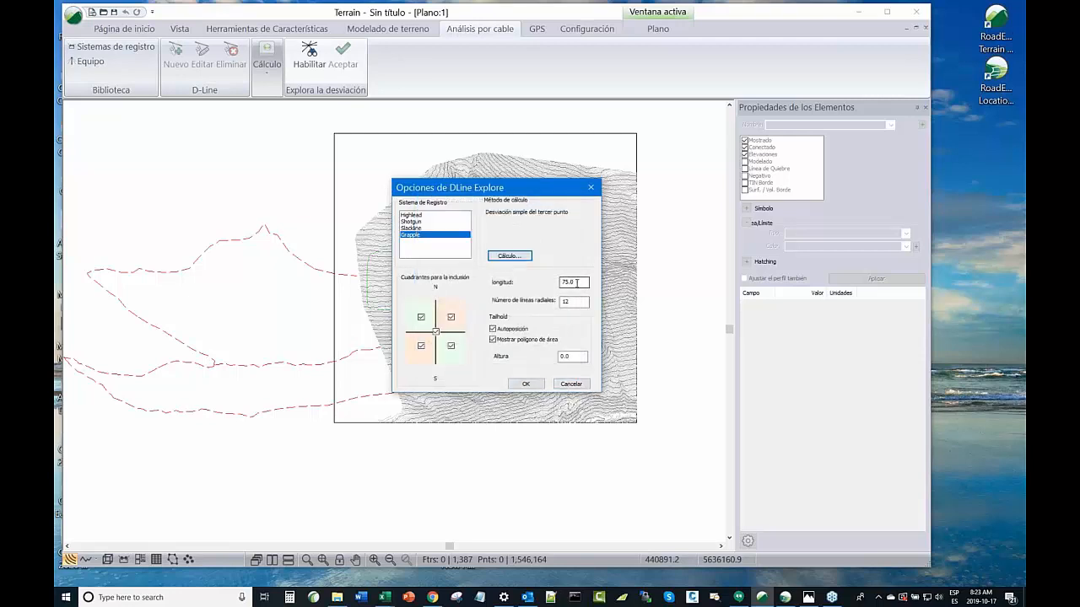
# Enter a line length of 150 again, fill in the tailhold height, and accept the D-Line exploration options
pyautogui.click(576, 283)
pyautogui.press('BackSpace')
pyautogui.press('BackSpace')
pyautogui.press('BackSpace')
pyautogui.press('BackSpace')
pyautogui.write('1')
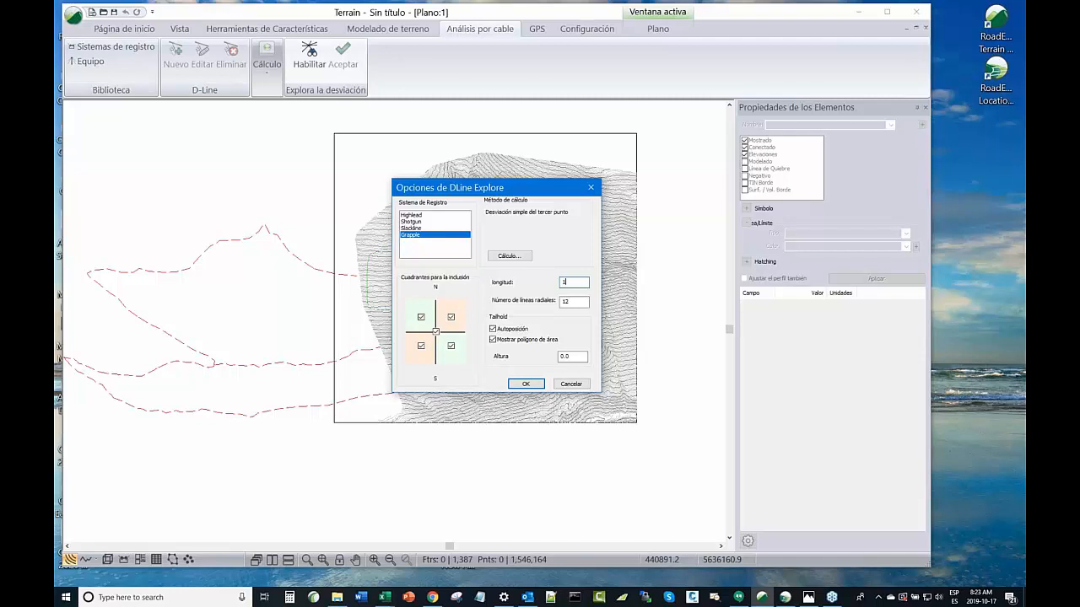
pyautogui.write('50')
pyautogui.click(576, 356)
pyautogui.write('1')
pyautogui.click(525, 384)
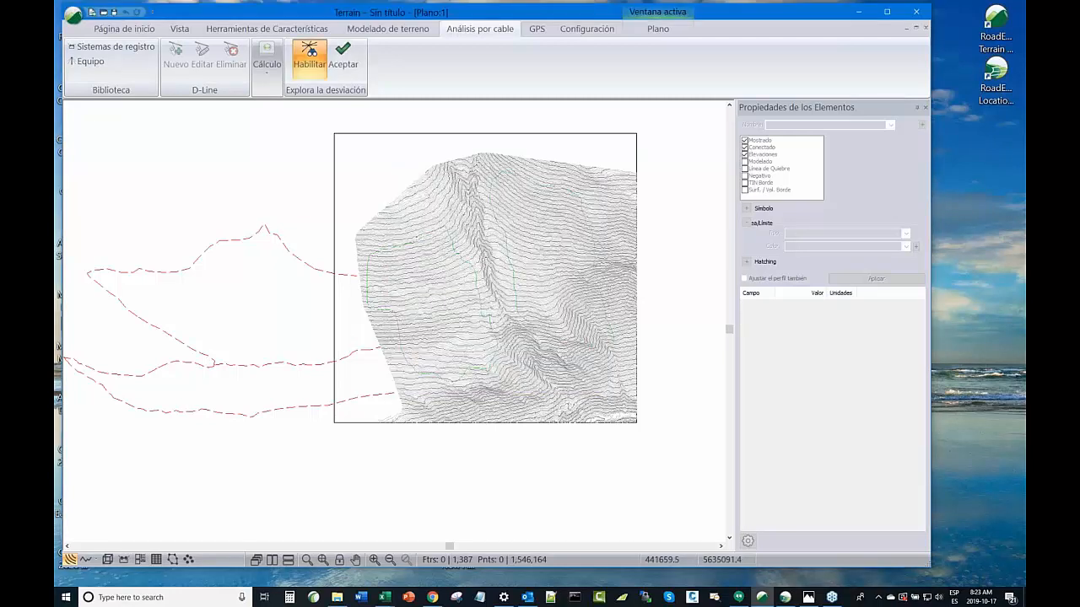
# Explore the radial deflection lines and reachable area at points inside the eastern and western blocks
pyautogui.click(533, 218)
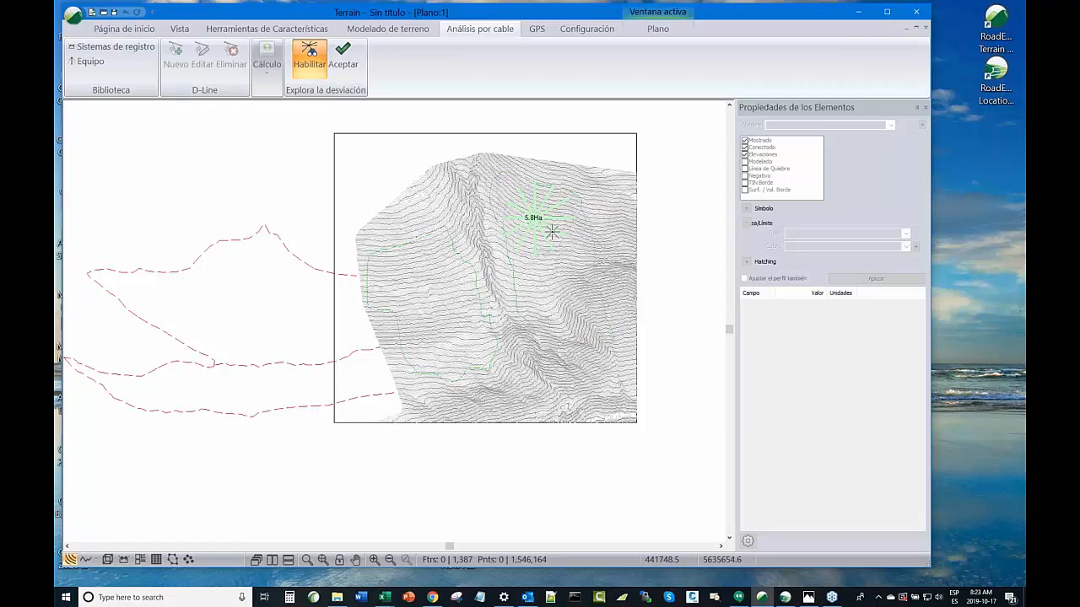
pyautogui.scroll(1, 544, 222)
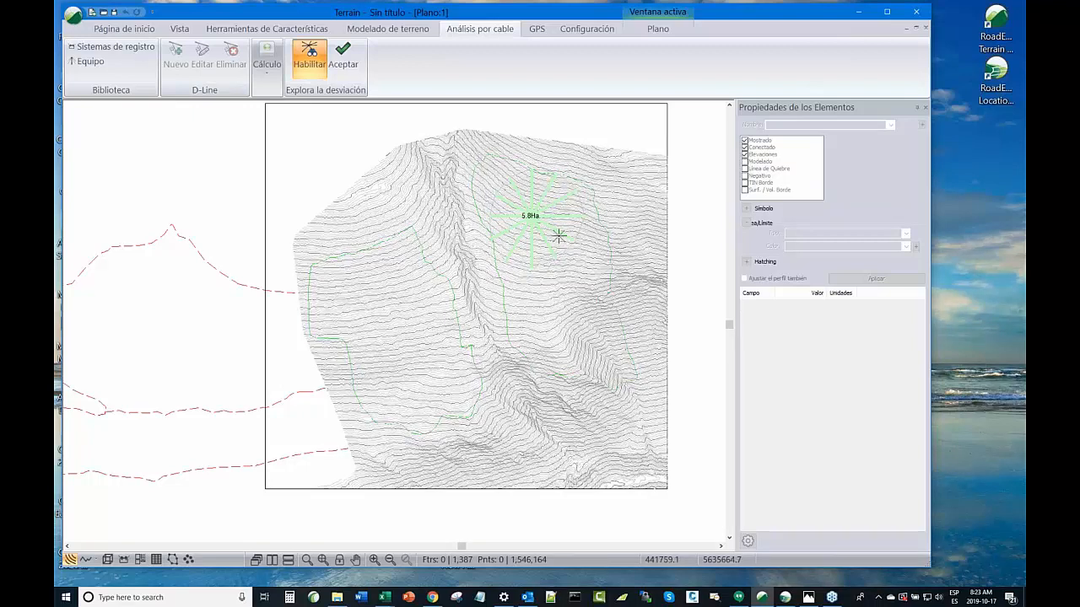
pyautogui.click(387, 300)
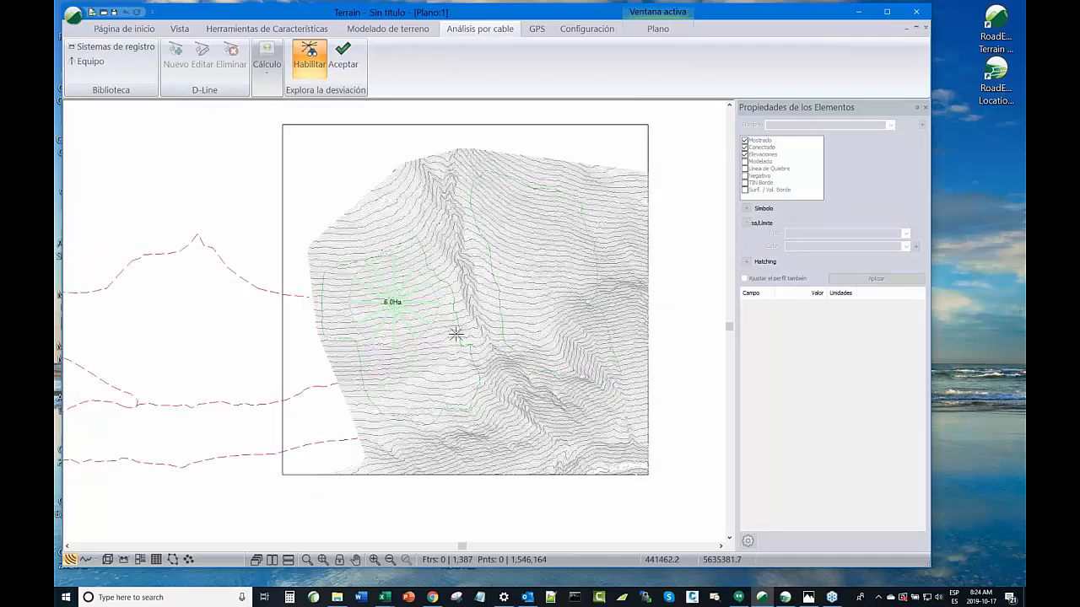
# Examine close up how the radial deflection lines and their area change at positions across the eastern block
pyautogui.scroll(1, 582, 405)
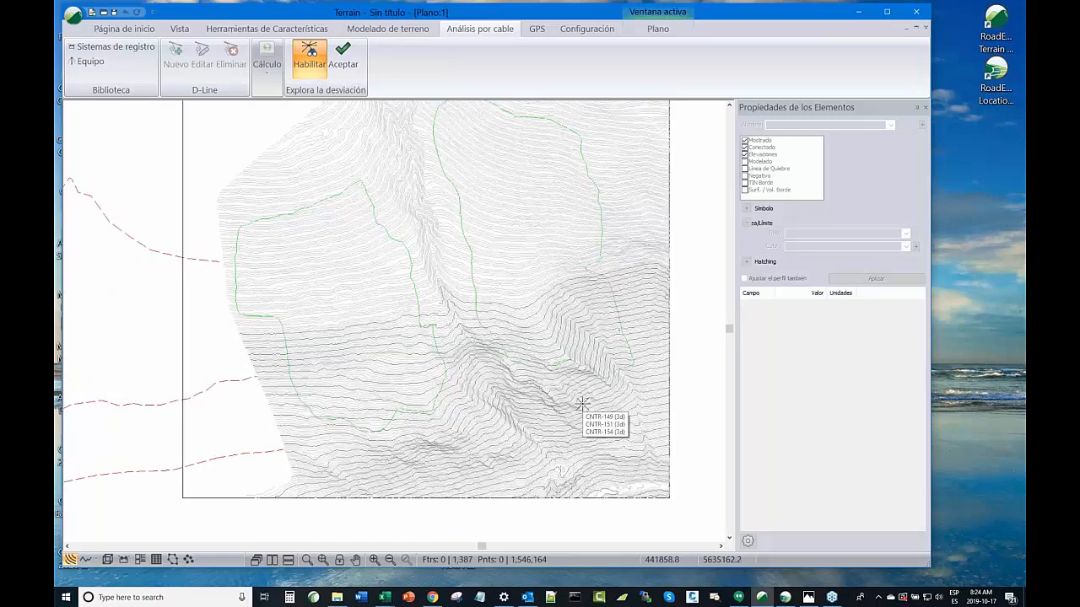
pyautogui.click(544, 289)
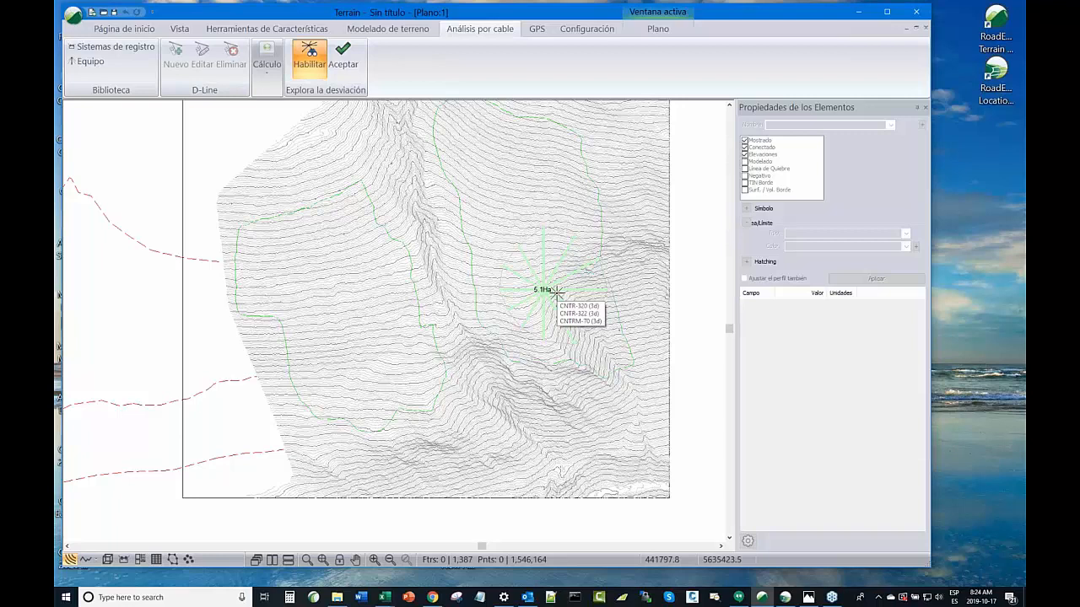
pyautogui.scroll(1, 557, 291)
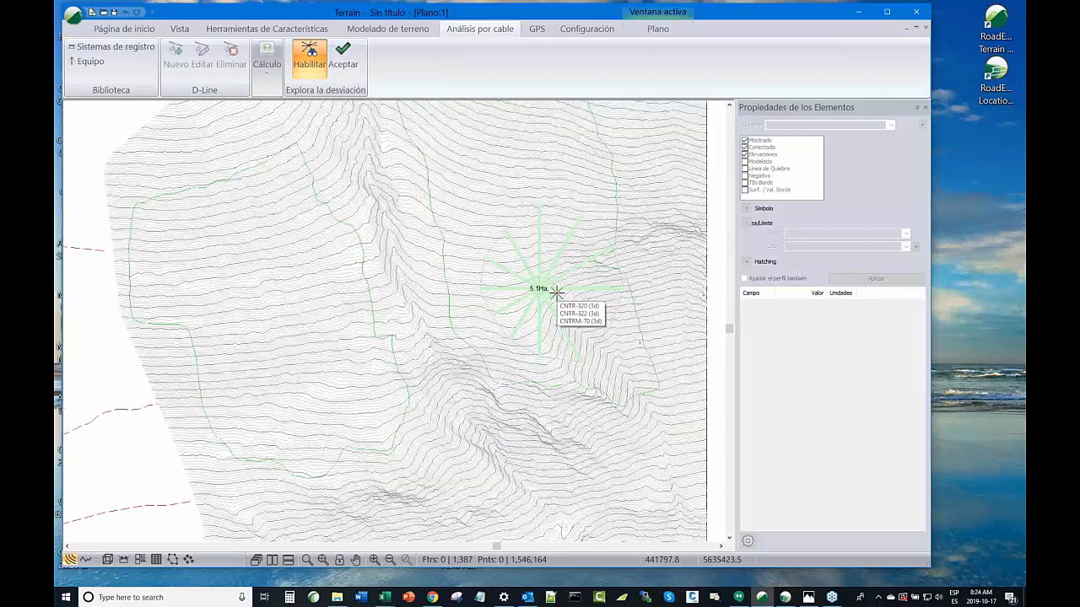
pyautogui.scroll(1, 547, 268)
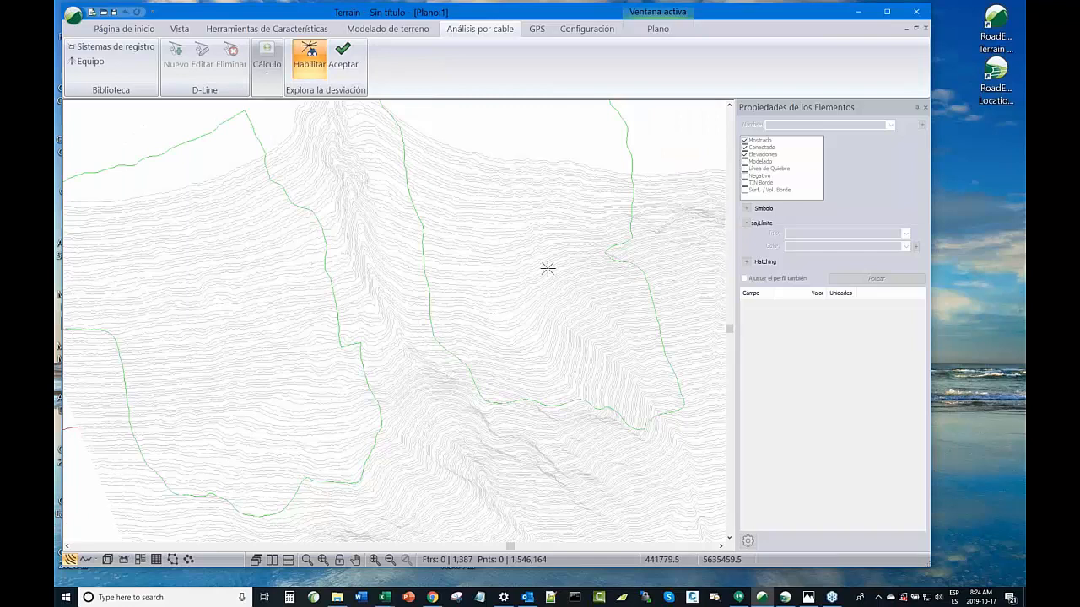
pyautogui.scroll(1, 548, 269)
pyautogui.moveTo(548, 268); pyautogui.dragTo(576, 338, button='middle')
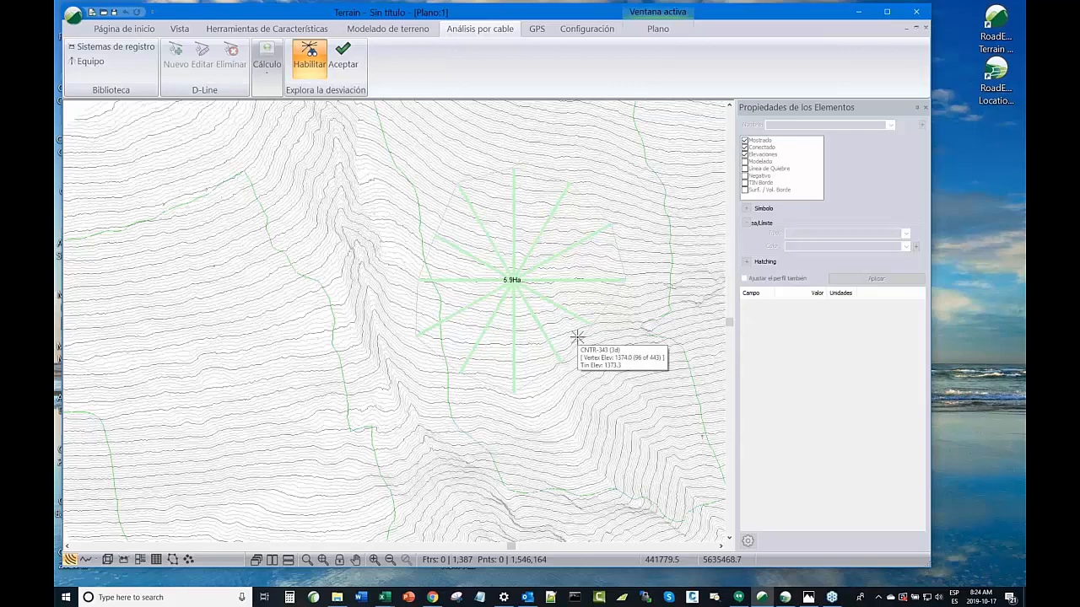
pyautogui.scroll(2, 577, 337)
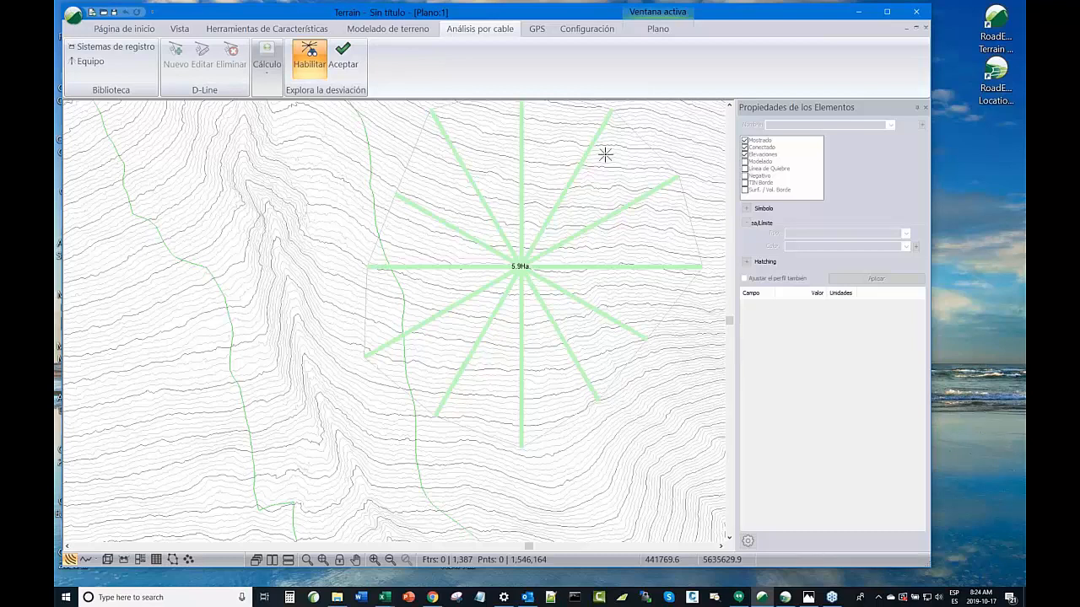
# Accept the explored radial deflection lines in the eastern block and display the profile of the south-southwest line
pyautogui.click(351, 67)
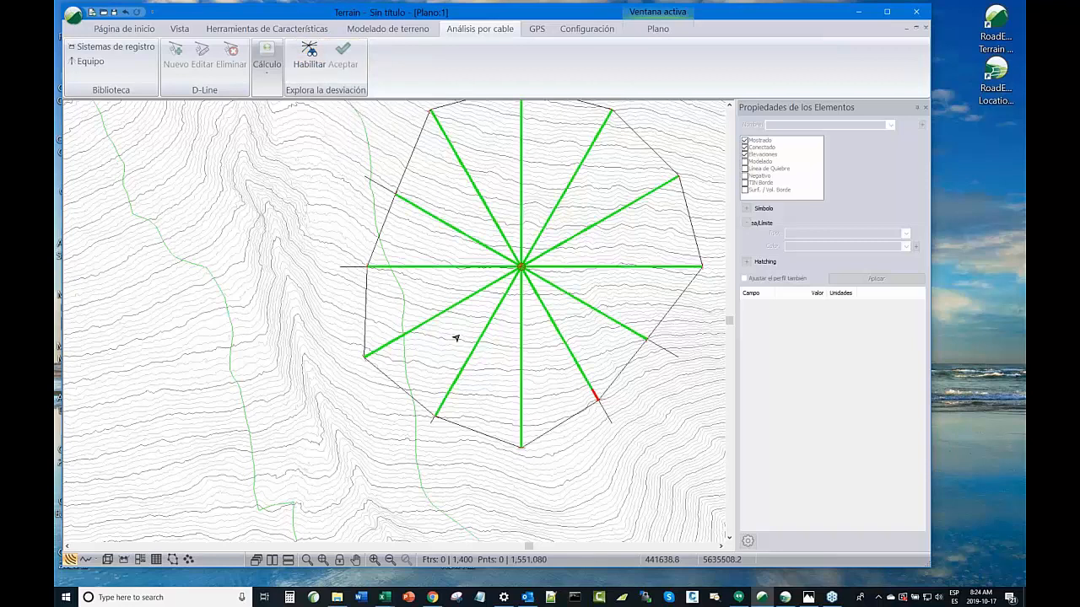
pyautogui.scroll(3, 469, 337)
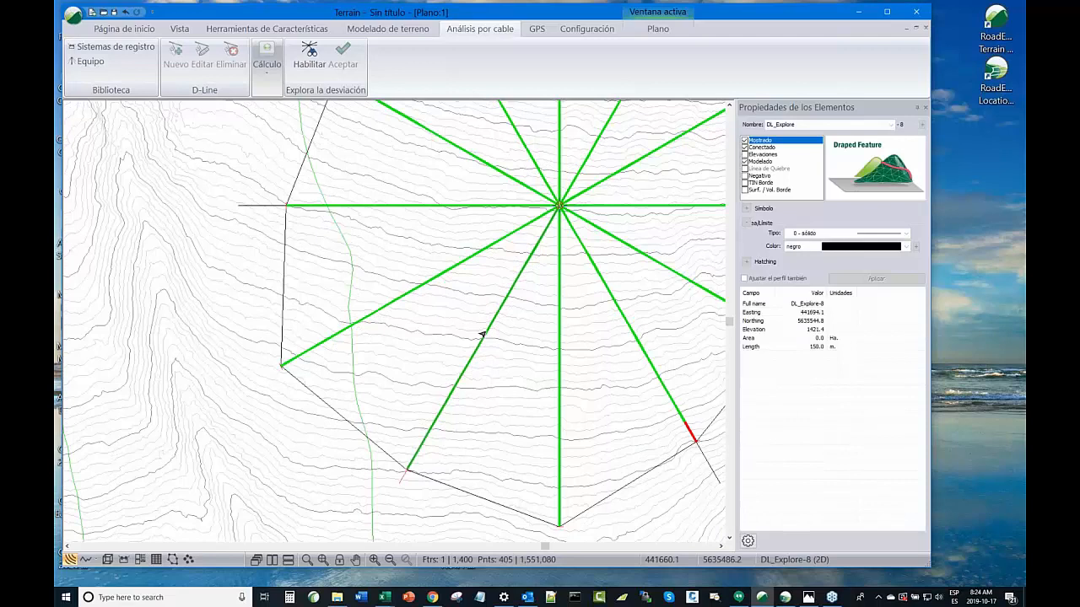
pyautogui.click(179, 28)
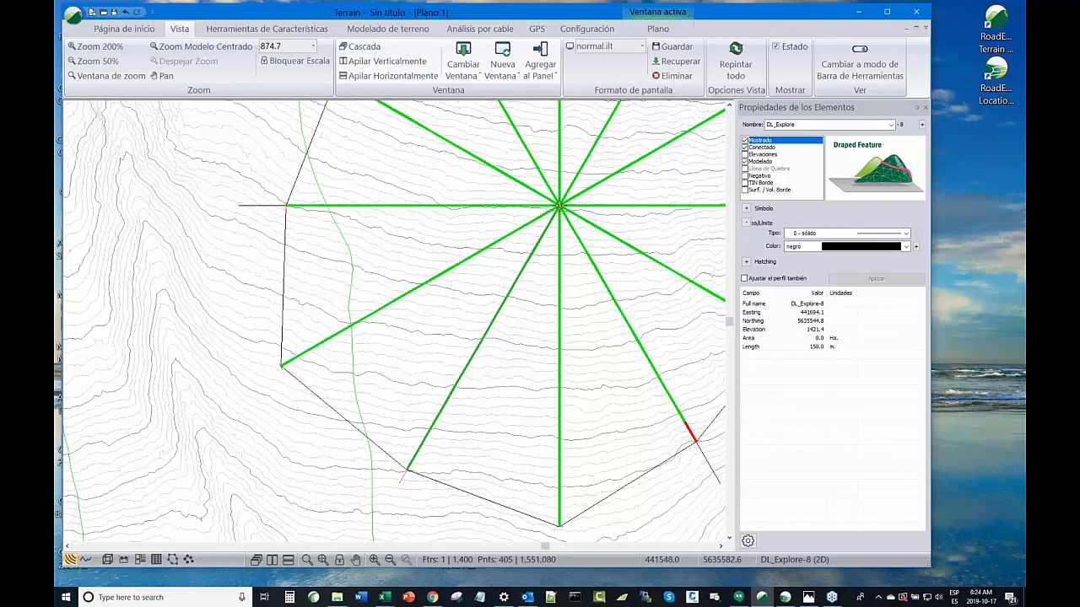
pyautogui.click(502, 105)
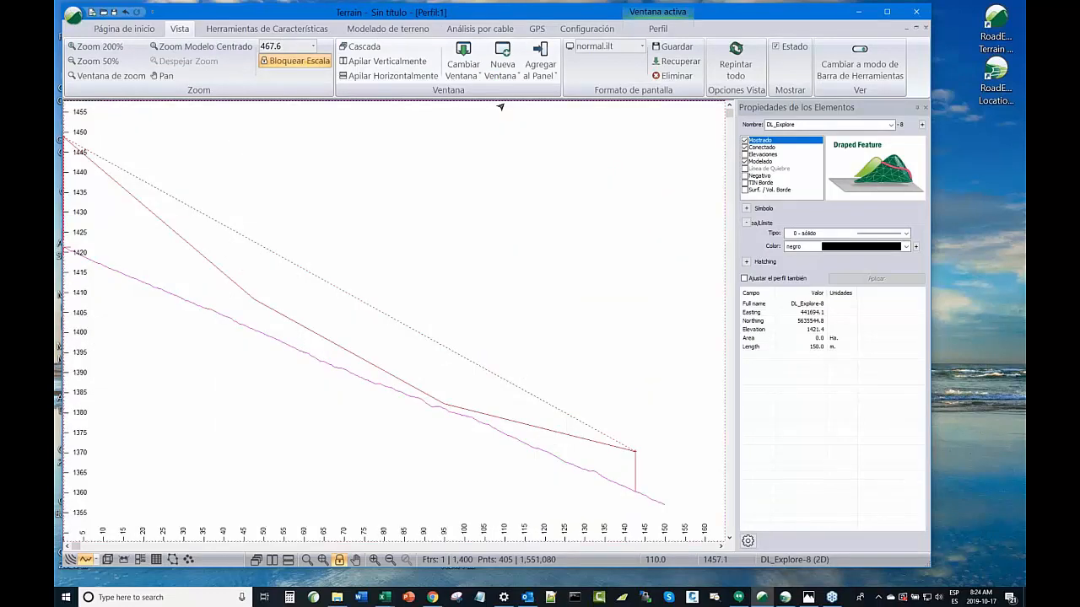
# Tile the profile and plan windows vertically and examine the selected radial line's cable deflection against its place in the plan
pyautogui.scroll(-1, 498, 328)
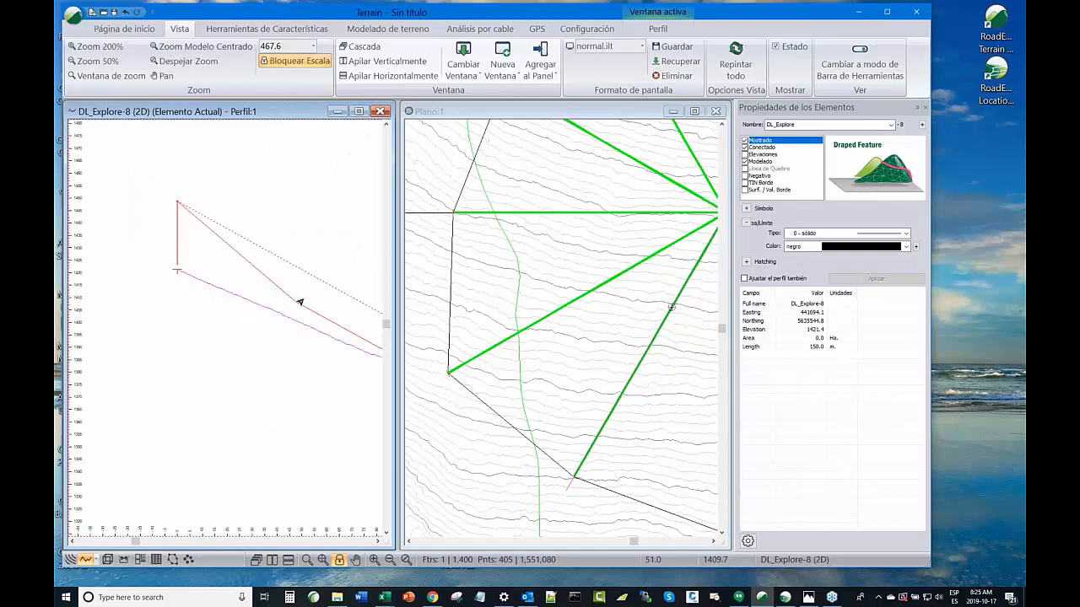
pyautogui.scroll(-1, 300, 301)
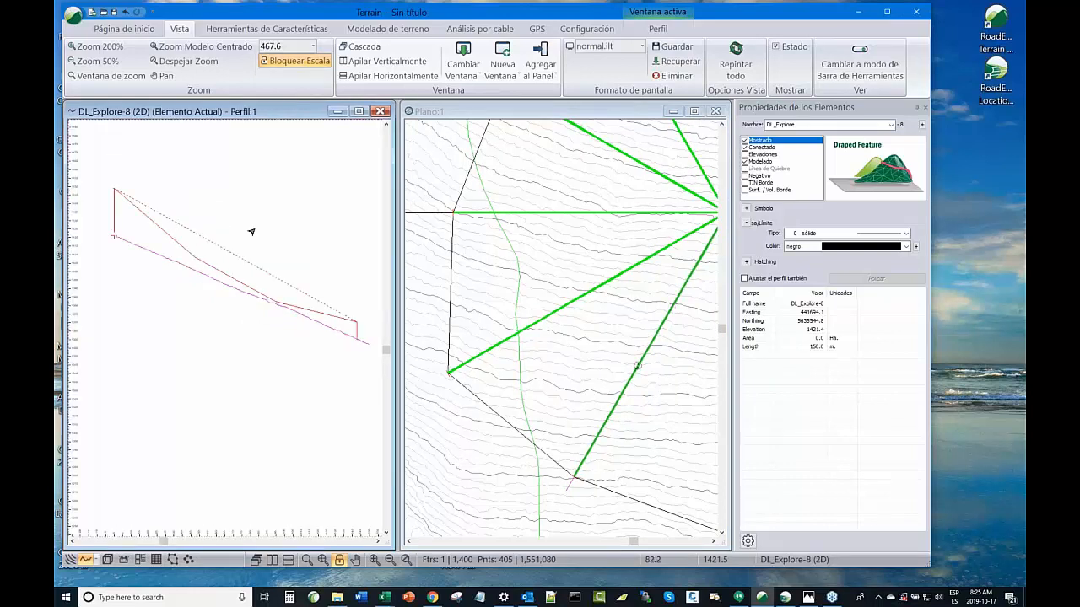
pyautogui.scroll(-2, 659, 298)
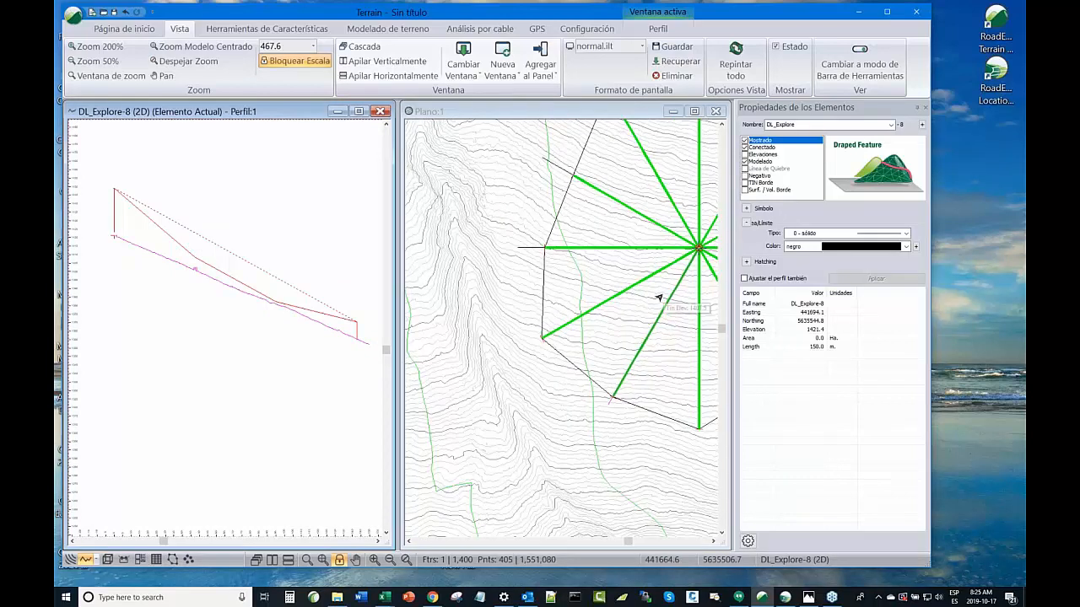
pyautogui.moveTo(716, 273); pyautogui.dragTo(611, 329, button='middle')
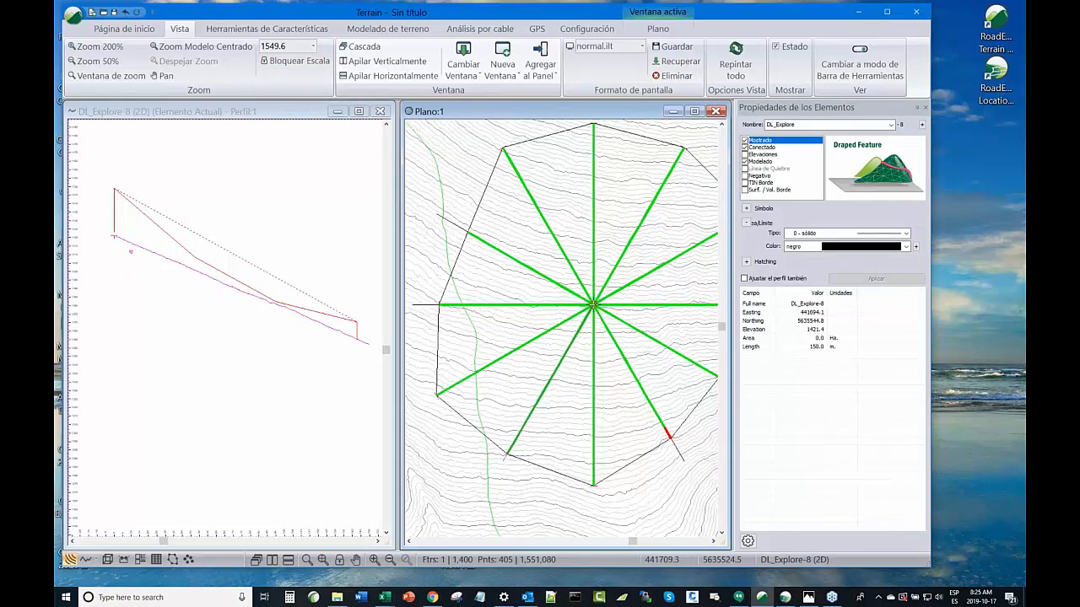
pyautogui.moveTo(570, 350); pyautogui.dragTo(568, 336, button='middle')
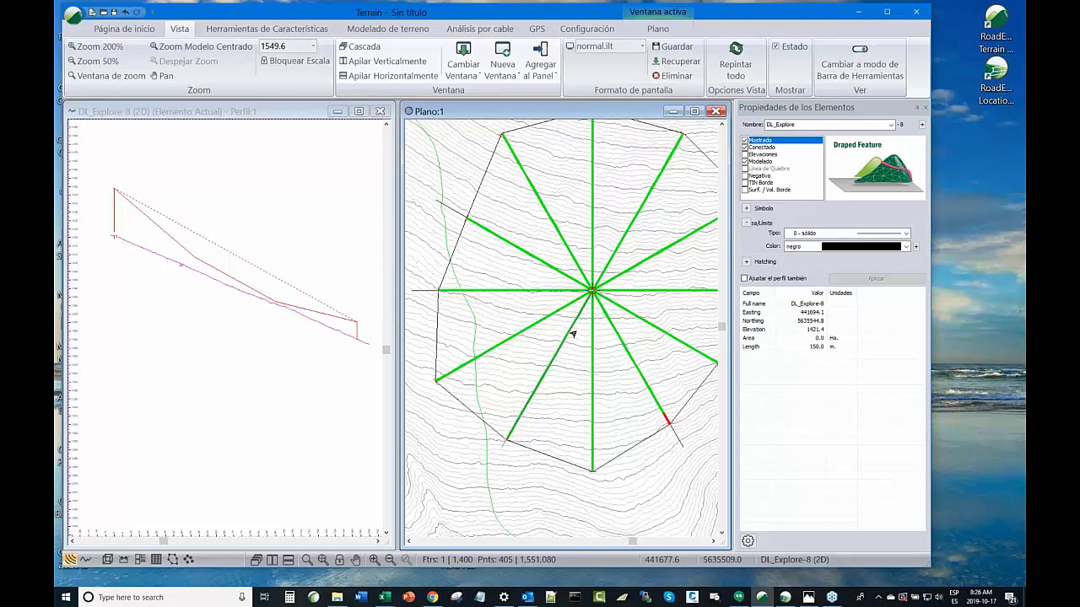
pyautogui.scroll(-1, 572, 334)
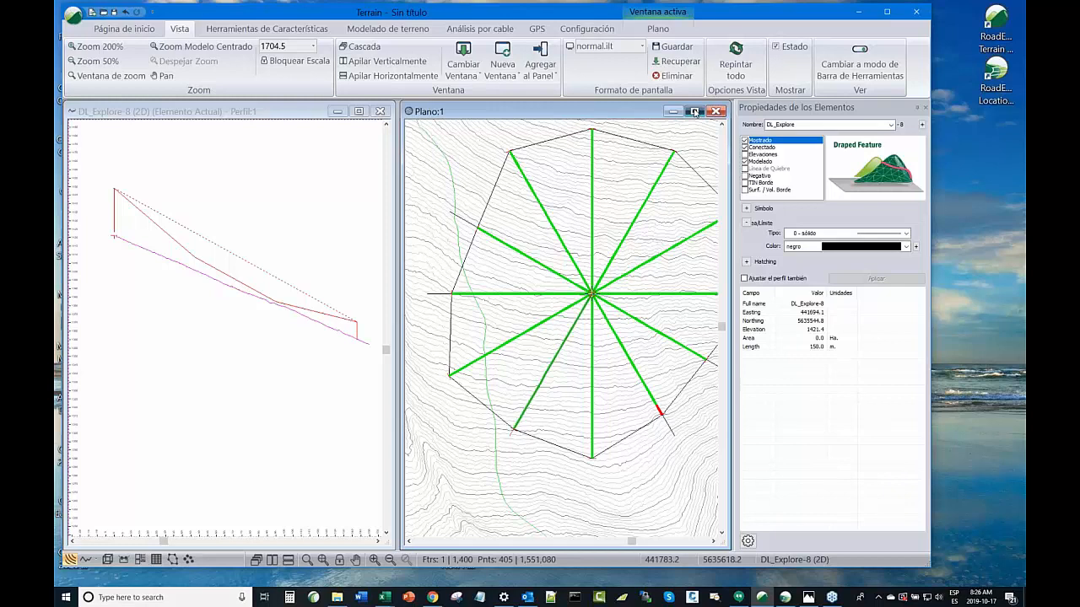
# Maximize the plan window and review the radial deflection area within the whole terrain, both blocks and the approach roads
pyautogui.click(694, 111)
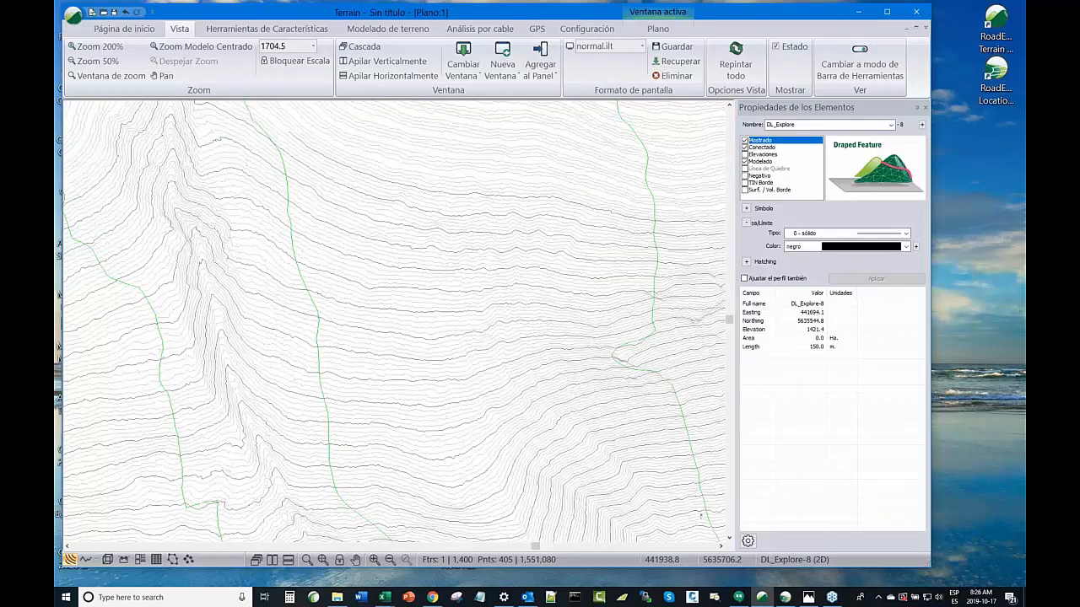
pyautogui.scroll(-4, 523, 327)
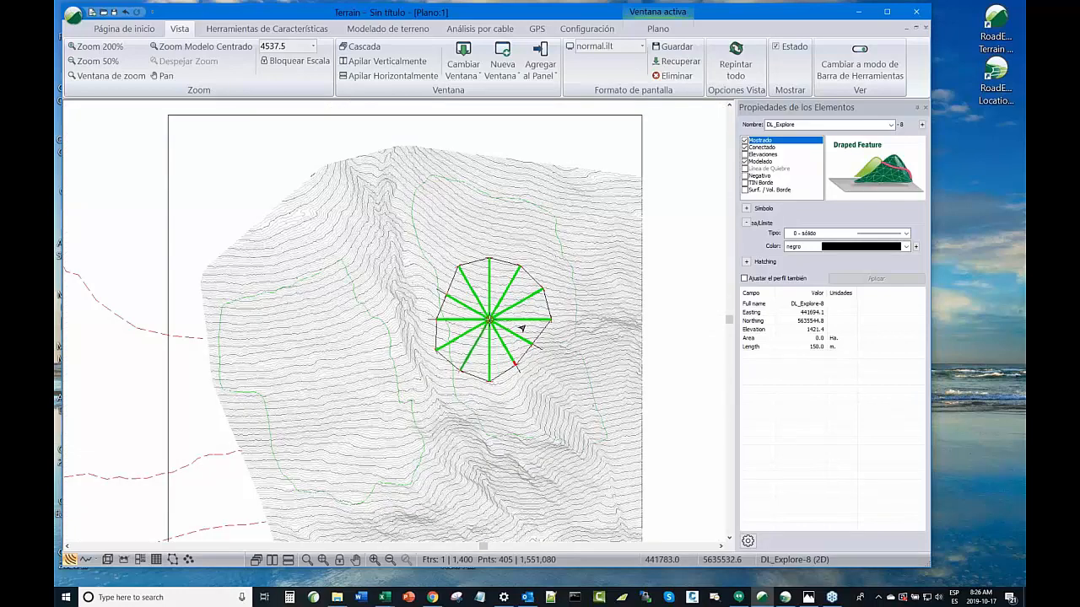
pyautogui.scroll(-1, 522, 328)
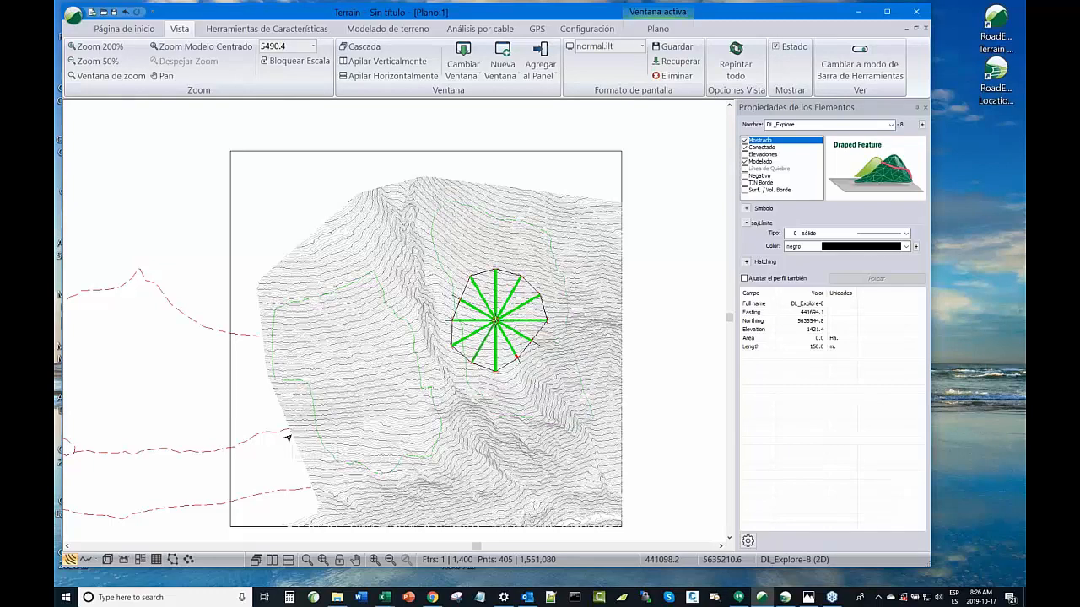
pyautogui.scroll(-1, 287, 438)
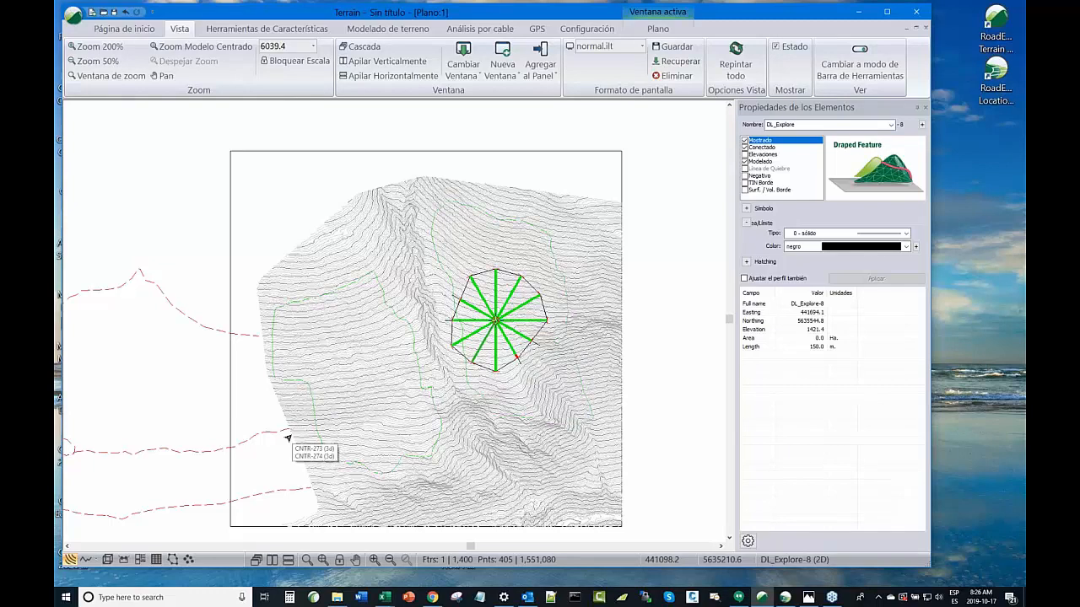
pyautogui.scroll(-1, 288, 437)
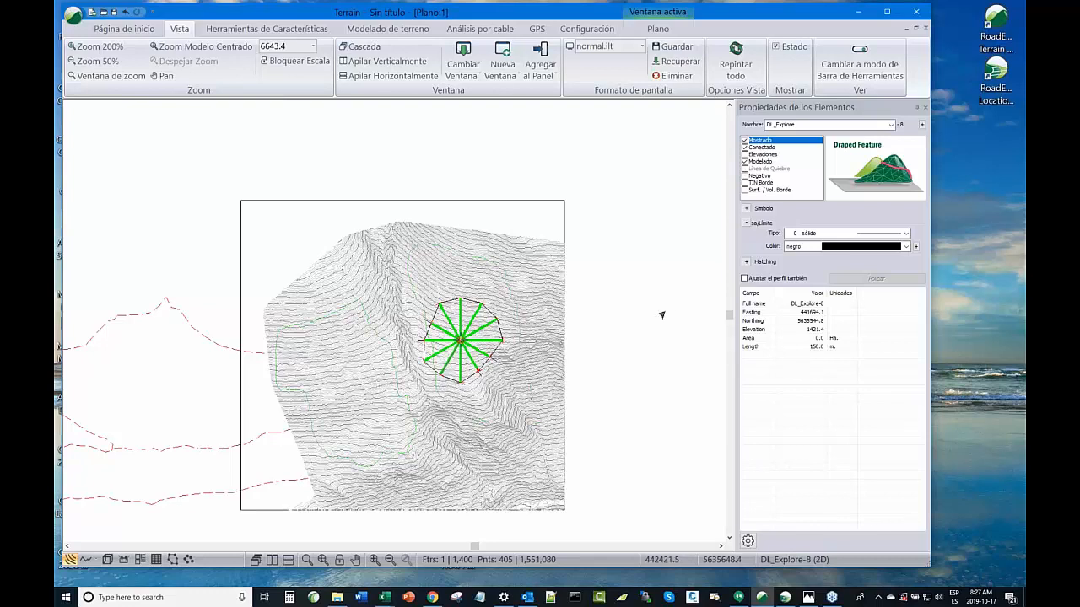
pyautogui.scroll(-1, 661, 315)
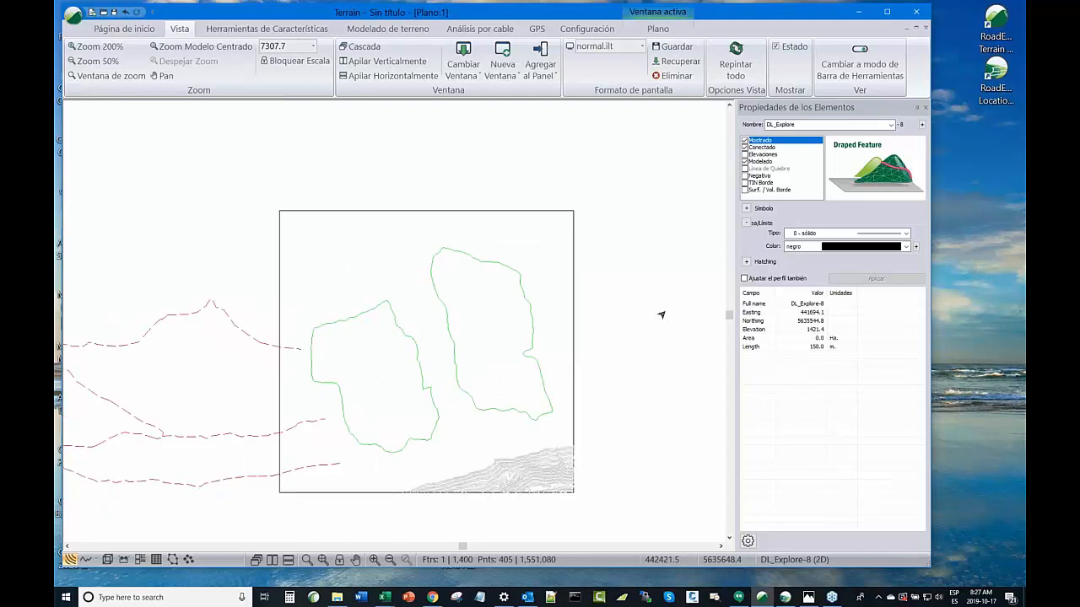
pyautogui.scroll(-1, 660, 315)
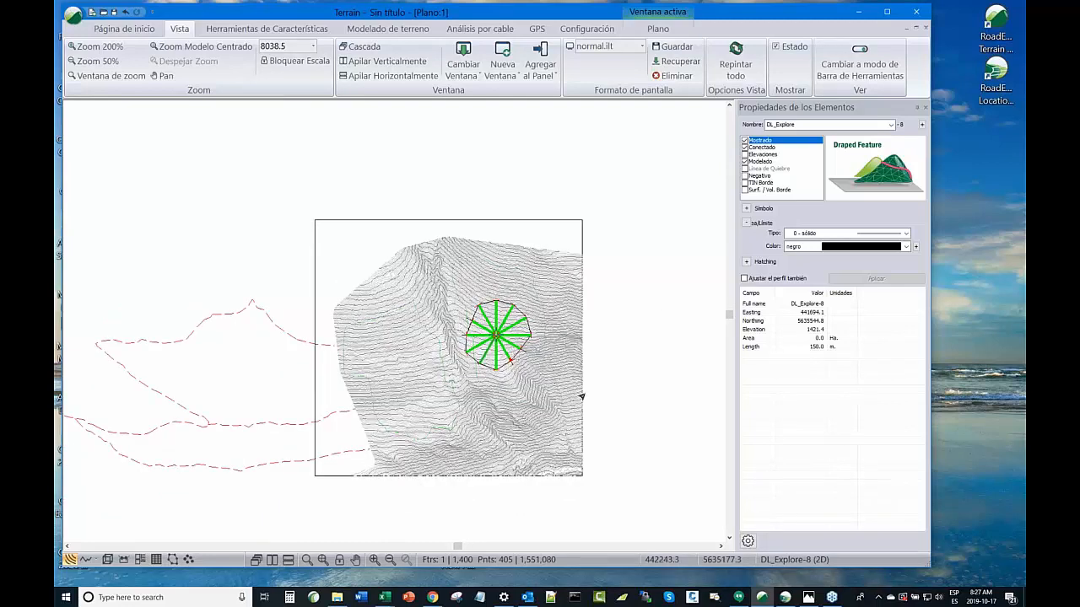
# Start a new blank terrain document and open the Topo1 file from the WEBMINAR folder
pyautogui.click(73, 13)
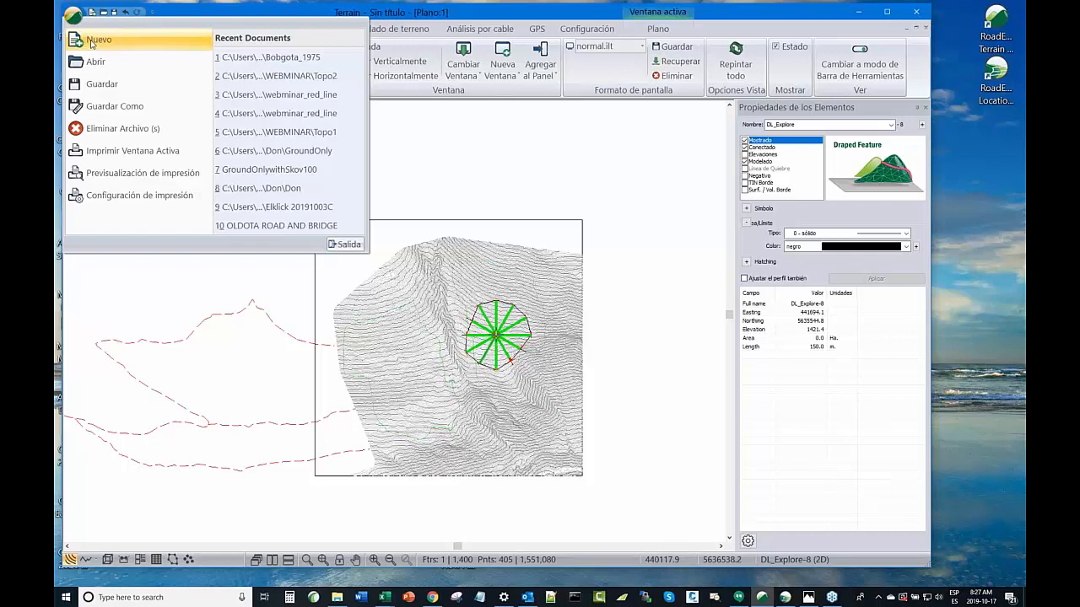
pyautogui.click(93, 41)
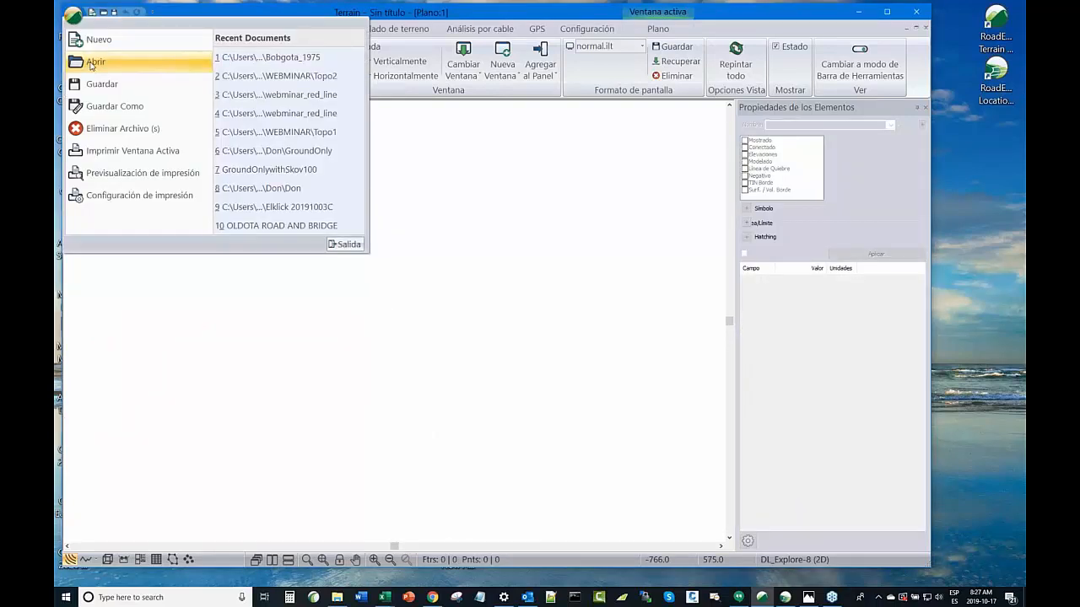
pyautogui.click(92, 63)
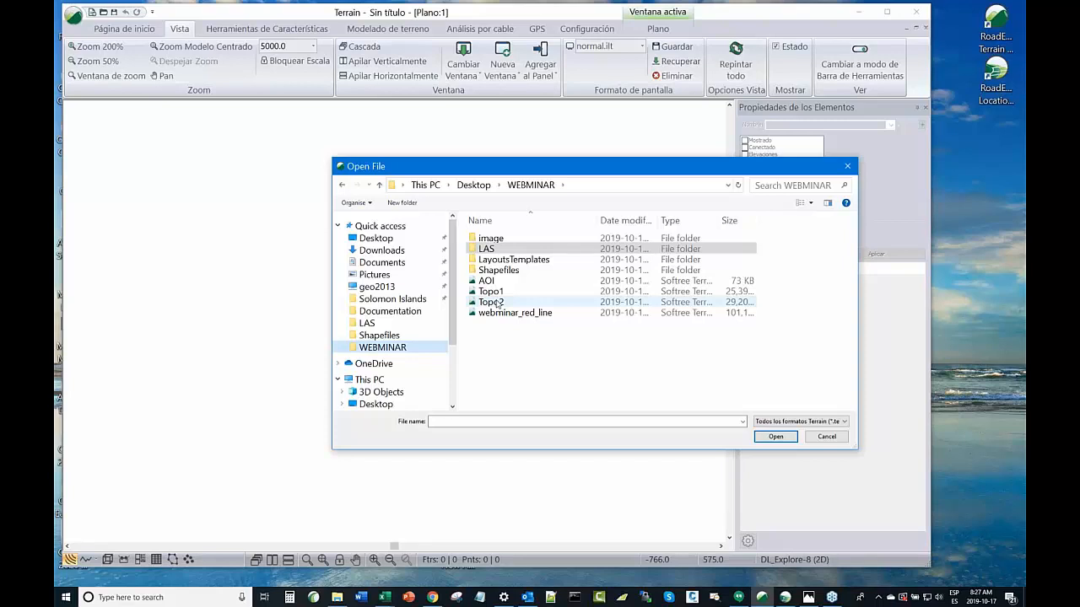
pyautogui.doubleClick(490, 291)
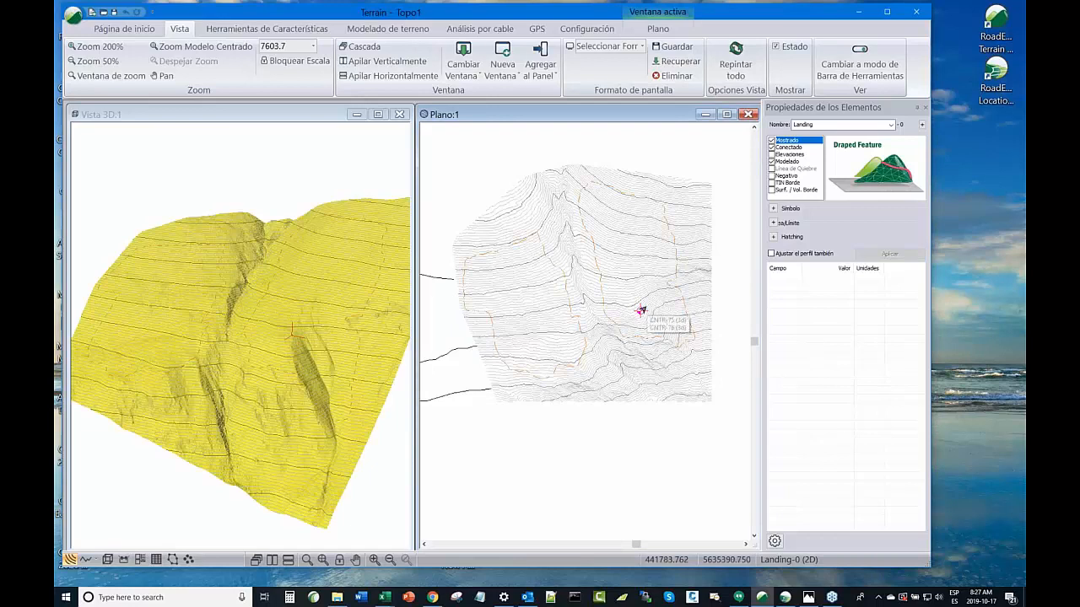
# Switch to the Location (Ubicación) program and create a new design on the Topo1 terrain surface with the default standard template
pyautogui.moveTo(288, 342)
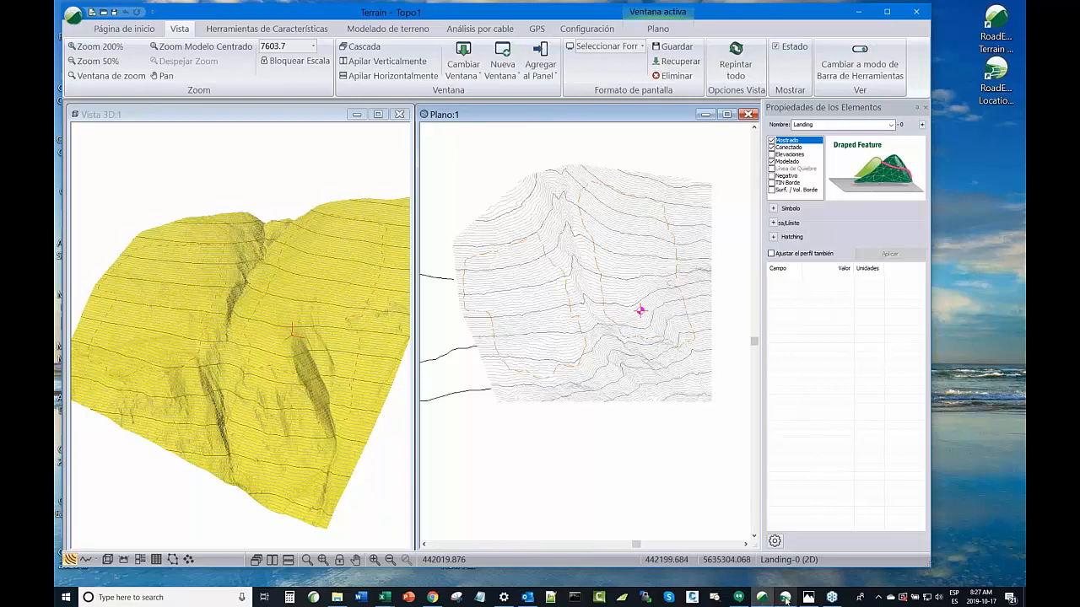
pyautogui.moveTo(785, 600)
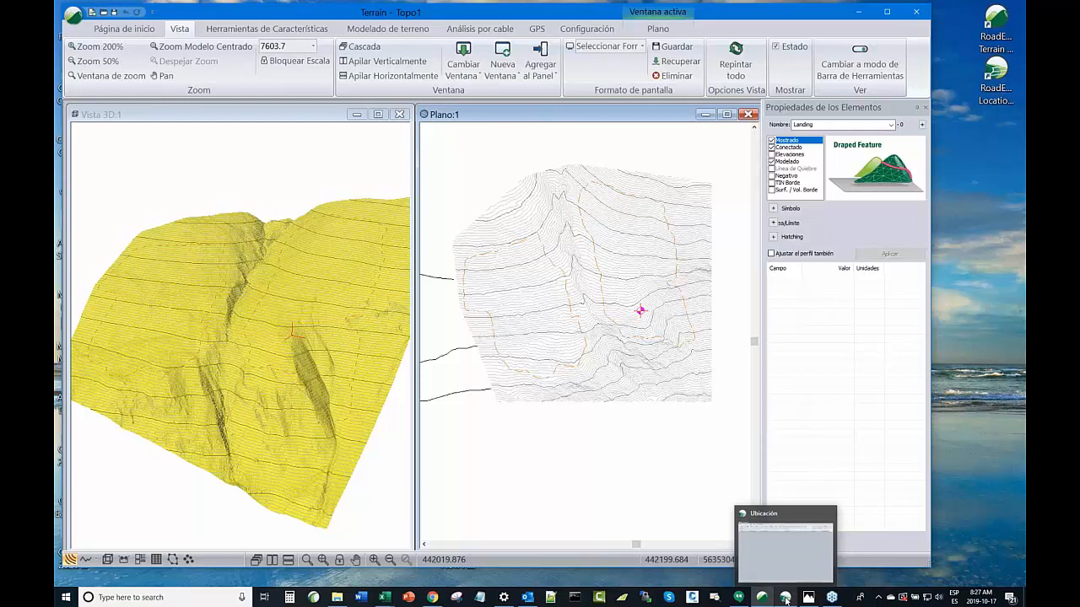
pyautogui.click(786, 600)
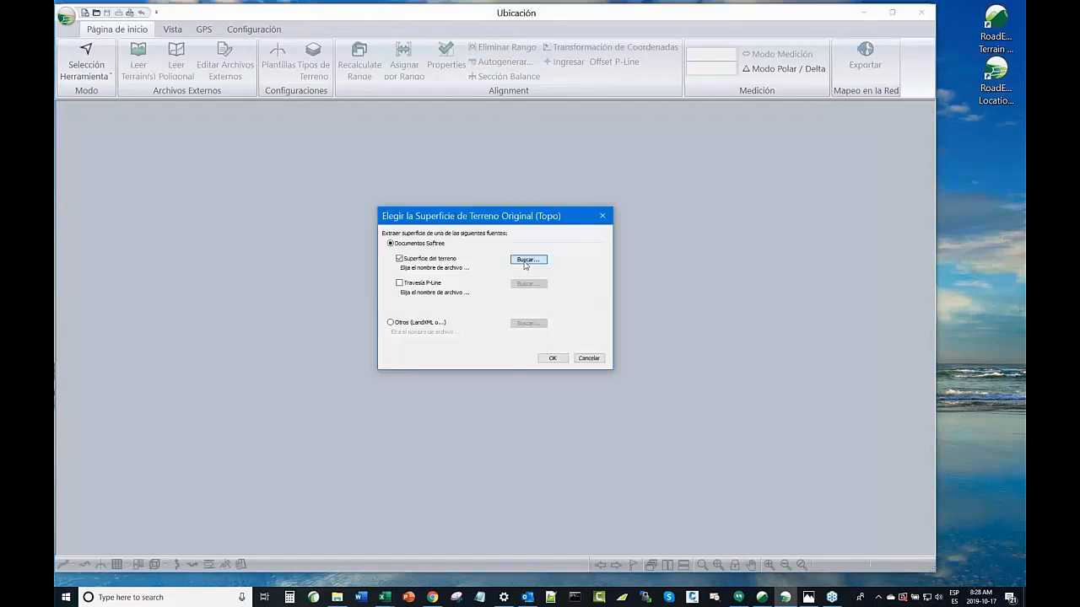
pyautogui.click(527, 260)
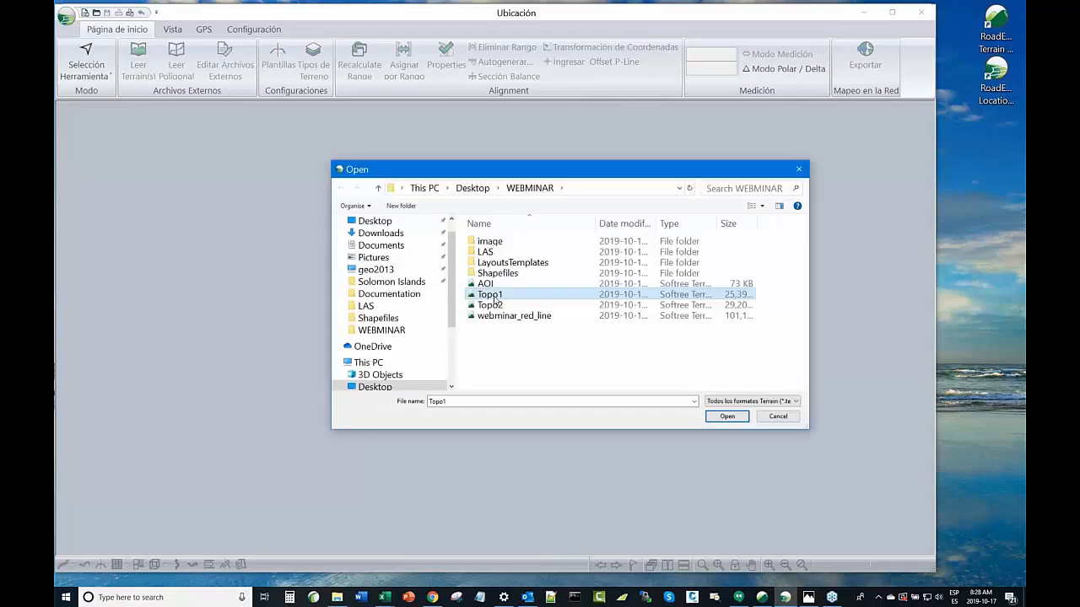
pyautogui.doubleClick(493, 295)
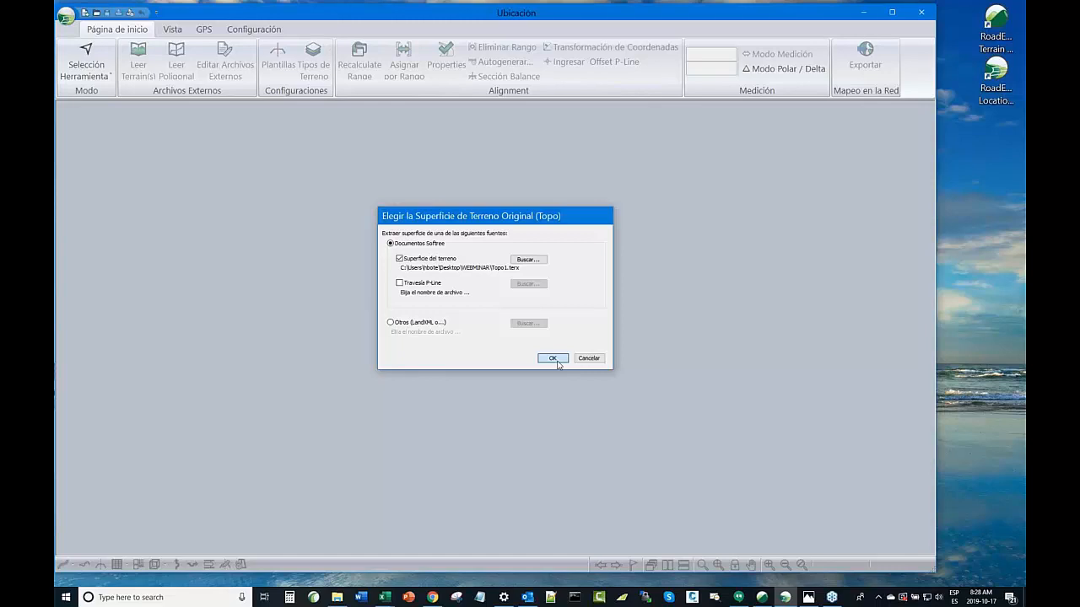
pyautogui.click(553, 359)
pyautogui.click(536, 389)
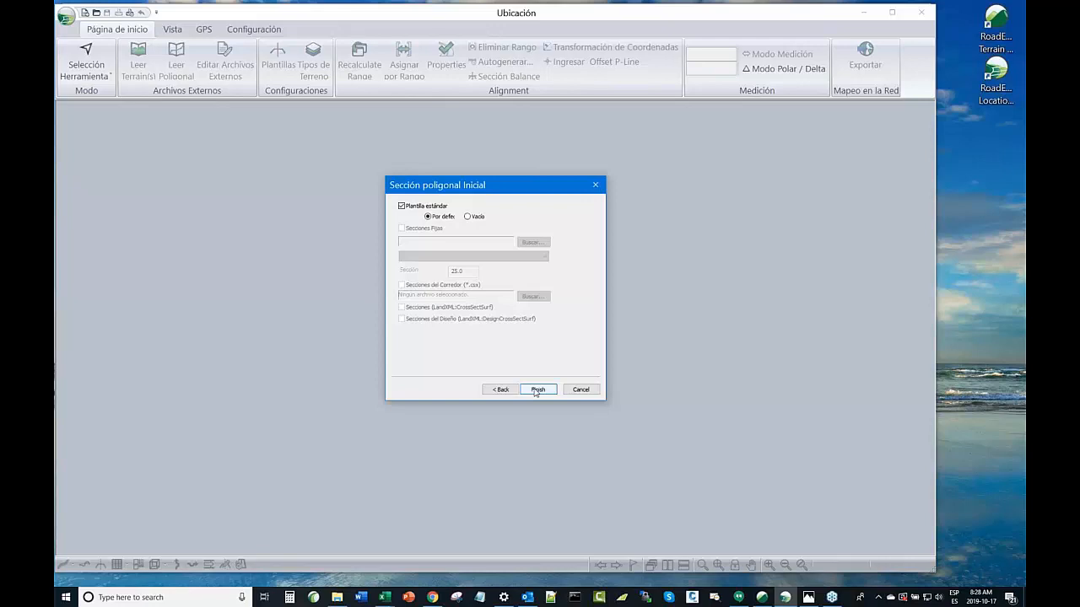
pyautogui.click(538, 390)
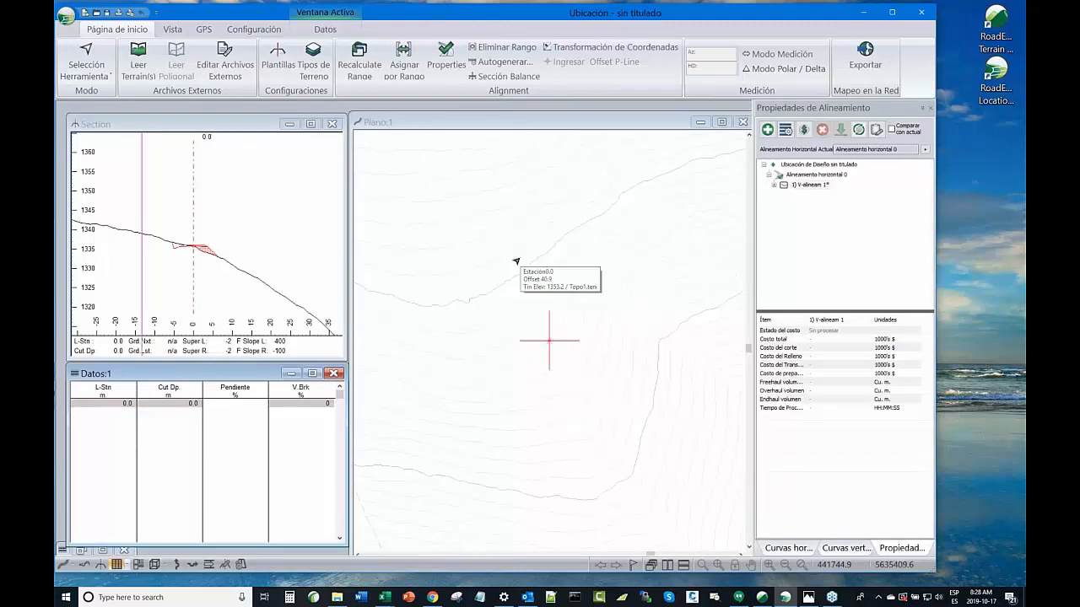
# Fit the whole terrain in the plan view and arrange the plan, section and data windows closely side by side
pyautogui.scroll(-1, 533, 248)
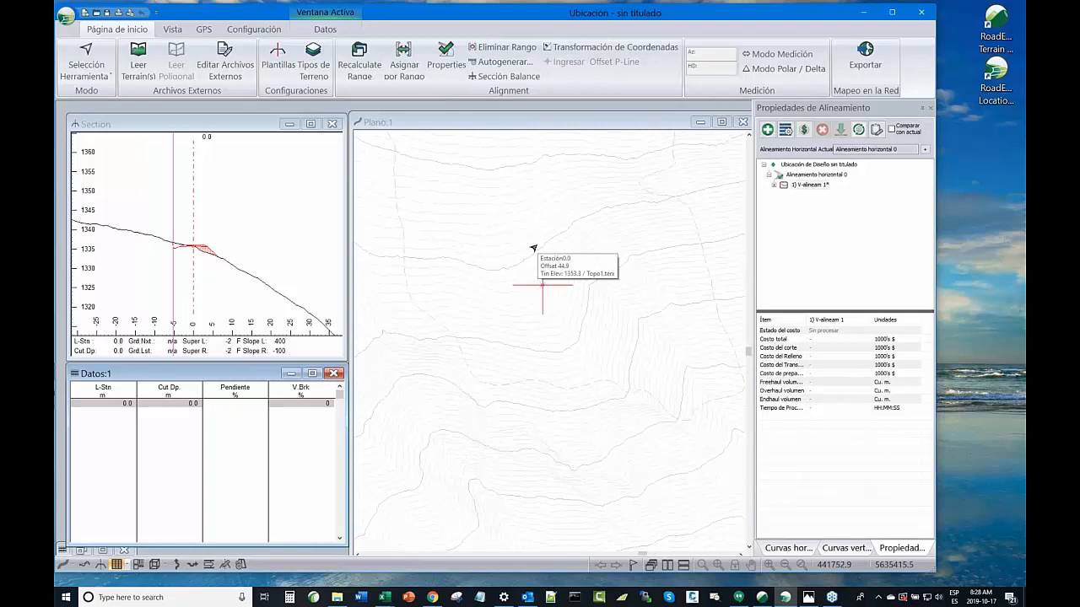
pyautogui.scroll(-2, 556, 256)
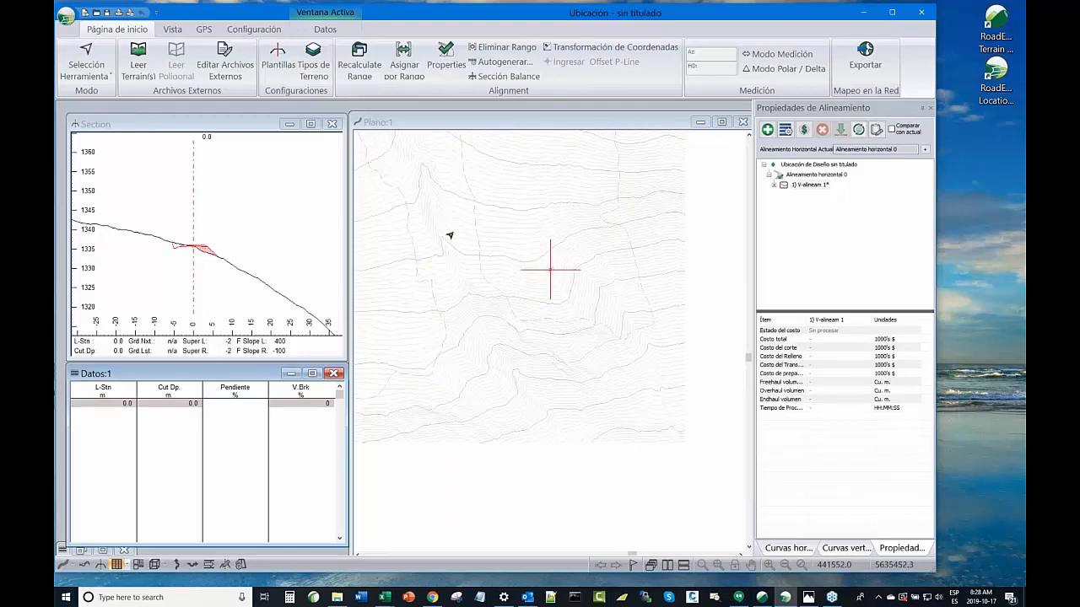
pyautogui.scroll(-1, 579, 285)
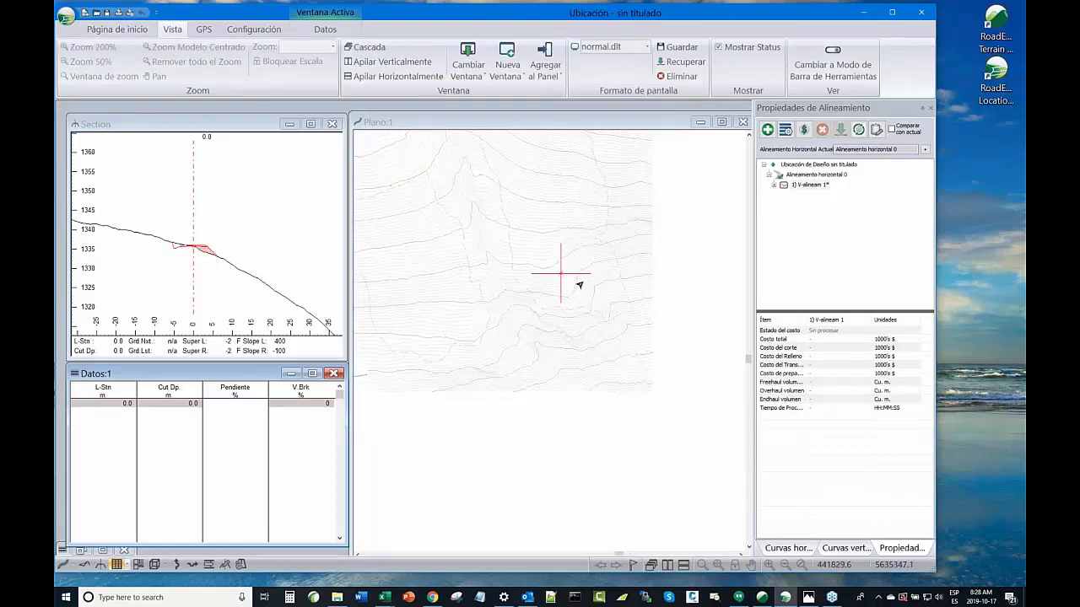
pyautogui.scroll(-2, 580, 286)
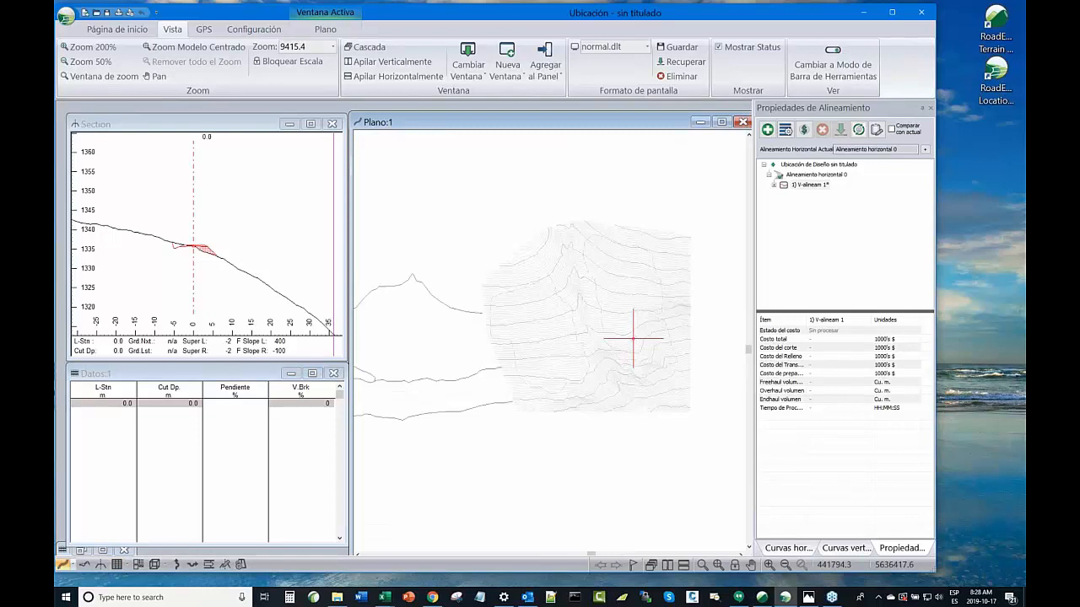
pyautogui.moveTo(472, 123); pyautogui.dragTo(472, 113)
pyautogui.moveTo(195, 126); pyautogui.dragTo(186, 116)
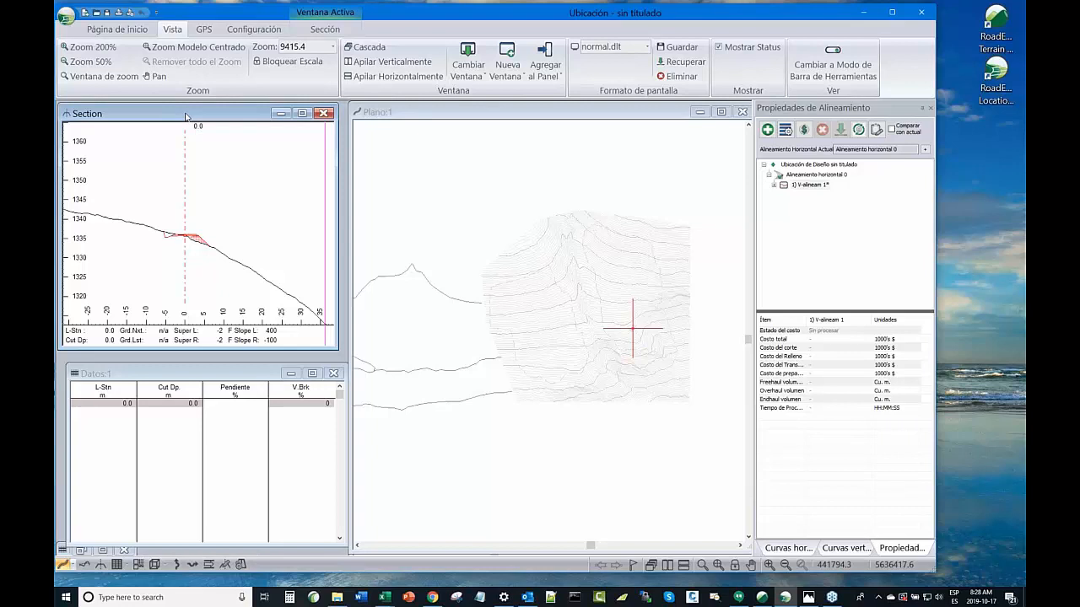
pyautogui.moveTo(185, 116); pyautogui.dragTo(187, 113)
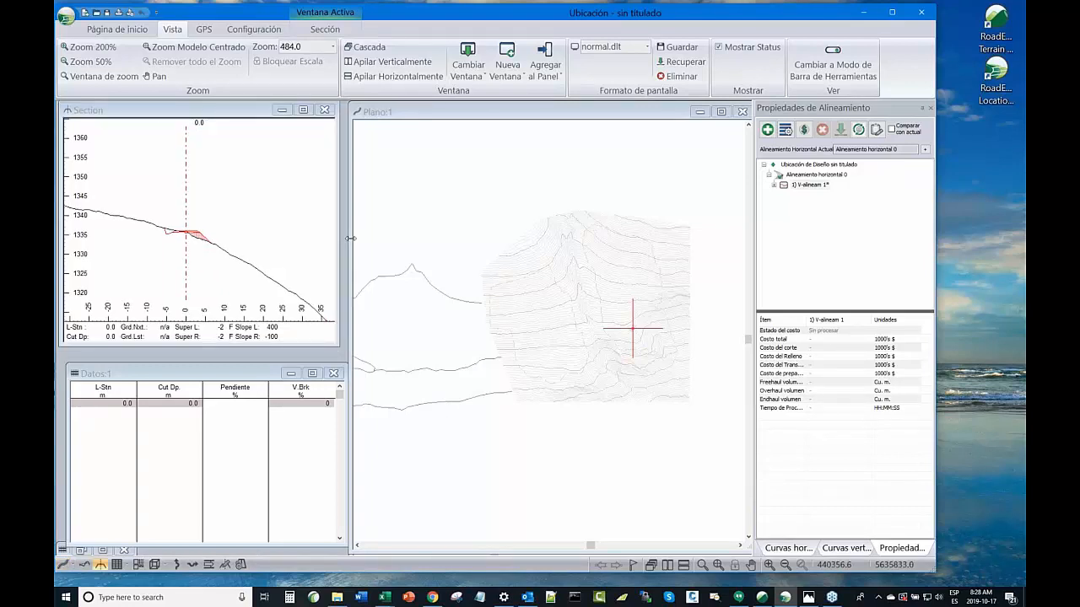
pyautogui.moveTo(351, 239); pyautogui.dragTo(347, 239)
pyautogui.moveTo(194, 374); pyautogui.dragTo(186, 358)
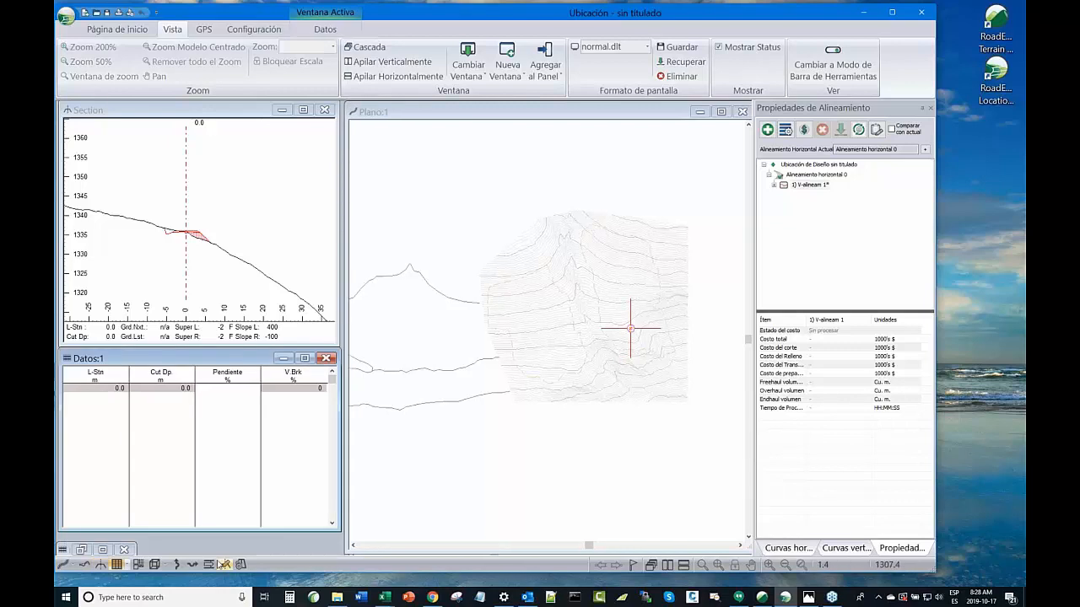
# Extend the data window downward to fill the free space below it, and open the template editor
pyautogui.moveTo(218, 531); pyautogui.dragTo(219, 555)
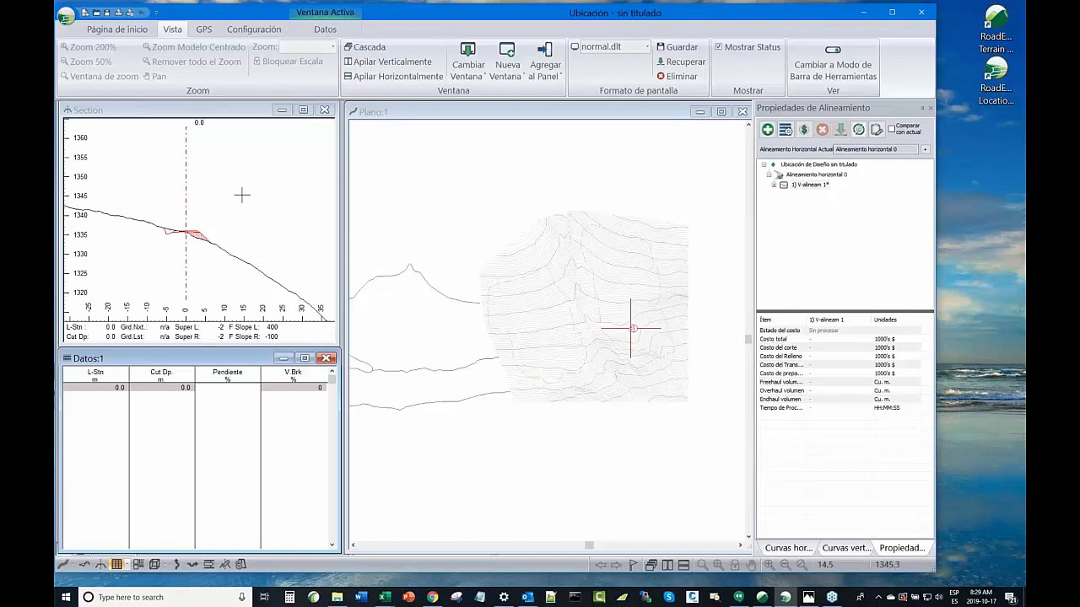
pyautogui.click(130, 31)
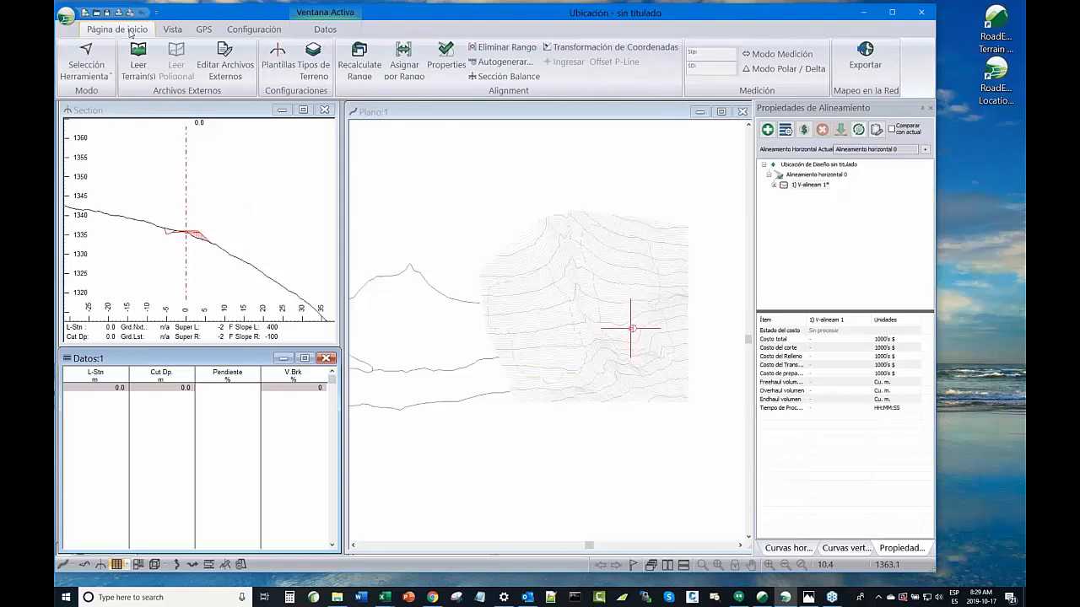
pyautogui.click(277, 64)
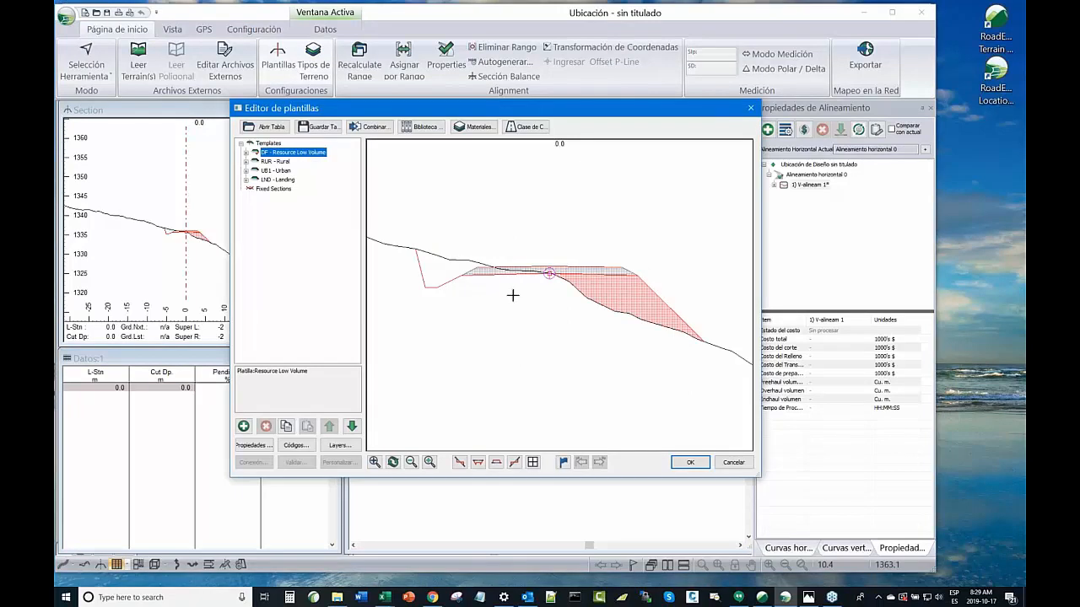
# Measure the road surface width of the Resource Low Volume template from one shoulder to the other
pyautogui.rightClick(545, 332)
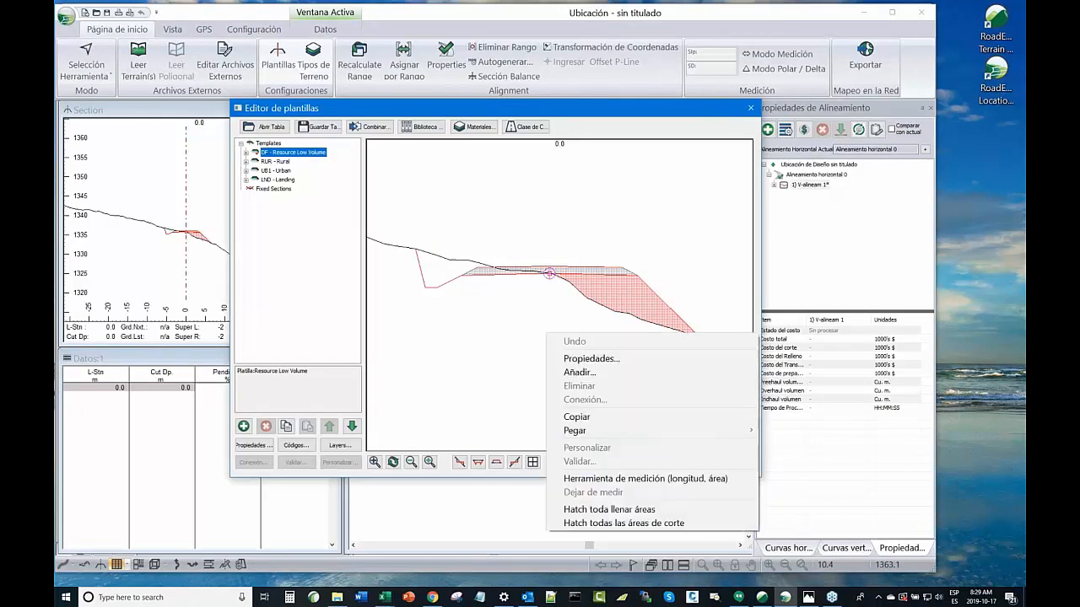
pyautogui.click(590, 478)
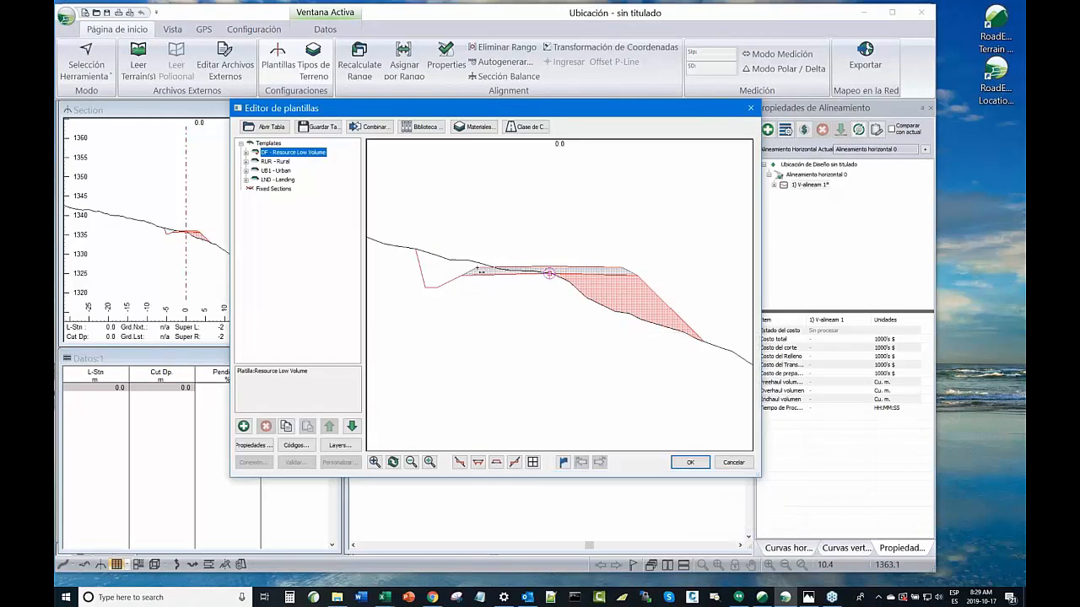
pyautogui.click(477, 268)
pyautogui.moveTo(624, 267)
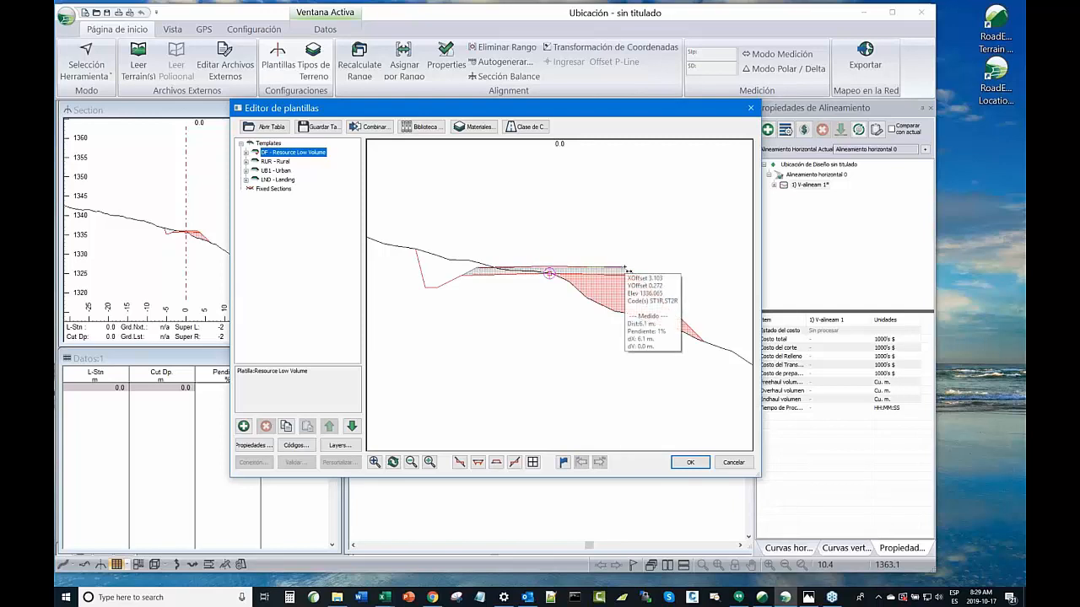
pyautogui.moveTo(594, 226)
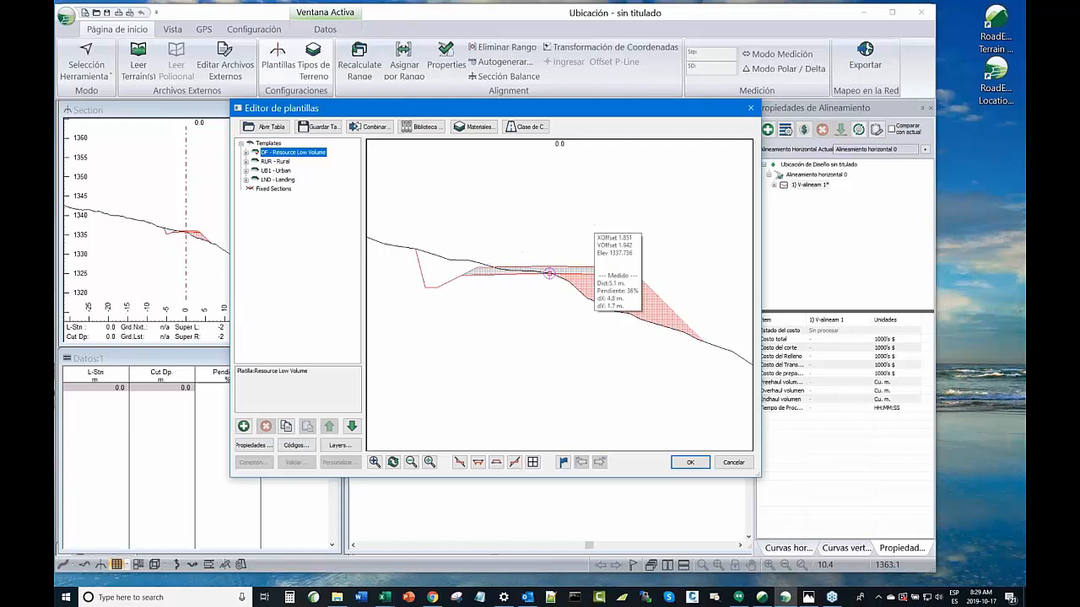
# Measure the platform width of the Landing template from the ditch to the fill shoulder, and close the template editor
pyautogui.click(286, 181)
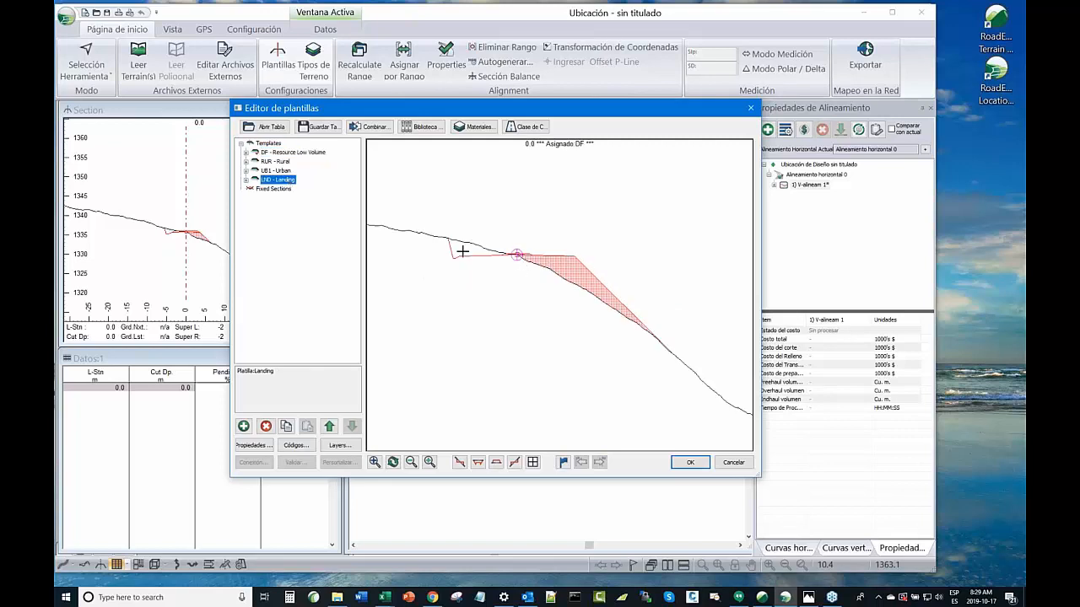
pyautogui.rightClick(478, 309)
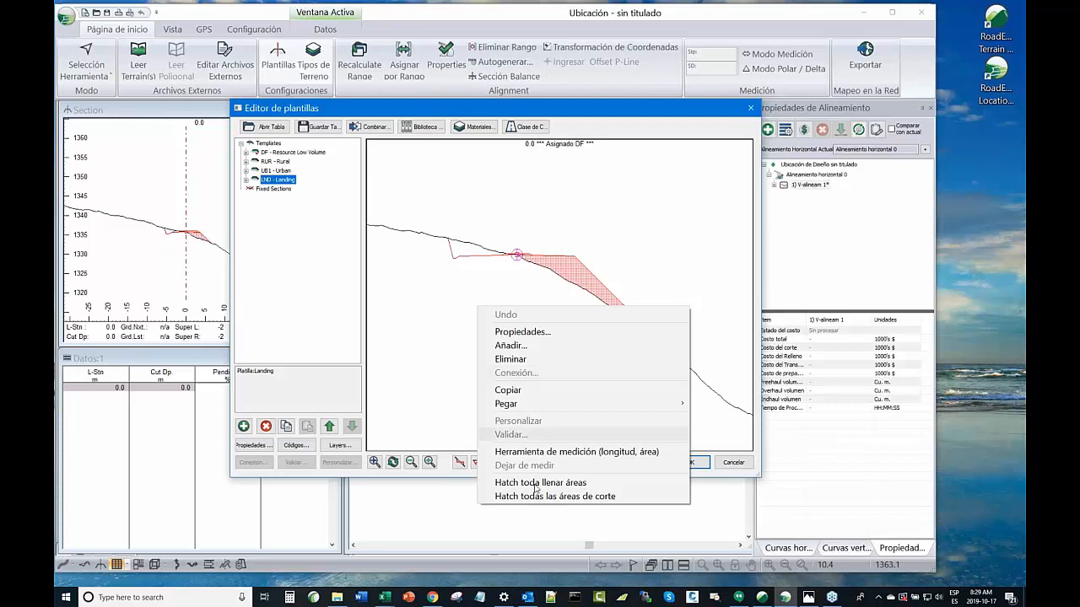
pyautogui.click(533, 454)
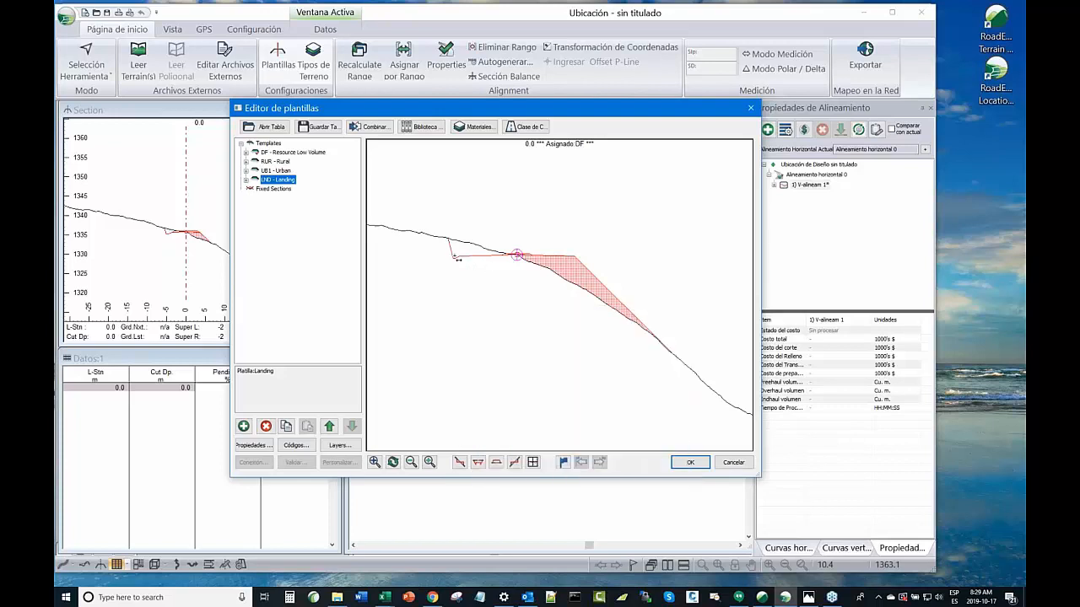
pyautogui.click(458, 256)
pyautogui.moveTo(576, 258)
pyautogui.moveTo(552, 312)
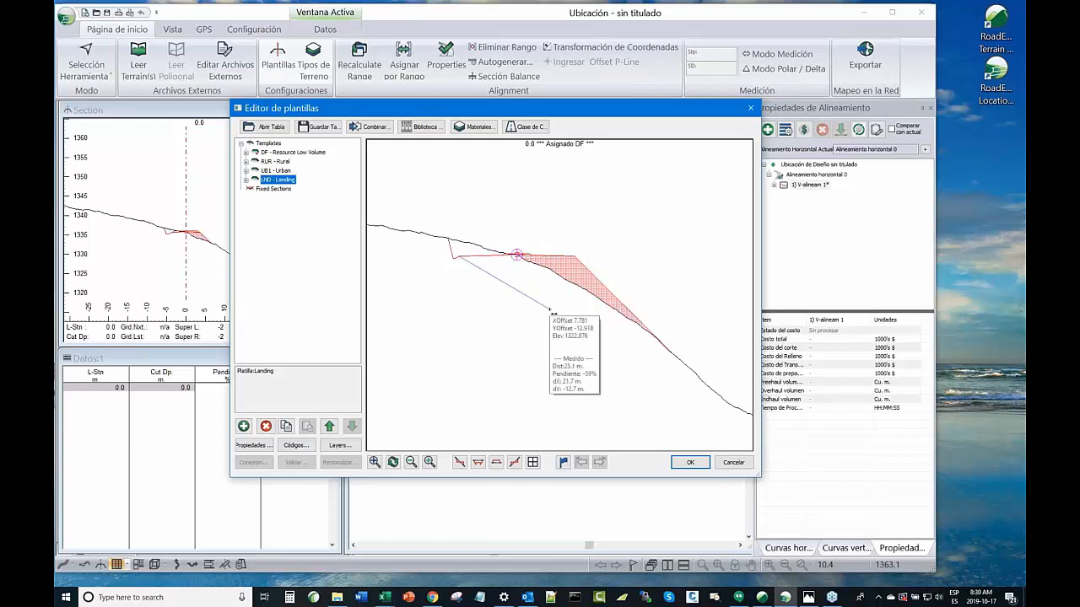
pyautogui.press('Escape')
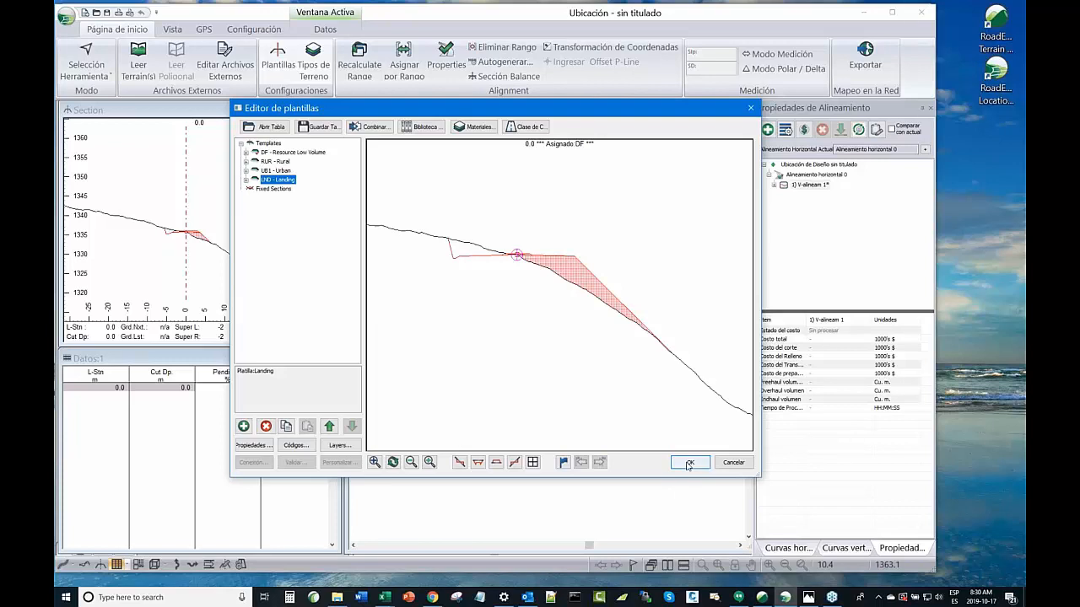
pyautogui.click(689, 463)
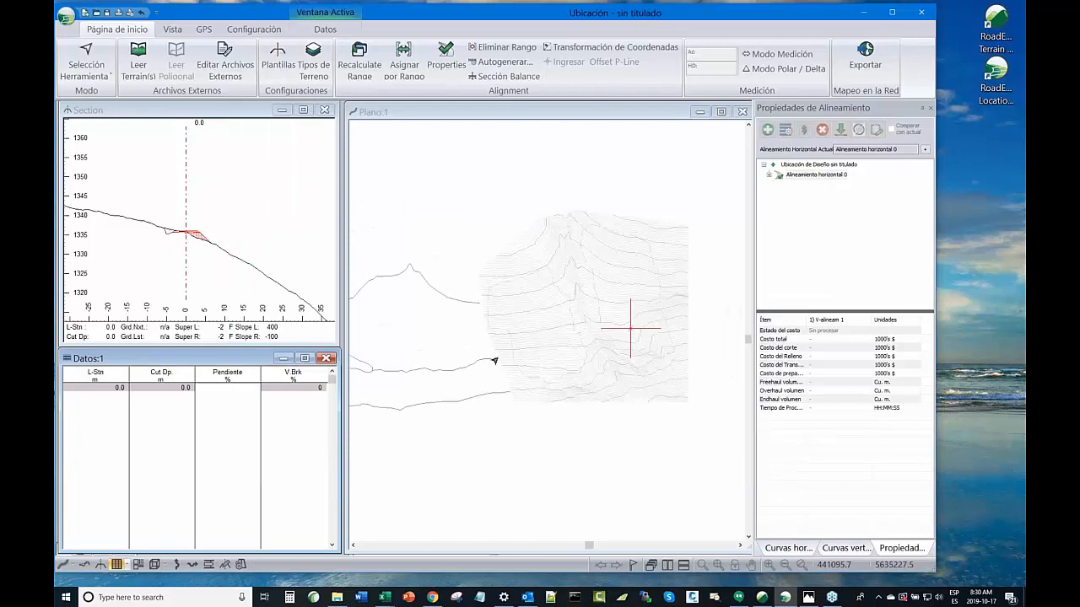
# With the add/edit IP tool, draw a straight alignment about 679 m long from the middle approach road's end eastward across the terrain
pyautogui.rightClick(499, 146)
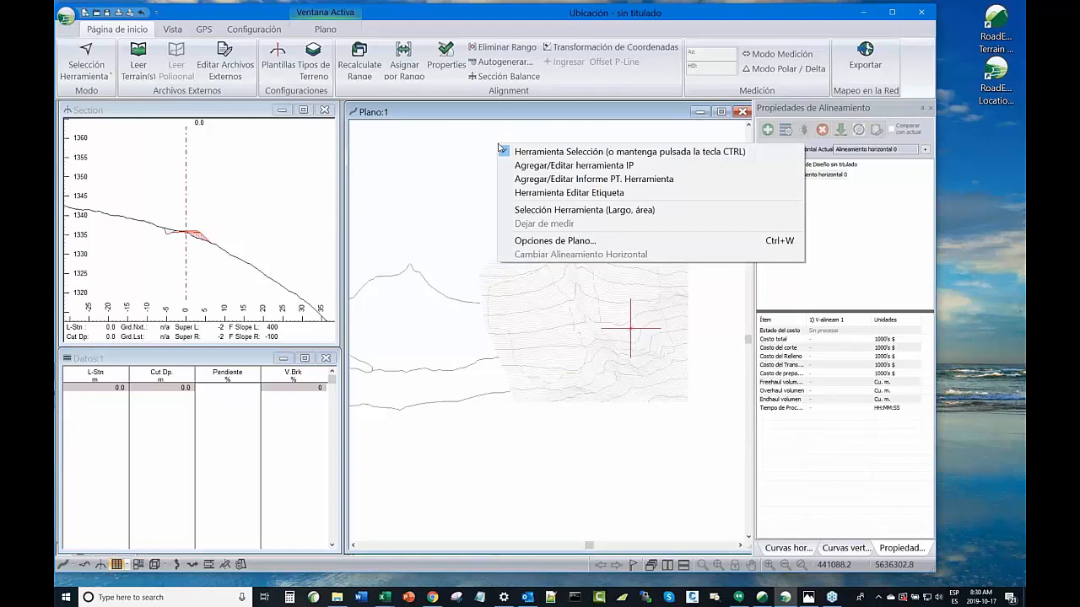
pyautogui.click(501, 151)
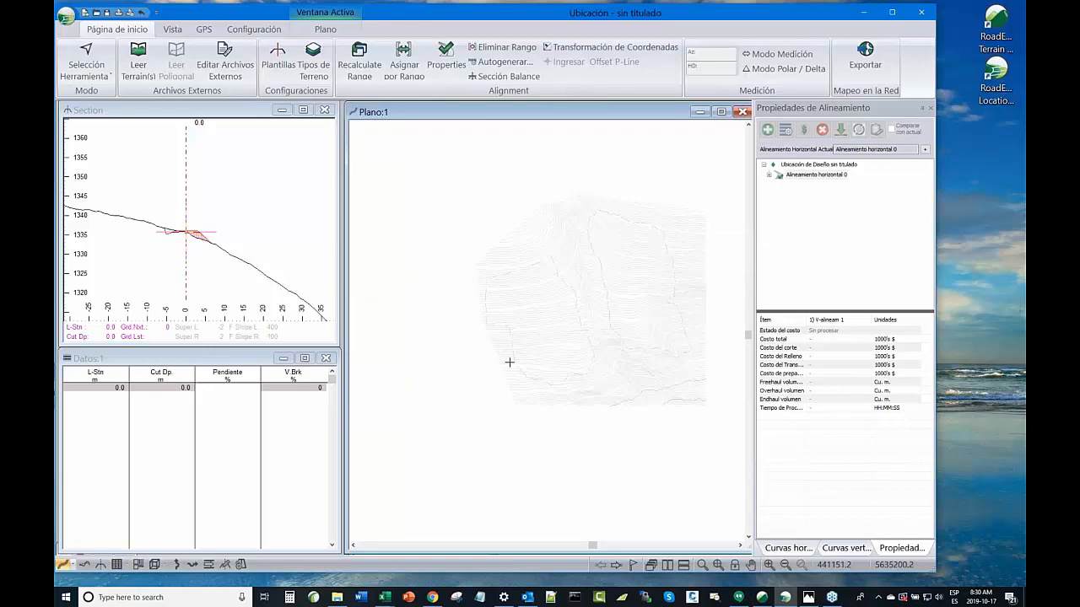
pyautogui.scroll(3, 510, 362)
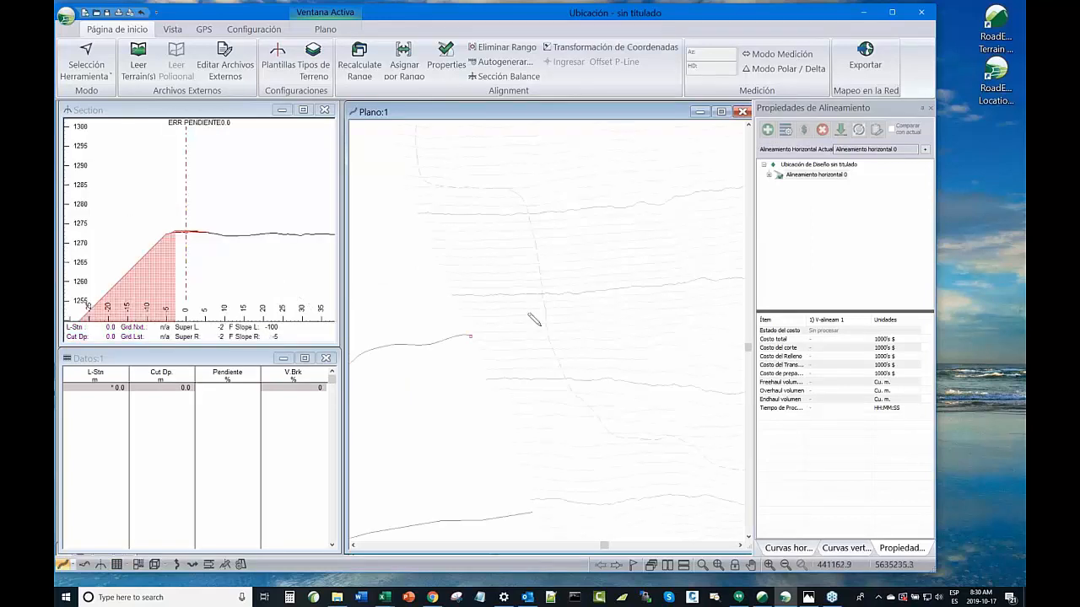
pyautogui.scroll(-3, 535, 320)
pyautogui.scroll(3, 607, 279)
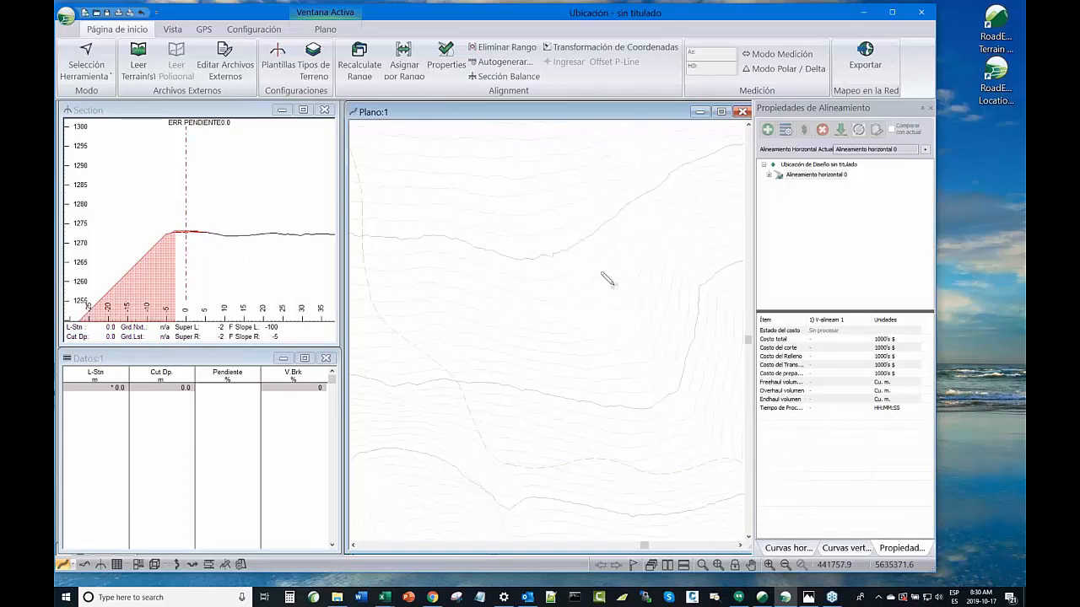
pyautogui.click(613, 286)
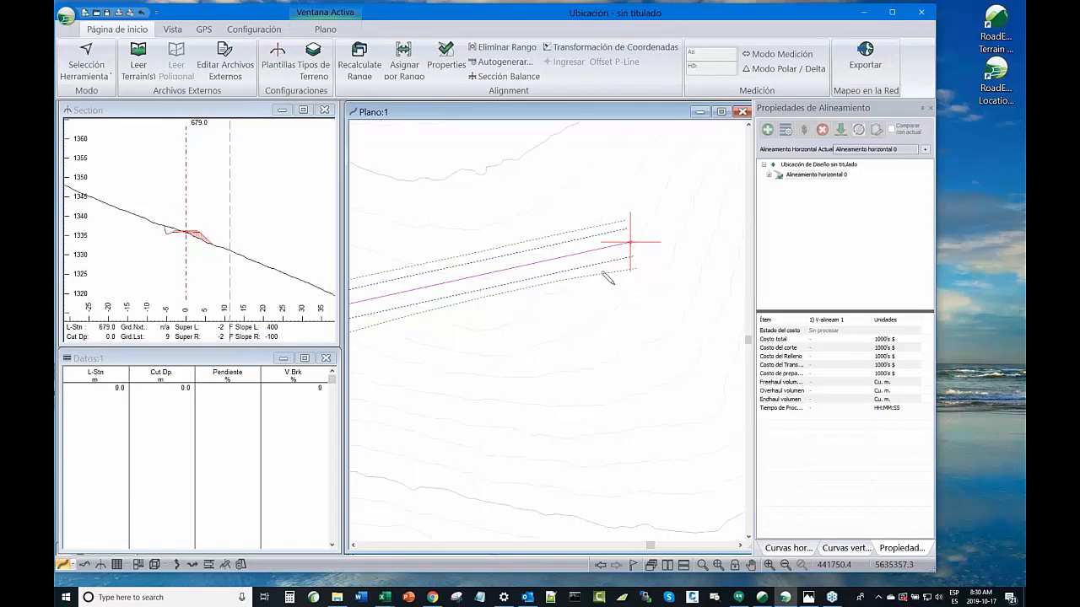
# Examine the alignment's corridor lines at its eastern end and its course across the contours back to the approach road
pyautogui.scroll(2, 604, 274)
pyautogui.moveTo(198, 231)
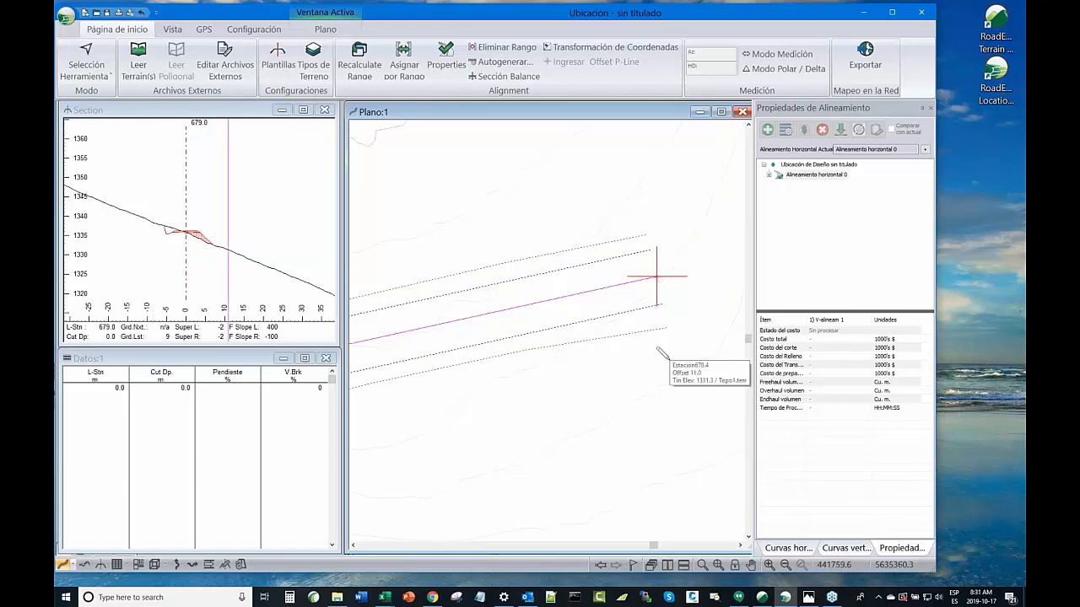
pyautogui.moveTo(657, 348)
pyautogui.mouseDown(button='middle')
pyautogui.moveTo(640, 362)
pyautogui.moveTo(604, 340)
pyautogui.mouseUp(button='middle')
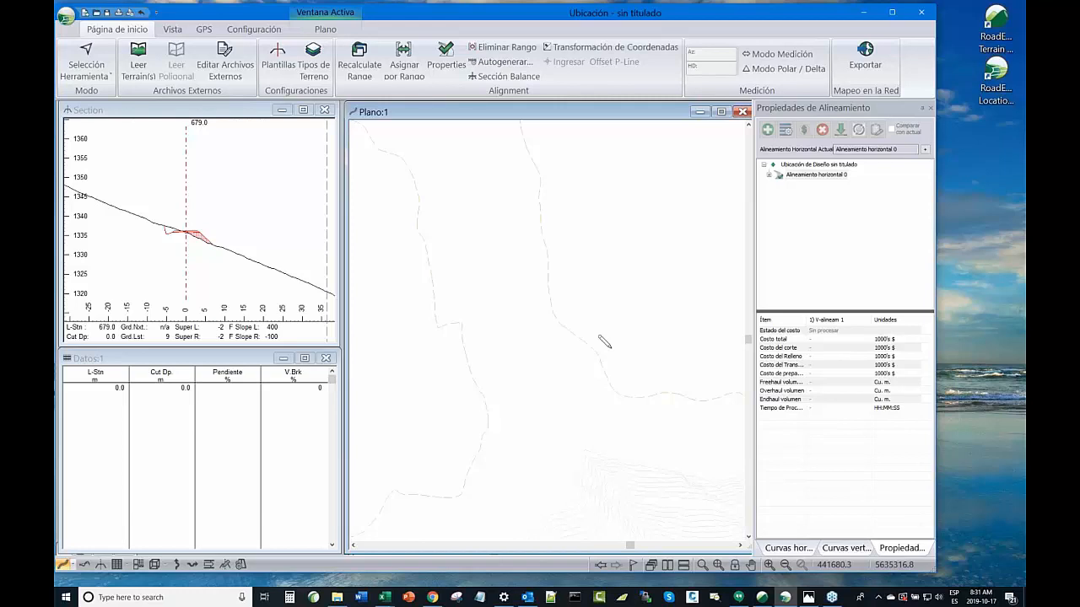
pyautogui.moveTo(604, 341); pyautogui.dragTo(637, 294, button='middle')
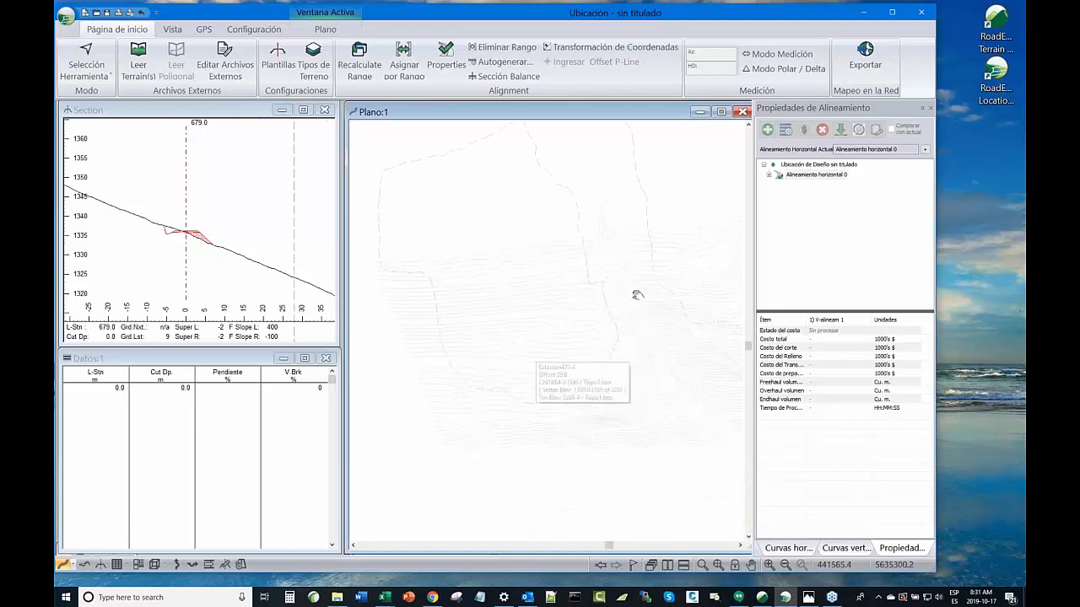
pyautogui.moveTo(637, 294); pyautogui.dragTo(620, 263, button='middle')
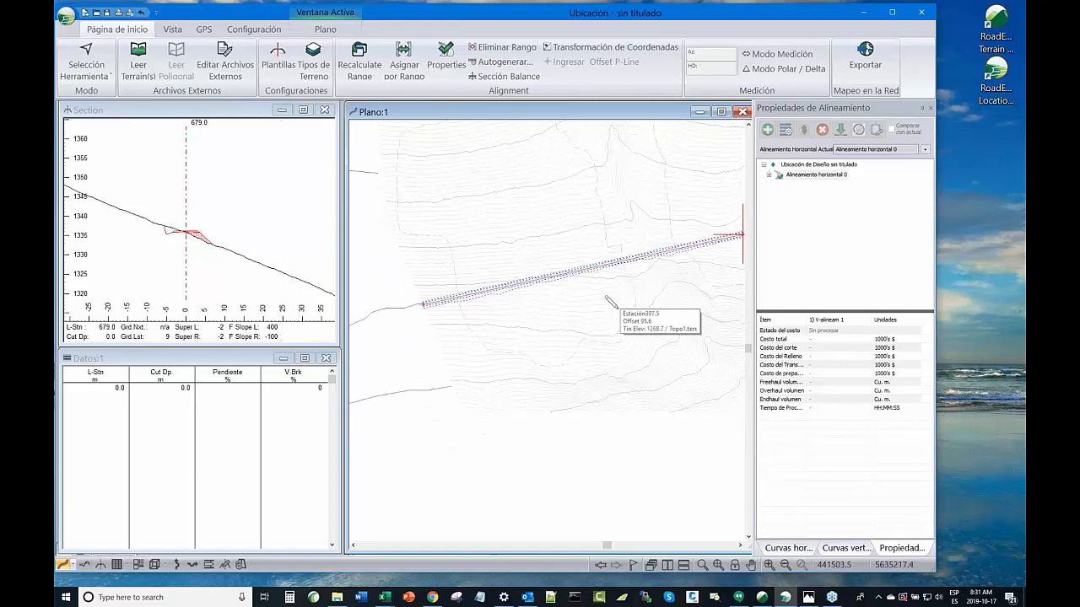
pyautogui.scroll(-1, 651, 289)
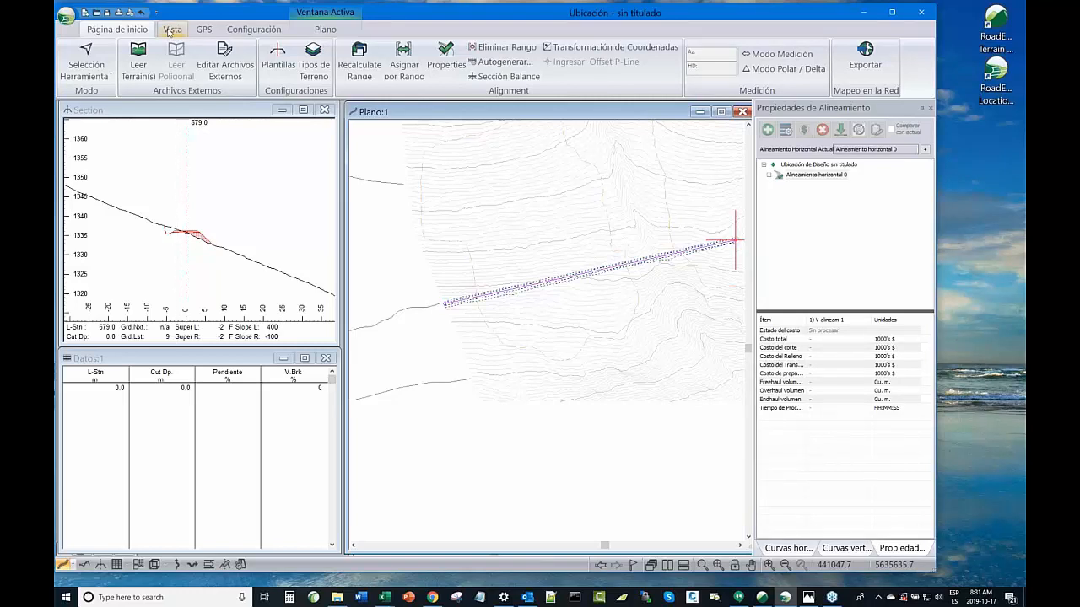
# Load the Pegging.dlt screen layout for the design windows
pyautogui.click(172, 30)
pyautogui.click(648, 47)
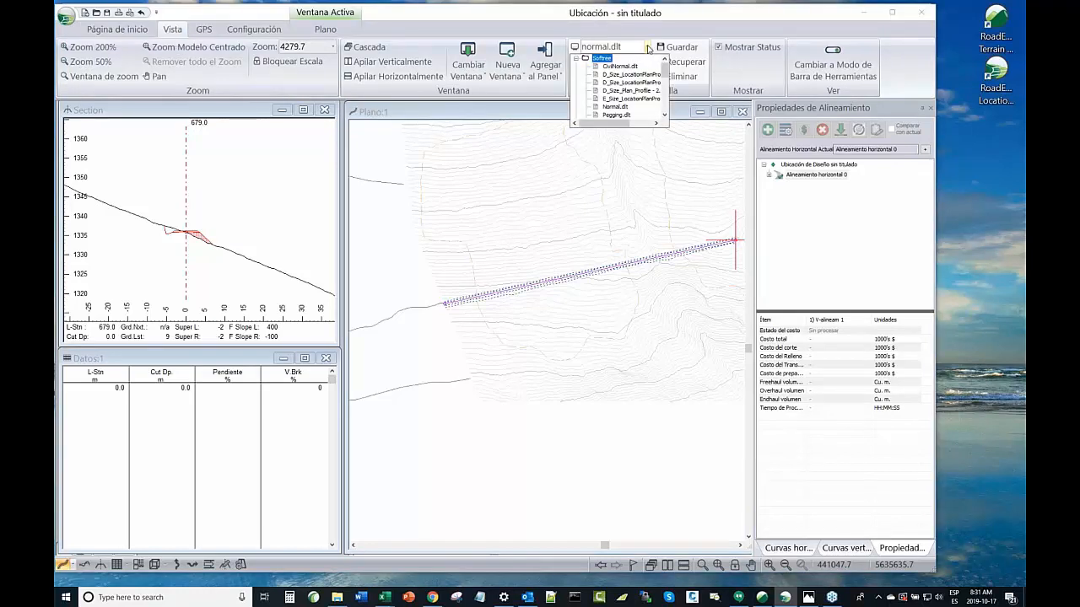
pyautogui.click(616, 115)
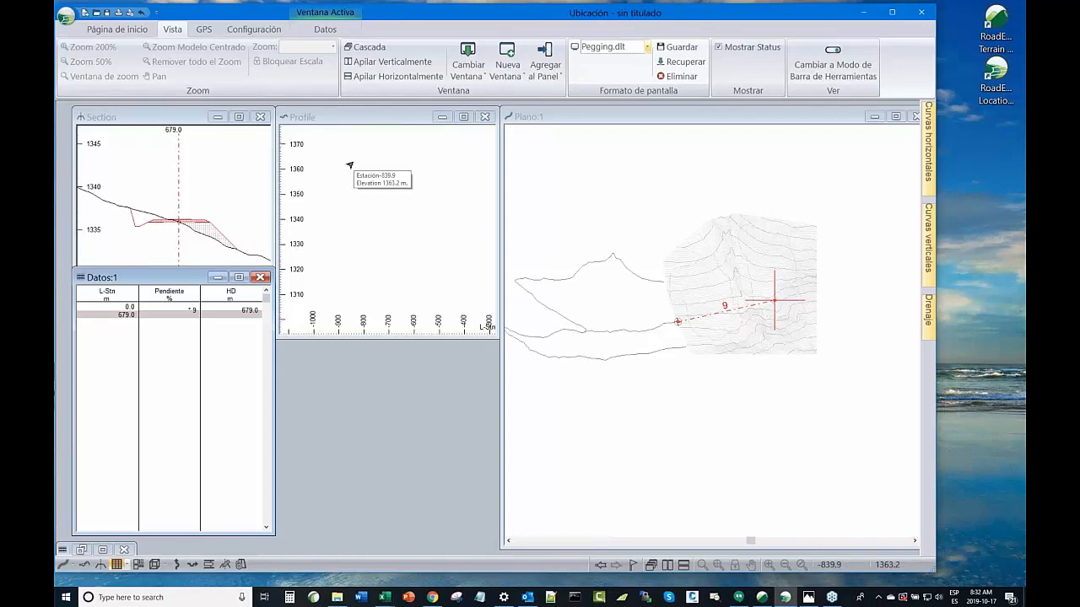
# Line up the section window above the data window, and fit the whole ground profile in the profile window
pyautogui.moveTo(139, 119); pyautogui.dragTo(130, 116)
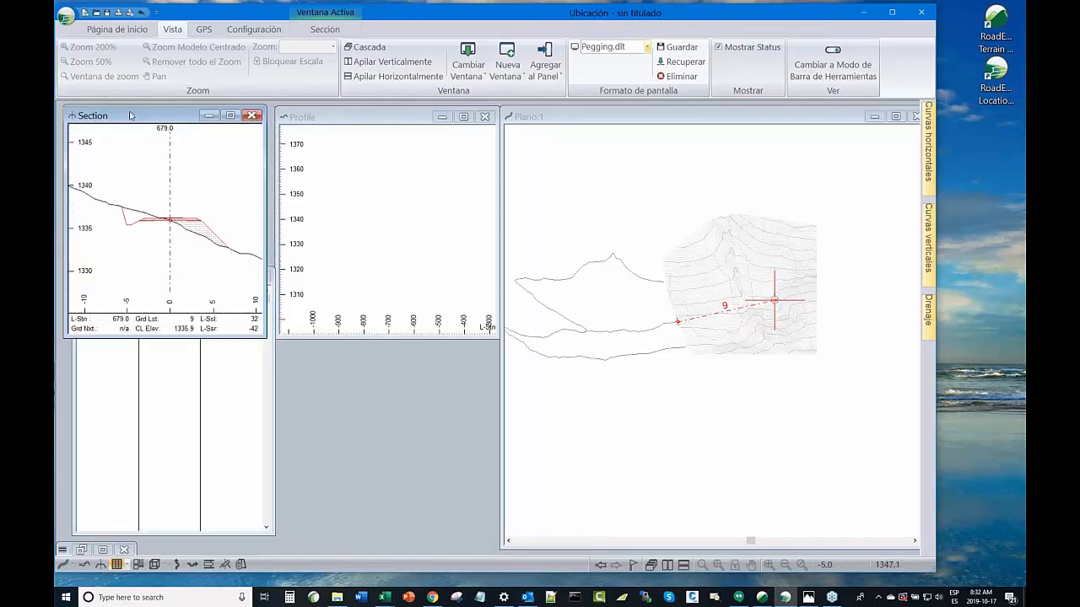
pyautogui.click(139, 372)
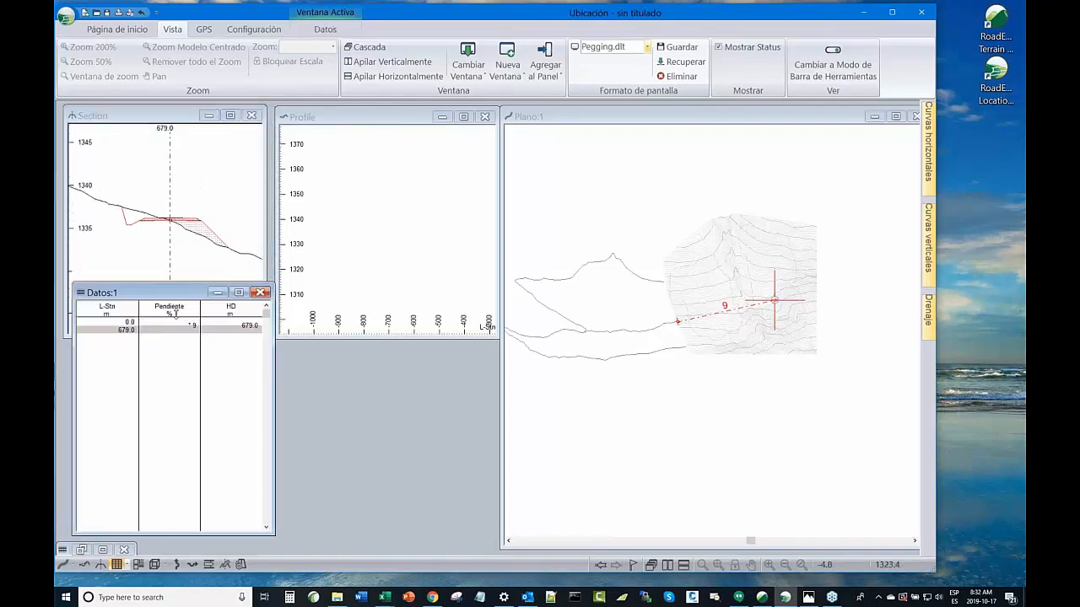
pyautogui.moveTo(175, 312); pyautogui.dragTo(176, 342)
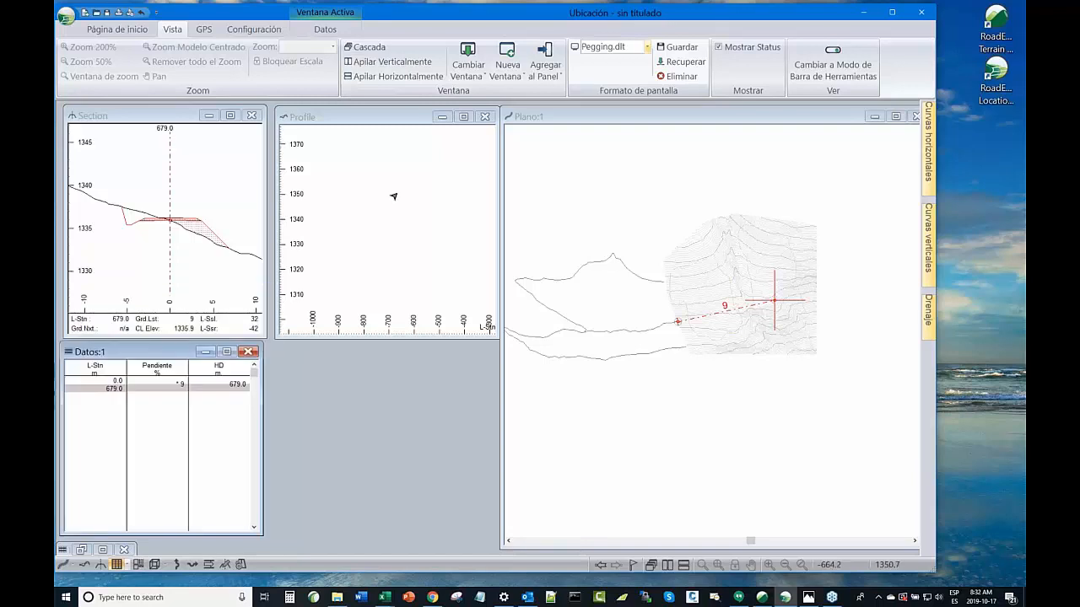
pyautogui.click(392, 196)
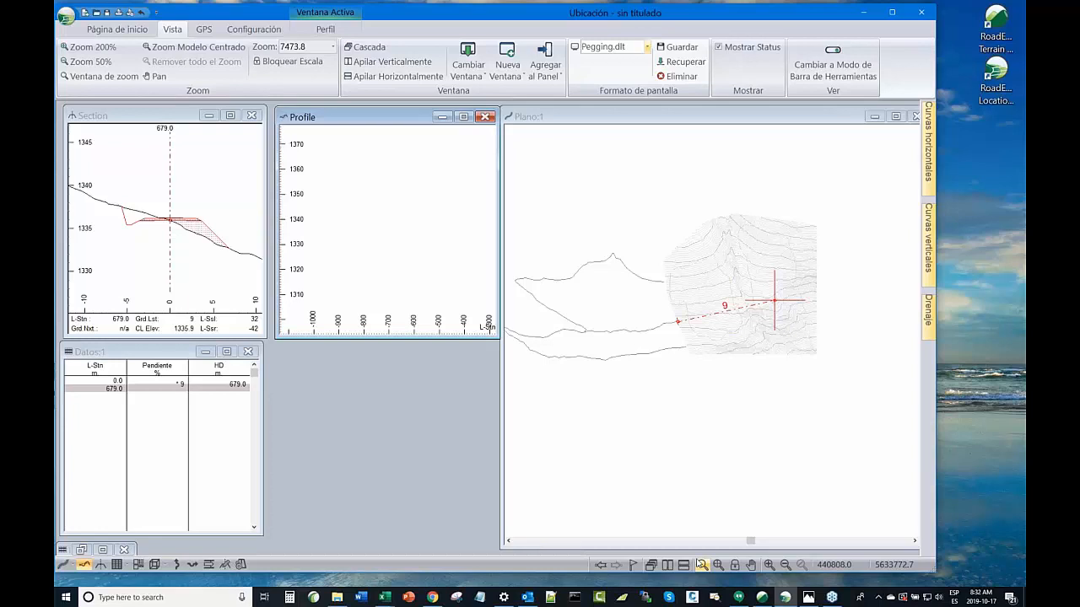
pyautogui.click(701, 564)
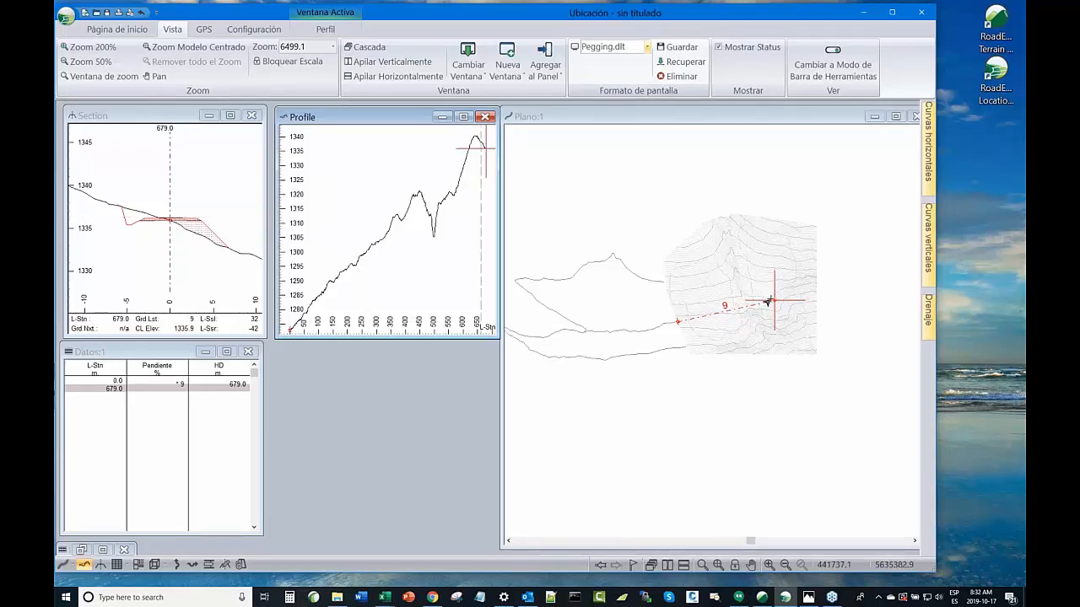
# With the add/edit IP tool, insert an intersection point at about station 466 on the straight alignment in the plan window
pyautogui.scroll(2, 768, 301)
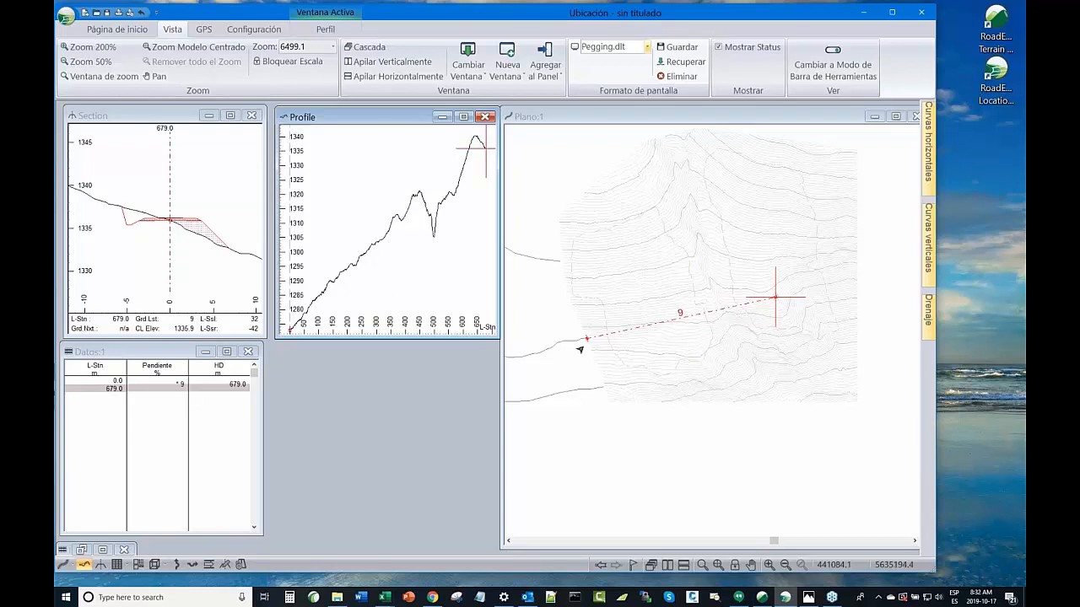
pyautogui.moveTo(583, 340)
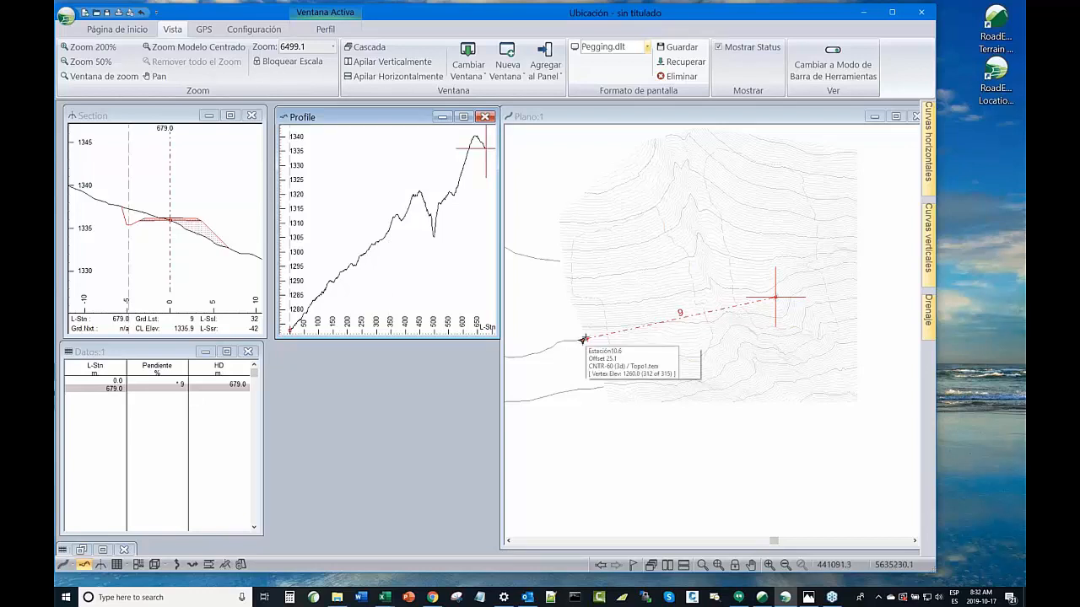
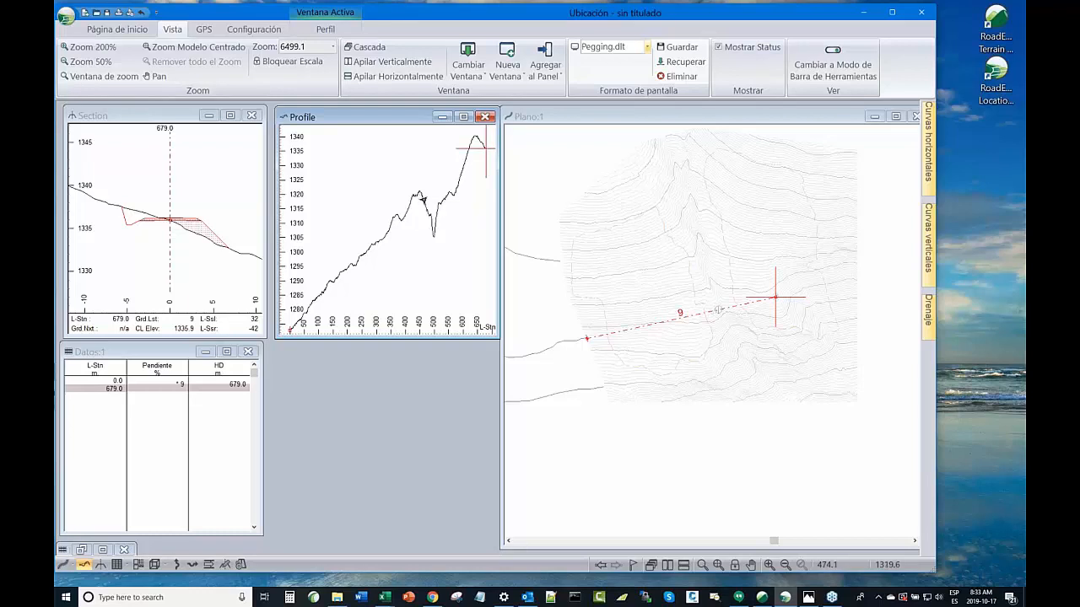
pyautogui.moveTo(713, 311)
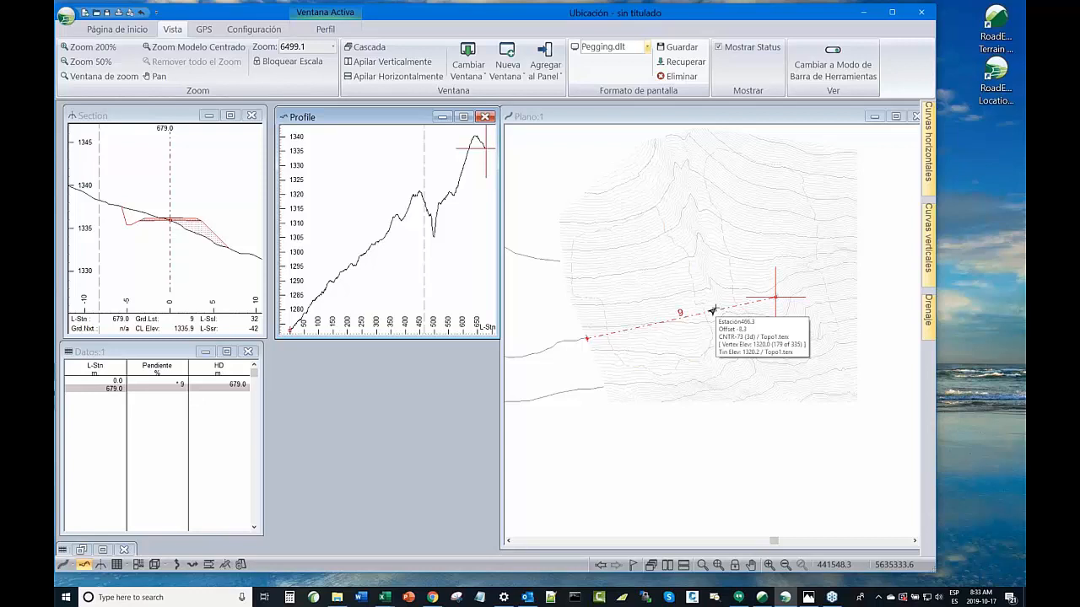
pyautogui.rightClick(569, 155)
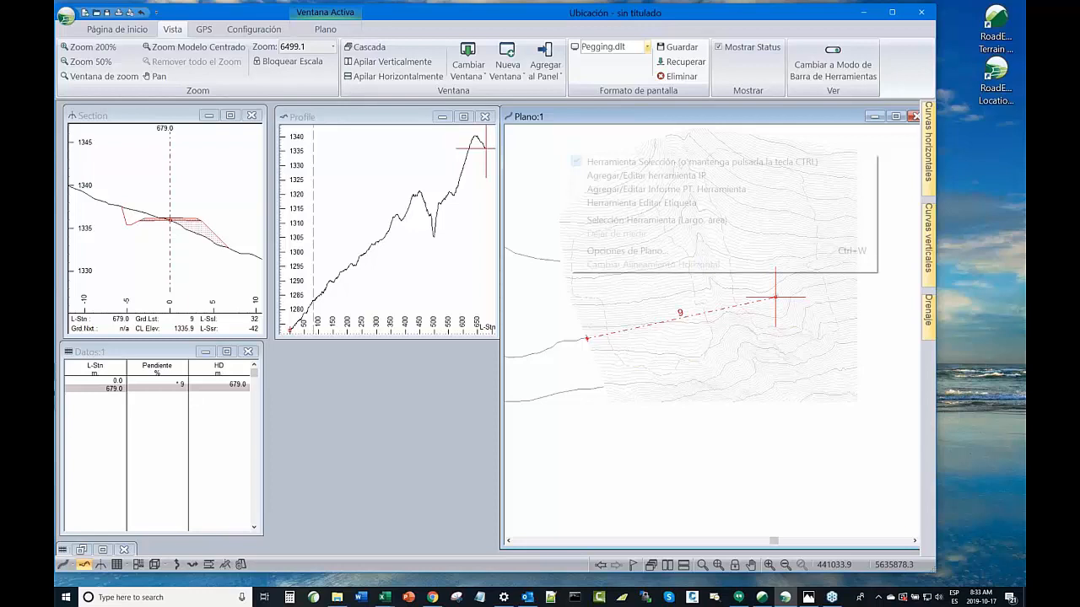
pyautogui.click(714, 316)
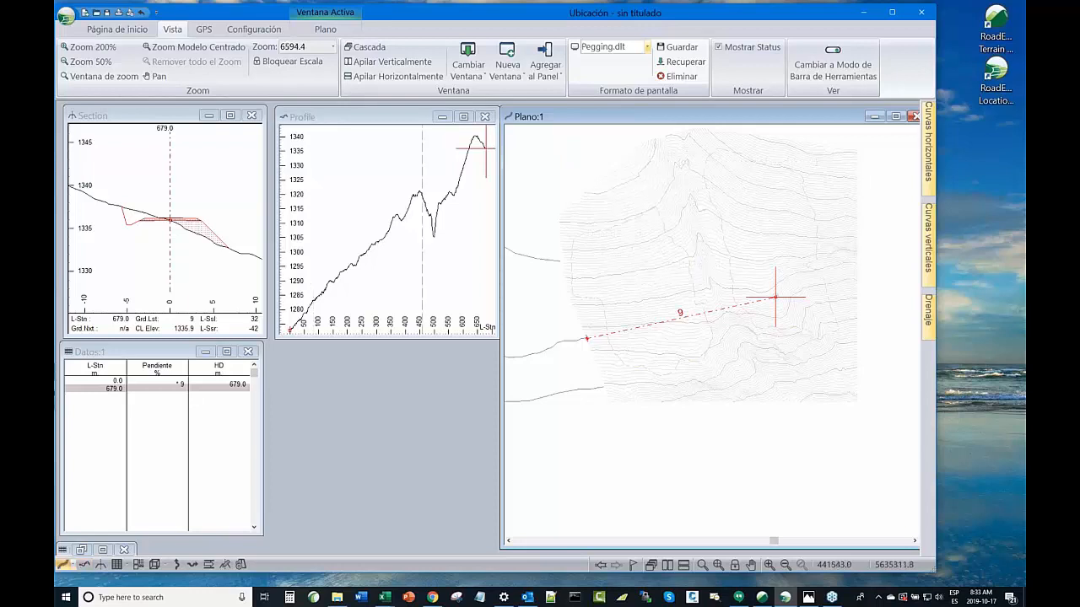
pyautogui.click(715, 309)
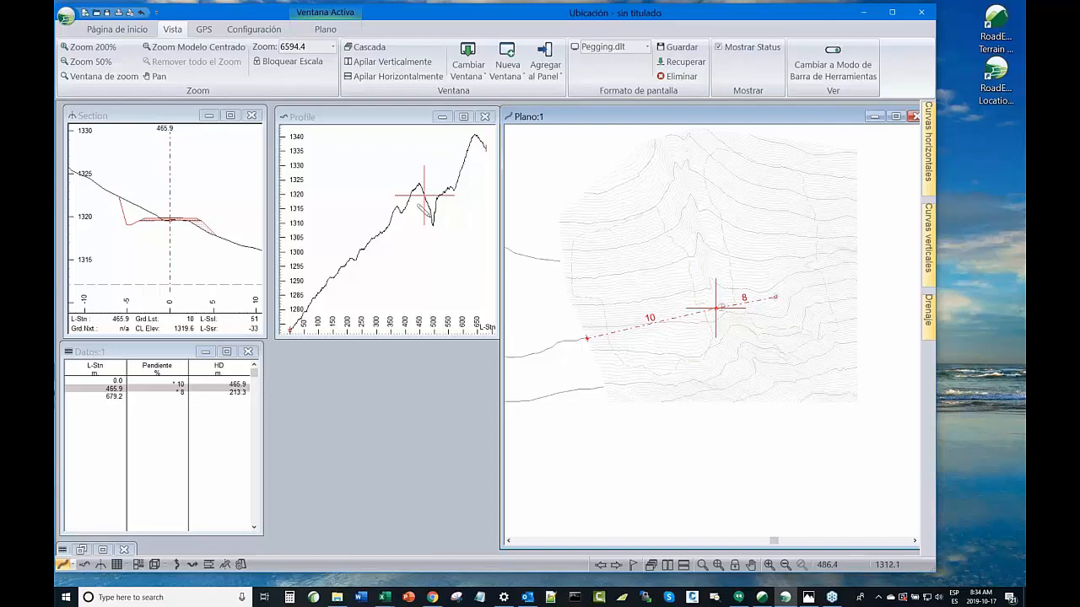
# Add another IP beyond the one at station 466 and shift it to about station 516 for a 10% grade between them
pyautogui.moveTo(431, 223)
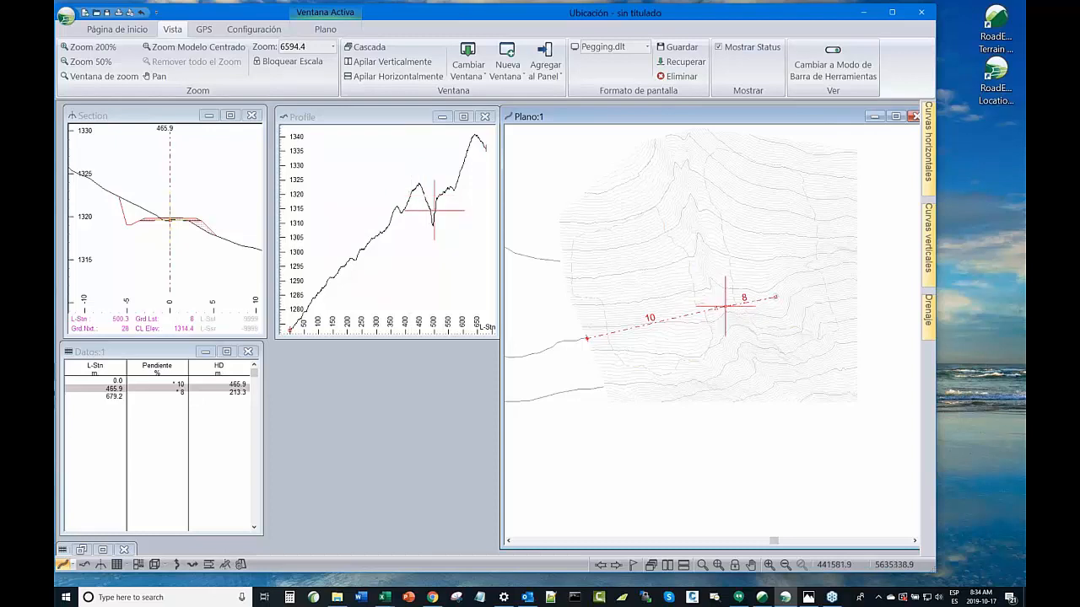
pyautogui.moveTo(720, 299)
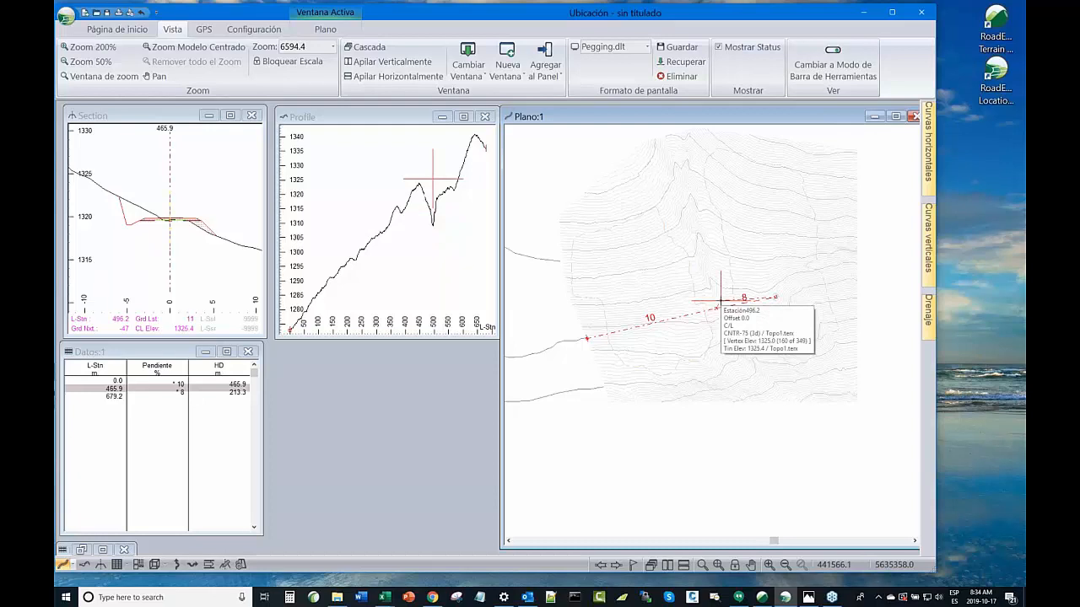
pyautogui.click(720, 300)
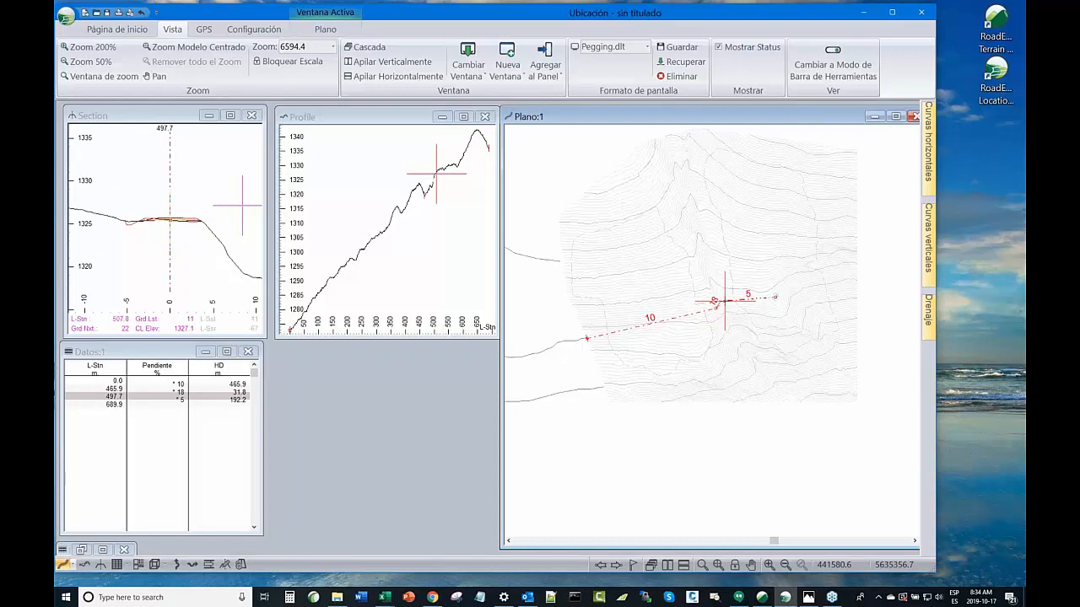
pyautogui.moveTo(725, 300); pyautogui.dragTo(725, 301)
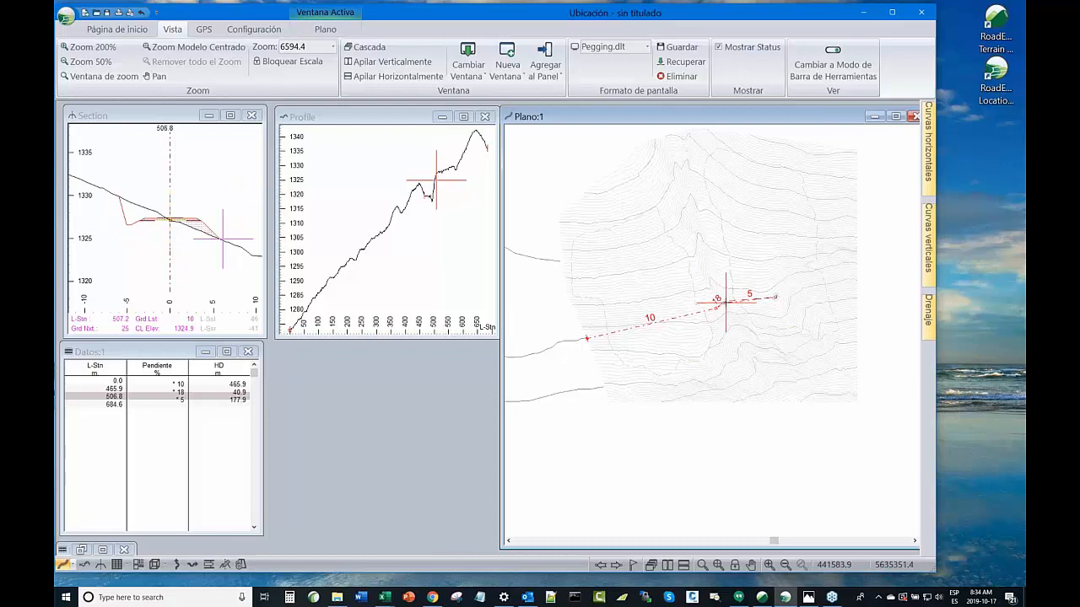
pyautogui.click(726, 302)
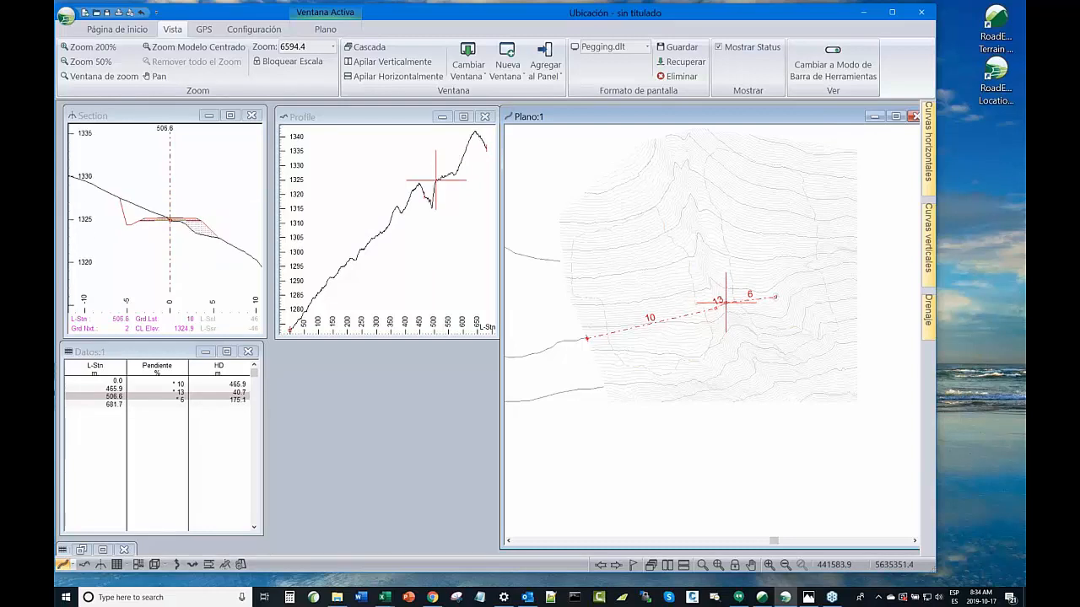
pyautogui.moveTo(725, 301); pyautogui.dragTo(725, 300)
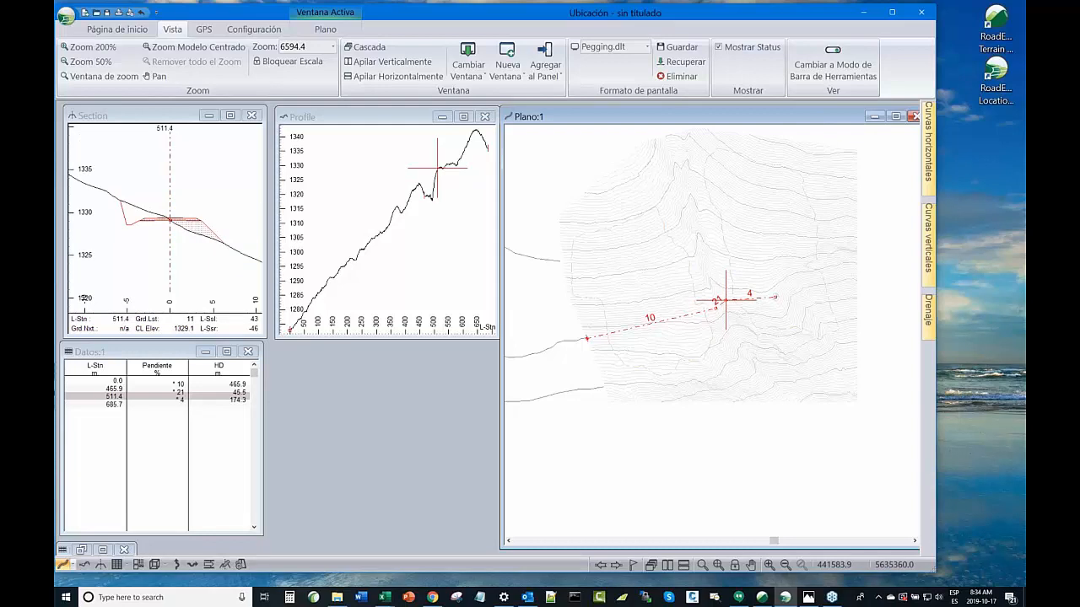
pyautogui.moveTo(725, 298); pyautogui.dragTo(729, 302)
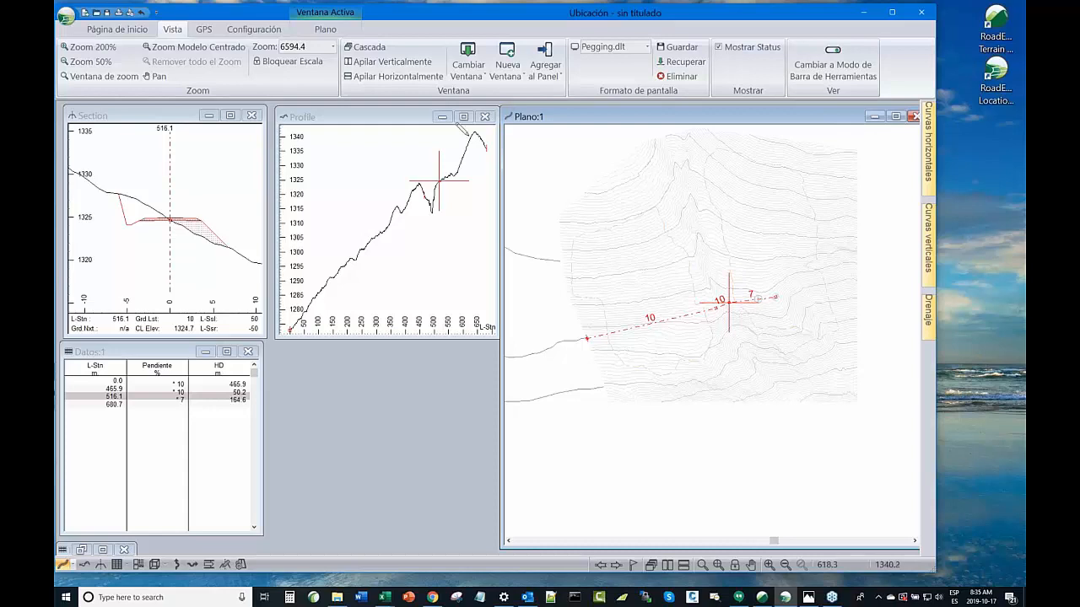
# Add an IP near the alignment's eastern end and adjust it to about station 614 for an 8% grade on the leg before it
pyautogui.click(758, 299)
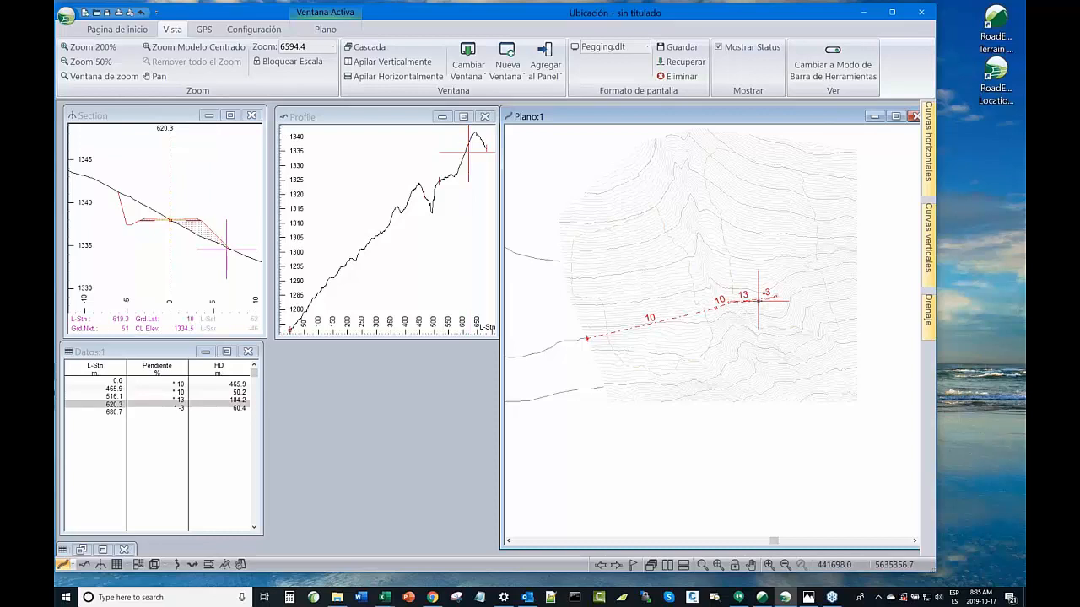
pyautogui.click(759, 301)
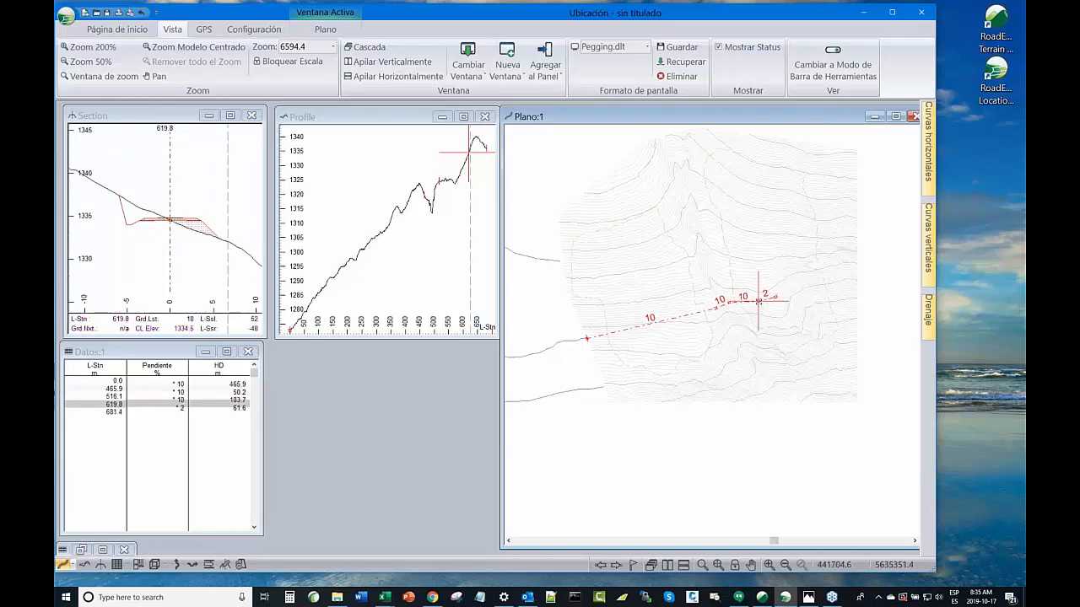
pyautogui.click(758, 305)
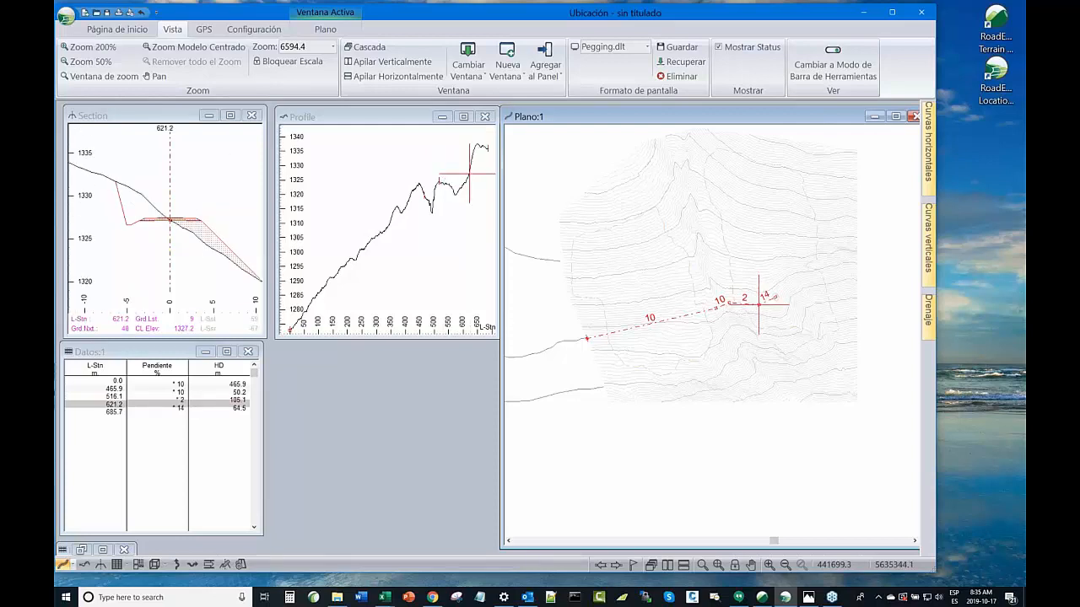
pyautogui.click(756, 300)
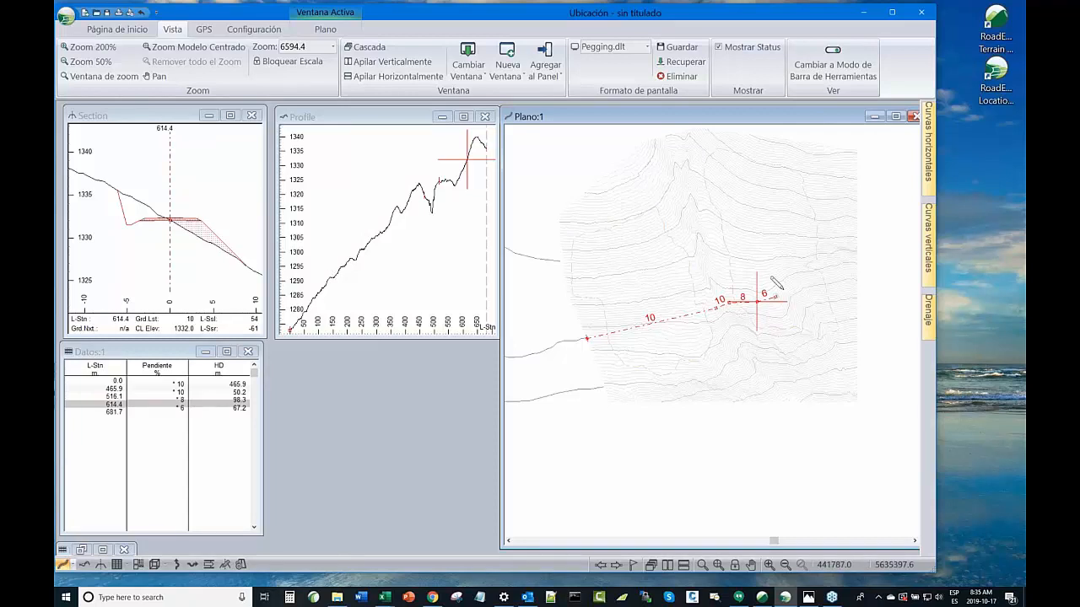
# Examine how the adjusted alignment runs across the surrounding contours in the plan window
pyautogui.scroll(1, 757, 302)
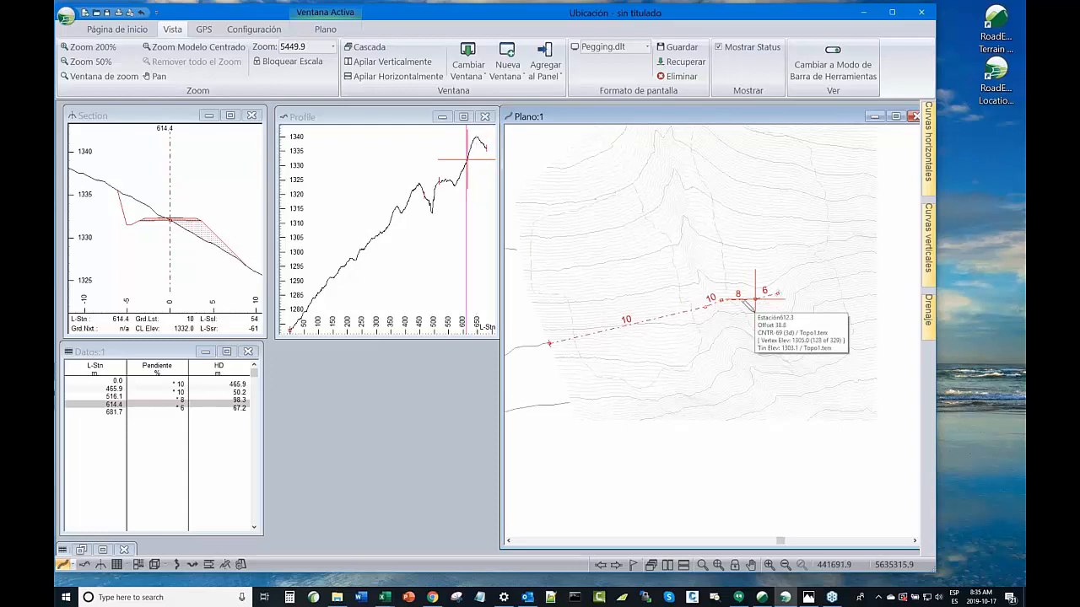
pyautogui.scroll(1, 746, 302)
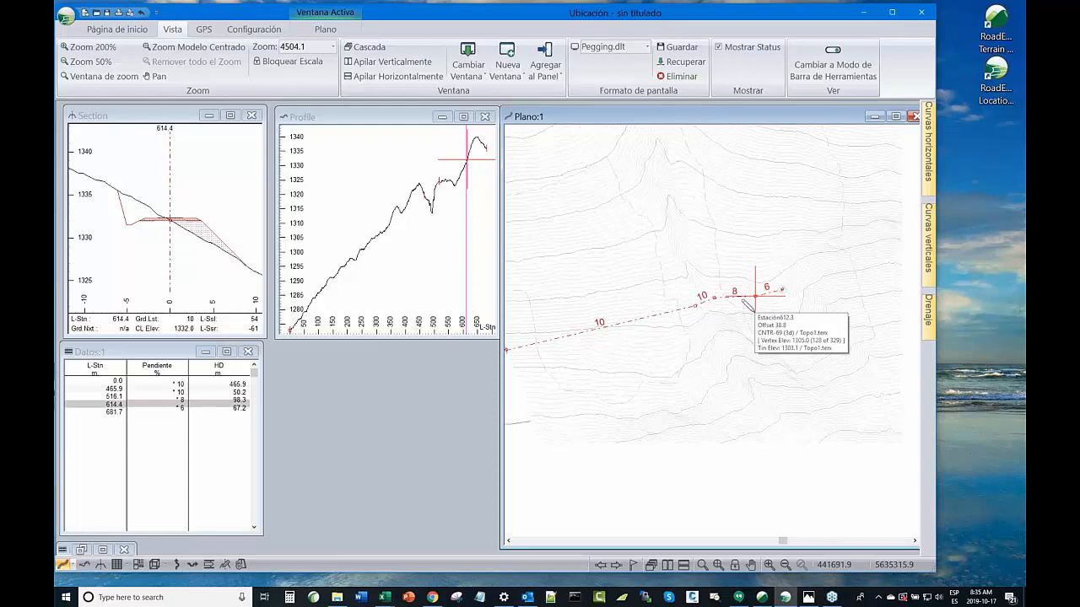
pyautogui.scroll(-1, 746, 302)
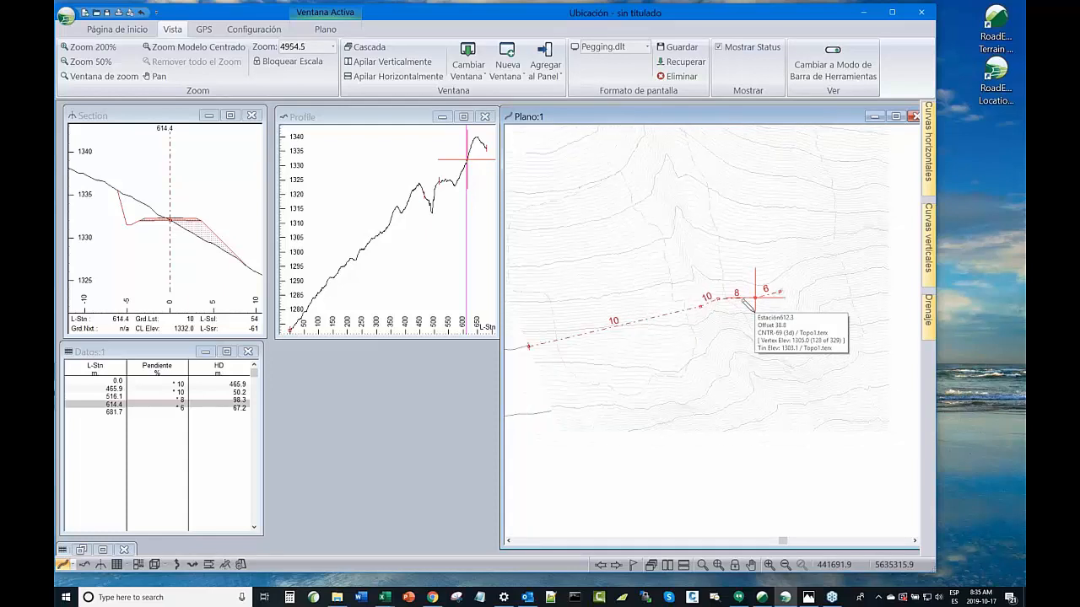
pyautogui.scroll(1, 746, 302)
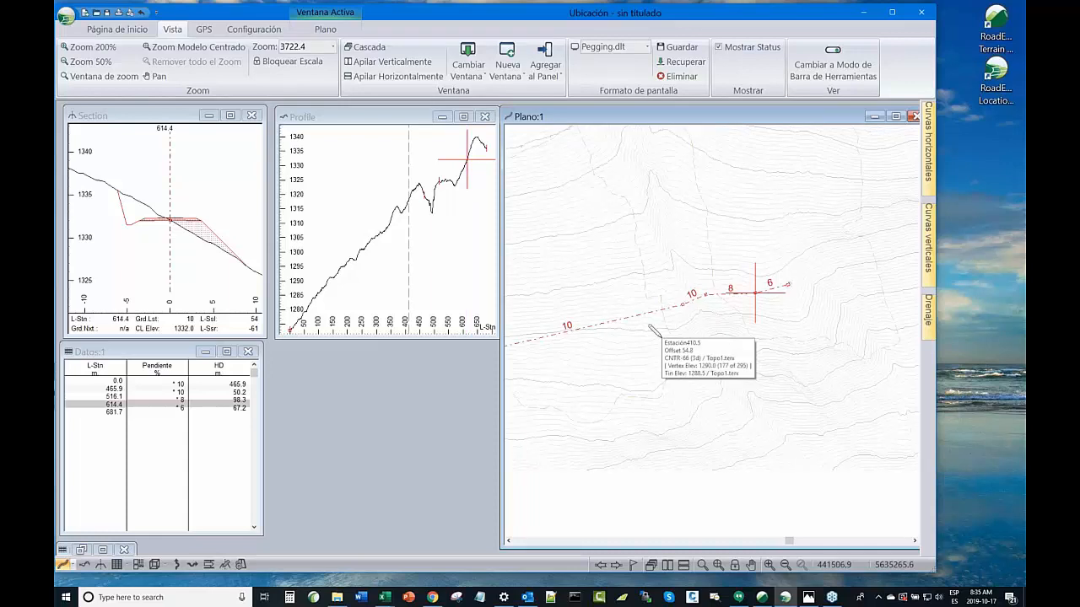
pyautogui.scroll(1, 596, 320)
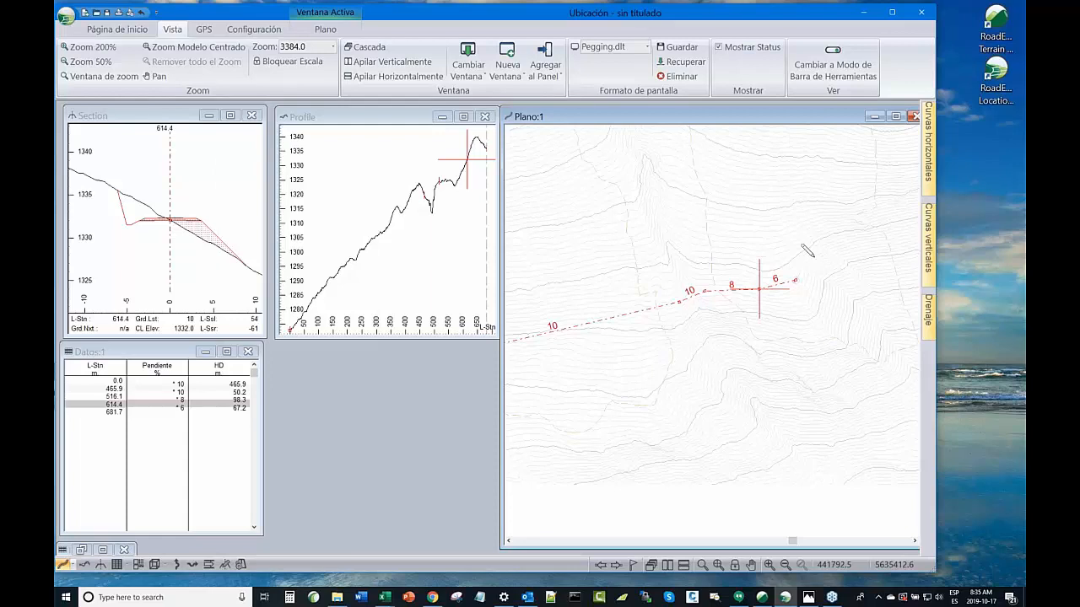
pyautogui.scroll(-5, 727, 326)
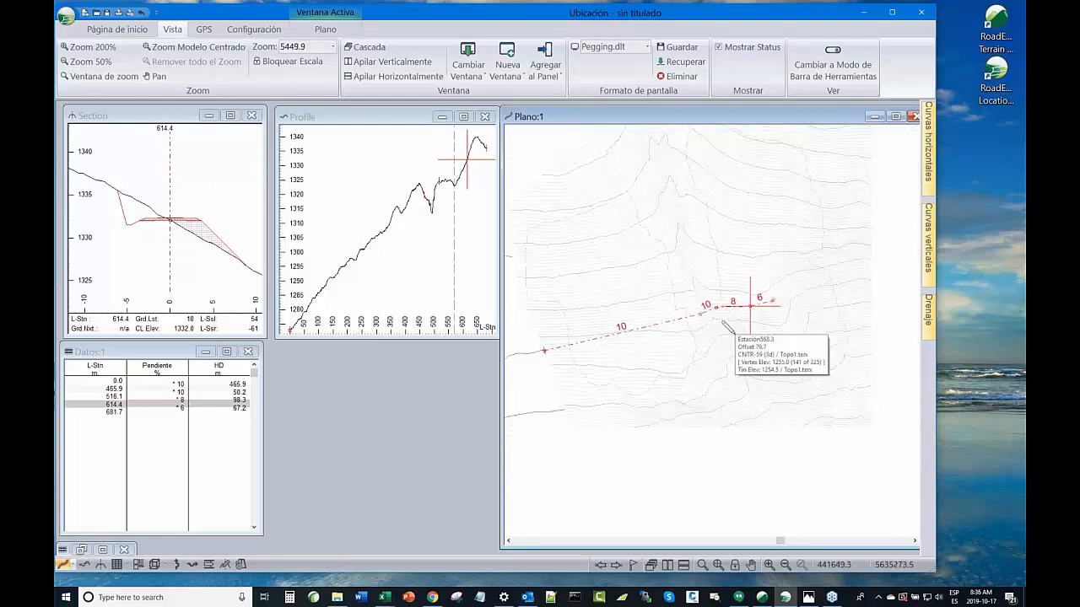
pyautogui.scroll(-2, 723, 326)
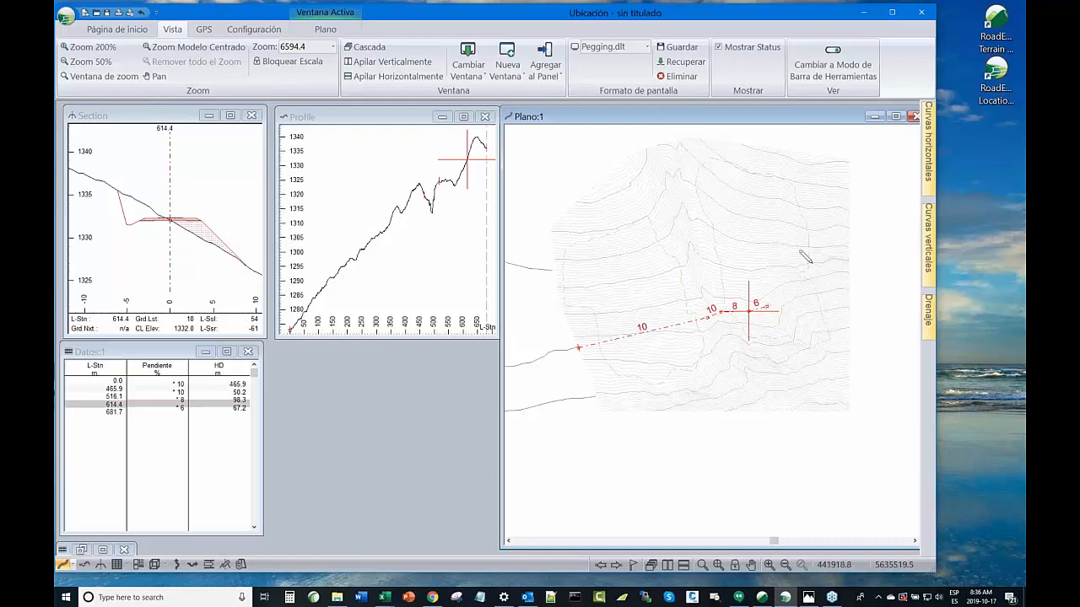
# Load the Normal.dlt screen layout and bring the ground profile's starting point into view in the profile window
pyautogui.click(647, 48)
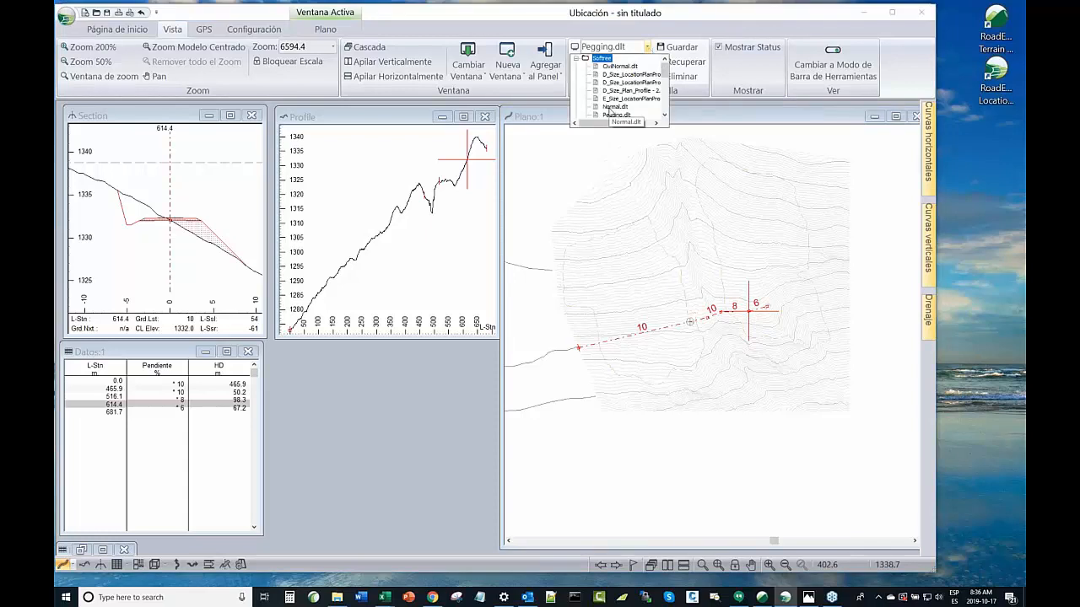
pyautogui.click(615, 107)
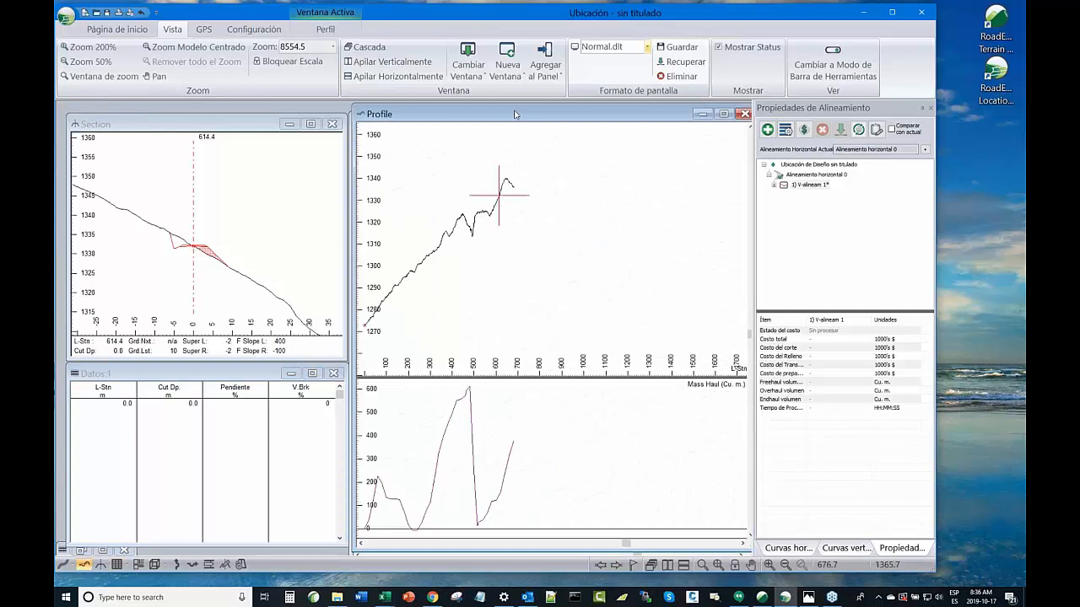
pyautogui.moveTo(516, 115); pyautogui.dragTo(514, 113)
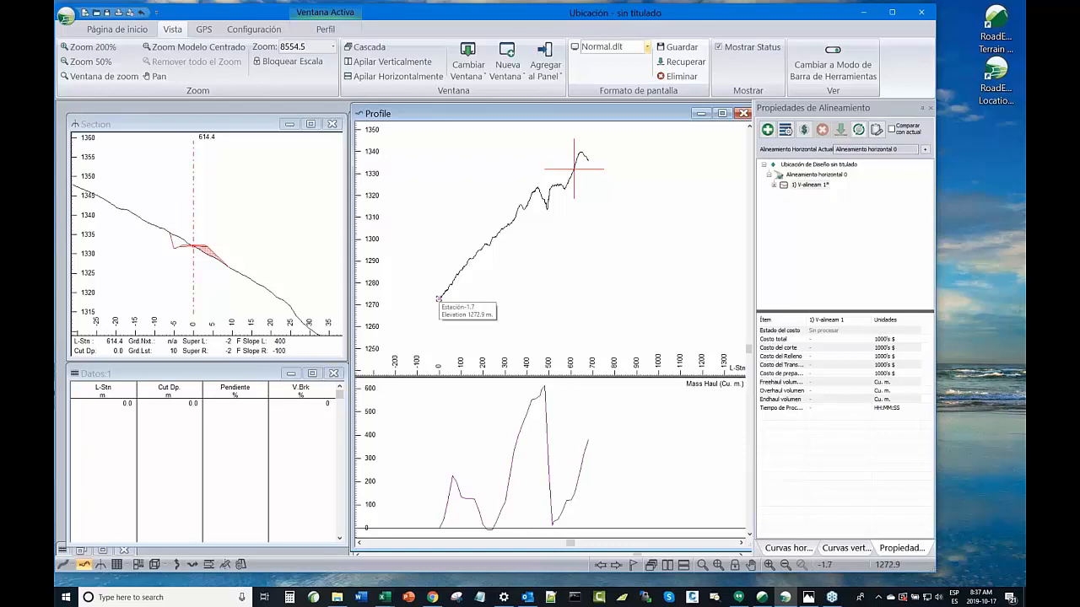
# Start the vertical alignment with an IP at station 0 and add one at about station 129.4 on a 12% grade
pyautogui.click(439, 299)
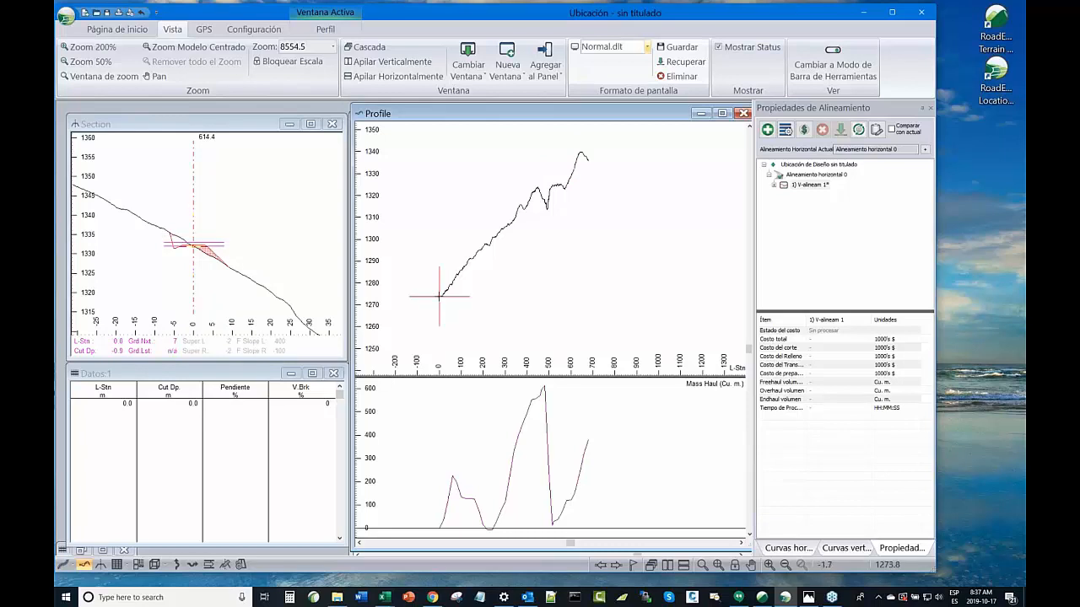
pyautogui.click(438, 296)
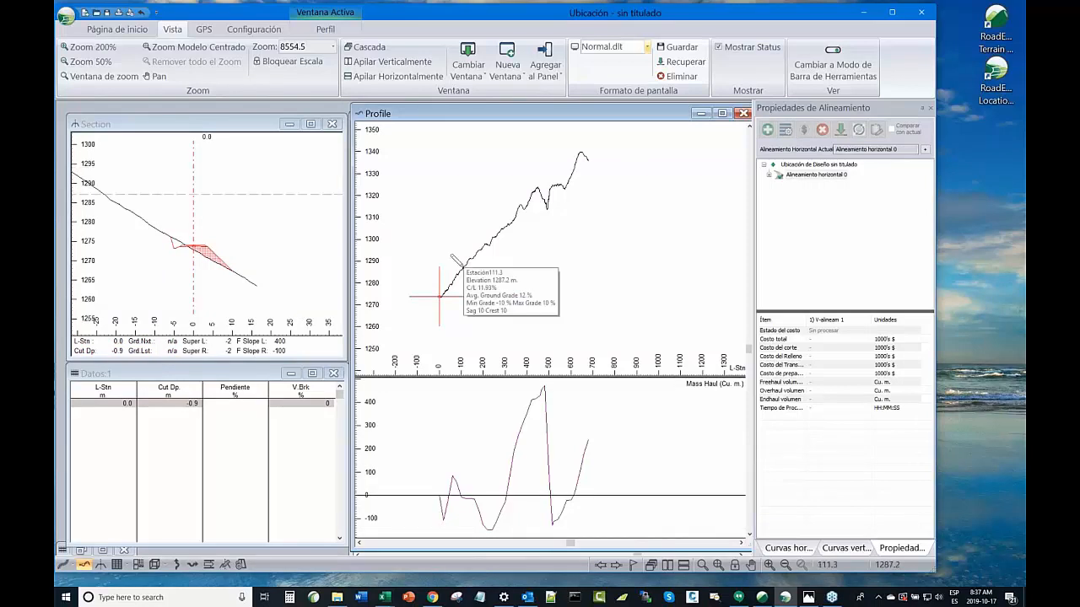
pyautogui.scroll(3, 461, 266)
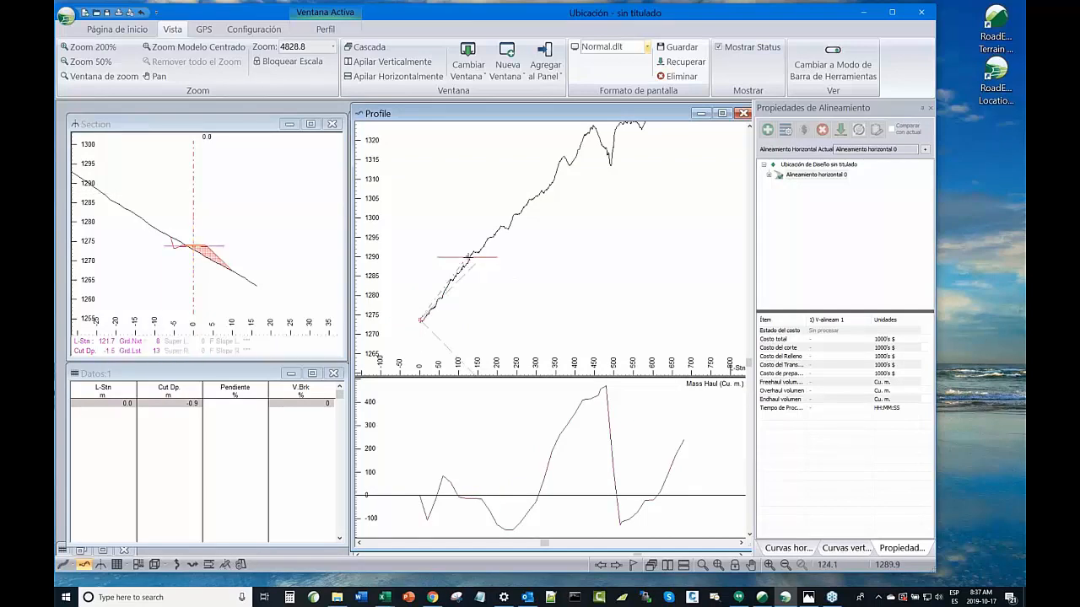
pyautogui.click(468, 257)
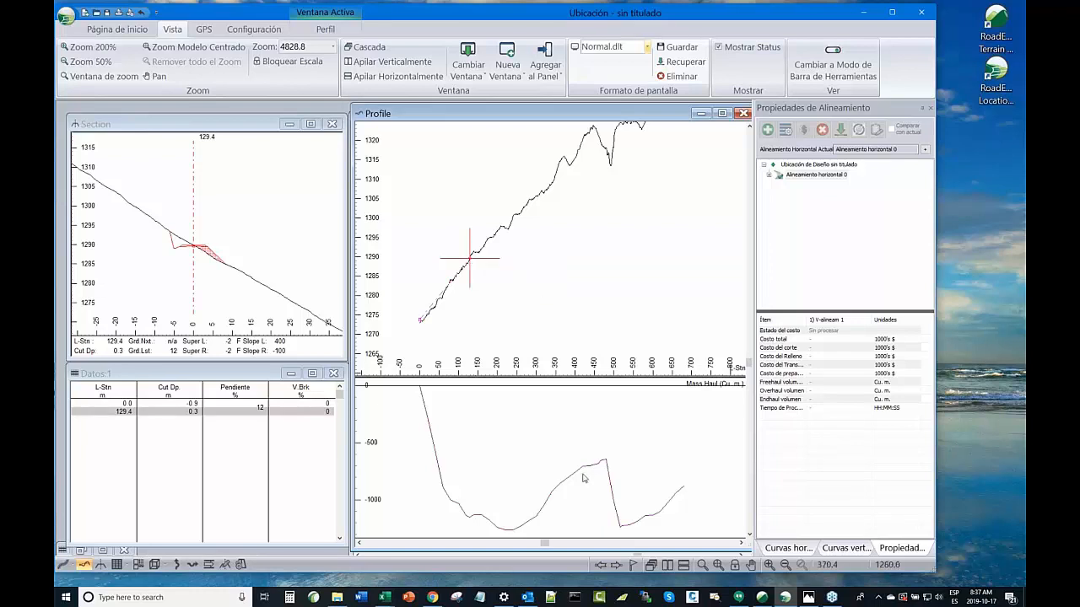
# Add vertical IPs along the ground profile at about stations 207.6, 289.7 and 384.9, with grades of 10%, 9% and 9%
pyautogui.click(499, 228)
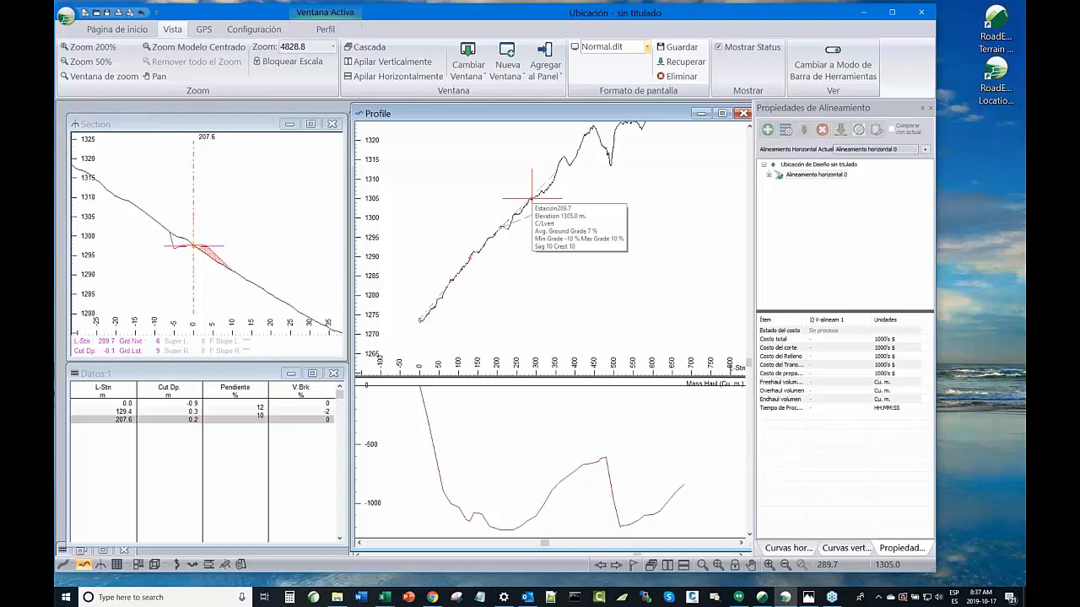
pyautogui.click(531, 198)
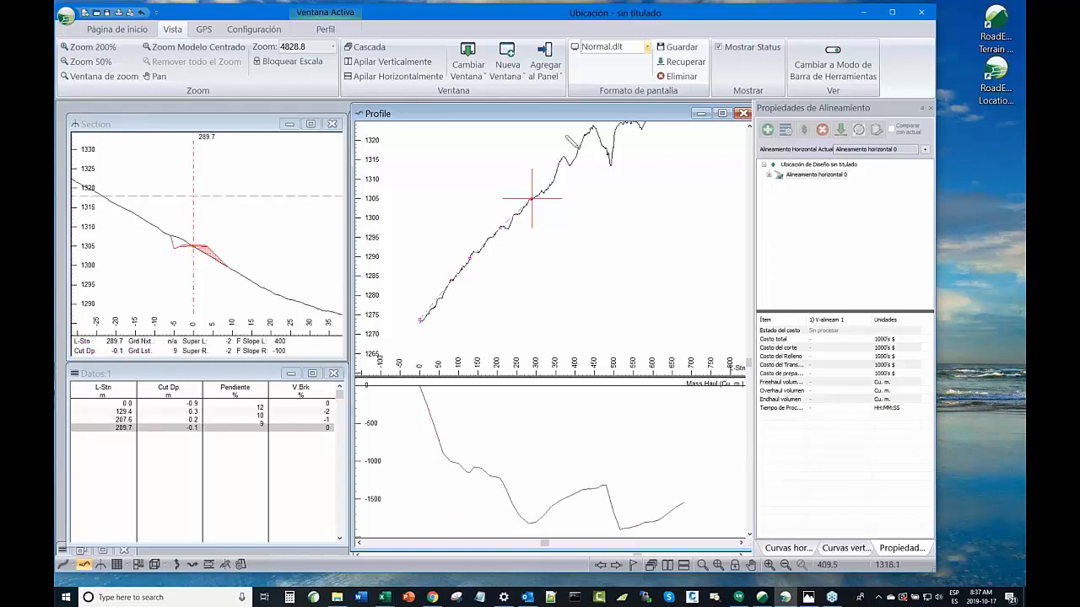
pyautogui.click(568, 166)
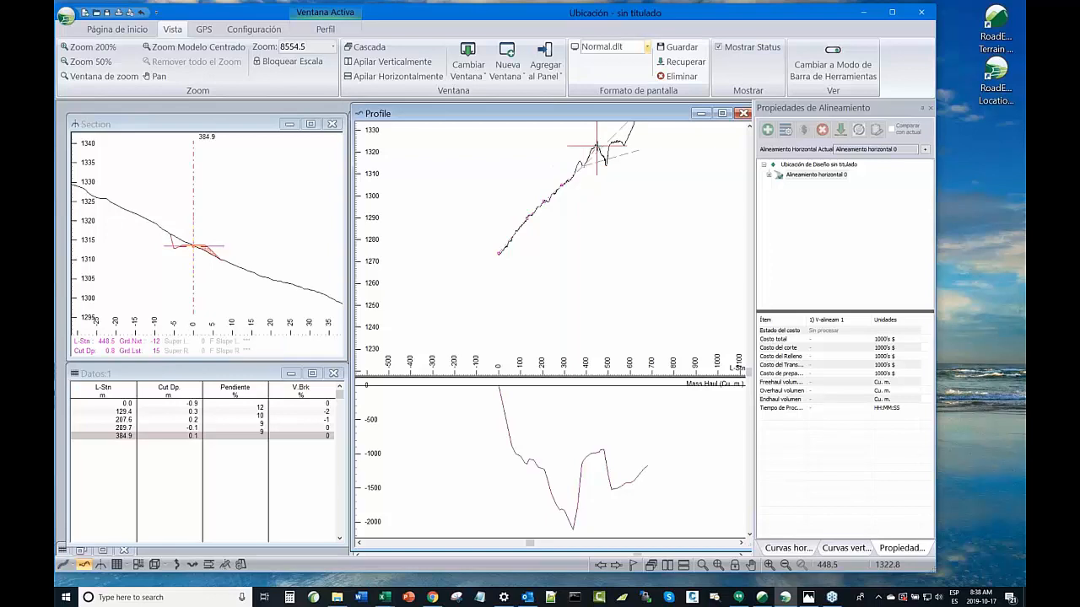
# Add vertical IPs at about station 451.1 on a 14% grade and station 506.0 on a -2% grade
pyautogui.click(596, 145)
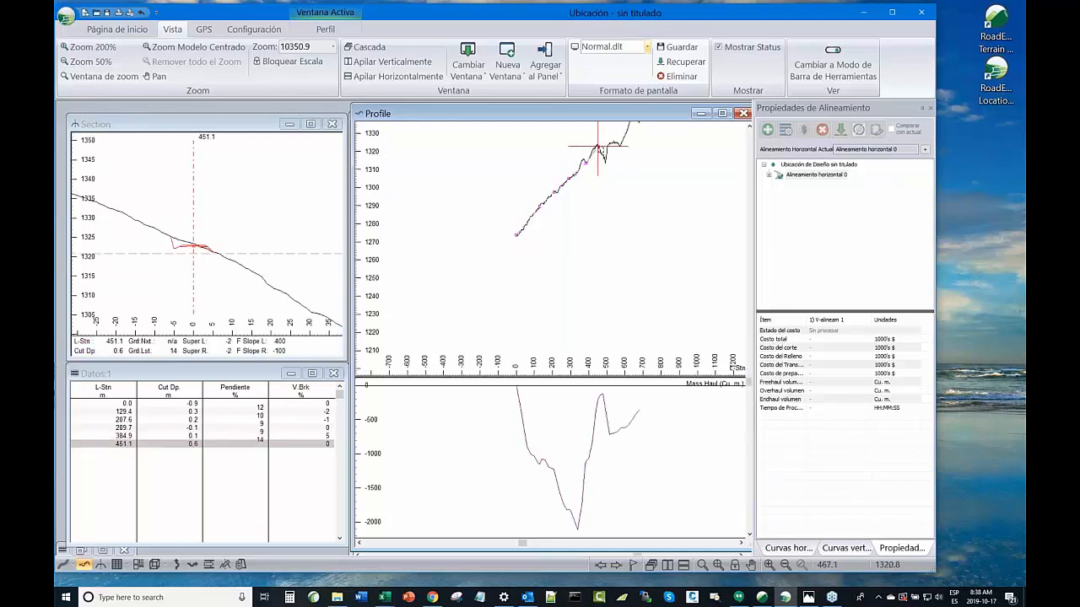
pyautogui.scroll(-1, 597, 146)
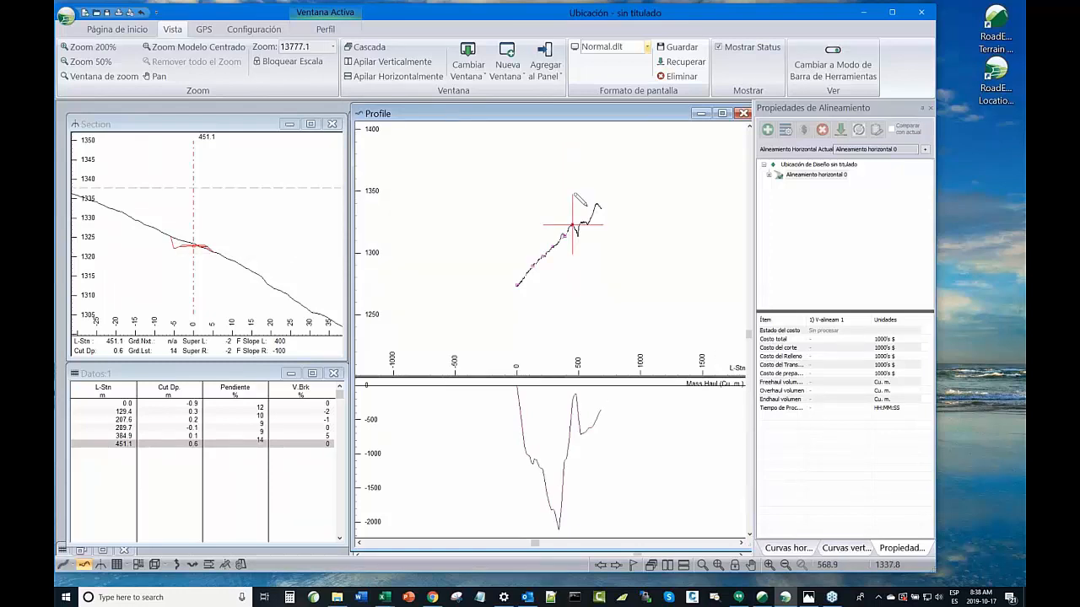
pyautogui.scroll(2, 580, 200)
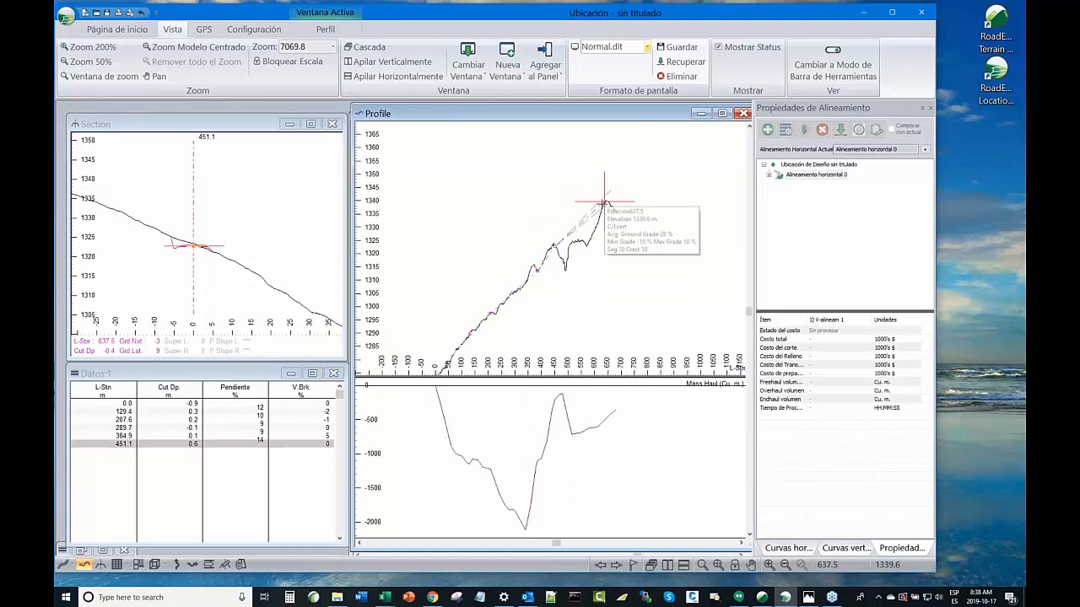
pyautogui.click(568, 246)
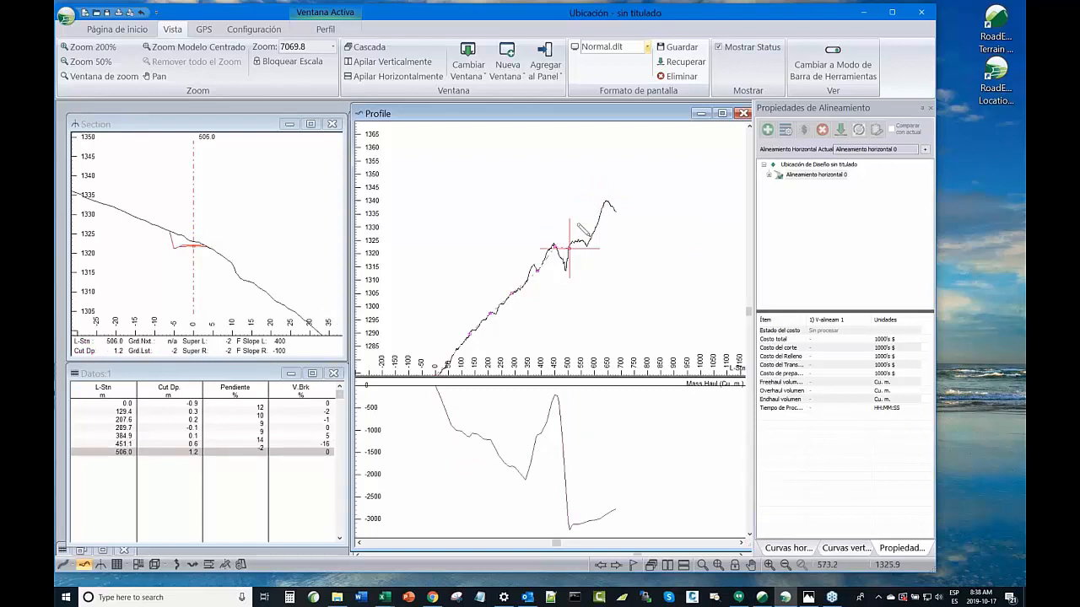
# Finish the vertical alignment with IPs at about stations 588.0 (6% grade) and 675.7 (11% grade), and leave IP editing
pyautogui.click(590, 237)
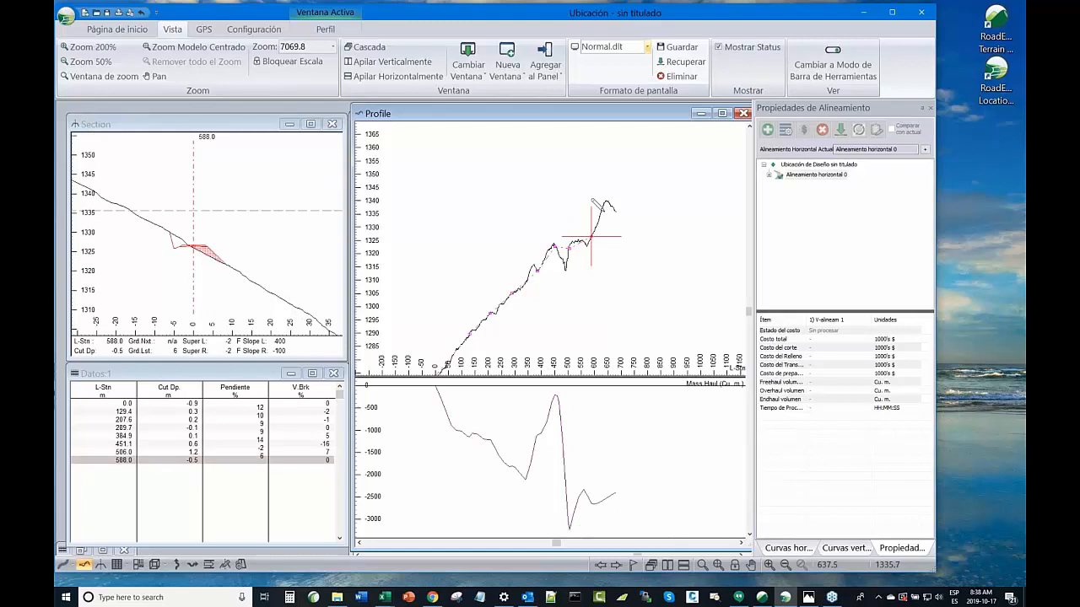
pyautogui.click(614, 210)
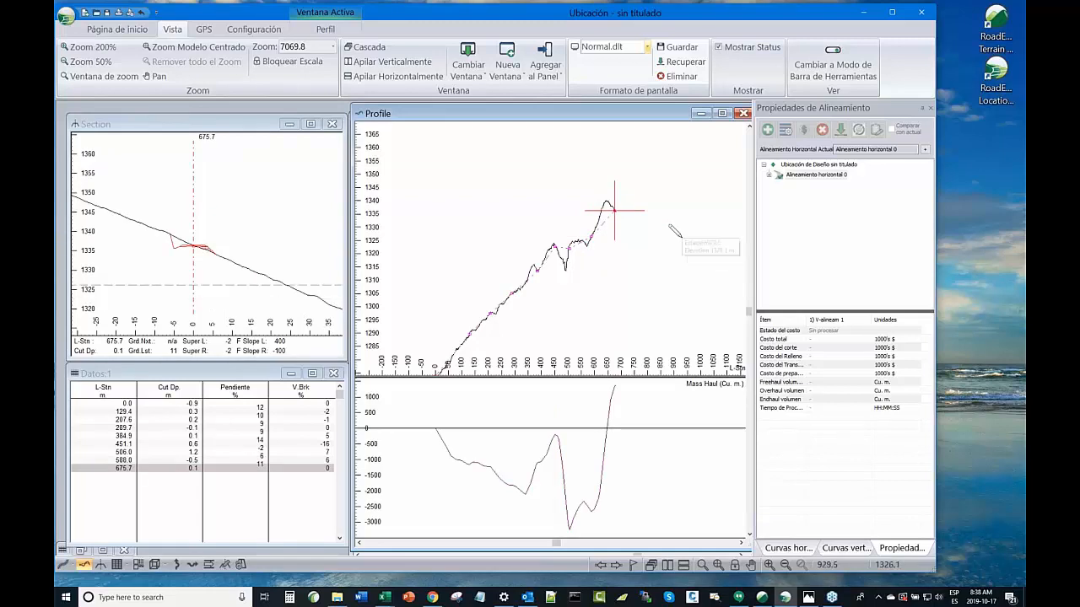
pyautogui.rightClick(677, 239)
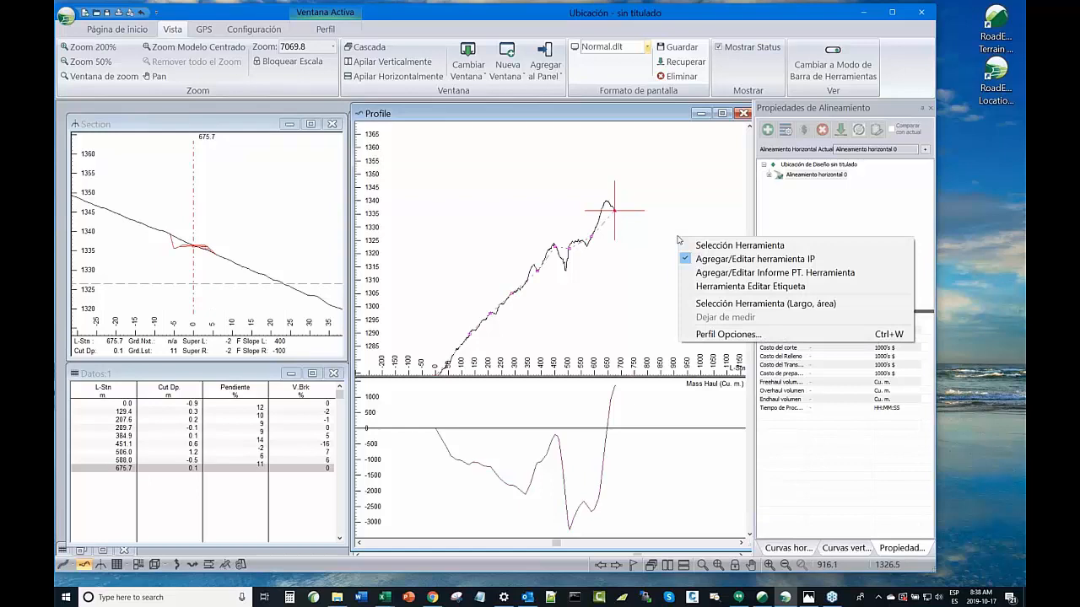
pyautogui.click(460, 347)
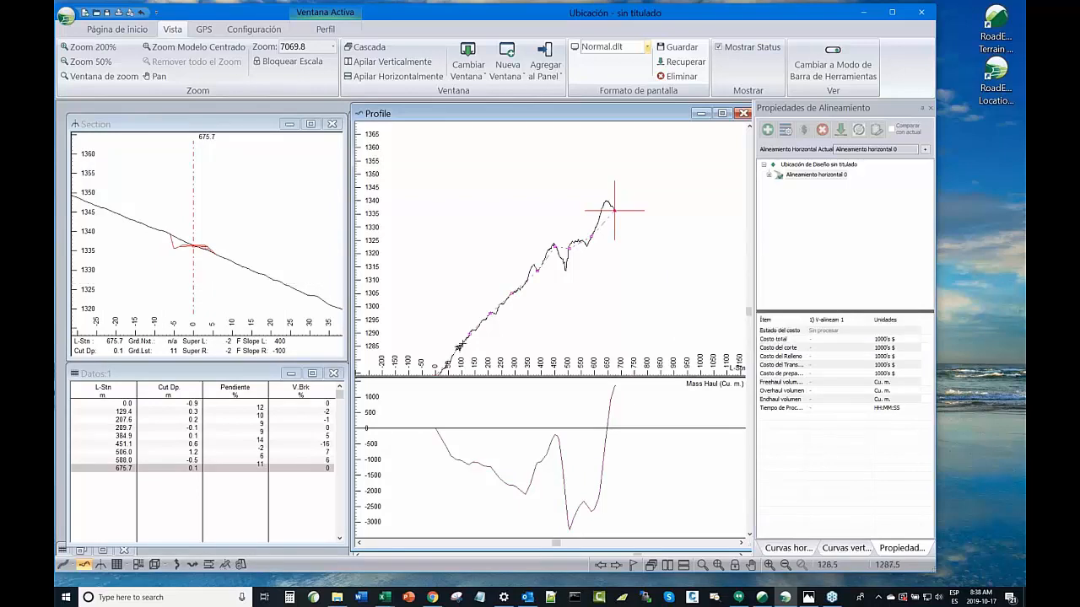
# Examine how closely the finished vertical alignment follows the ground line along the whole profile
pyautogui.scroll(1, 492, 321)
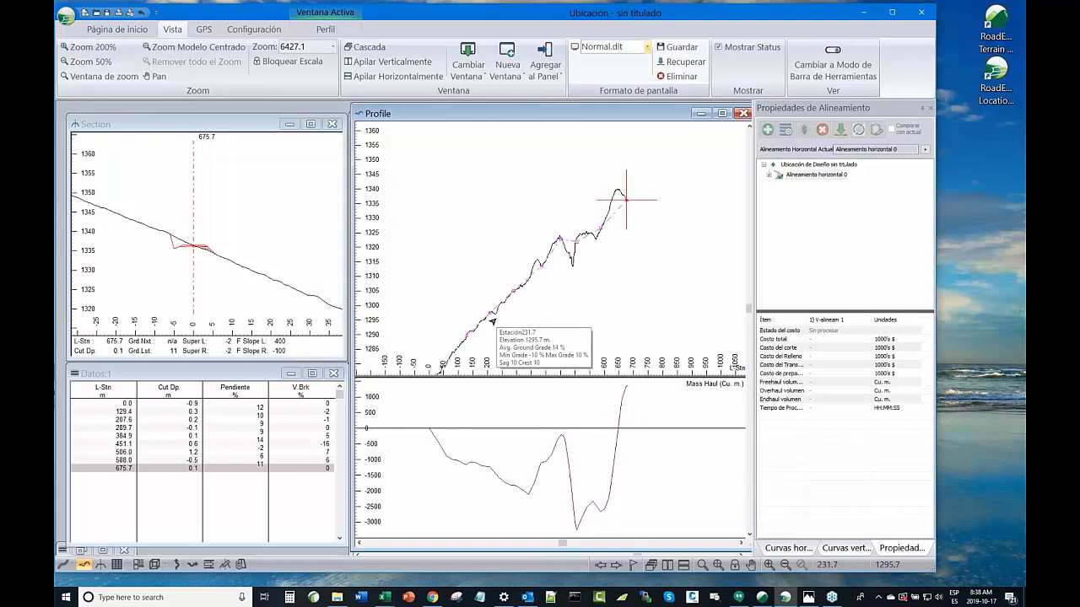
pyautogui.scroll(3, 493, 321)
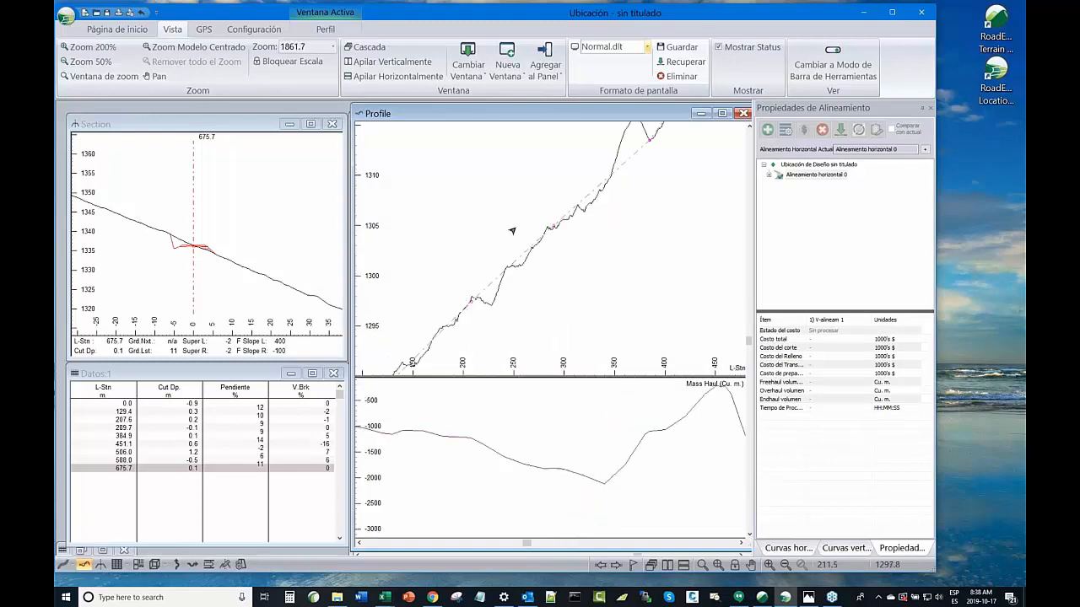
pyautogui.moveTo(535, 251)
pyautogui.moveTo(666, 238)
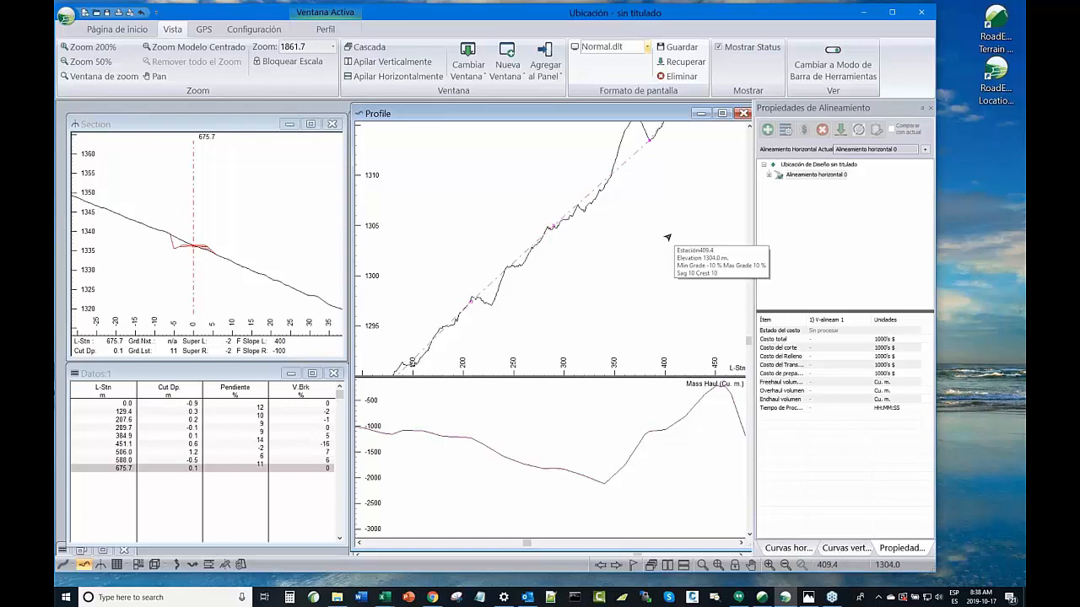
pyautogui.scroll(-1, 662, 236)
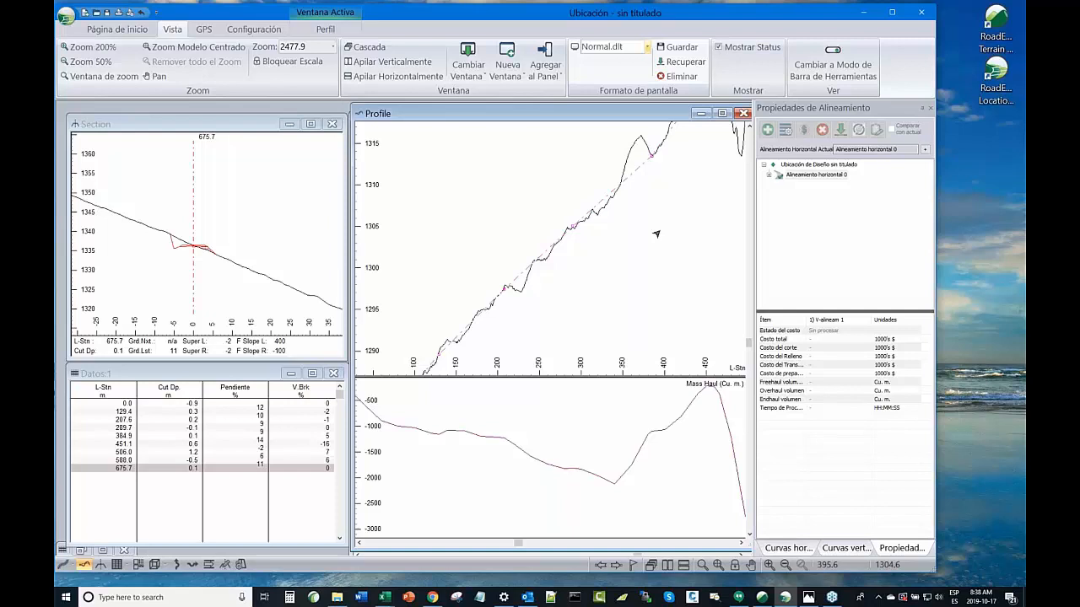
pyautogui.scroll(-2, 594, 251)
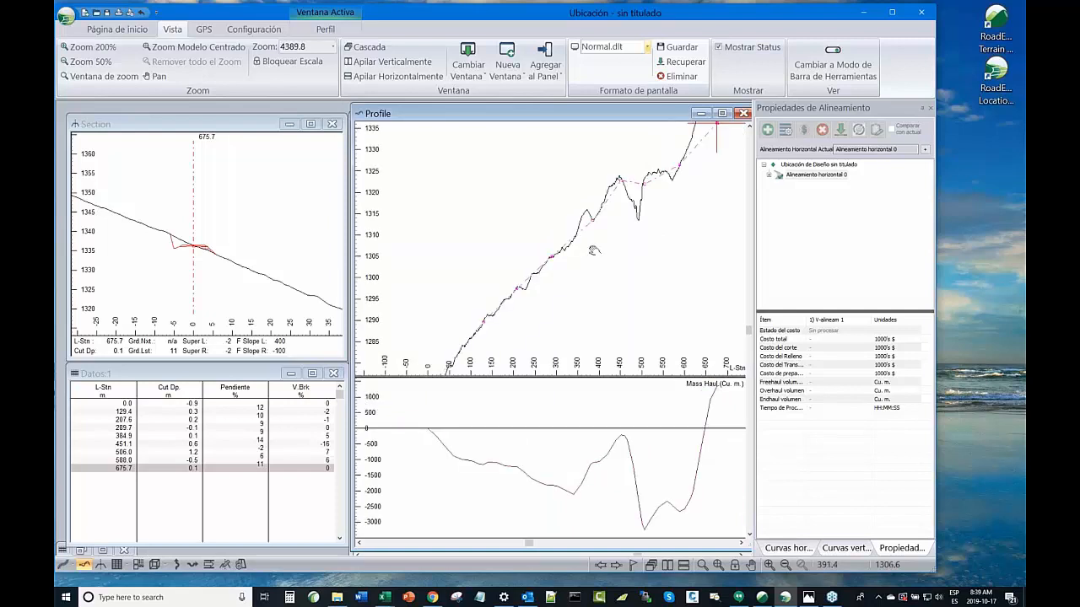
pyautogui.scroll(-1, 594, 251)
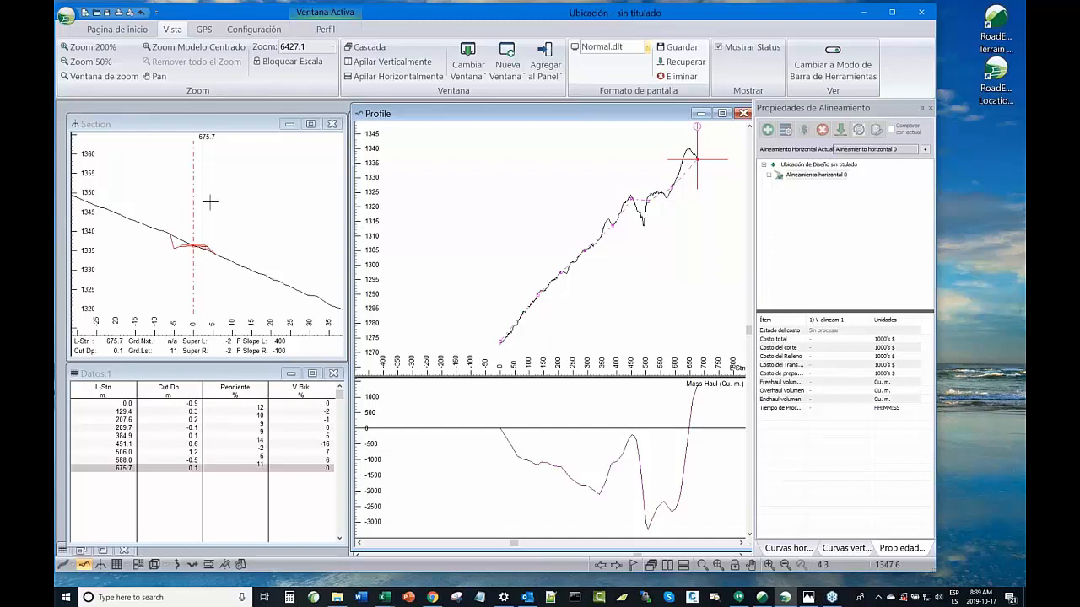
# Review the display options of the Section window, including the Encajar setting, and accept them
pyautogui.click(222, 125)
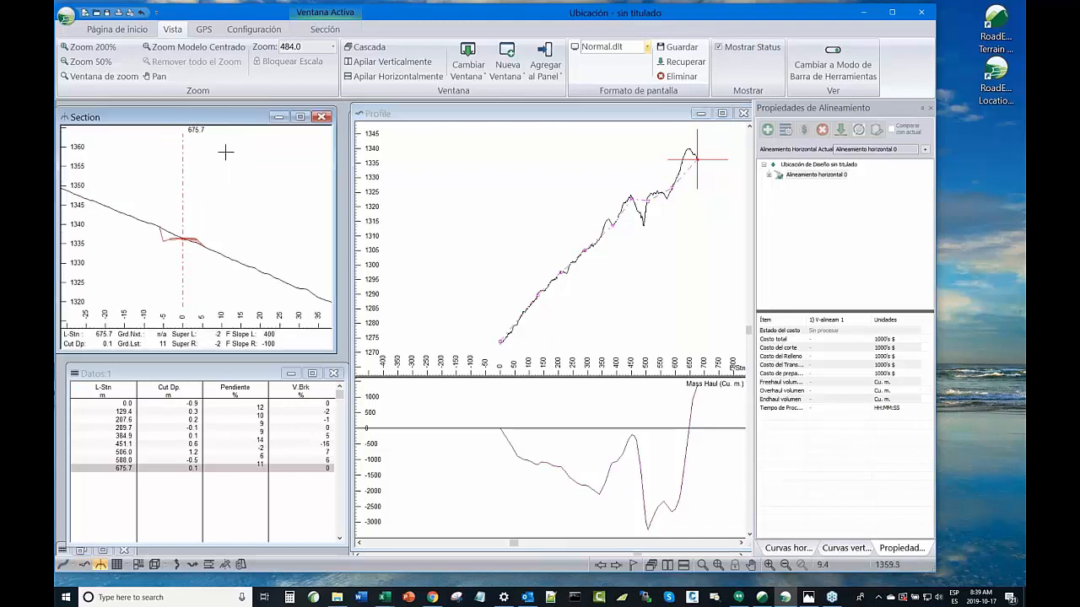
pyautogui.rightClick(244, 200)
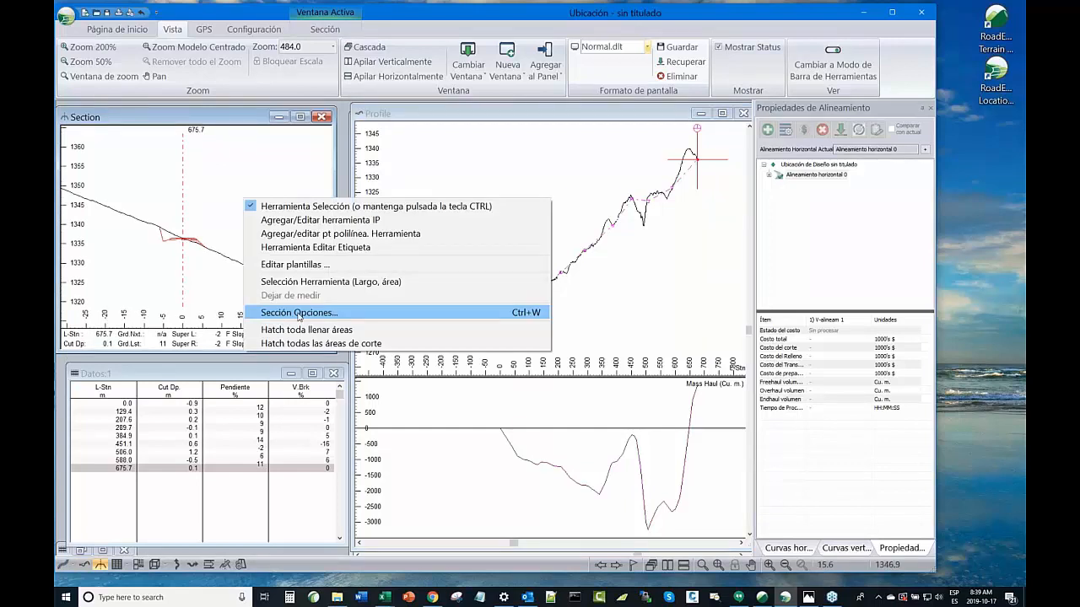
pyautogui.click(299, 313)
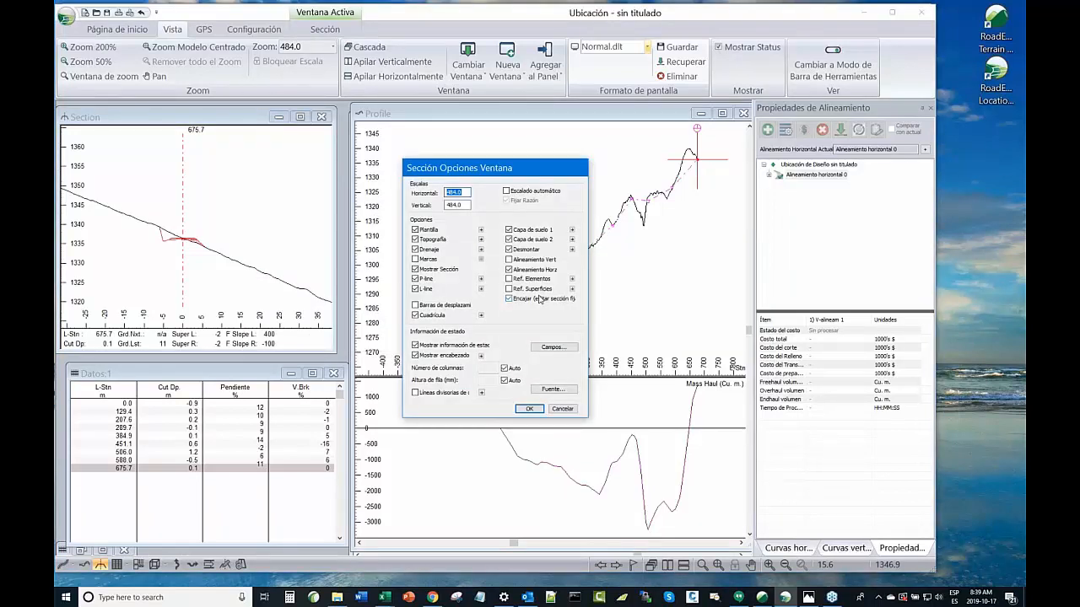
pyautogui.click(529, 409)
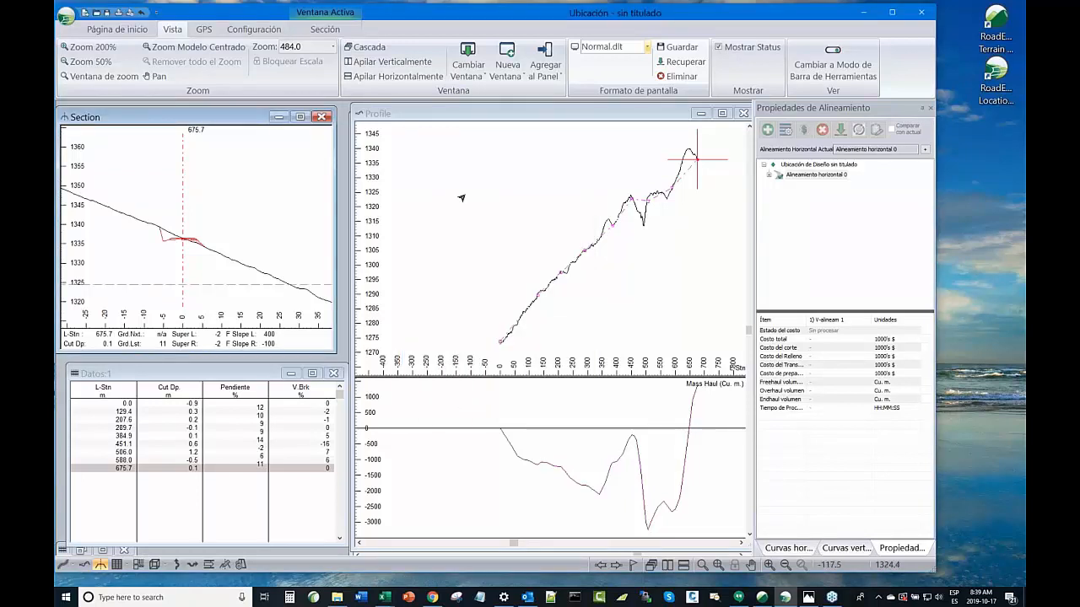
# Shift the road uphill in the cross section at station 675.7 to a cut depth of about 1.3 m
pyautogui.click(462, 197)
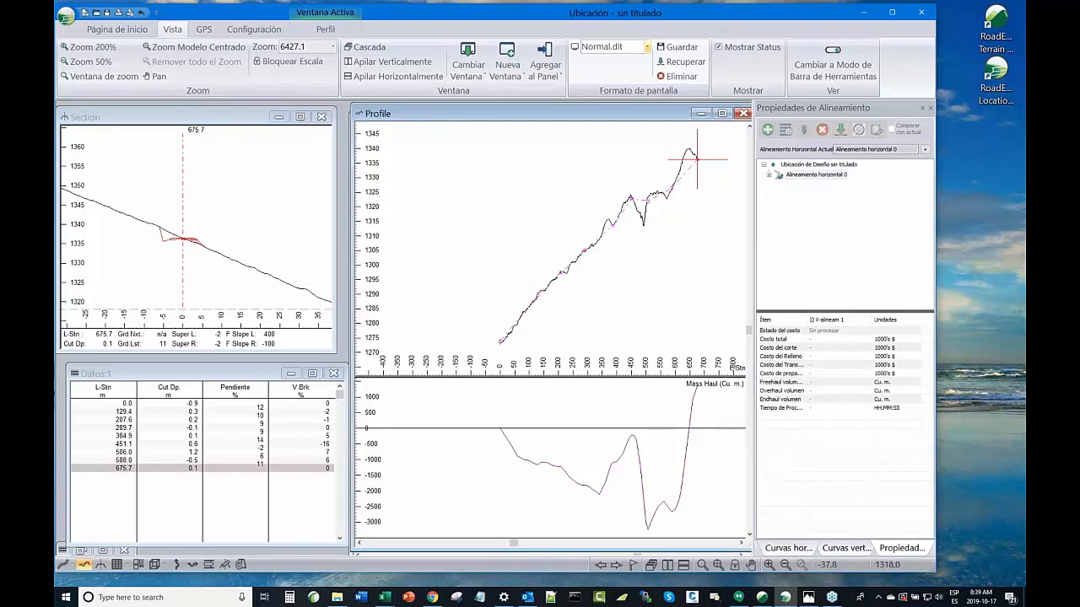
pyautogui.click(179, 238)
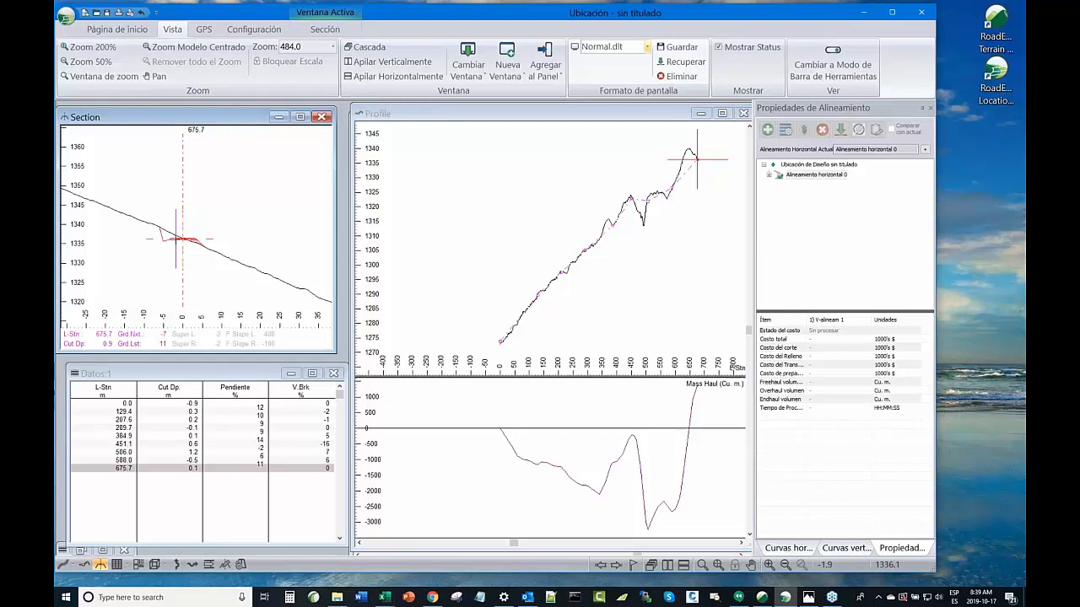
pyautogui.moveTo(176, 239); pyautogui.dragTo(173, 239)
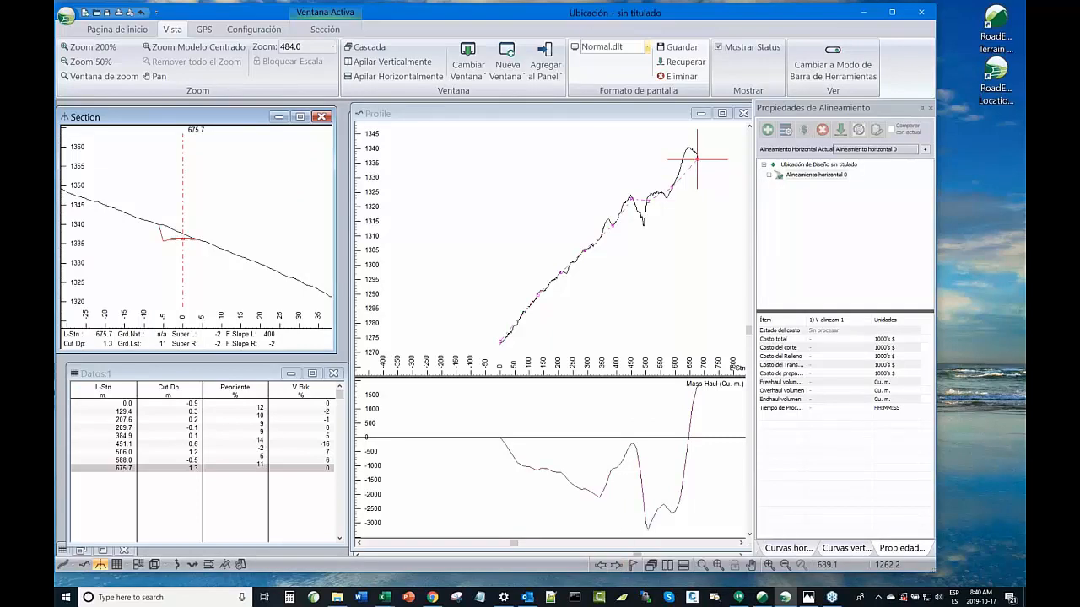
# Step back through the cross sections to station 500 and shift the road uphill there to a cut depth of about 1.5 m
pyautogui.click(602, 566)
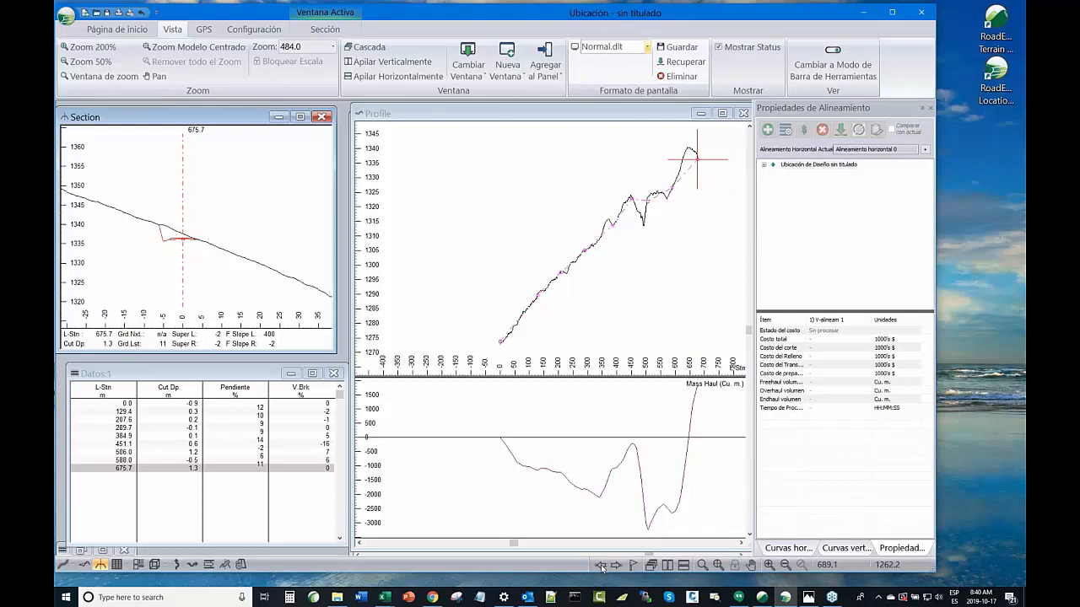
pyautogui.click(601, 565)
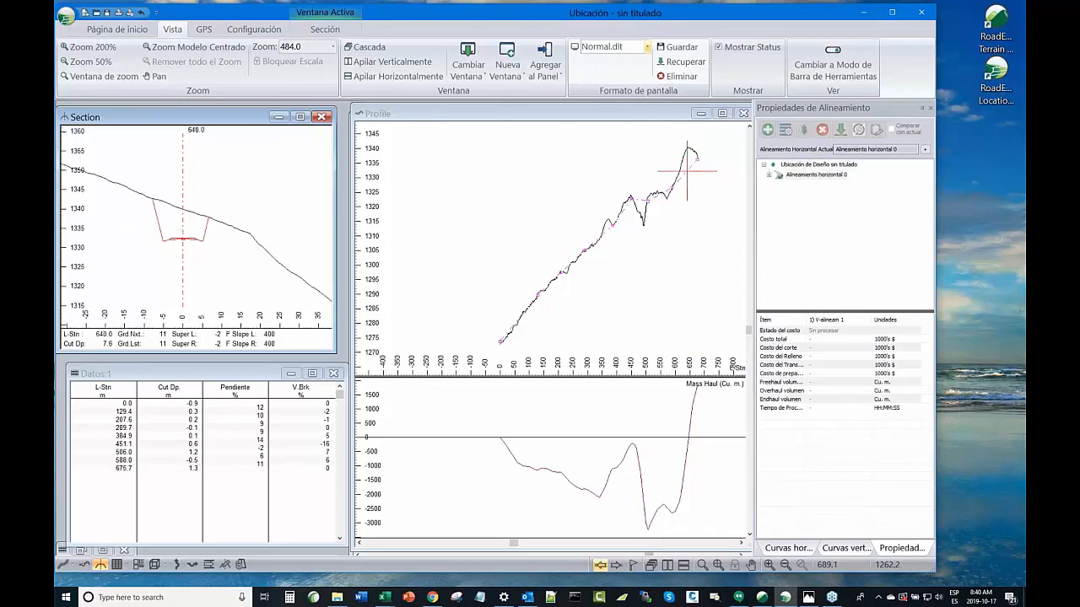
pyautogui.click(600, 566)
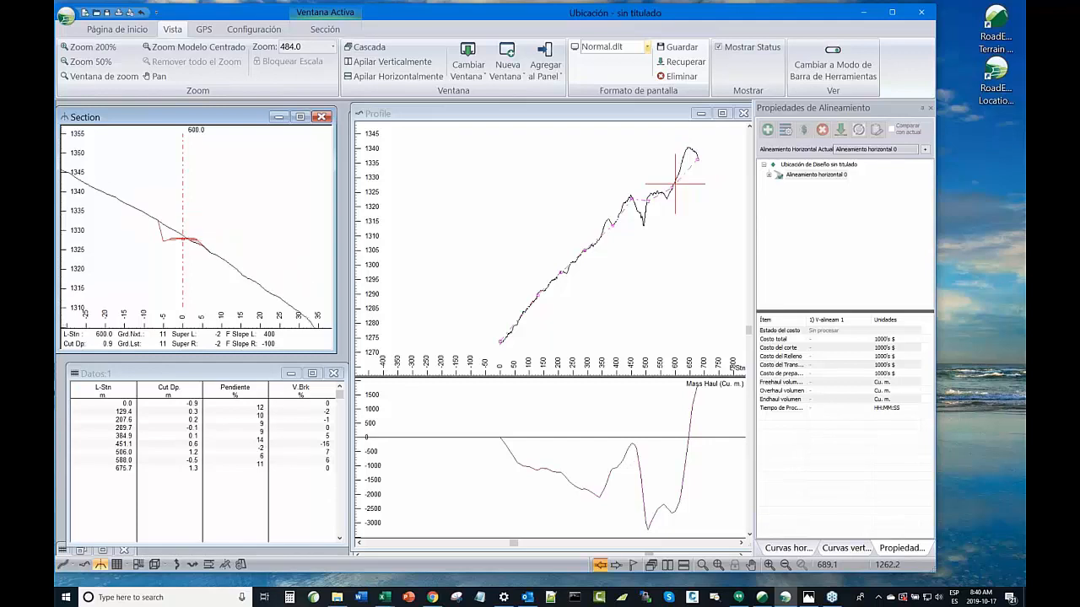
pyautogui.click(600, 566)
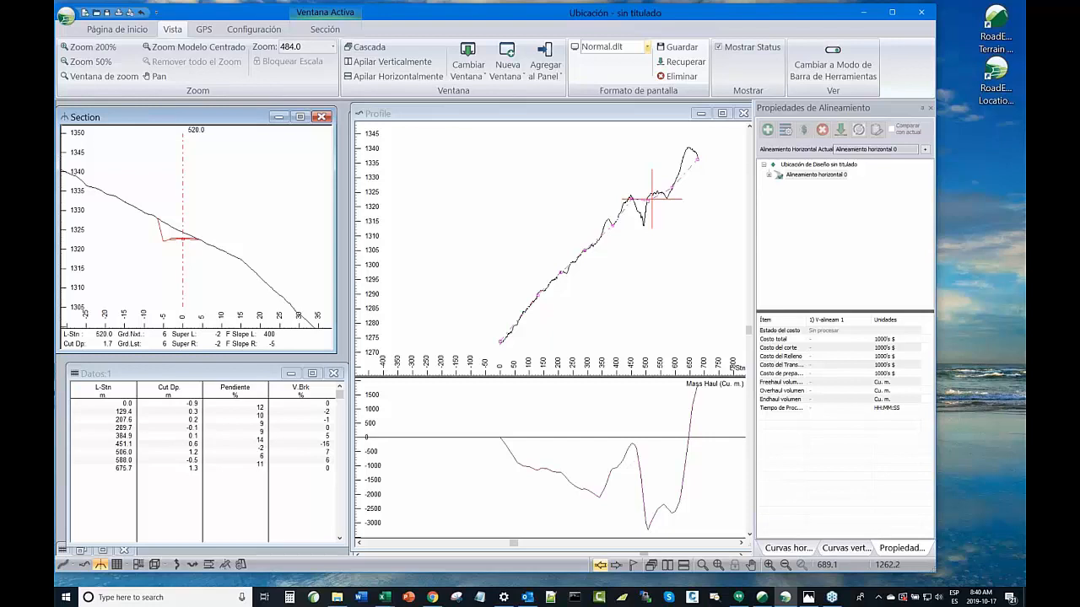
pyautogui.click(601, 566)
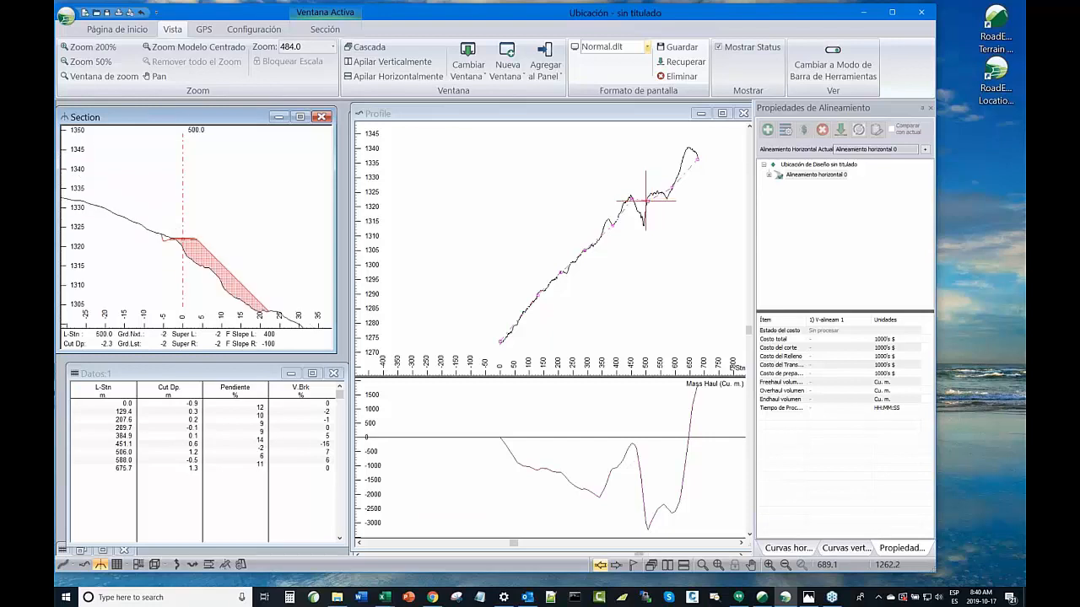
pyautogui.click(158, 239)
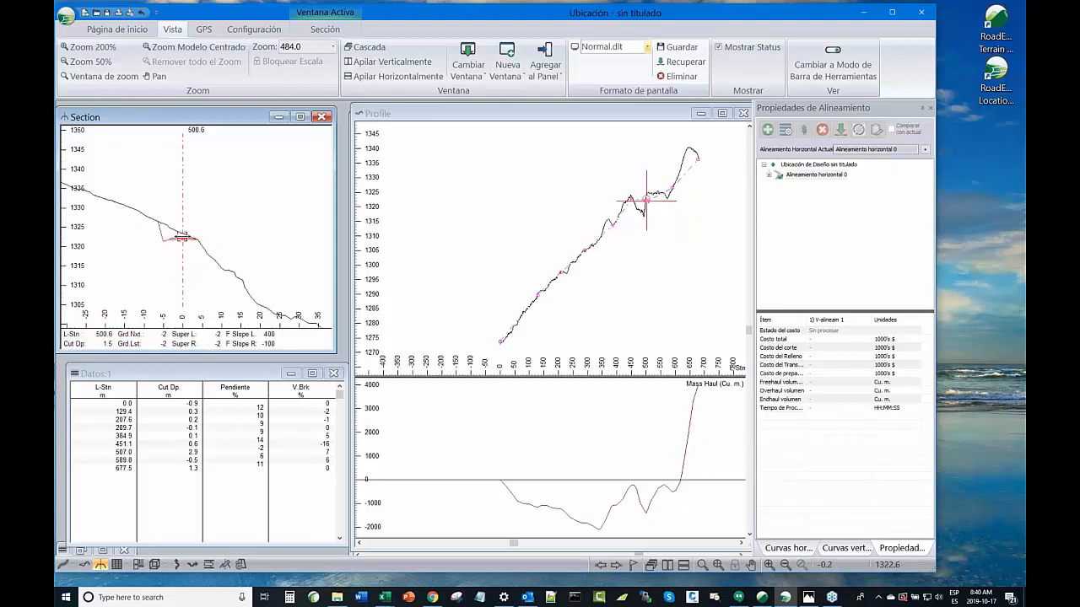
pyautogui.click(600, 567)
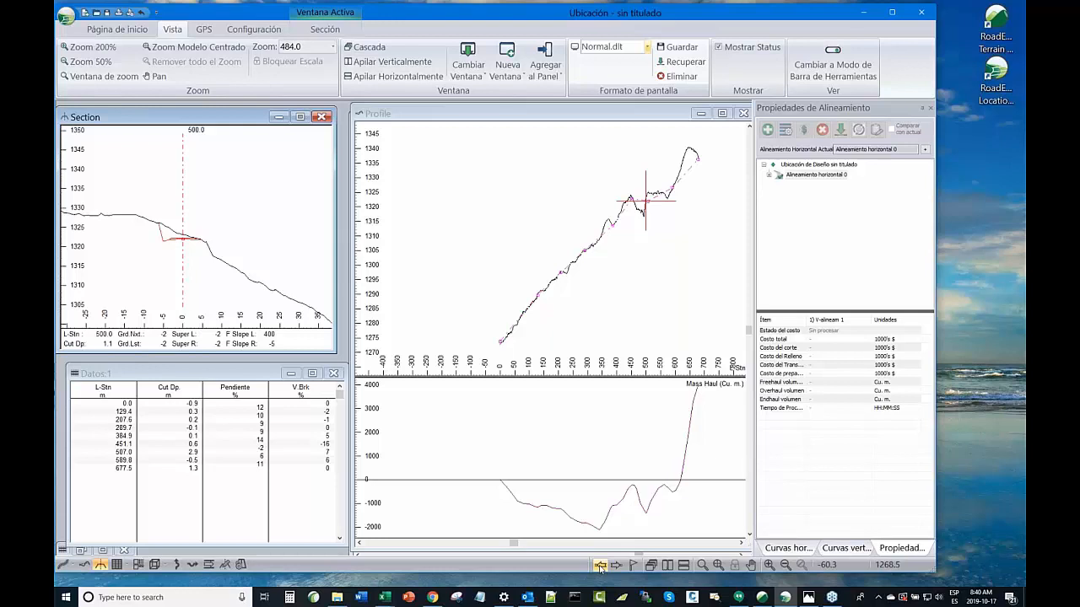
# Go back to the cross section at station 480 and shift the road uphill there to a cut depth of about 1.4 m
pyautogui.click(599, 567)
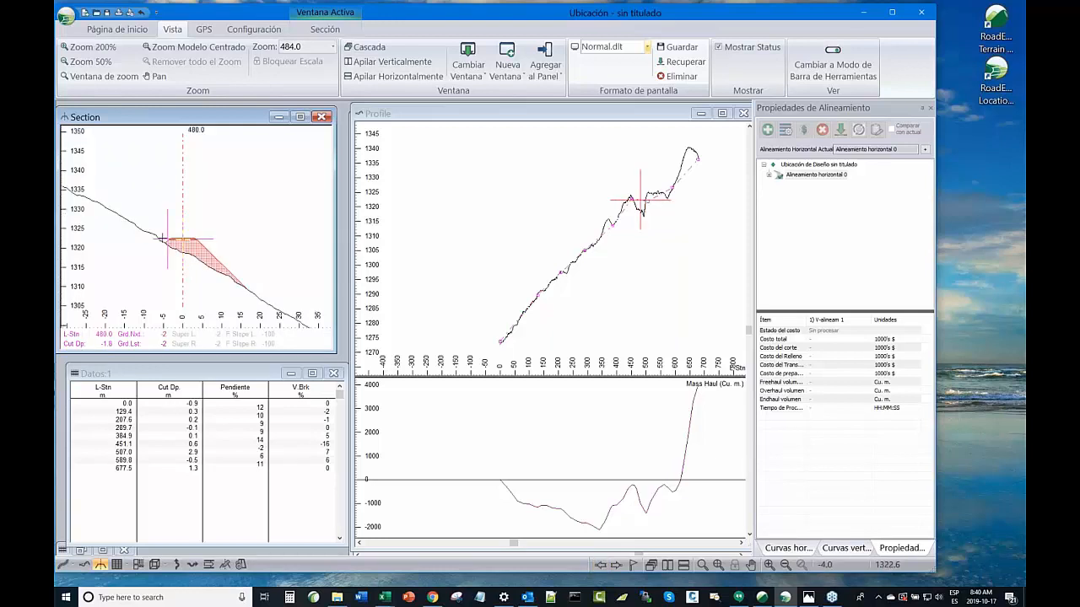
pyautogui.moveTo(162, 239); pyautogui.dragTo(157, 239)
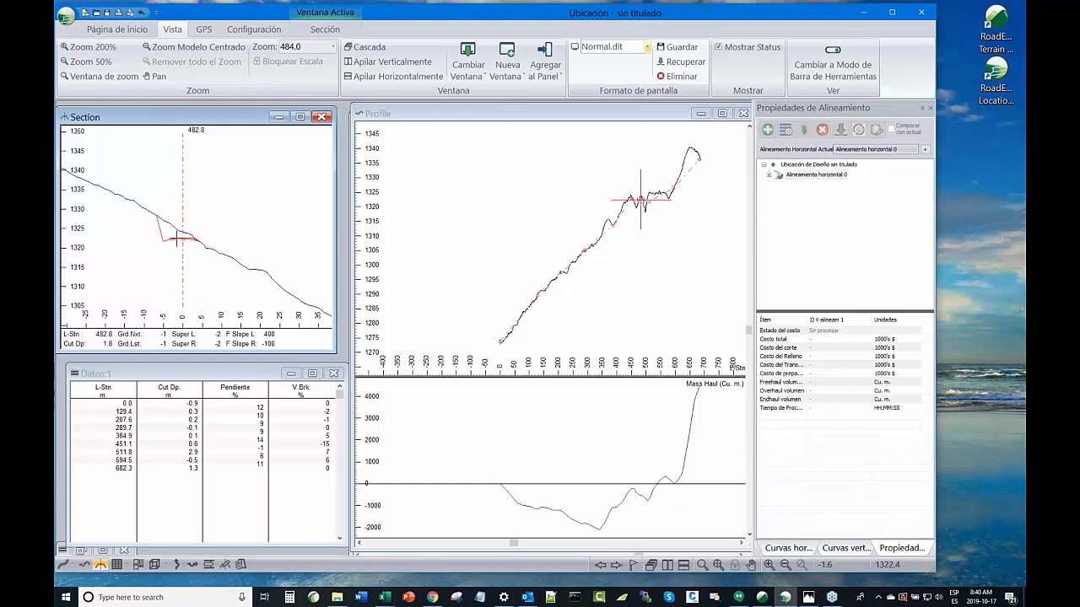
pyautogui.moveTo(176, 238); pyautogui.dragTo(180, 239)
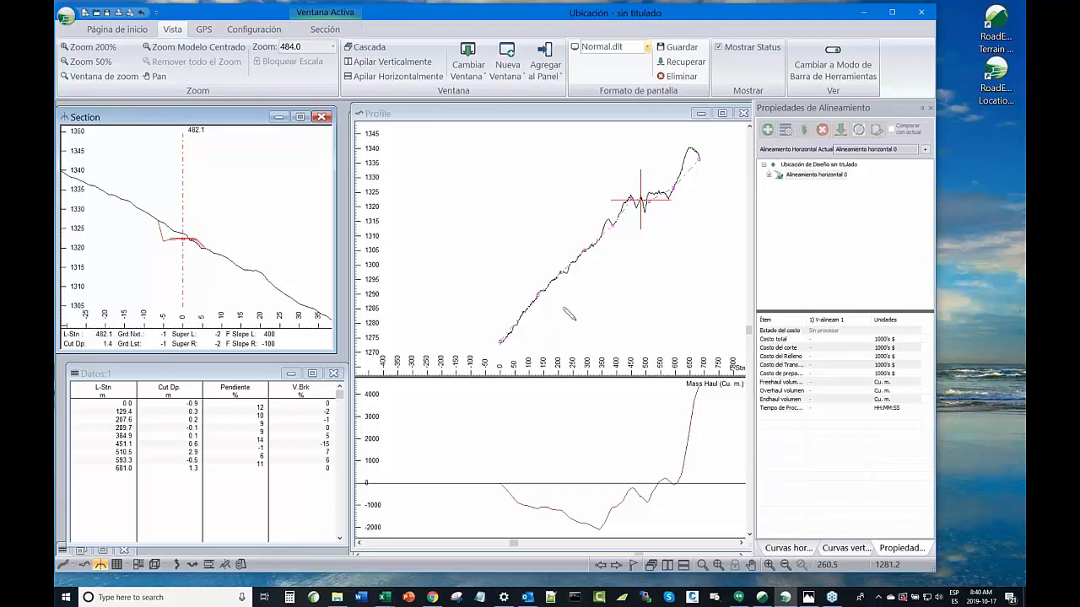
# Examine the road's footprint in the plan view around the sharp bend near station 482 and at the road's end
pyautogui.click(63, 564)
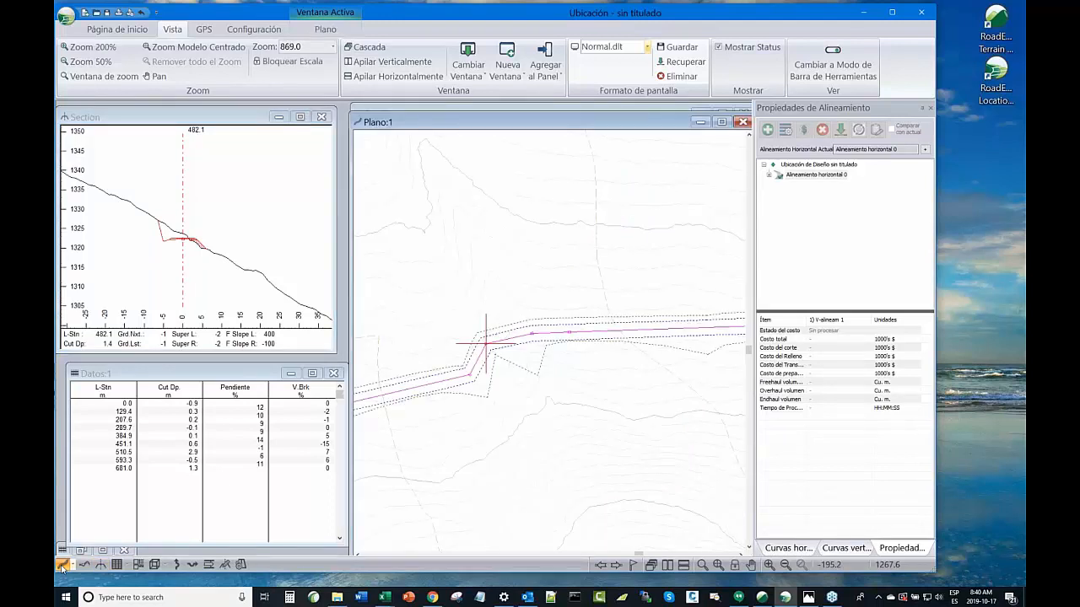
pyautogui.scroll(1, 534, 360)
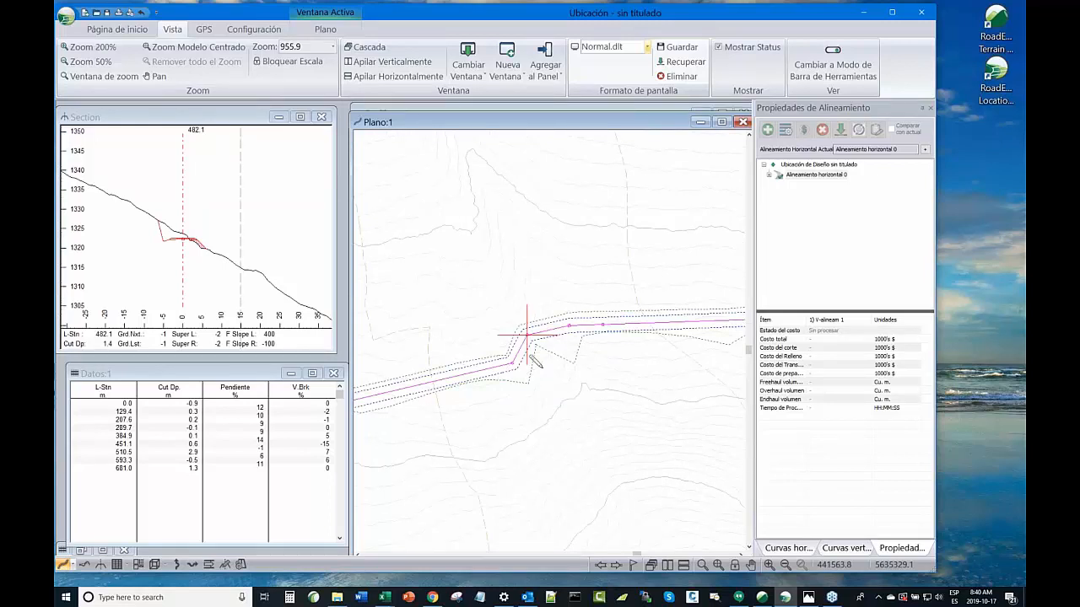
pyautogui.scroll(5, 534, 360)
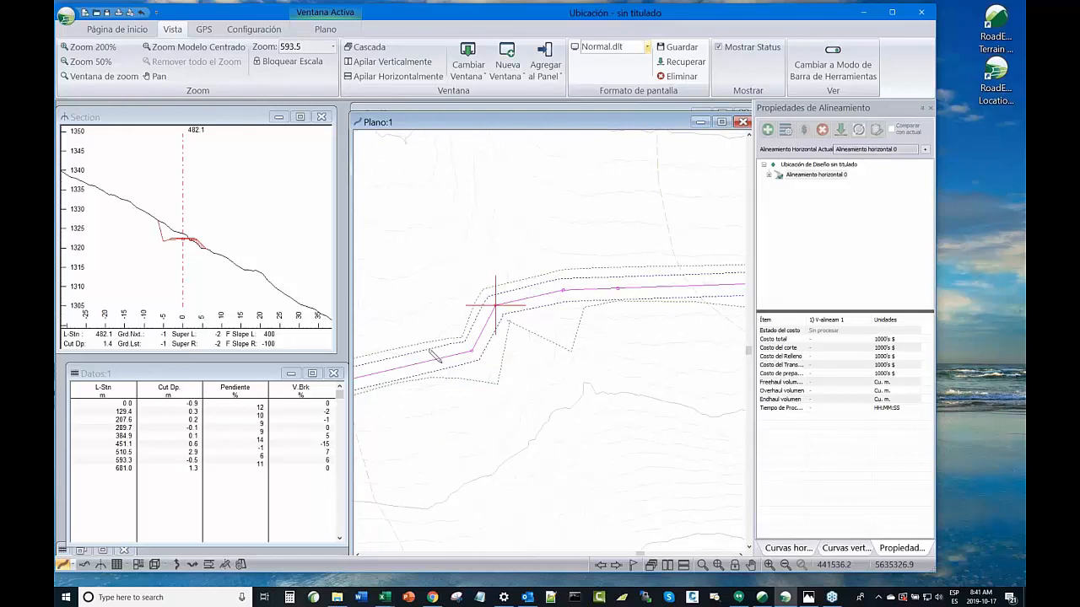
pyautogui.scroll(-8, 645, 360)
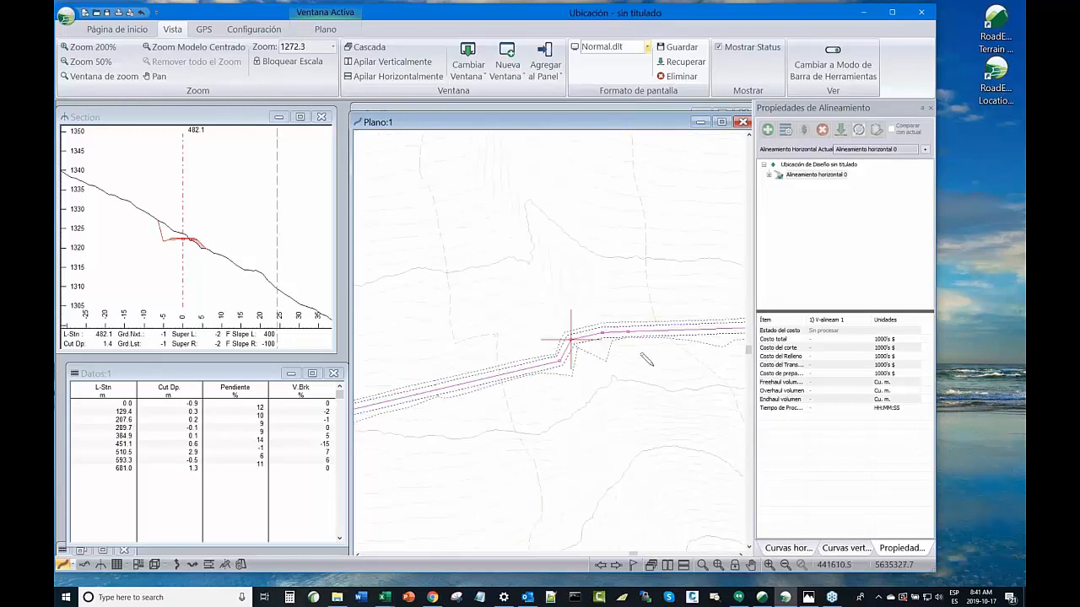
pyautogui.scroll(6, 603, 361)
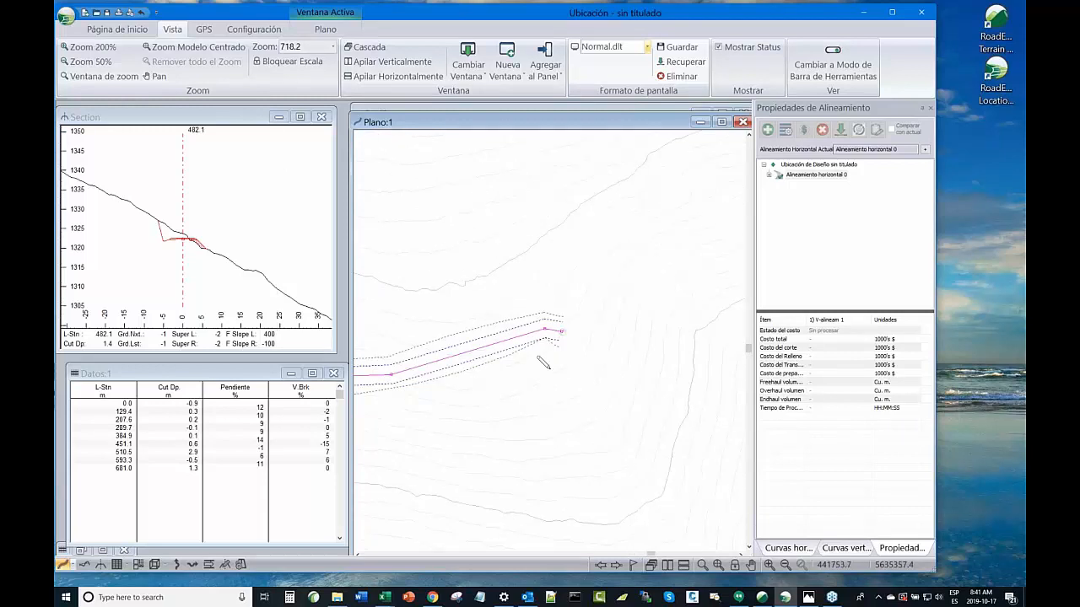
pyautogui.scroll(10, 561, 363)
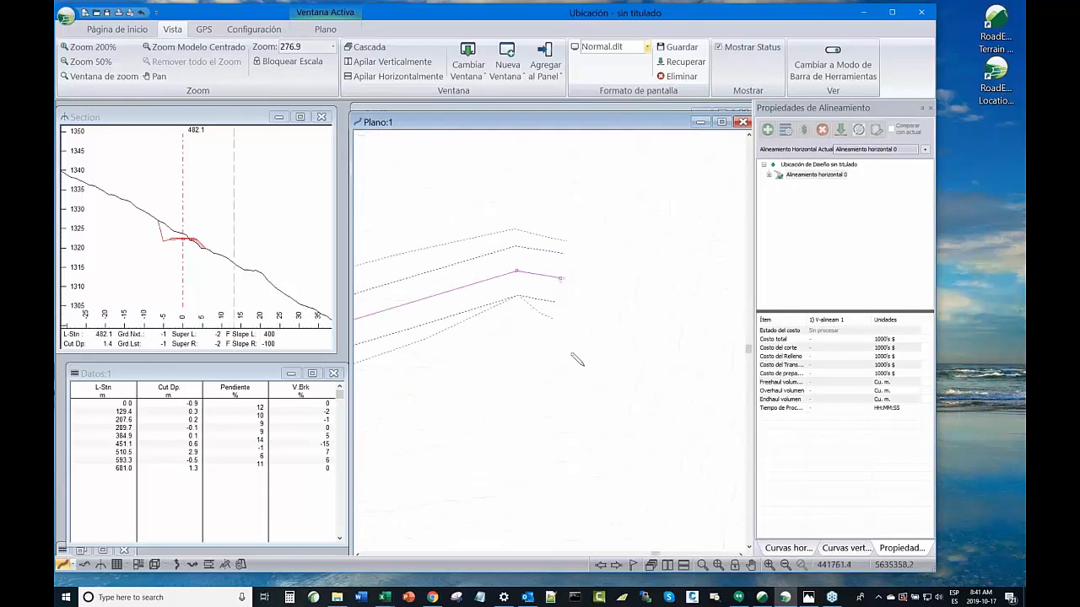
pyautogui.scroll(2, 577, 360)
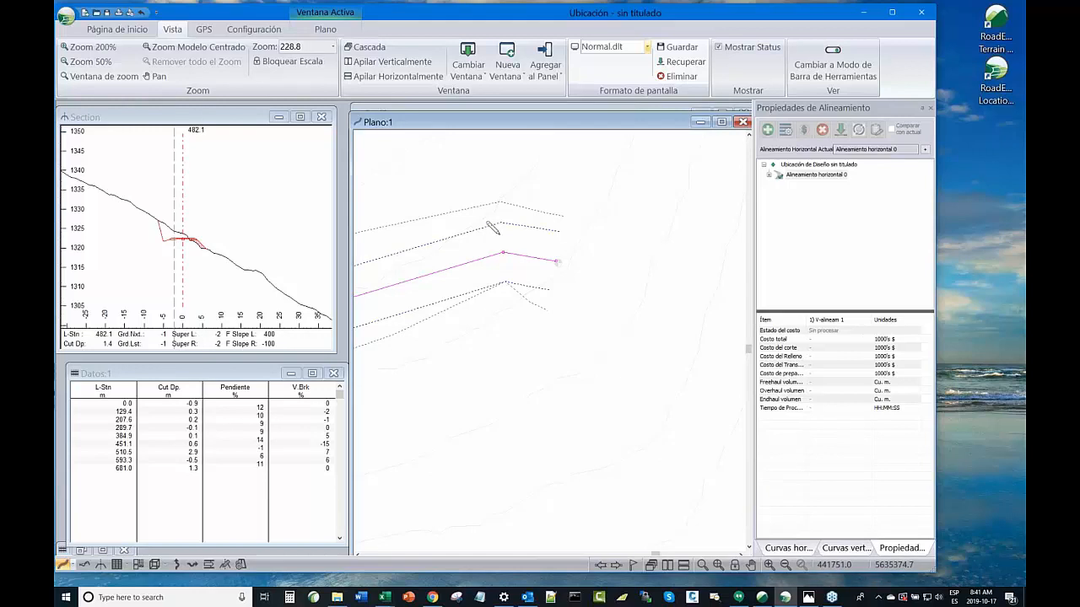
pyautogui.scroll(-2, 518, 287)
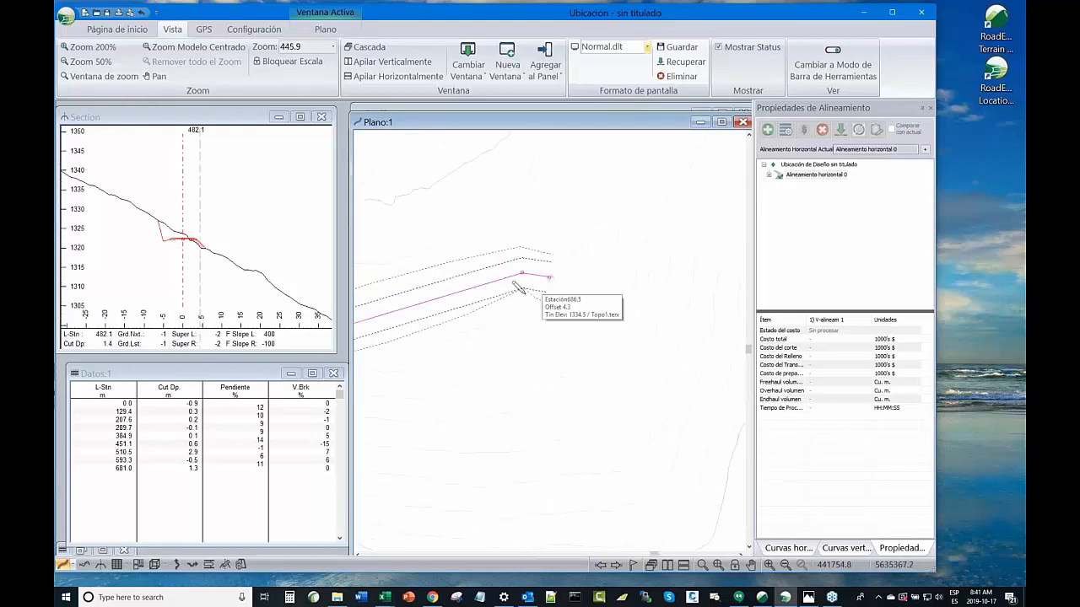
pyautogui.moveTo(518, 287); pyautogui.dragTo(593, 316, button='middle')
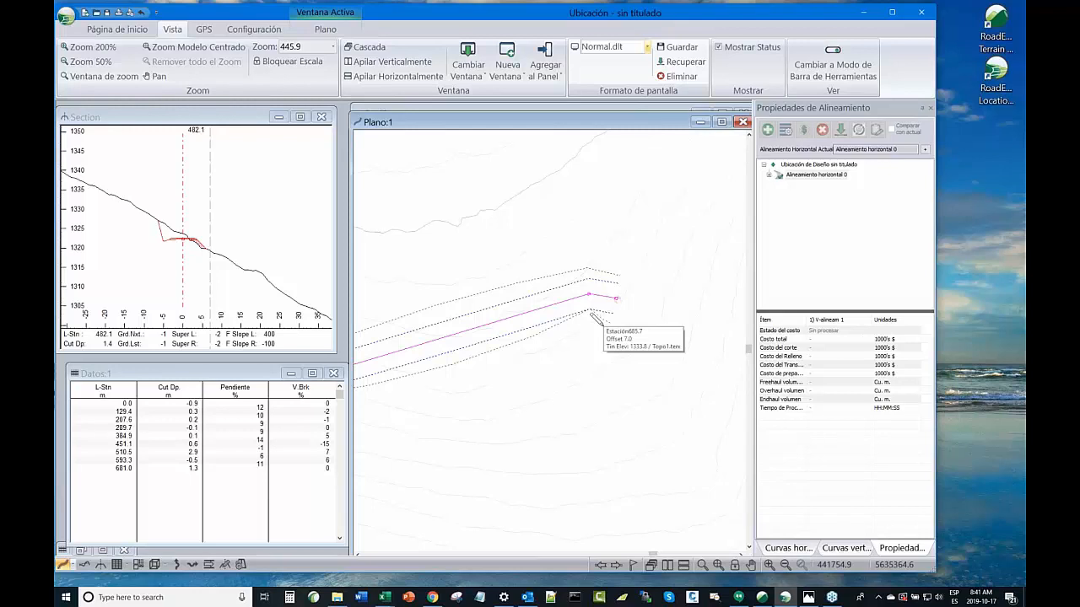
pyautogui.scroll(1, 592, 316)
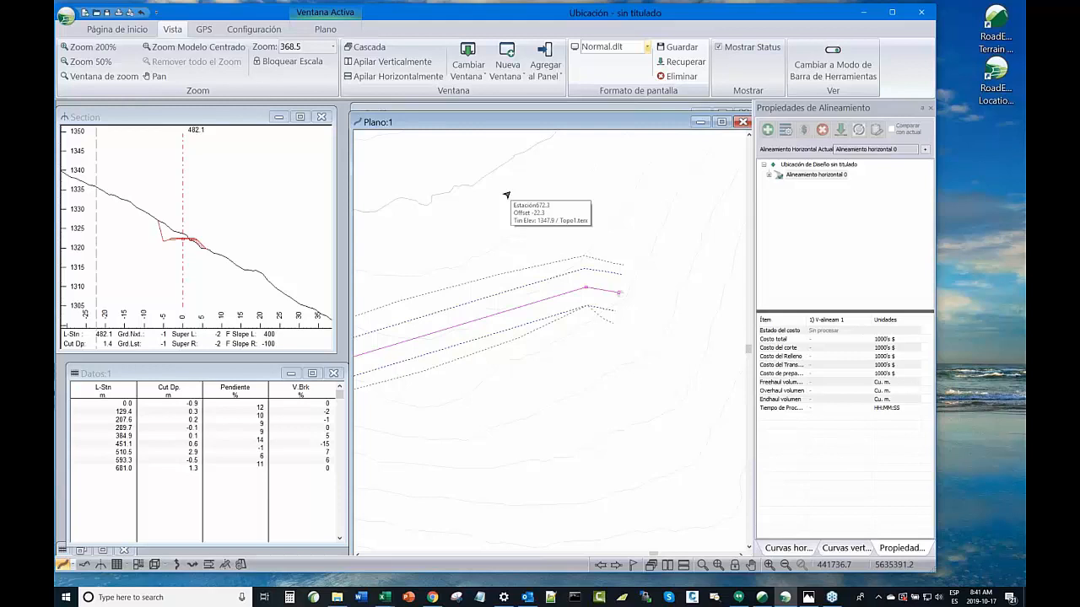
# Set up a new template range in the parameters by range, using the LND Landing template from station 660
pyautogui.click(118, 30)
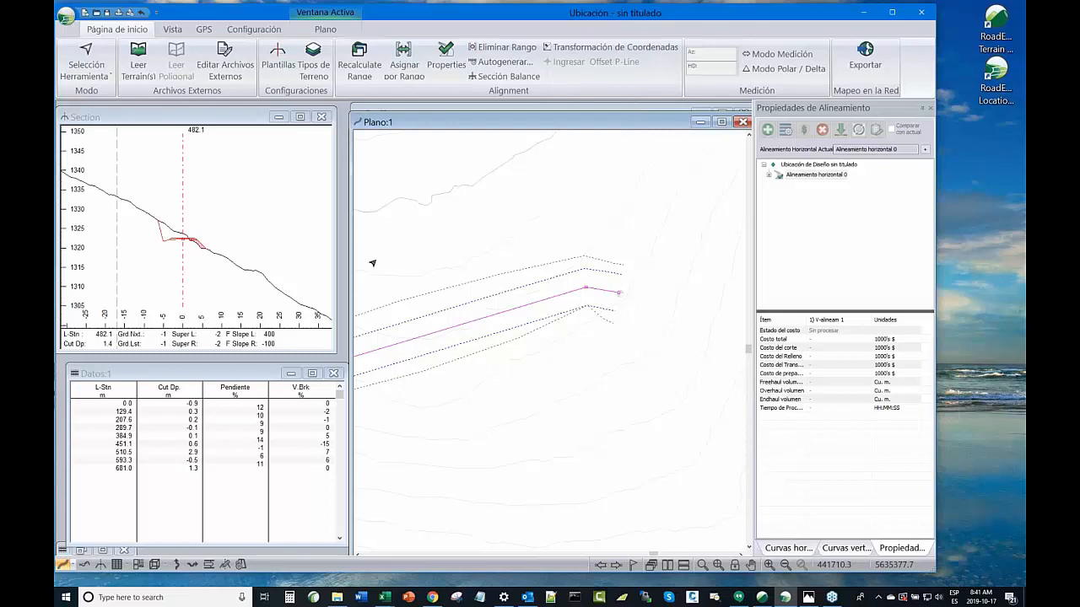
pyautogui.click(417, 215)
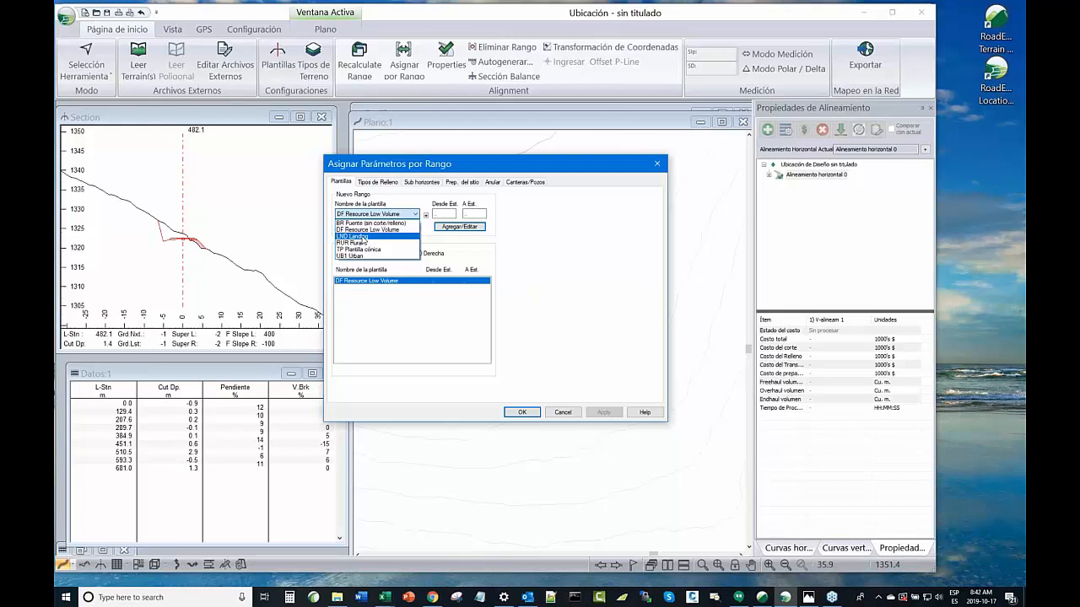
pyautogui.click(361, 236)
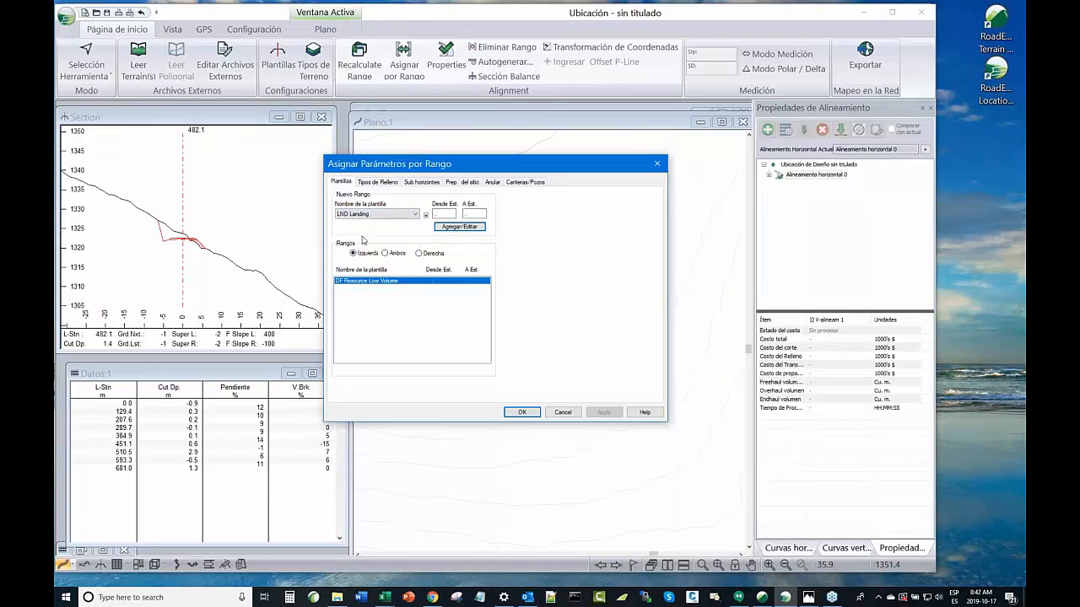
pyautogui.click(444, 213)
pyautogui.write('0')
pyautogui.write('6')
pyautogui.press('XF86AudioRaiseVolume')
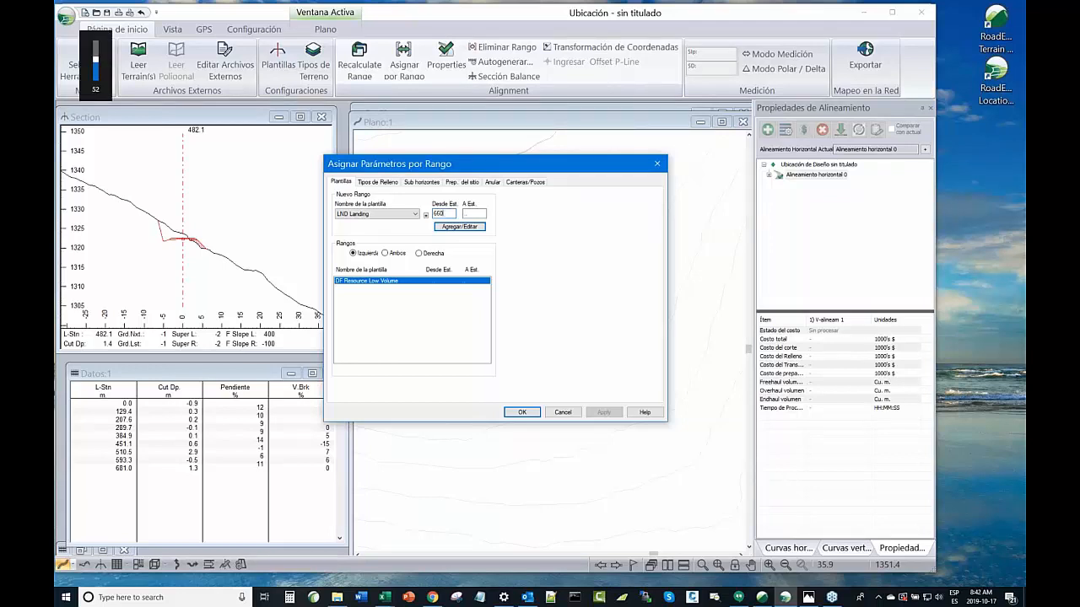
pyautogui.press('XF86AudioRaiseVolume')
pyautogui.press('XF86AudioRaiseVolume')
pyautogui.press('XF86AudioRaiseVolume')
pyautogui.press('XF86AudioRaiseVolume')
pyautogui.press('XF86AudioRaiseVolume')
pyautogui.press('XF86AudioRaiseVolume')
pyautogui.press('XF86AudioRaiseVolume')
pyautogui.press('XF86AudioRaiseVolume')
pyautogui.press('XF86AudioRaiseVolume')
pyautogui.press('XF86AudioRaiseVolume')
pyautogui.press('XF86AudioRaiseVolume')
pyautogui.press('XF86AudioRaiseVolume')
pyautogui.press('XF86AudioRaiseVolume')
pyautogui.press('XF86AudioRaiseVolume')
pyautogui.press('XF86AudioRaiseVolume')
pyautogui.press('XF86AudioRaiseVolume')
pyautogui.press('XF86AudioRaiseVolume')
pyautogui.press('XF86AudioRaiseVolume')
pyautogui.press('XF86AudioRaiseVolume')
# Add the landing range with its end station left blank and accept the range assignments
pyautogui.click(472, 212)
pyautogui.click(459, 226)
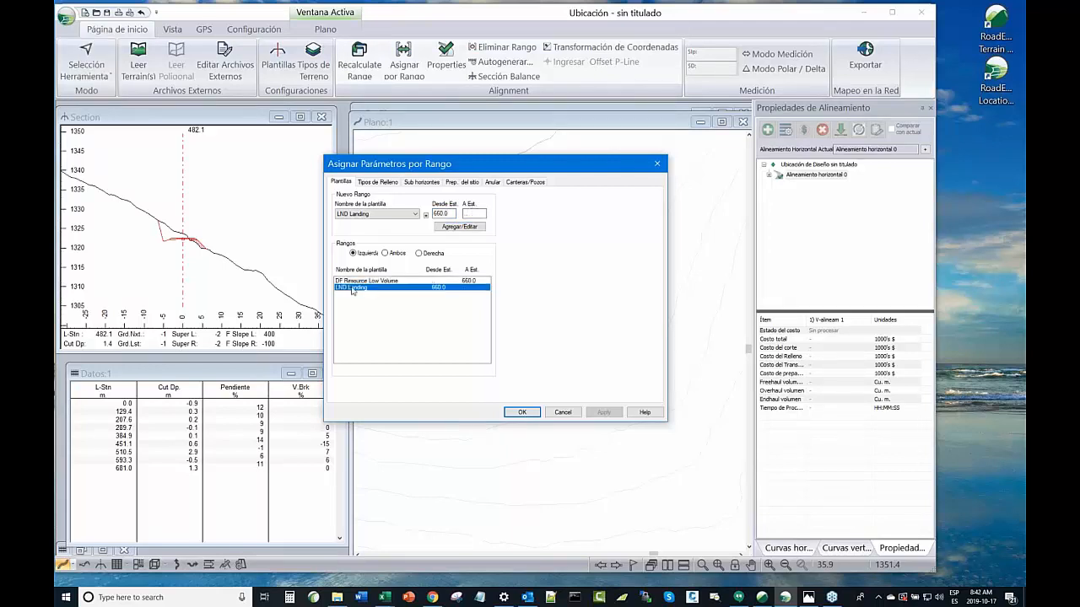
pyautogui.click(523, 412)
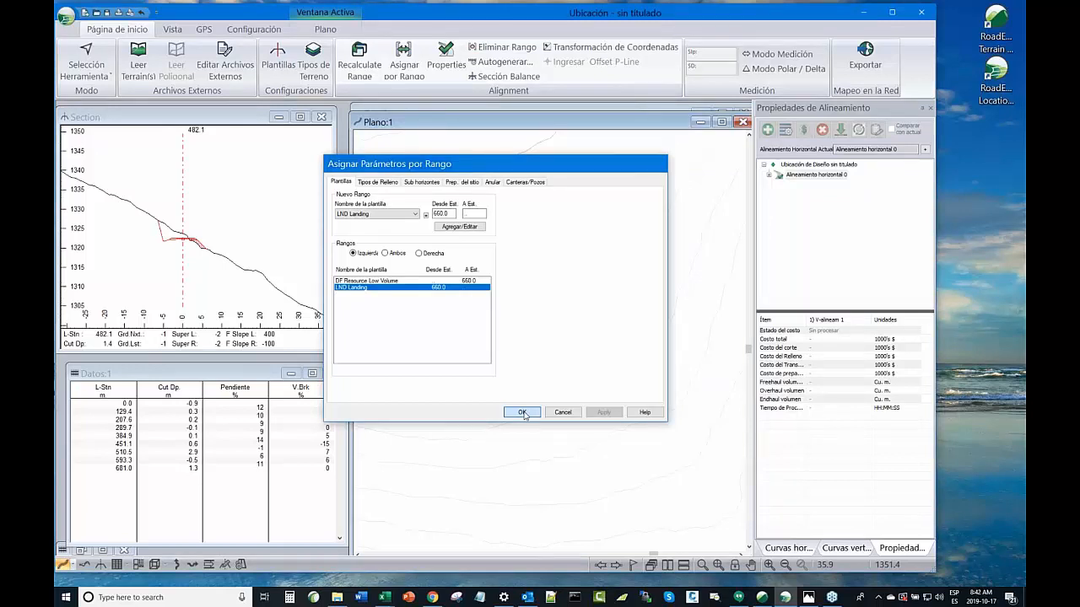
pyautogui.click(522, 412)
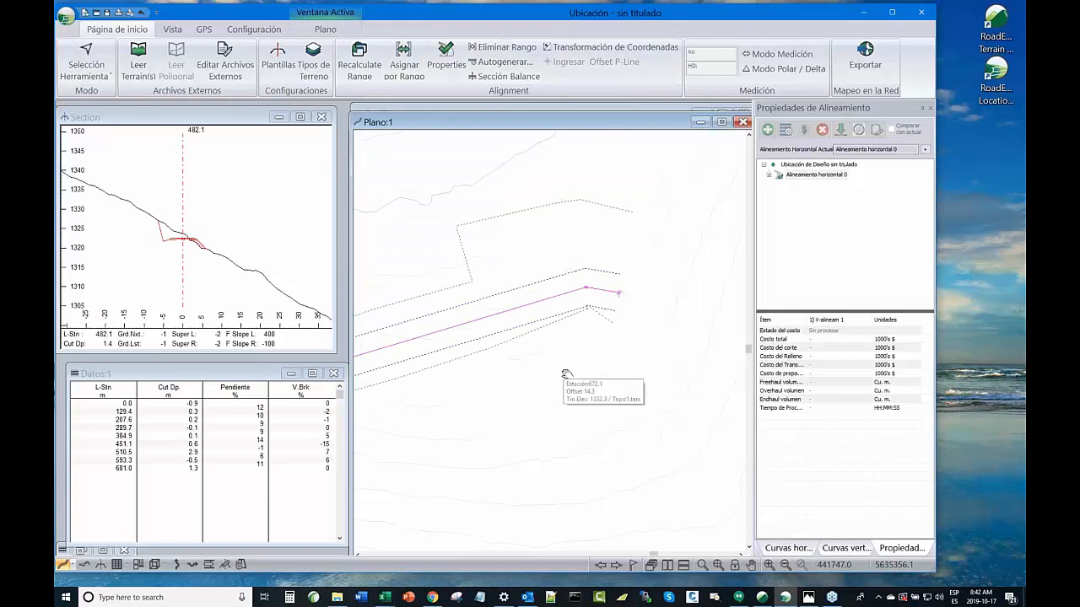
# Examine the landing through the cross sections from station 640 to the road's end and in the plan of the whole road
pyautogui.moveTo(566, 375); pyautogui.dragTo(606, 387, button='middle')
pyautogui.click(523, 331)
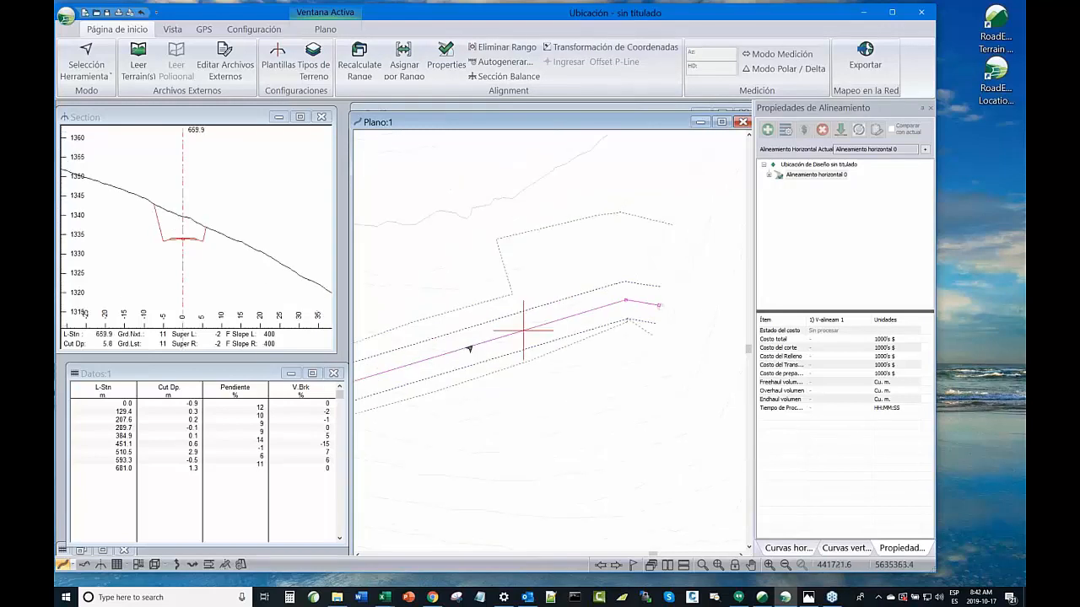
pyautogui.click(426, 359)
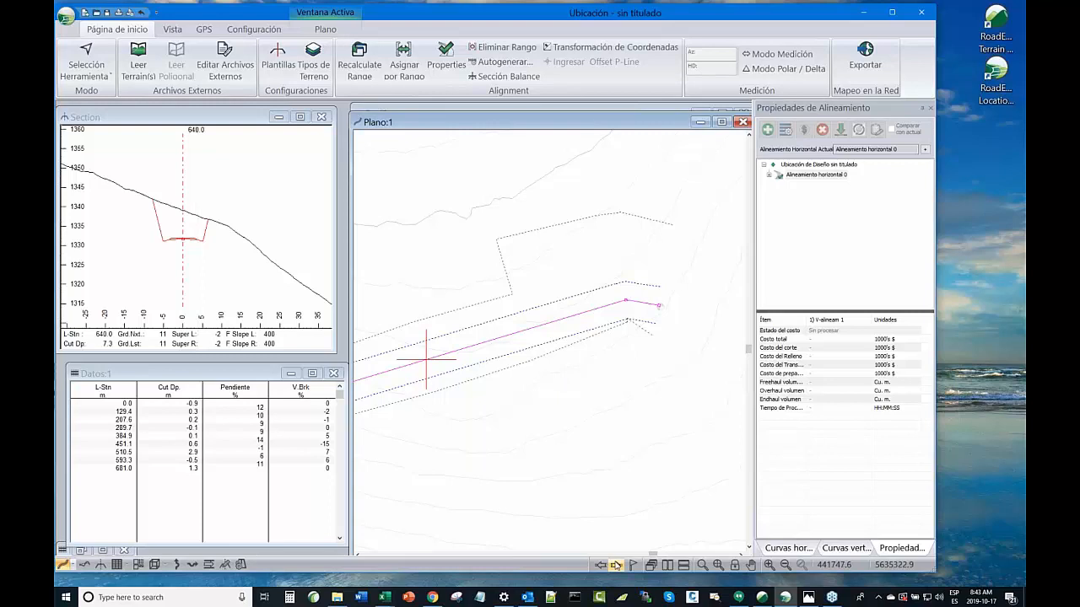
pyautogui.click(615, 565)
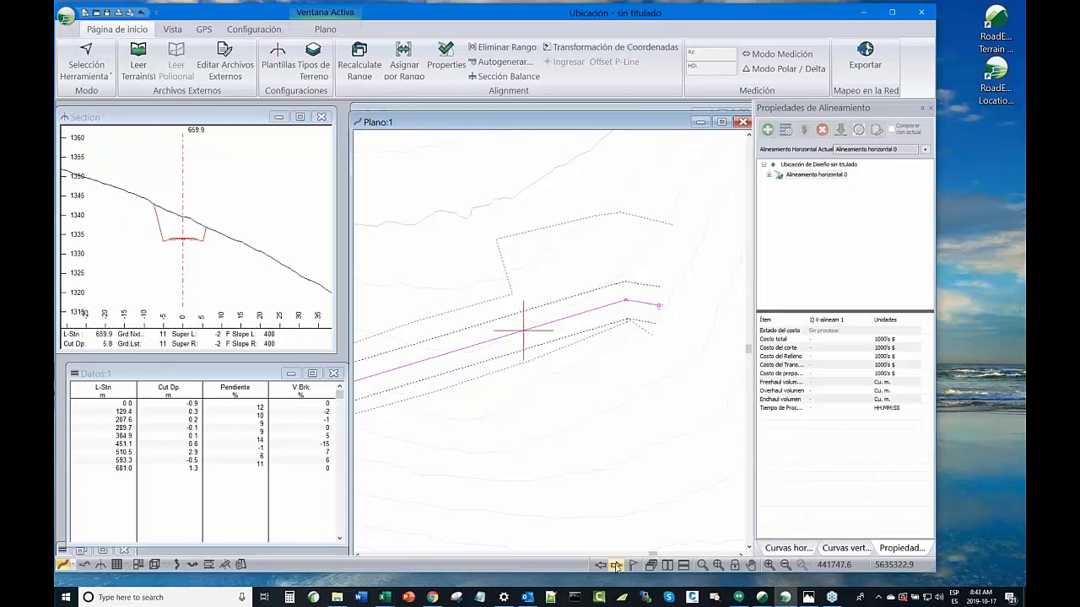
pyautogui.click(617, 567)
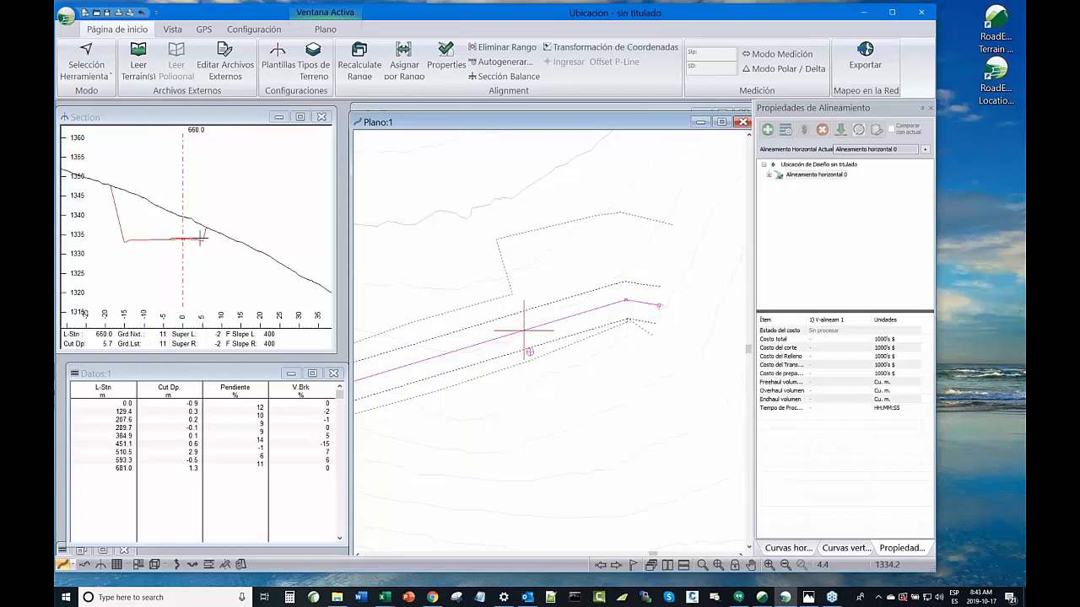
pyautogui.click(616, 567)
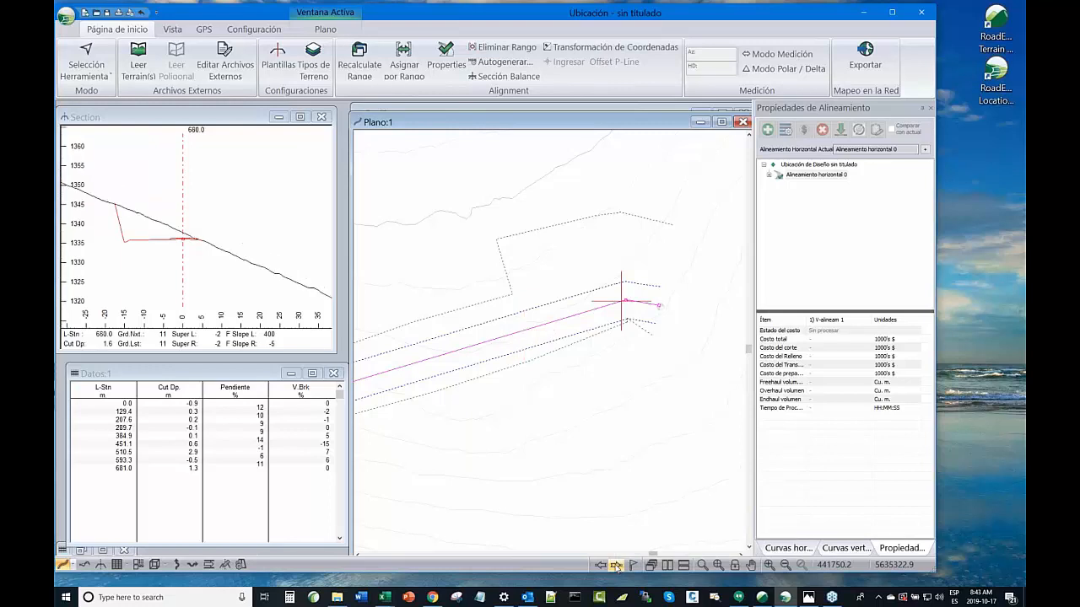
pyautogui.click(616, 567)
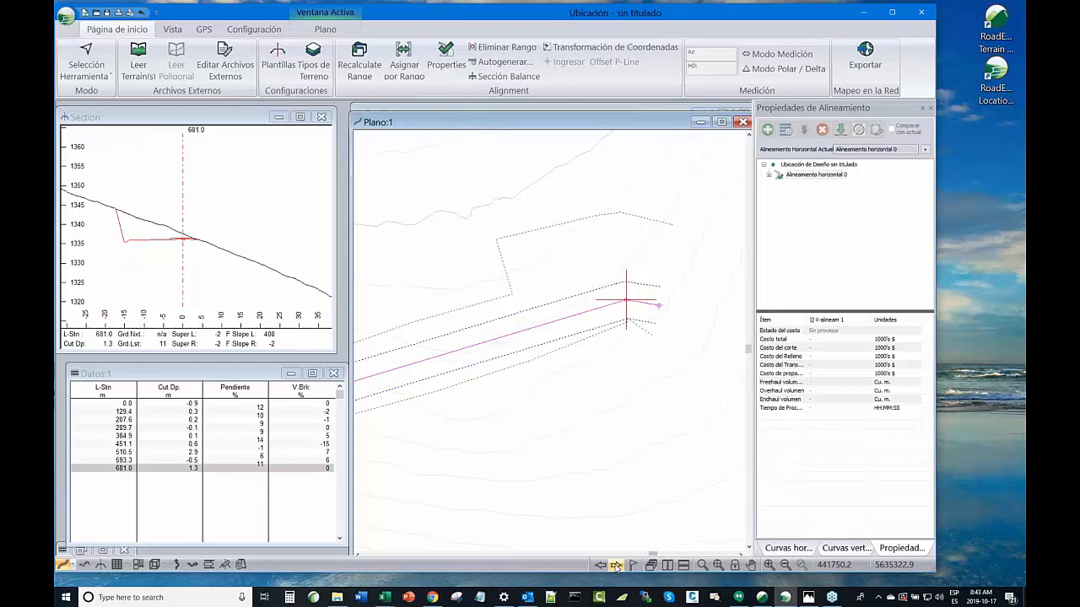
pyautogui.click(616, 567)
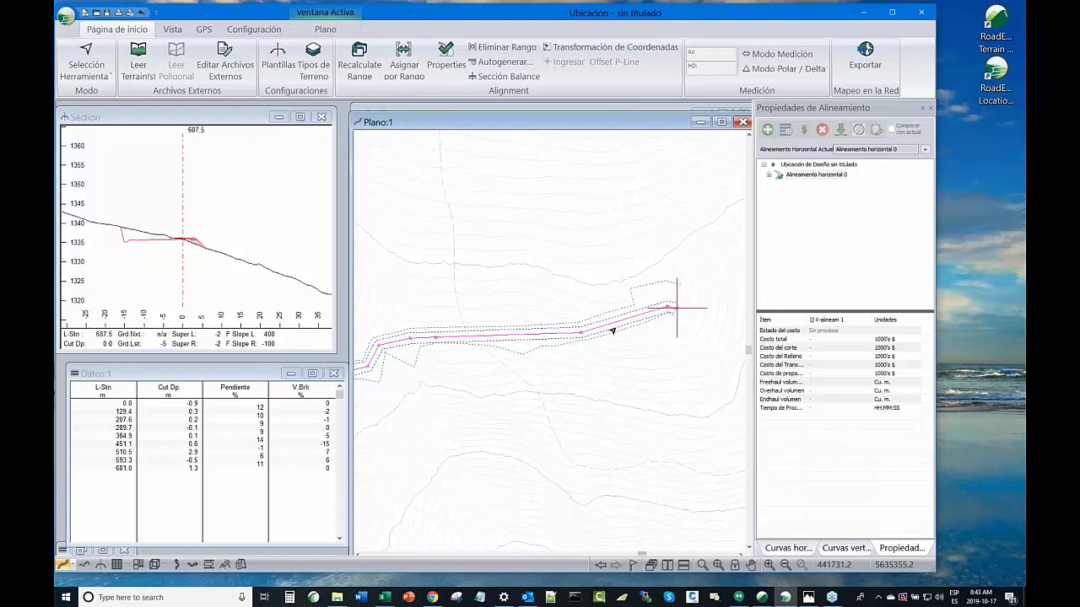
pyautogui.scroll(-2, 620, 321)
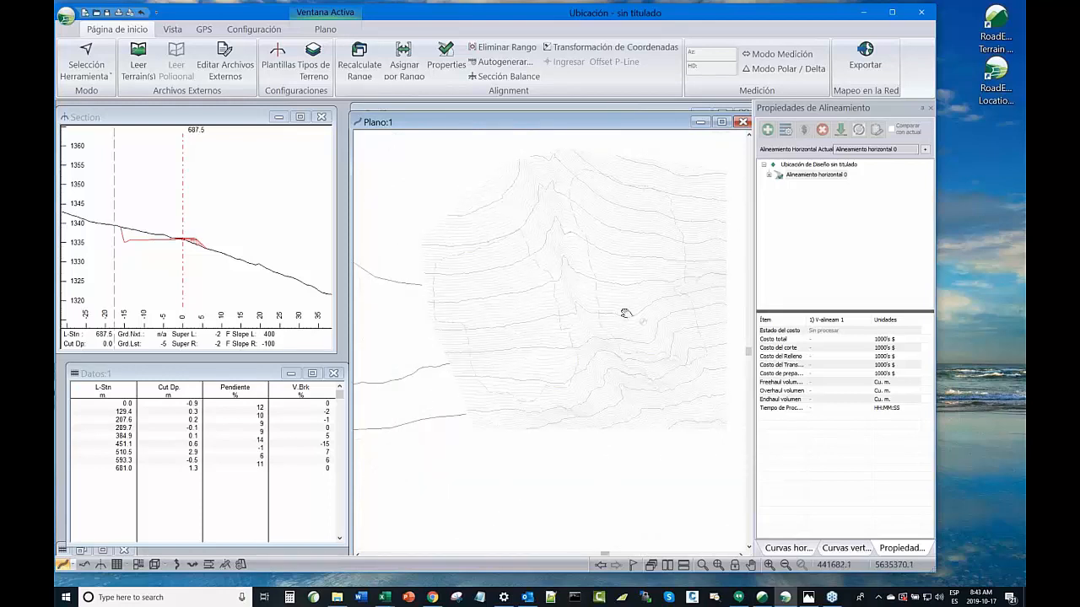
pyautogui.scroll(2, 625, 313)
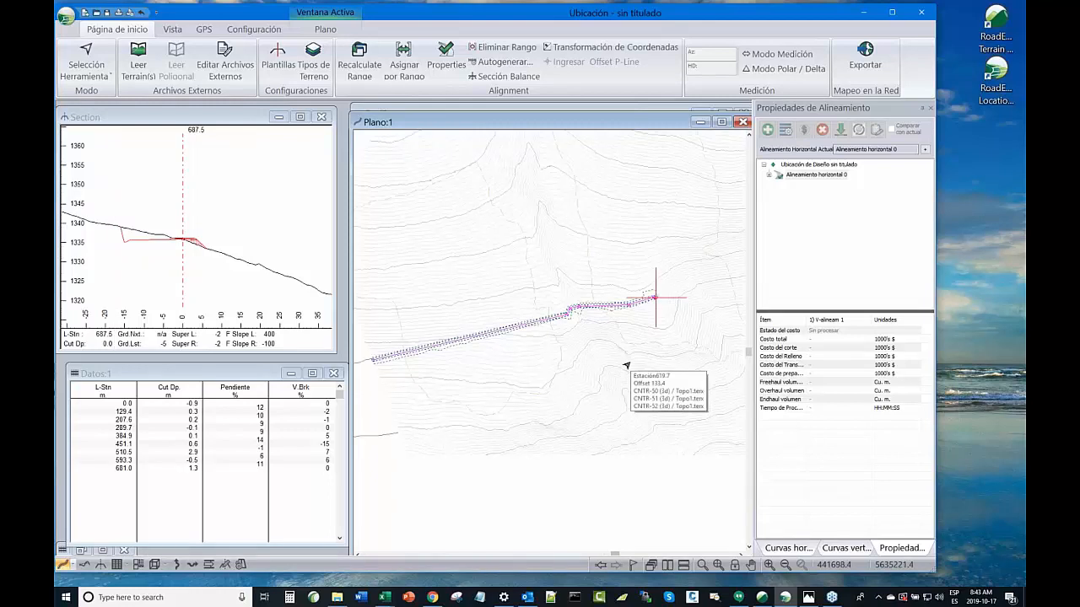
pyautogui.scroll(1, 632, 325)
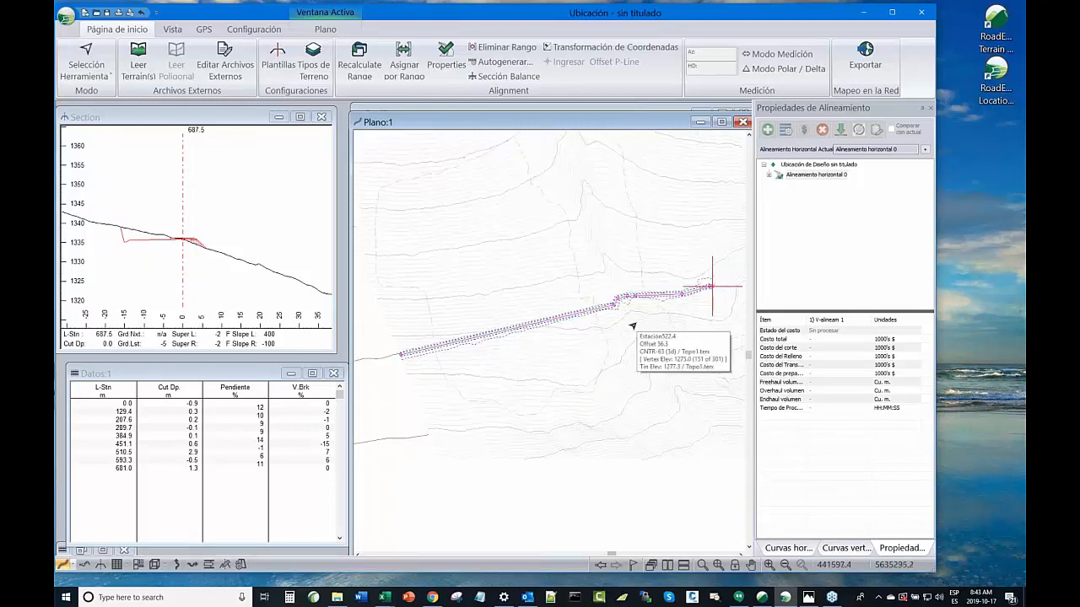
pyautogui.scroll(1, 633, 326)
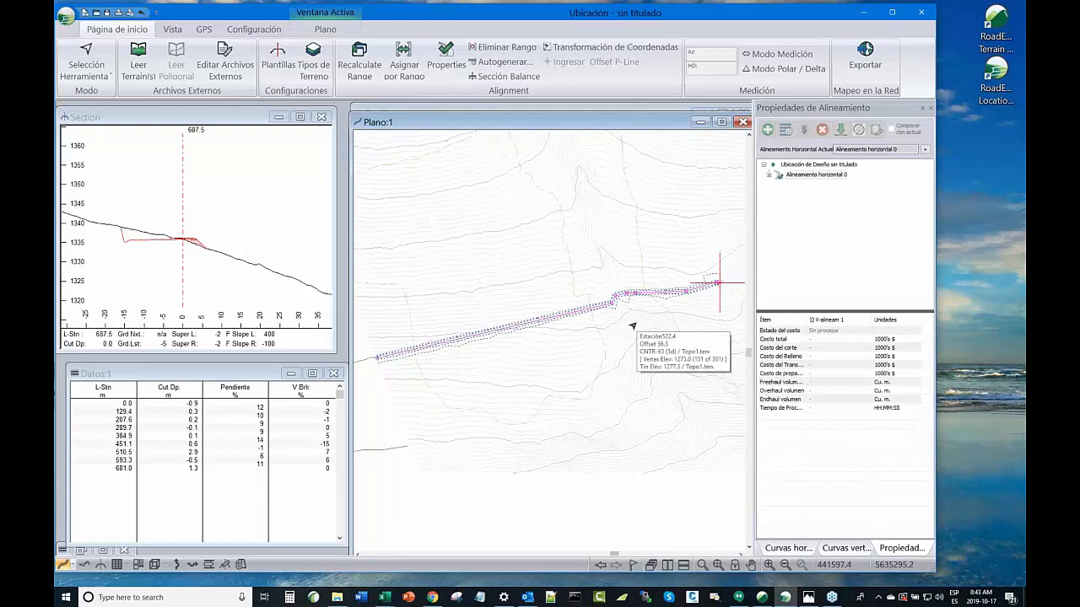
pyautogui.press('XF86AudioLowerVolume')
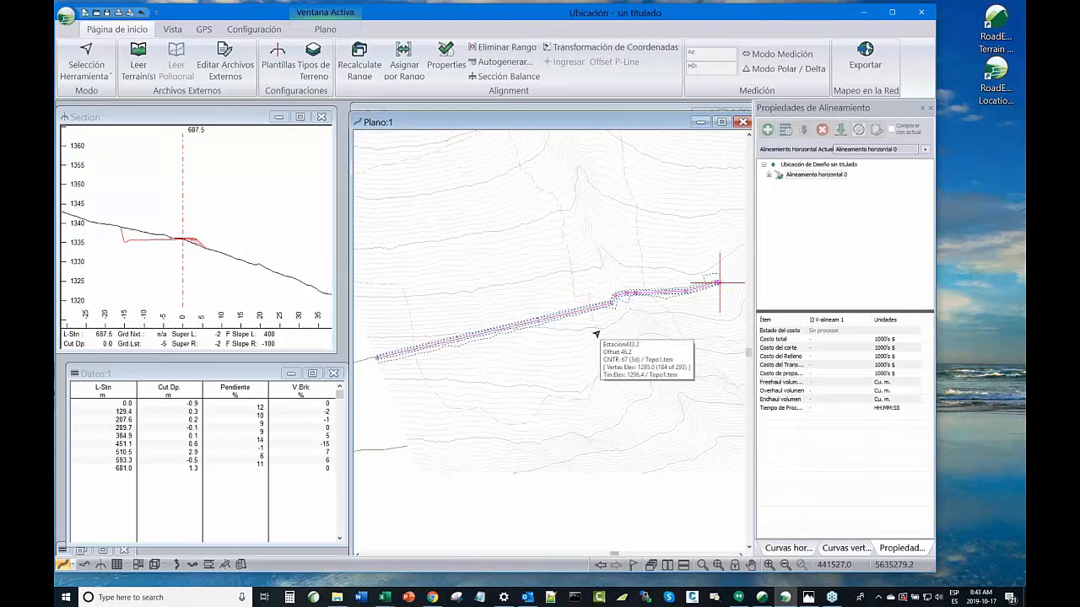
pyautogui.press('XF86AudioRaiseVolume')
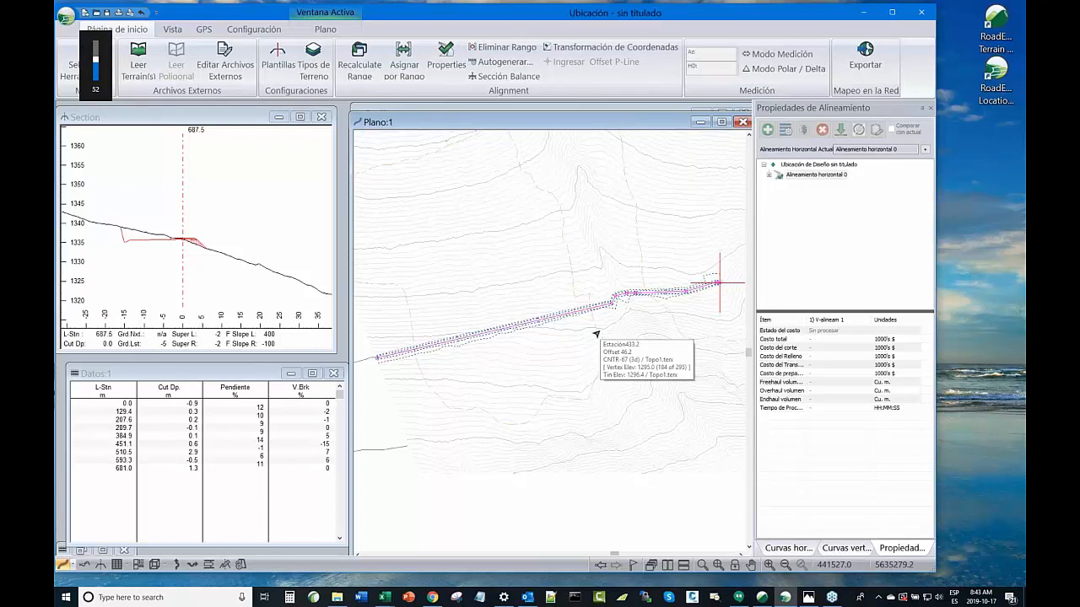
pyautogui.press('XF86AudioMute')
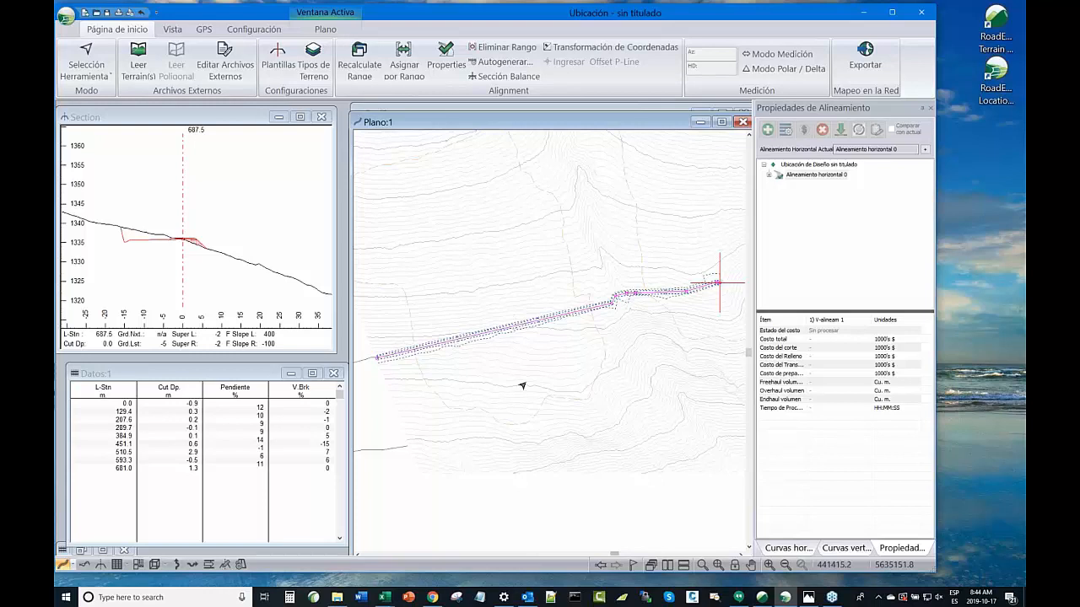
# Switch to the Terrain program and open the Topo2 terrain file
pyautogui.click(753, 601)
pyautogui.click(74, 19)
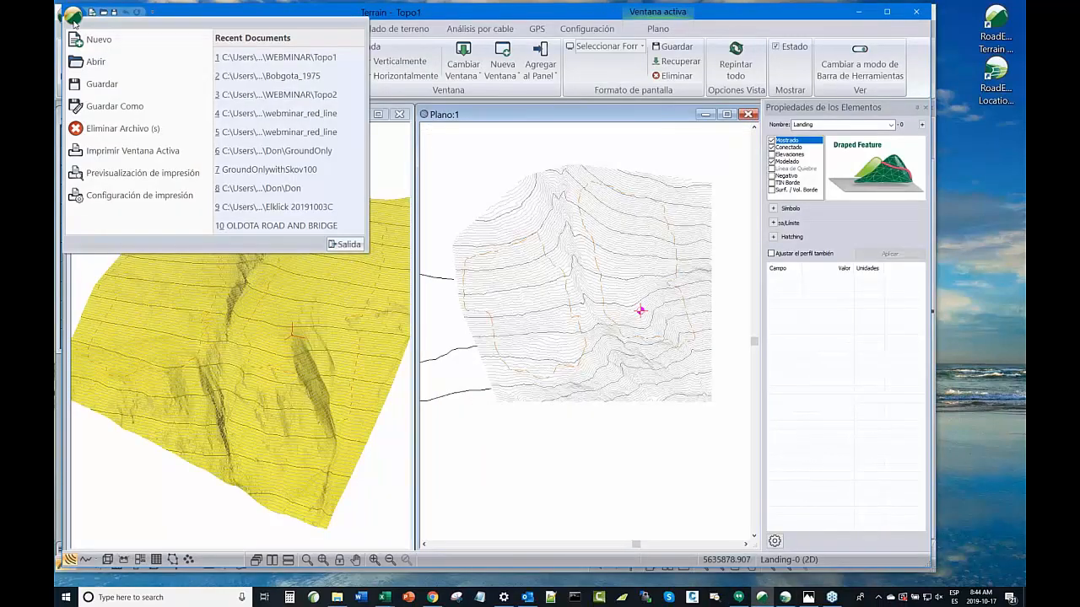
pyautogui.click(94, 39)
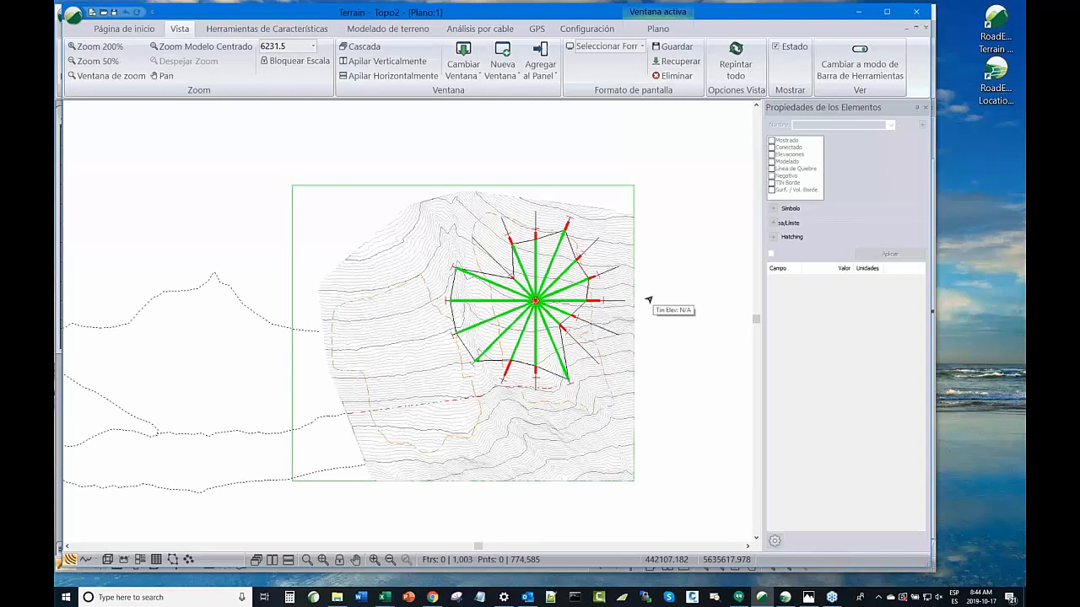
# Select the CL centreline feature of the planned road in the Topo2 plan
pyautogui.scroll(2, 585, 363)
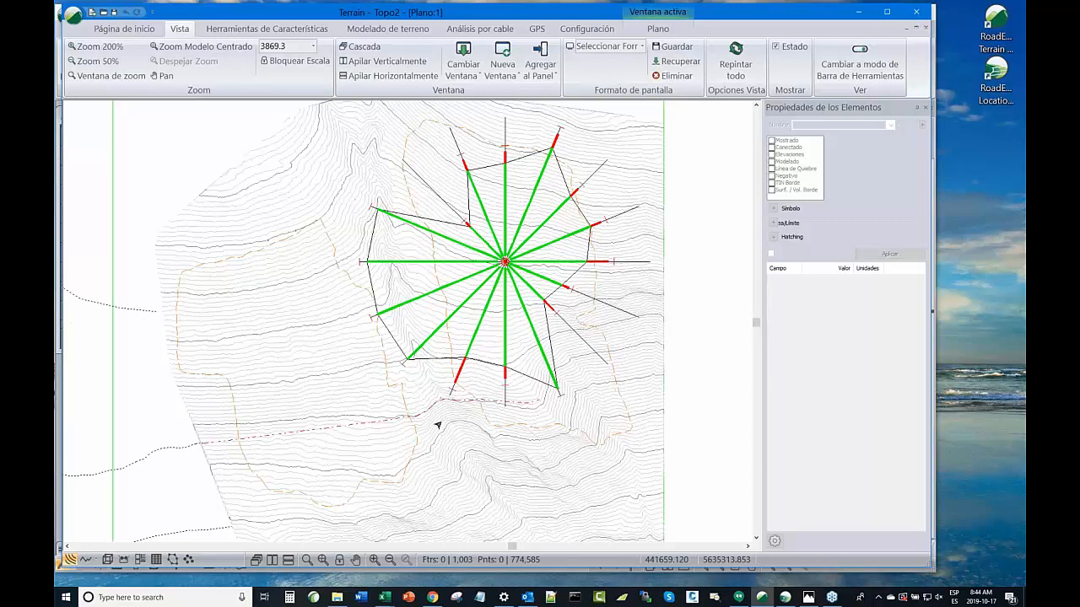
pyautogui.scroll(2, 356, 426)
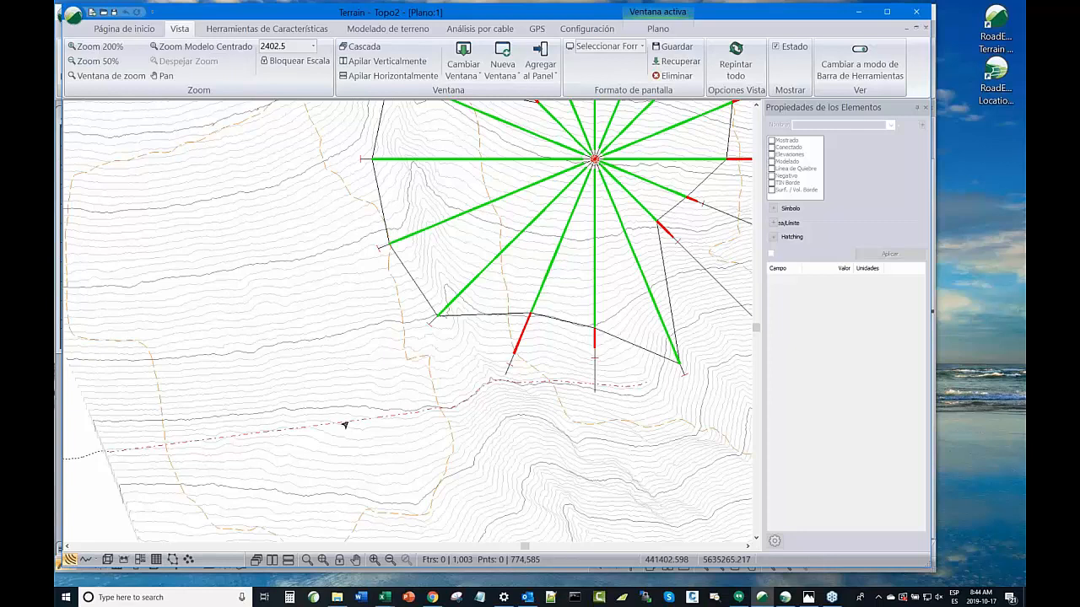
pyautogui.click(344, 425)
pyautogui.scroll(-1, 346, 422)
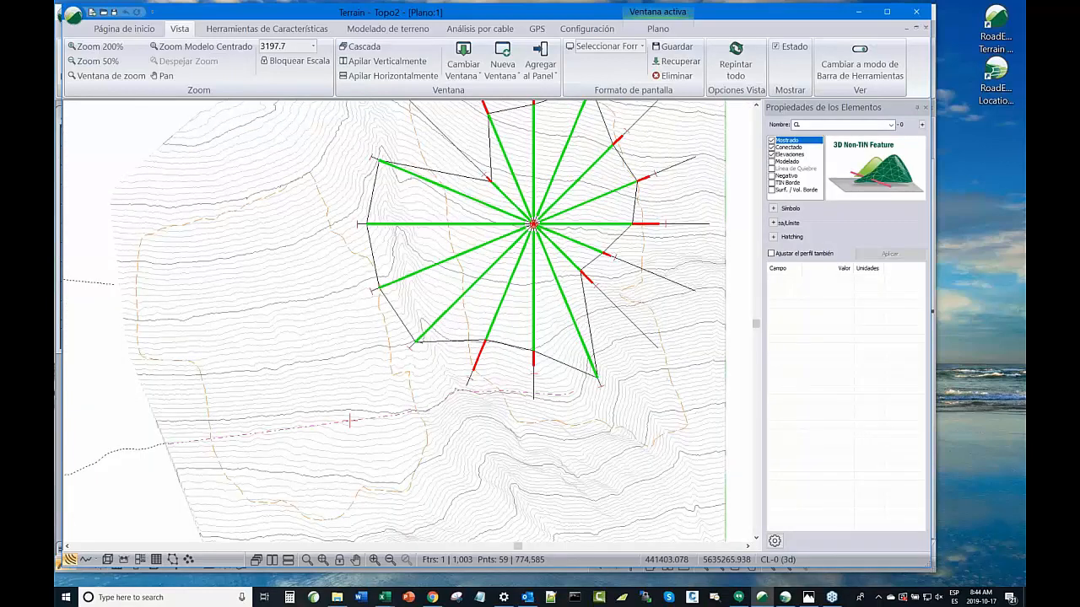
pyautogui.scroll(-1, 159, 442)
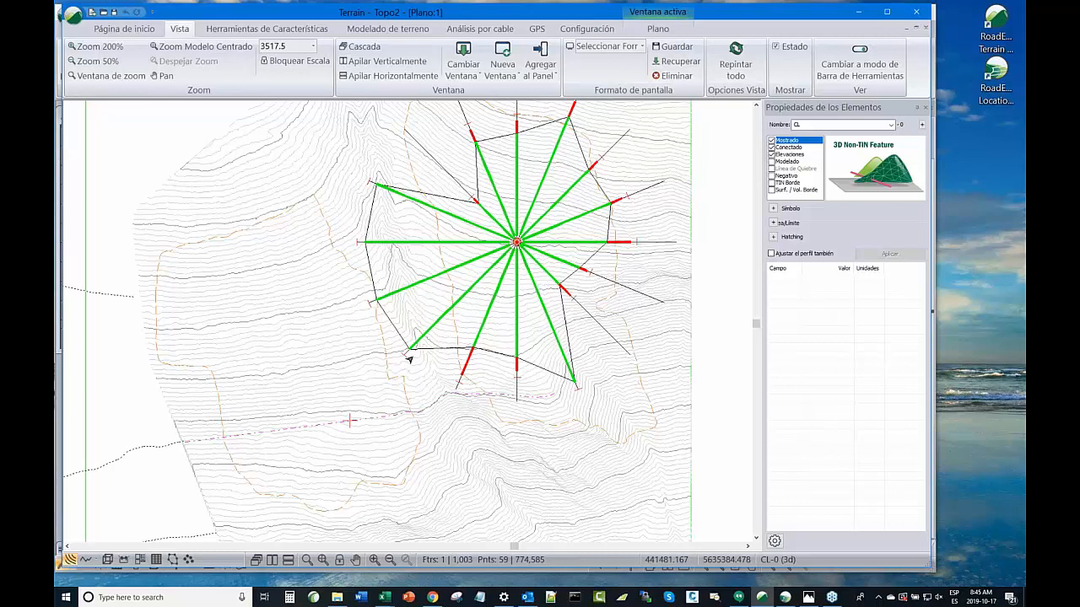
pyautogui.scroll(1, 409, 359)
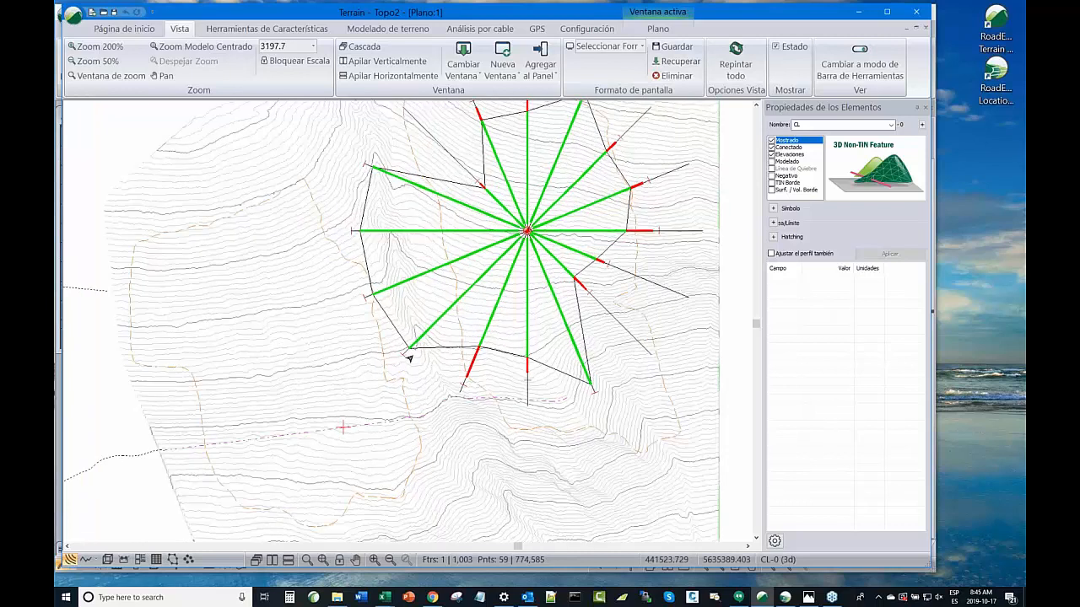
pyautogui.scroll(-1, 332, 341)
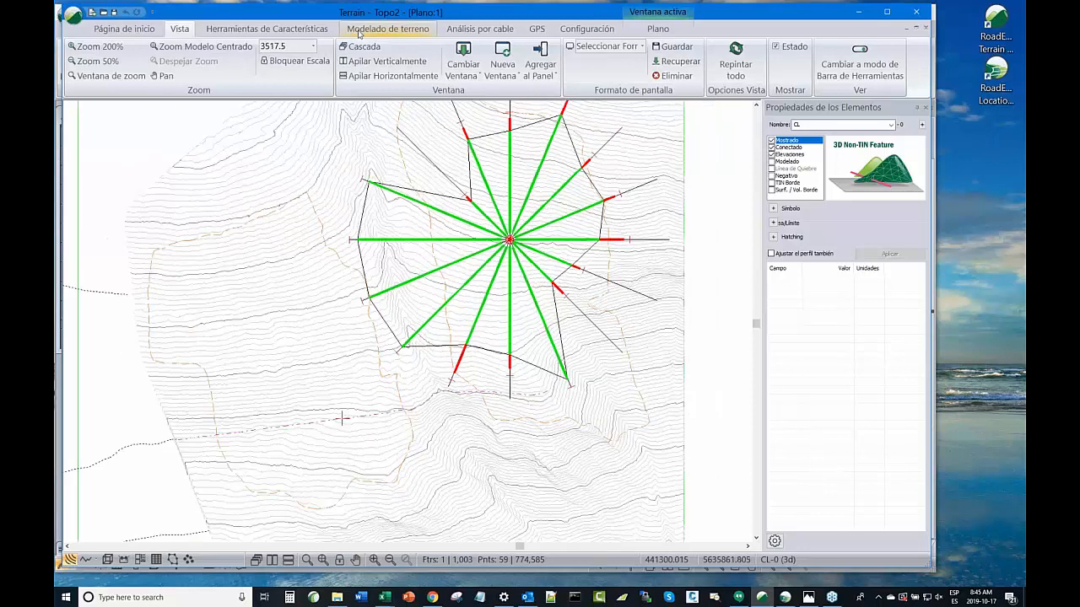
# Start the Simplify function for the surface points and begin an excluded region of the corridor type
pyautogui.click(358, 34)
pyautogui.scroll(8, 335, 435)
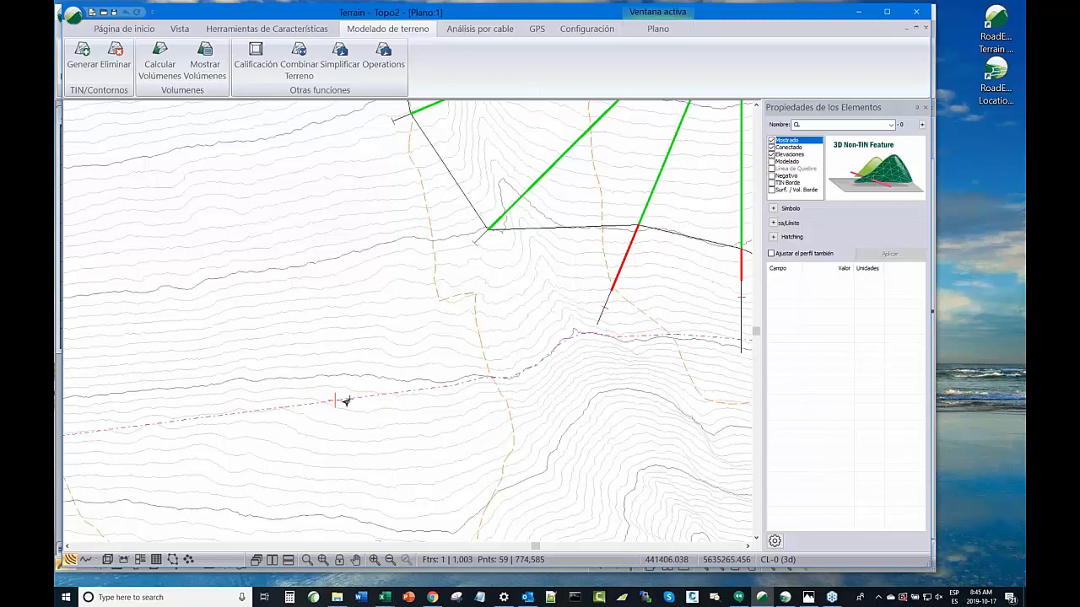
pyautogui.scroll(-1, 346, 401)
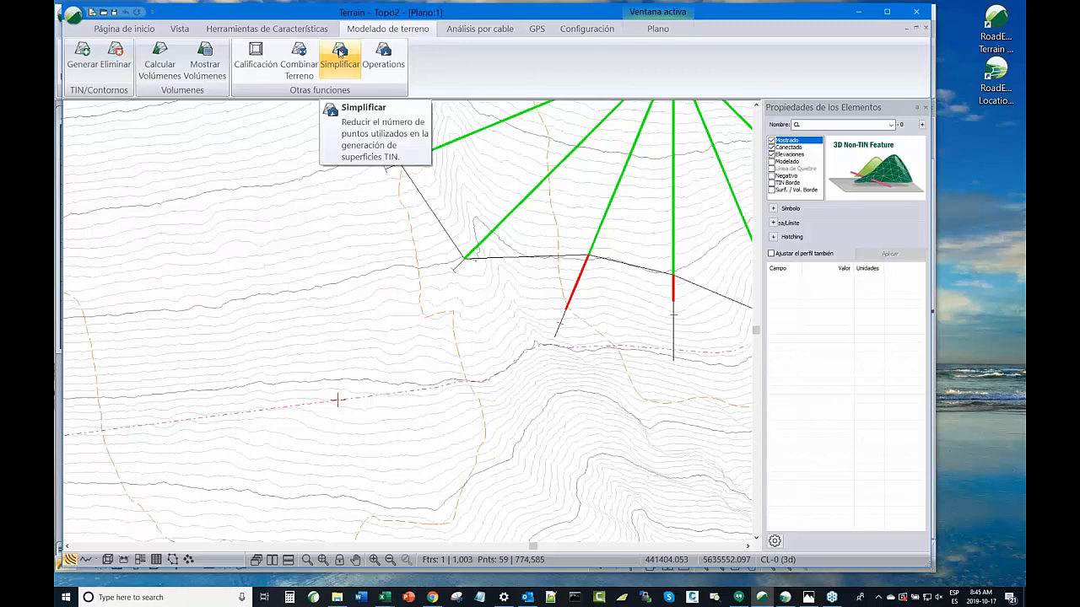
pyautogui.click(339, 53)
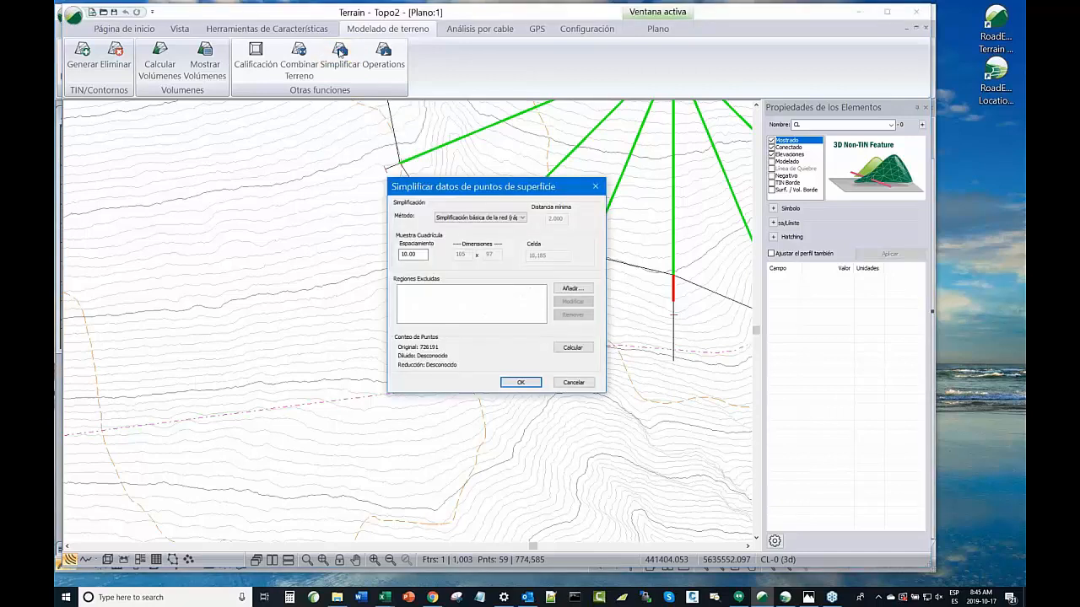
pyautogui.click(569, 290)
pyautogui.click(460, 237)
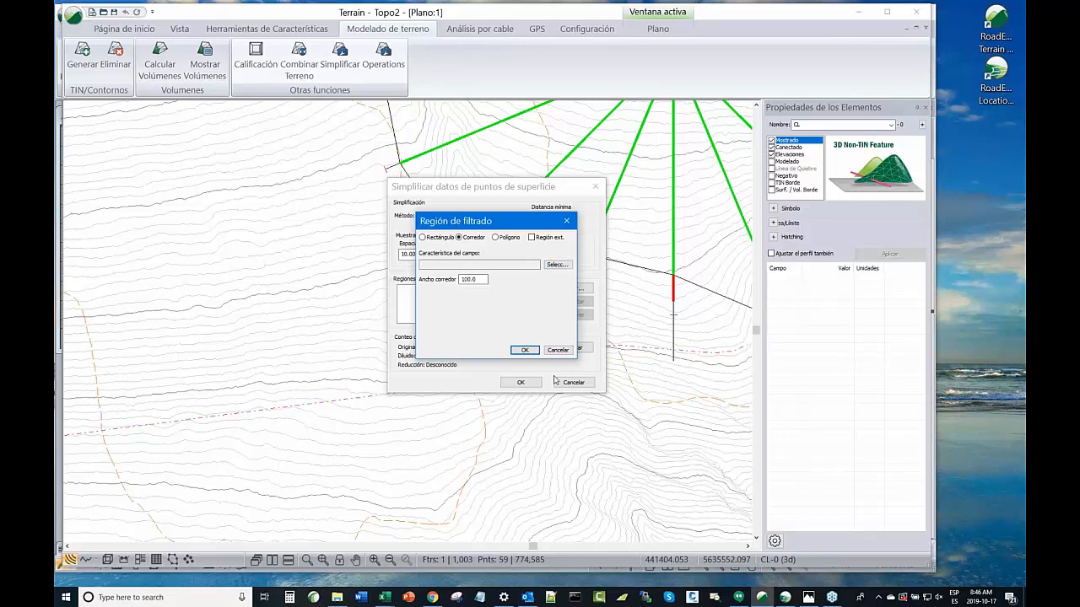
# Assign feature CL-0 to the corridor region with a width of 100.0 and add it to the excluded regions
pyautogui.click(555, 265)
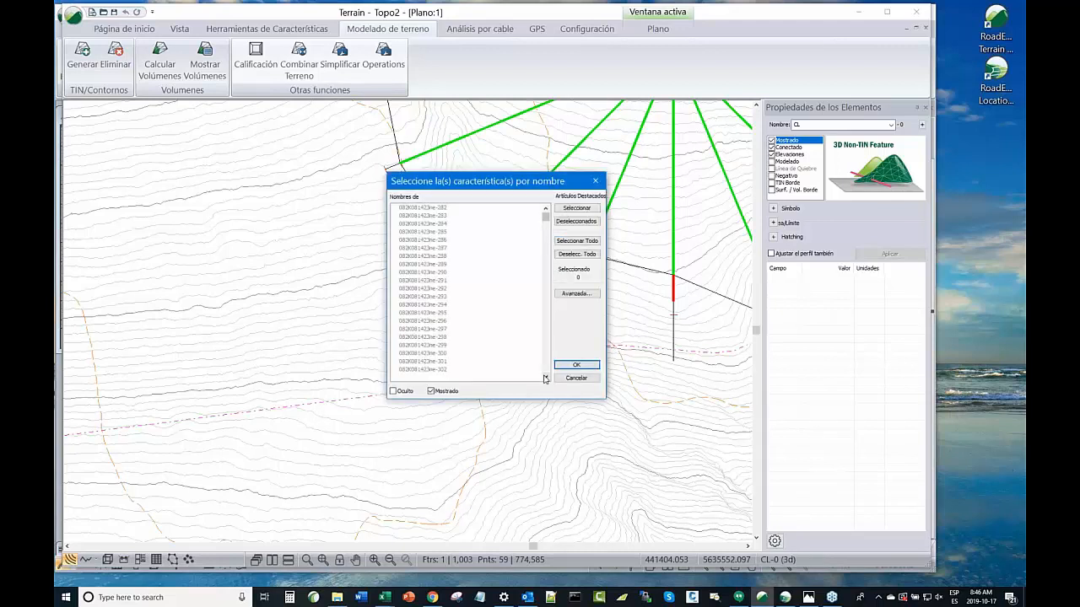
pyautogui.moveTo(545, 218); pyautogui.dragTo(563, 338)
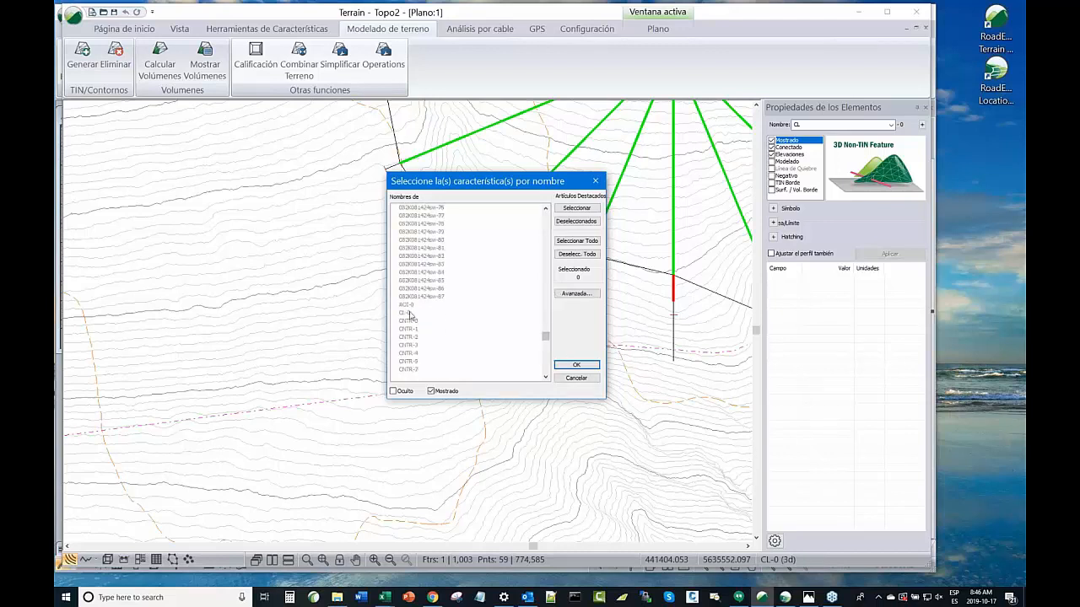
pyautogui.click(406, 312)
pyautogui.click(584, 367)
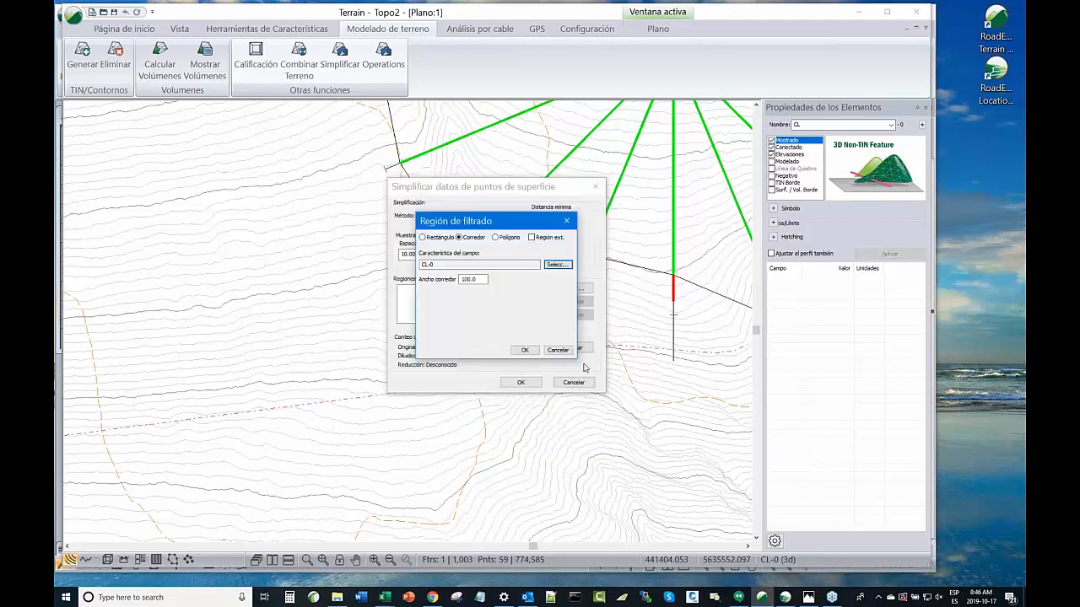
pyautogui.click(524, 350)
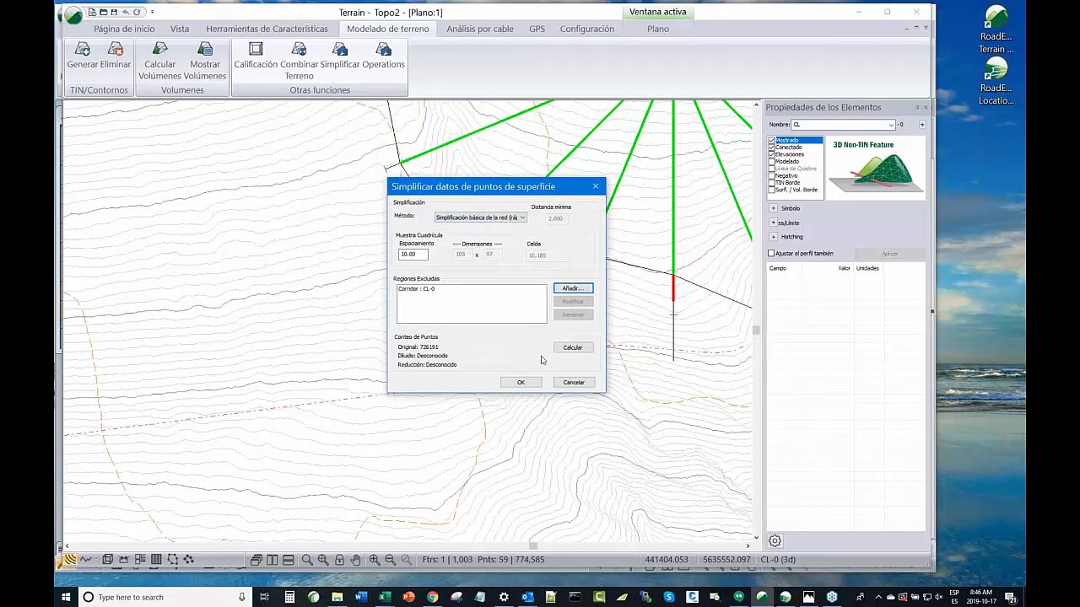
# Calculate the point reduction and run the basic grid simplification with 10.00 spacing and the CL-0 corridor excluded
pyautogui.click(571, 348)
pyautogui.click(572, 348)
pyautogui.click(571, 350)
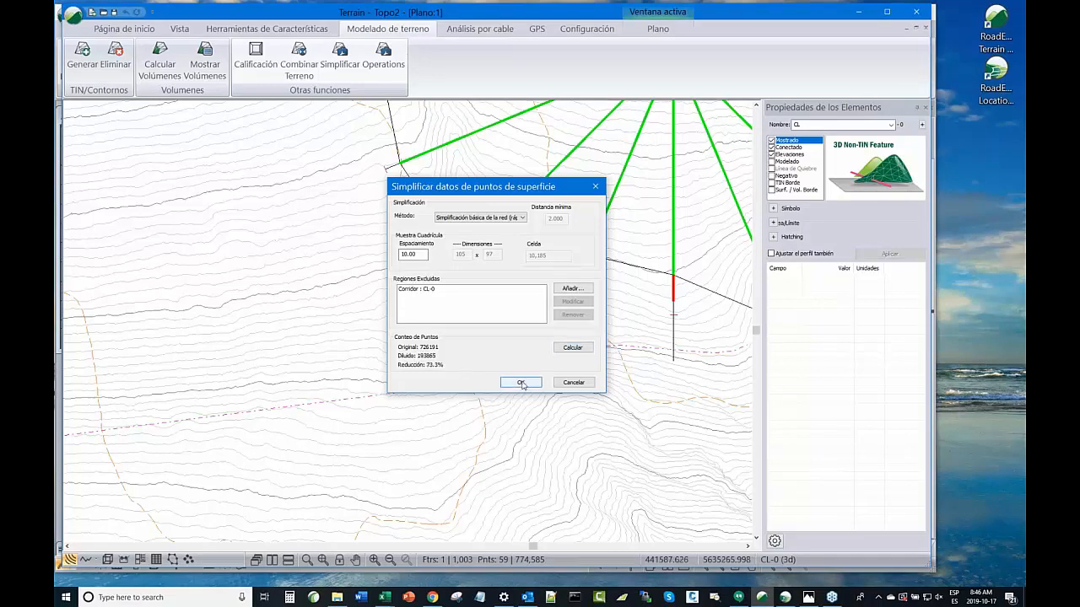
pyautogui.click(522, 383)
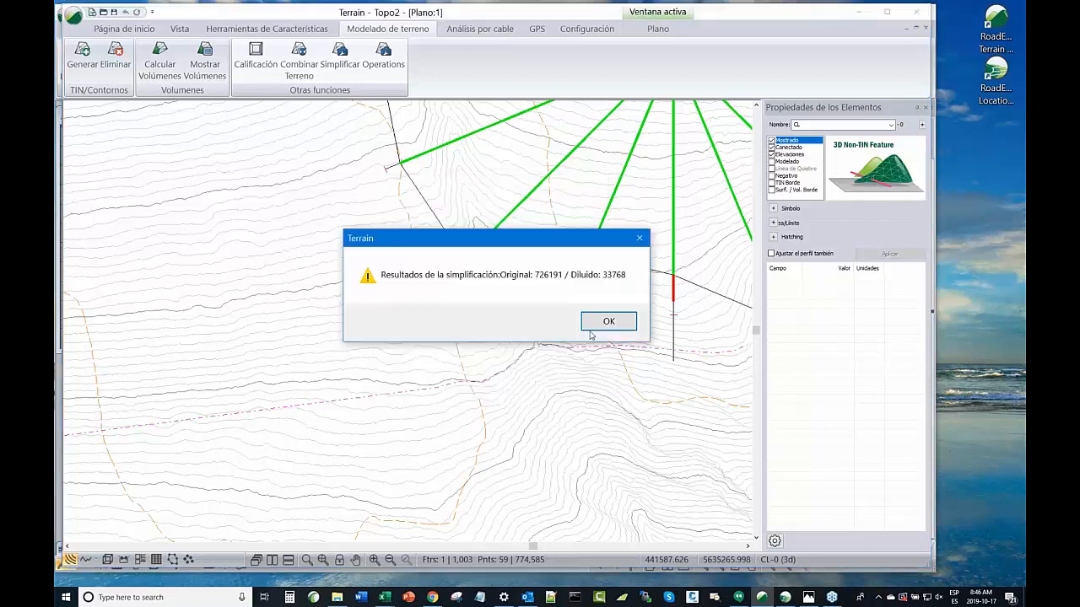
pyautogui.click(607, 321)
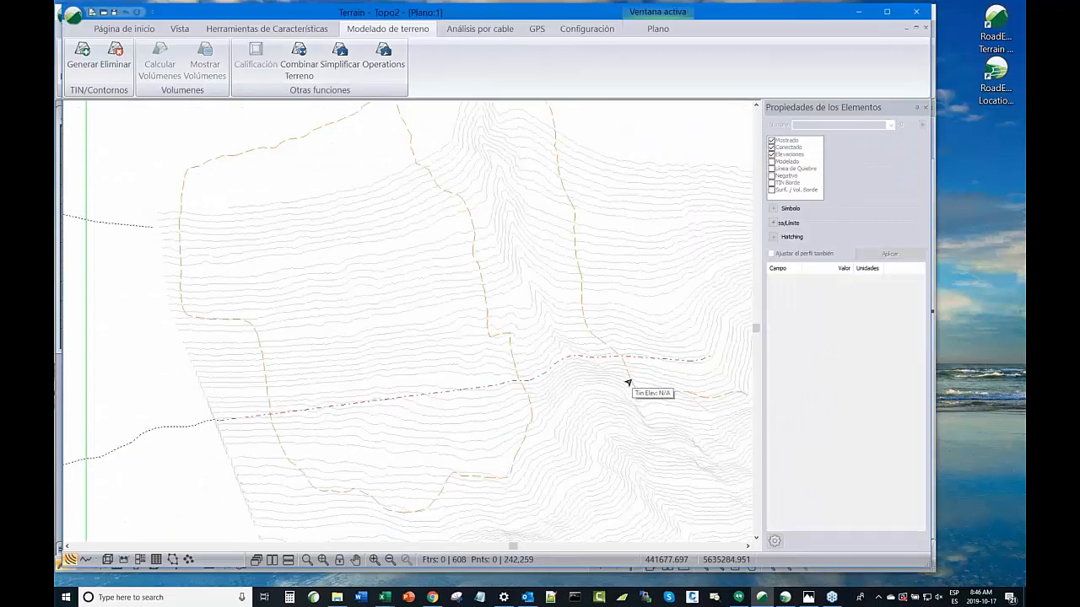
# Select all elements and examine the point density inside and outside the CL-0 corridor
pyautogui.scroll(-2, 627, 383)
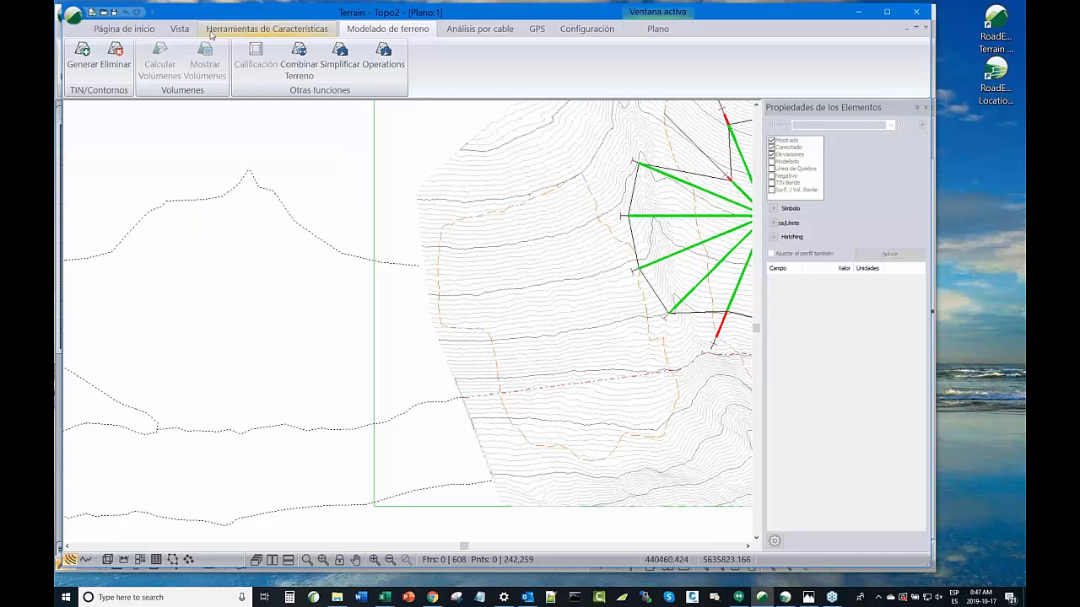
pyautogui.click(138, 30)
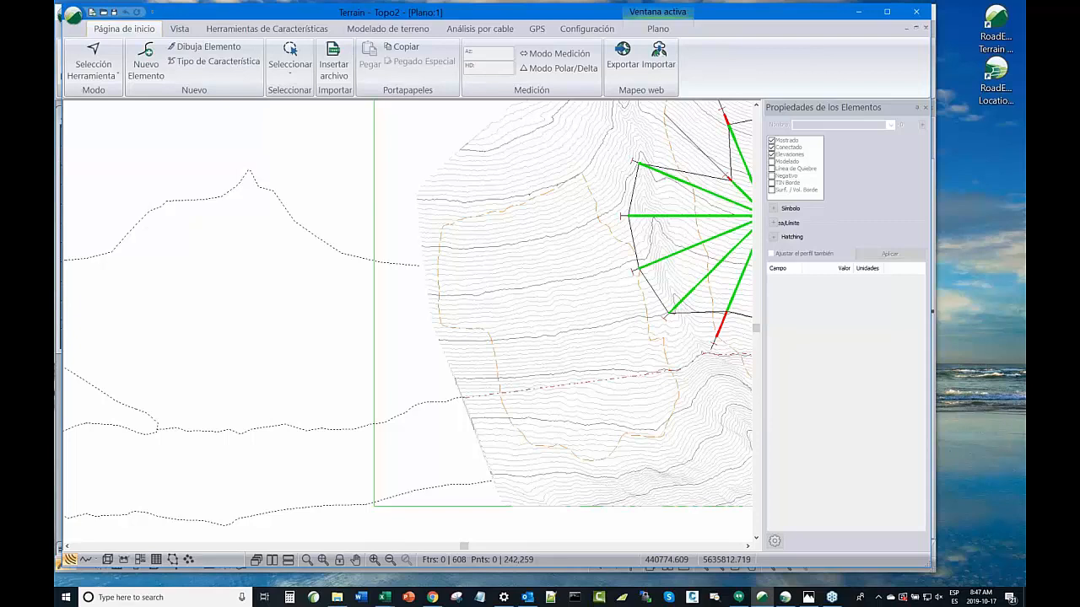
pyautogui.click(290, 61)
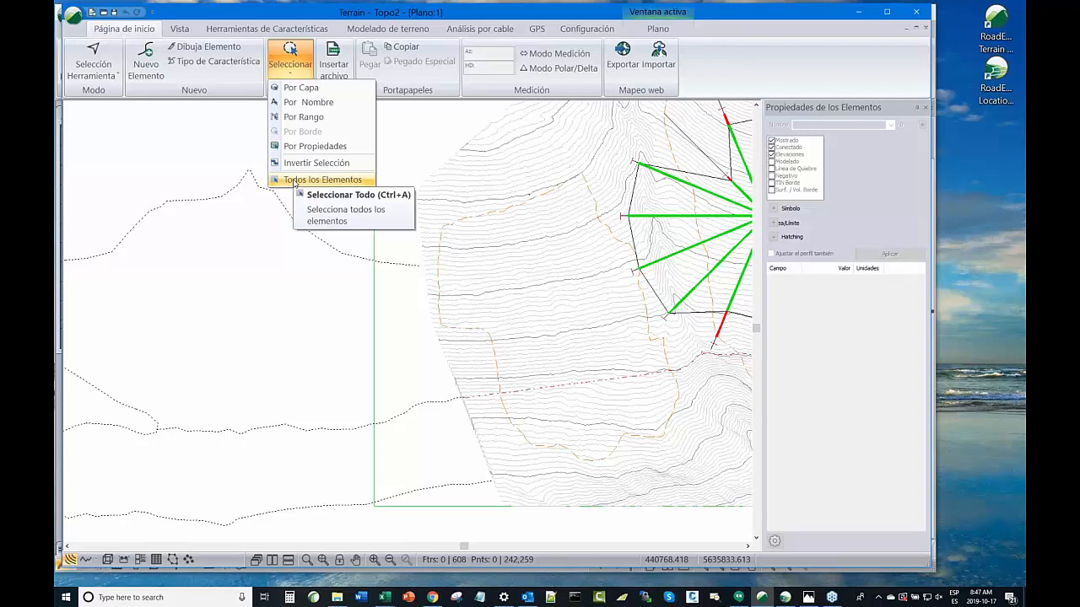
pyautogui.click(312, 180)
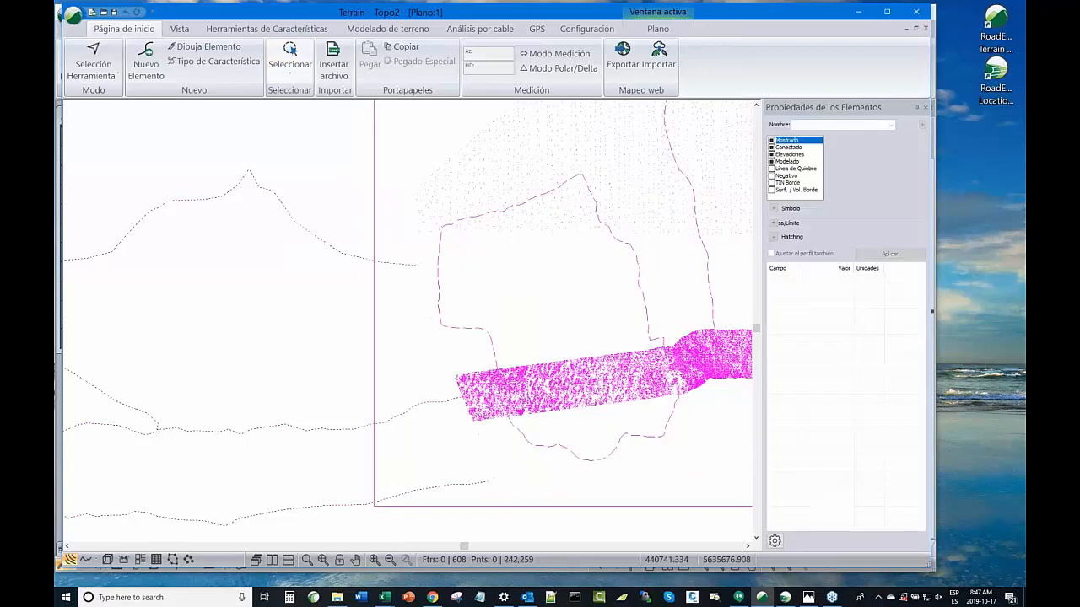
pyautogui.scroll(1, 592, 323)
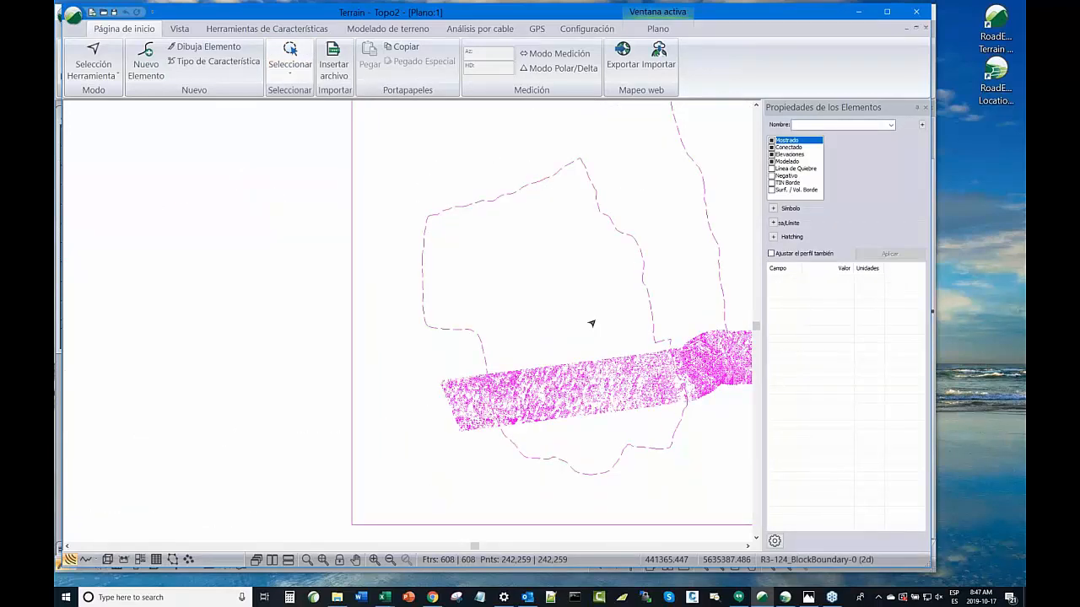
pyautogui.scroll(1, 591, 324)
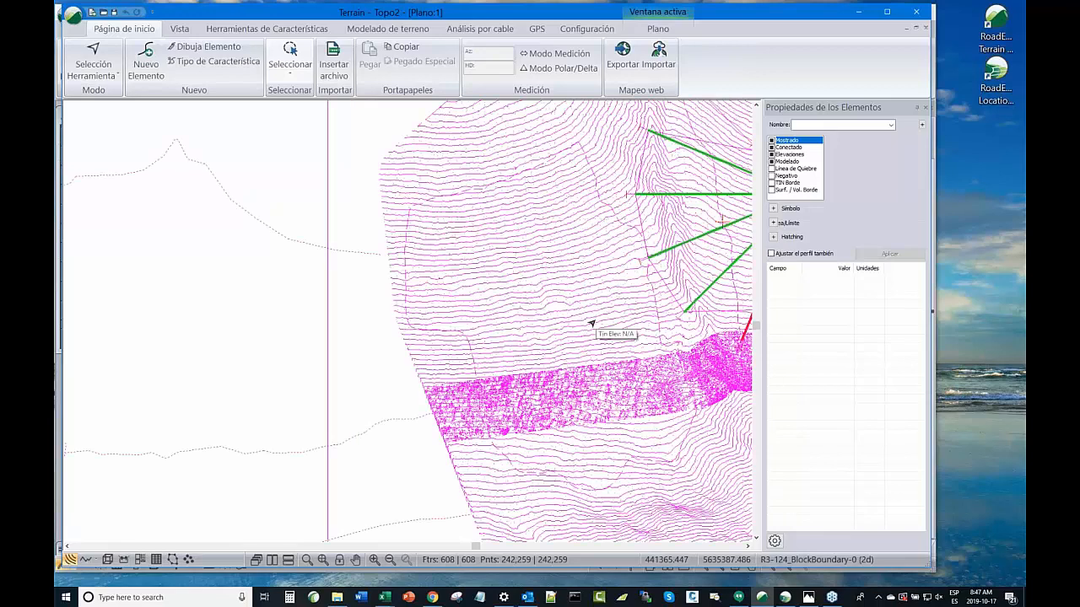
pyautogui.scroll(1, 503, 299)
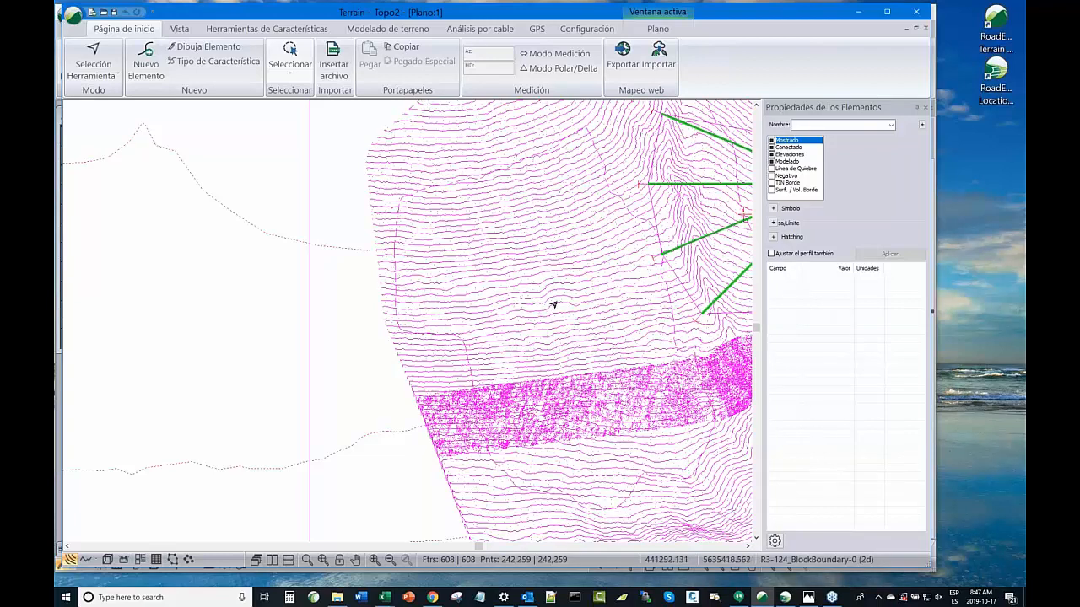
# Measure the width of the dense point corridor at its western end and leave measurement mode
pyautogui.rightClick(367, 489)
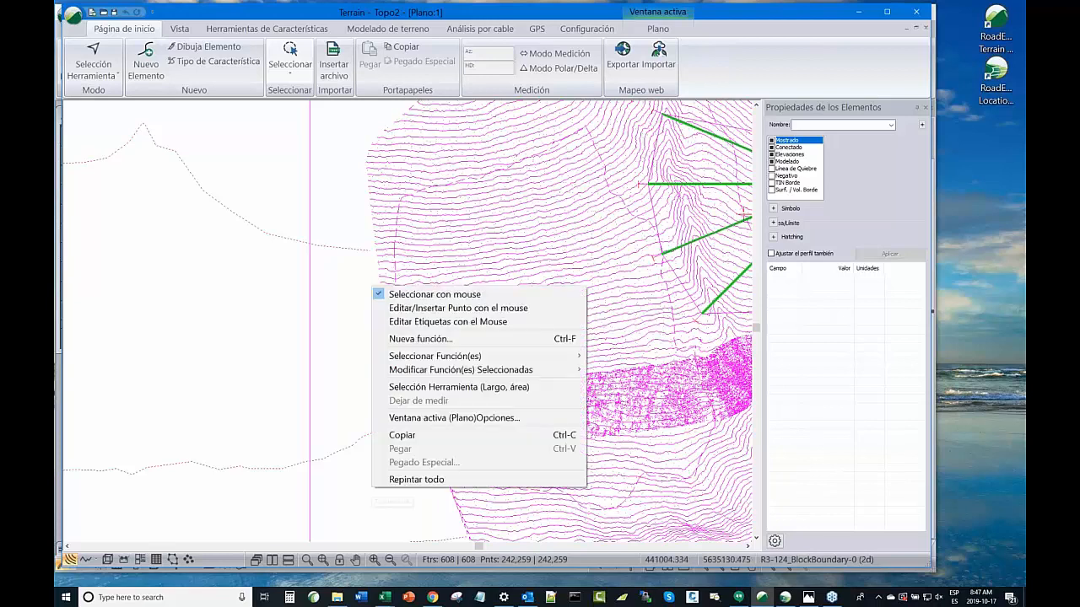
pyautogui.click(434, 419)
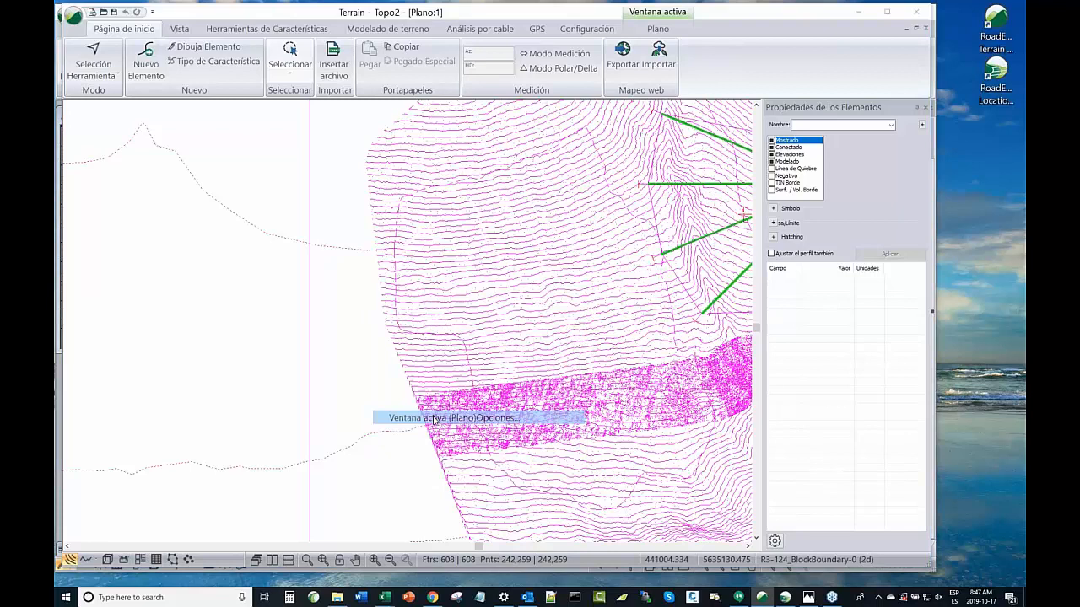
pyautogui.rightClick(342, 394)
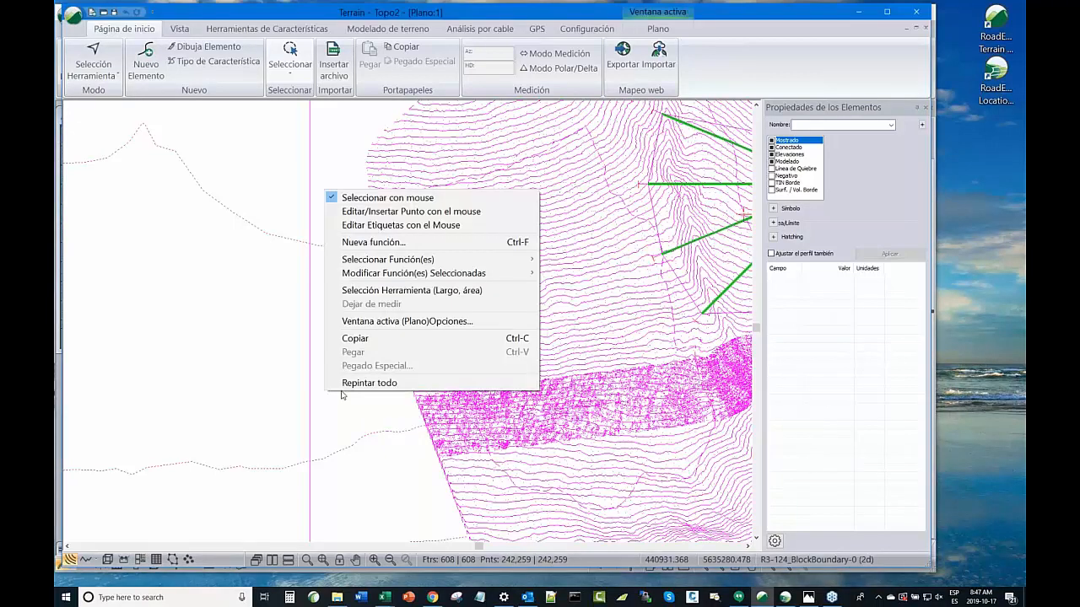
pyautogui.click(408, 290)
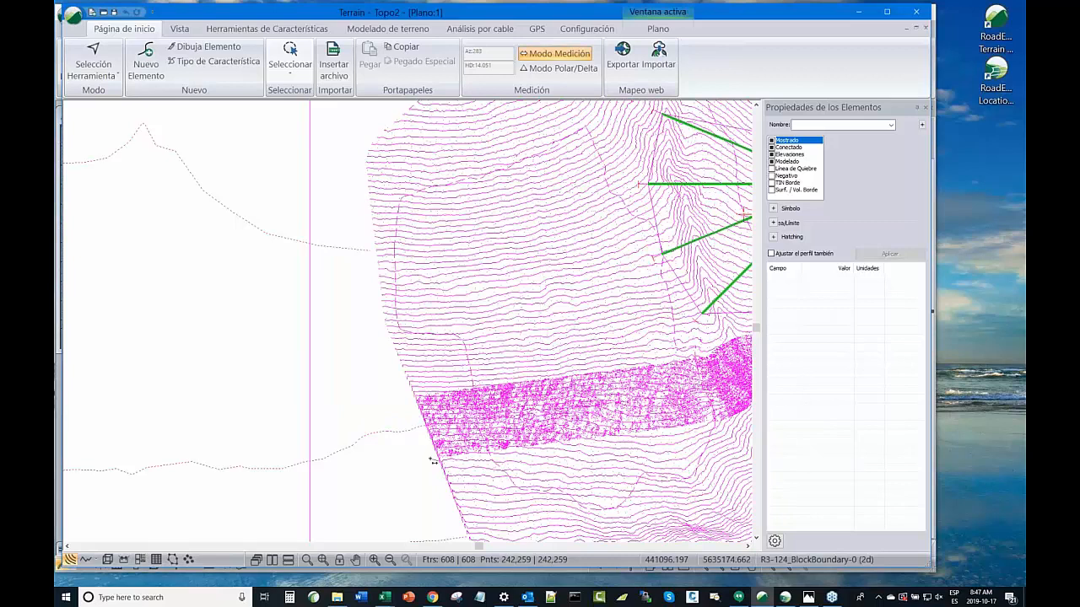
pyautogui.moveTo(415, 398)
pyautogui.press('Escape')
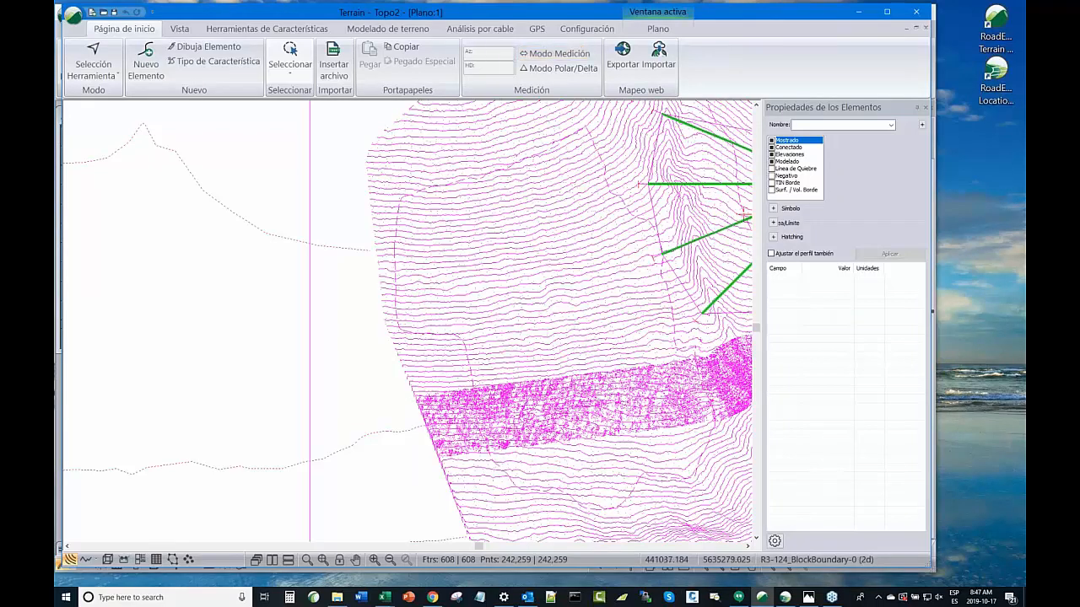
# Switch to the Location program and expand the constraints of V-alineam 1 under horizontal alignment 0
pyautogui.click(785, 597)
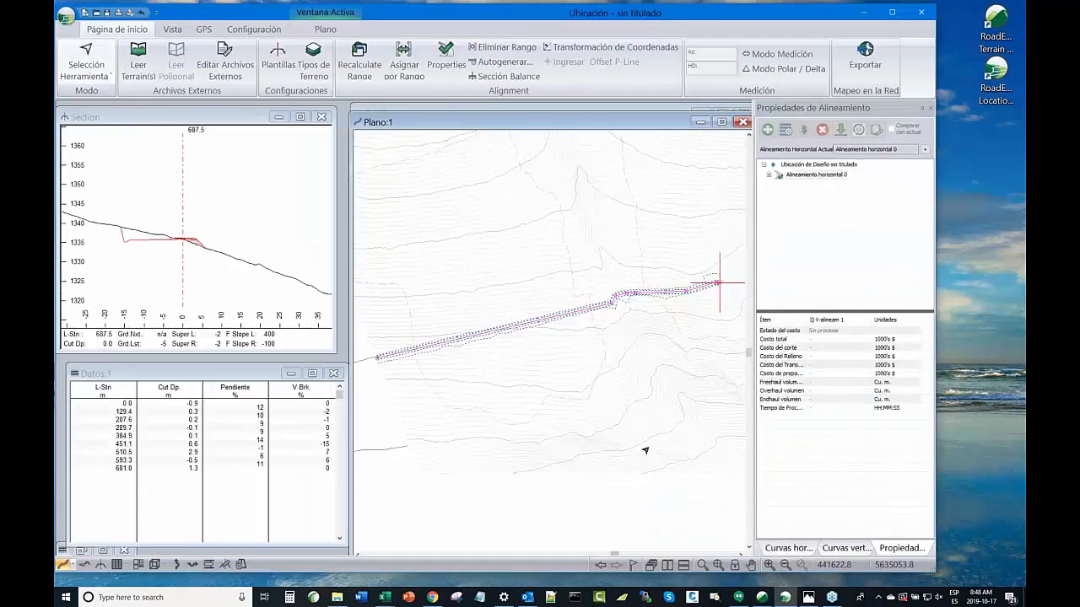
pyautogui.doubleClick(816, 174)
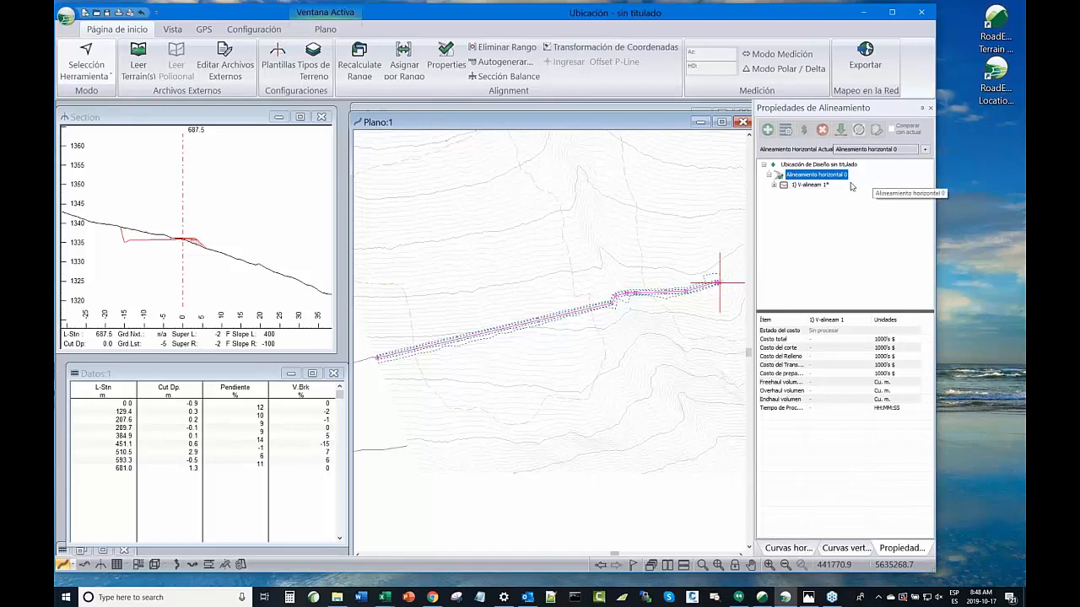
pyautogui.click(774, 185)
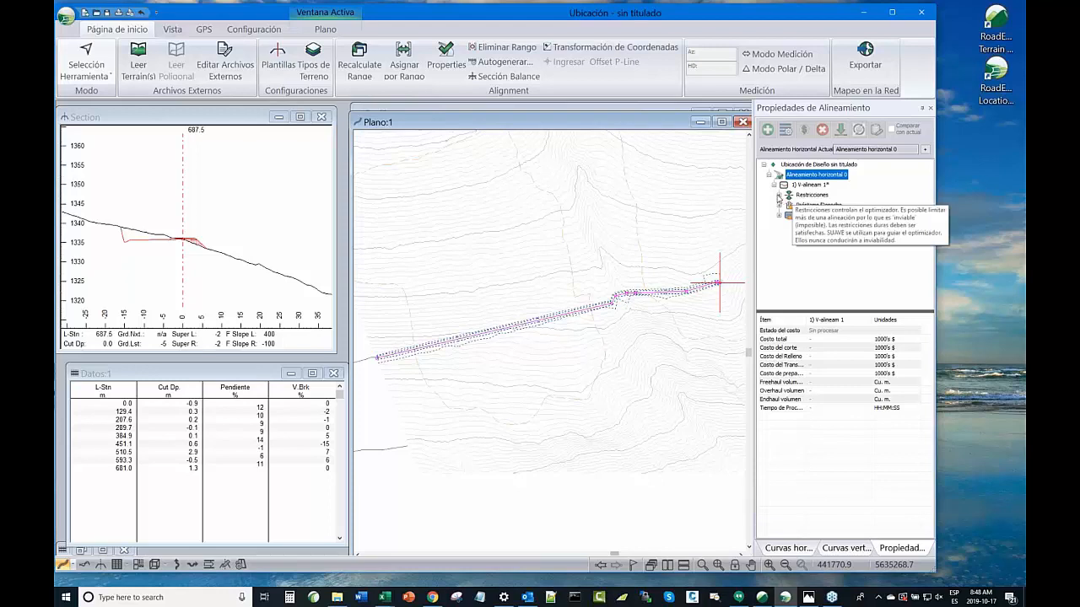
pyautogui.click(780, 196)
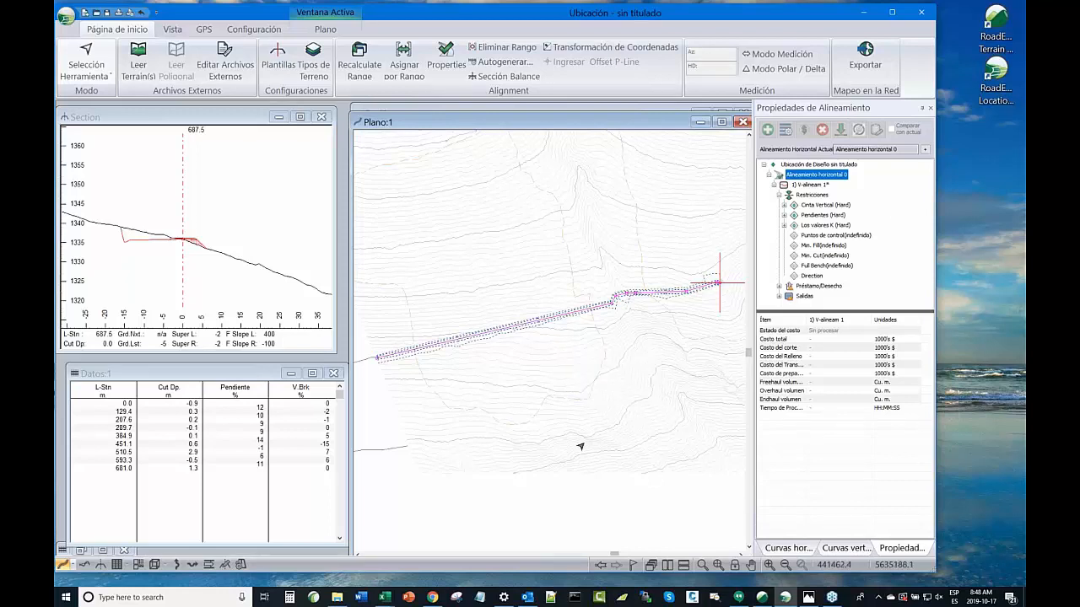
pyautogui.moveTo(580, 446)
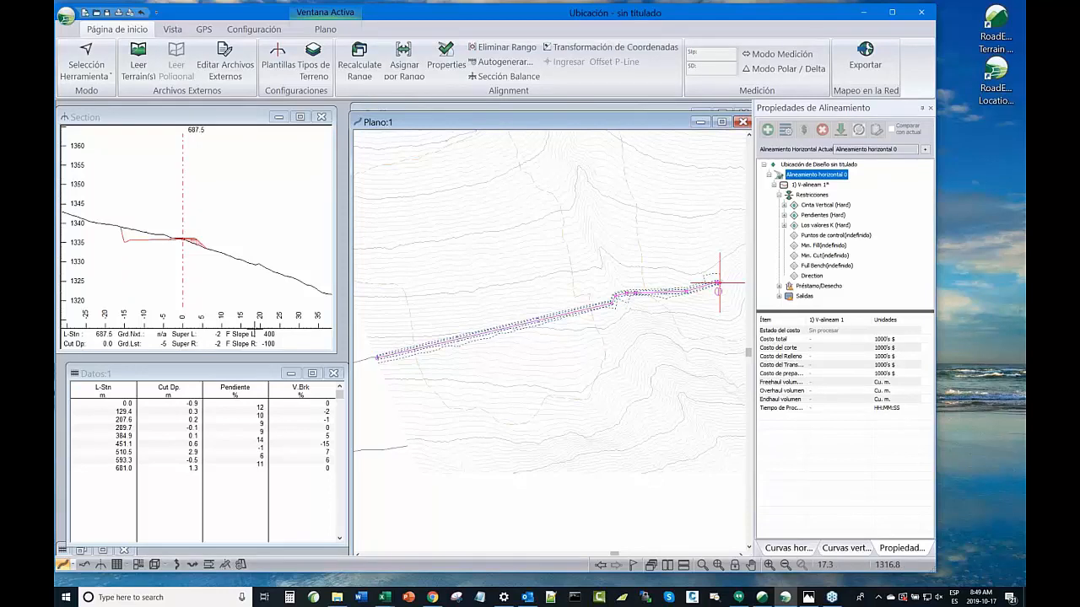
pyautogui.moveTo(228, 374); pyautogui.dragTo(218, 368)
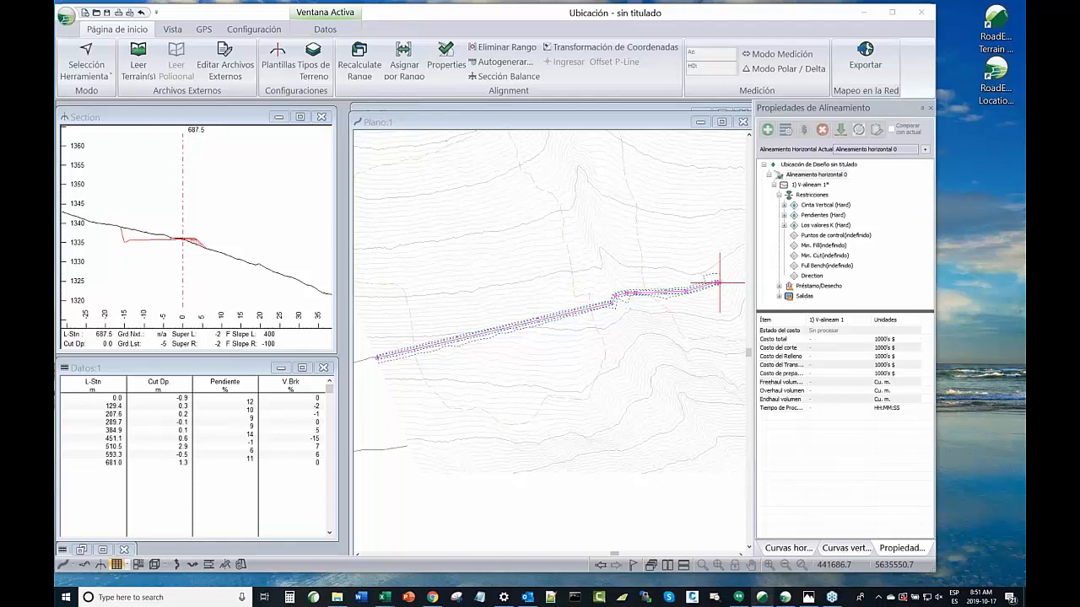
# Switch to the Terrain program and select the DL_Explore deflection line running northwest from the centre of the radial lines
pyautogui.moveTo(761, 597)
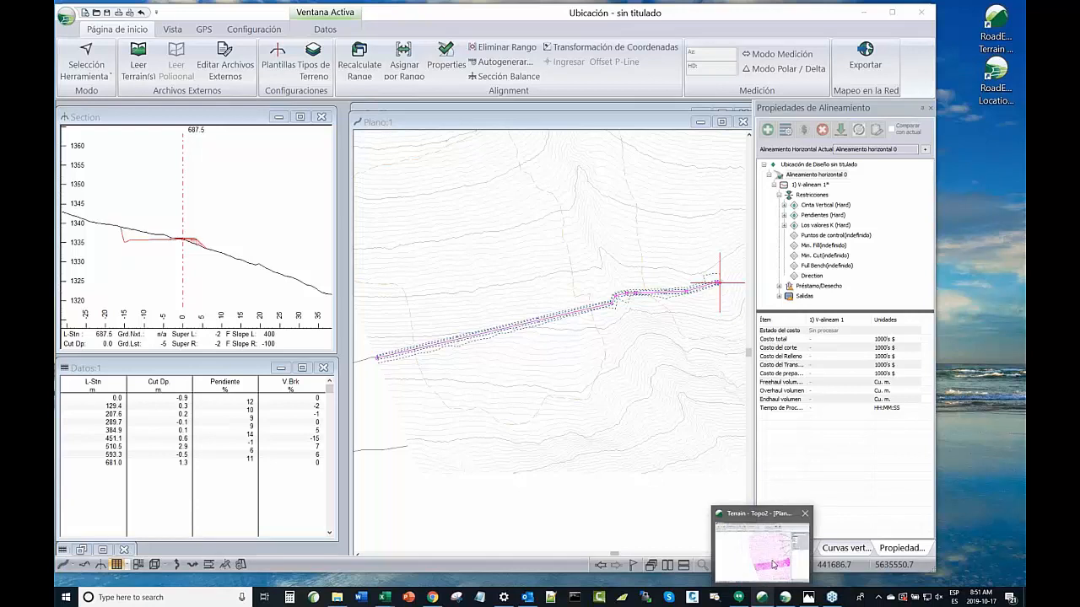
pyautogui.click(773, 563)
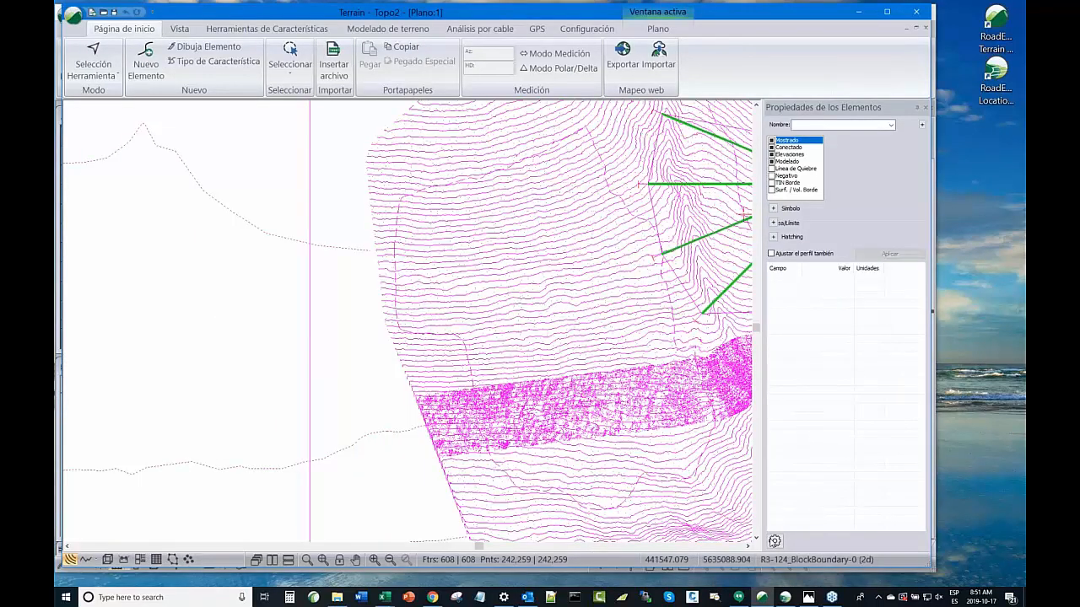
pyautogui.click(987, 5)
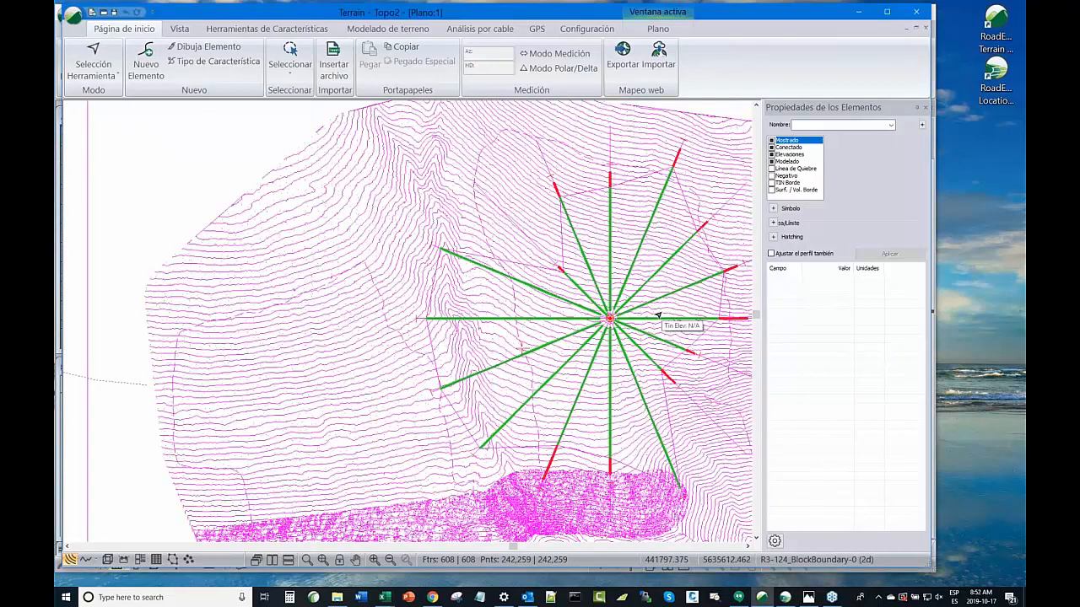
pyautogui.scroll(5, 588, 288)
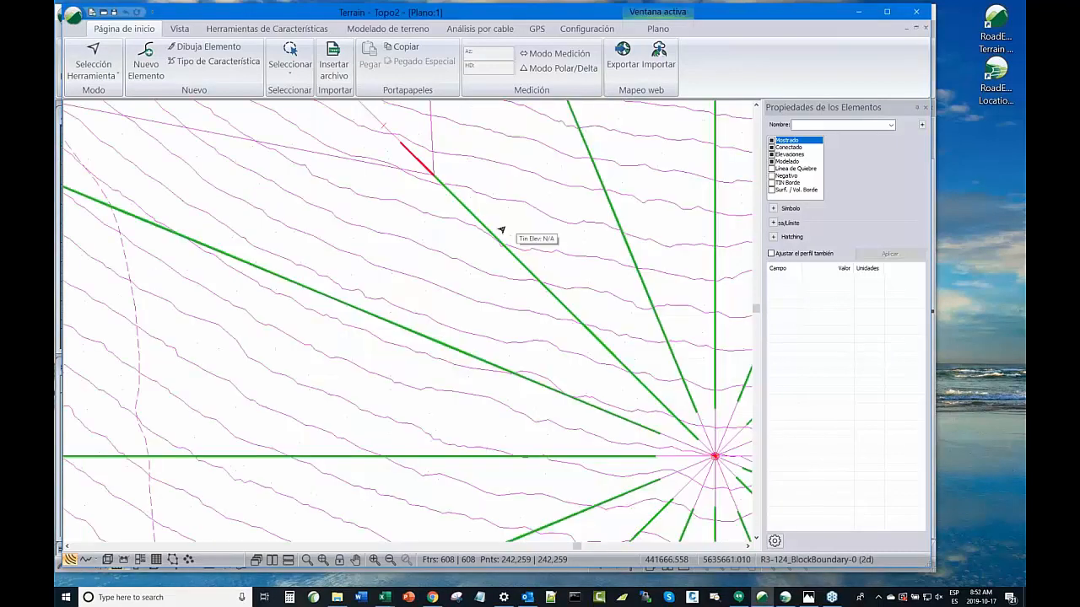
pyautogui.click(459, 215)
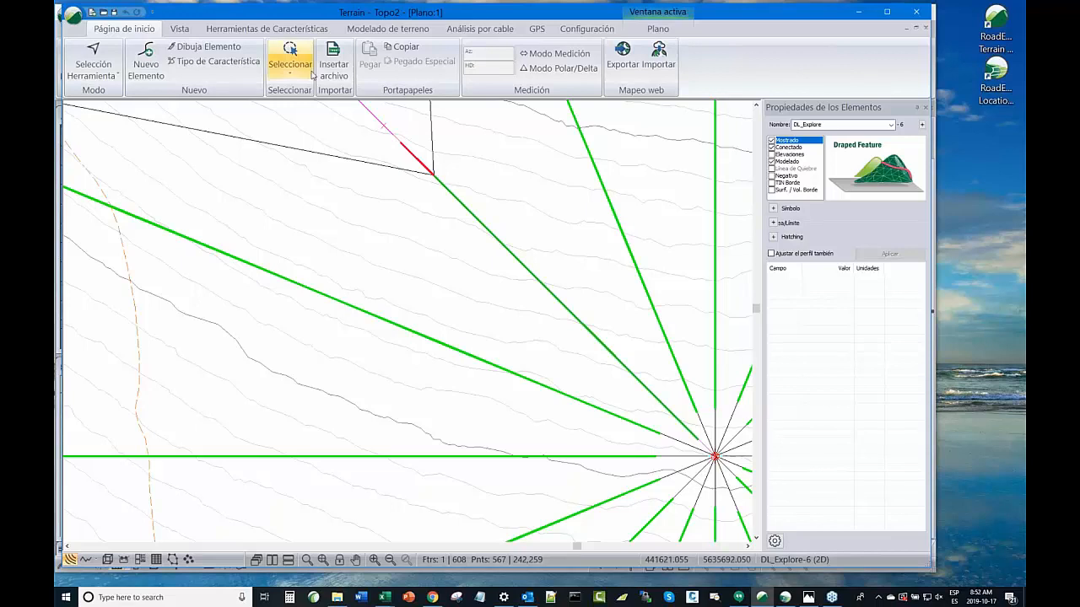
# Open a new profile window for the selected deflection line and turn off its automatic scaling
pyautogui.click(180, 28)
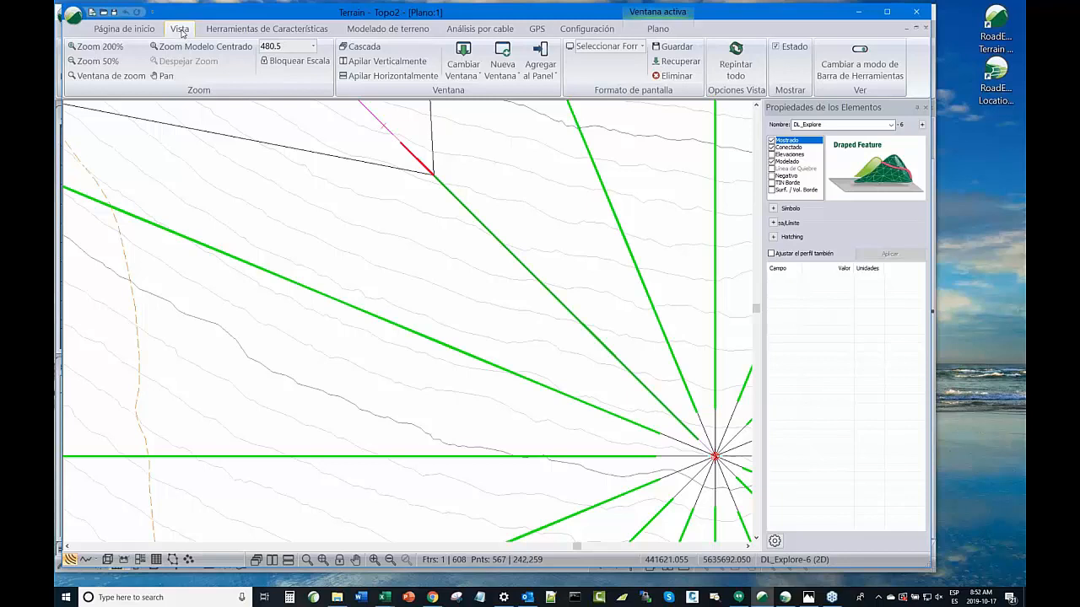
pyautogui.click(504, 54)
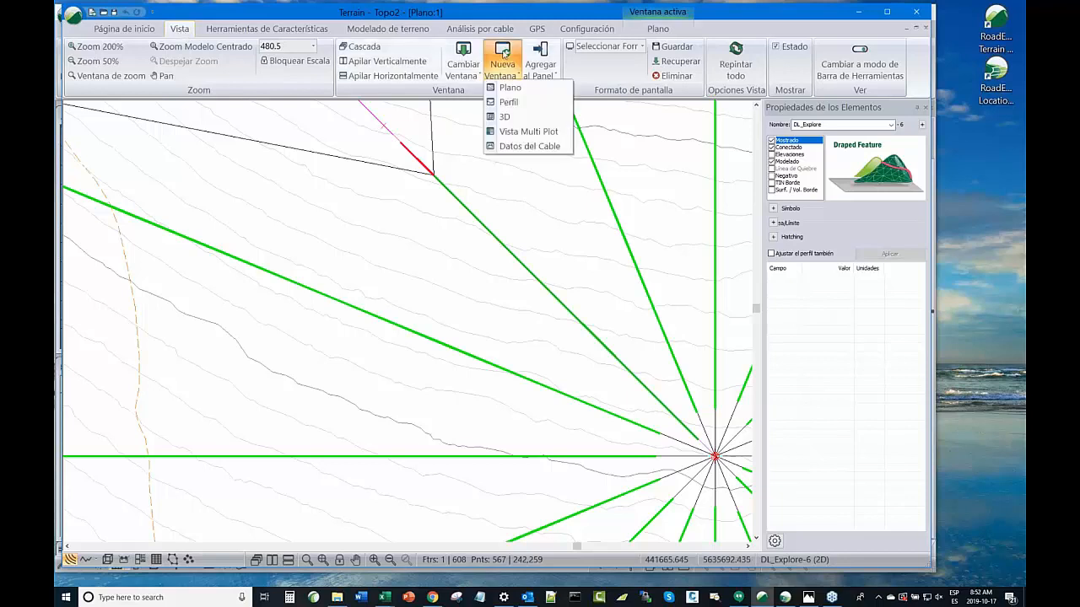
pyautogui.click(506, 102)
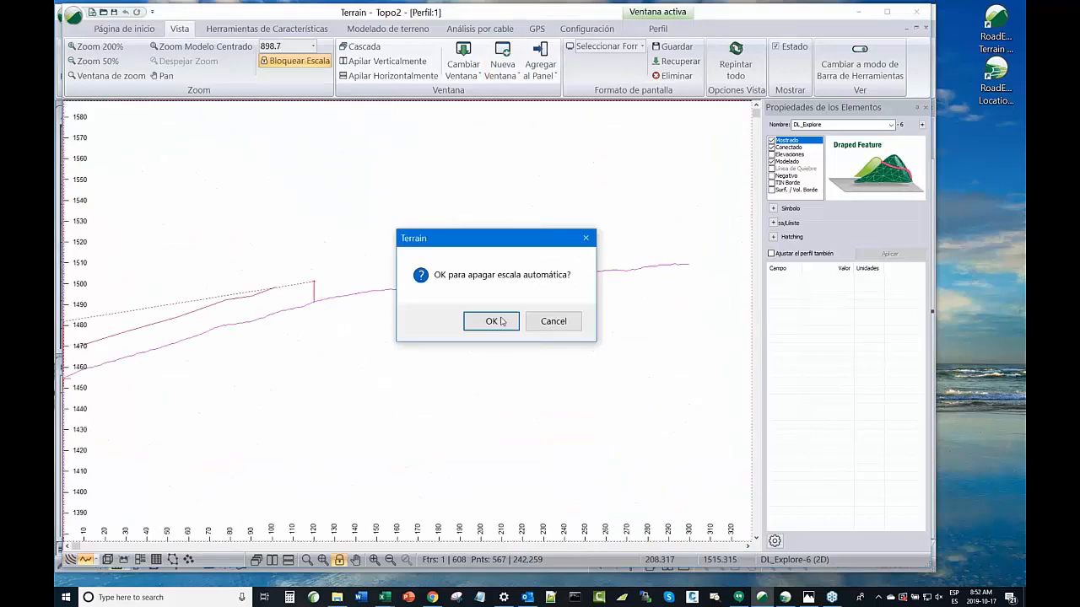
pyautogui.click(491, 321)
# Open the deflection line's settings for editing and examine the calculation options of the Highlead logging system
pyautogui.click(461, 29)
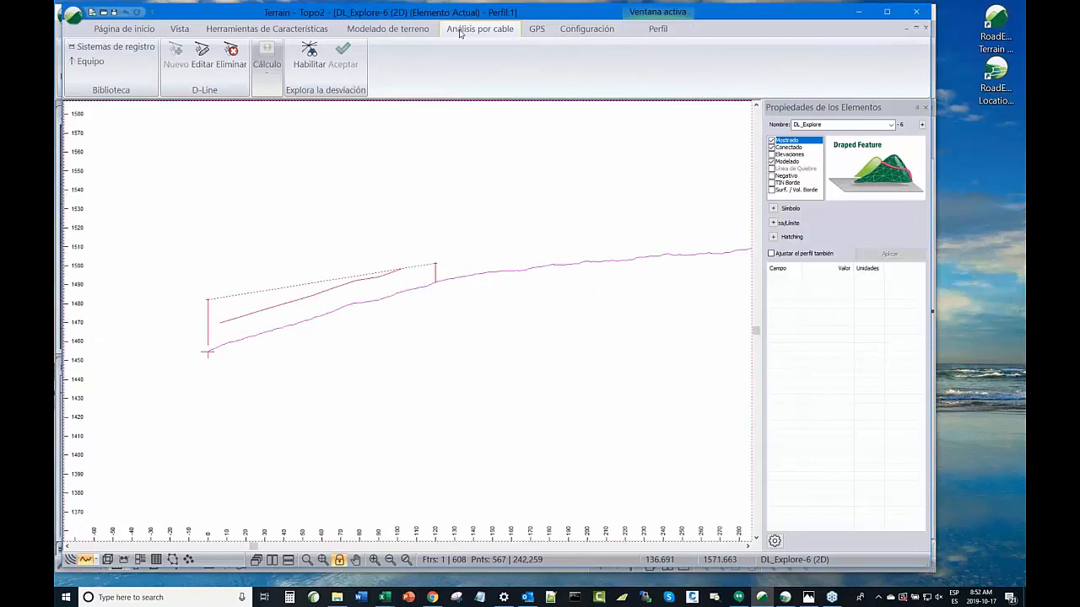
pyautogui.click(202, 56)
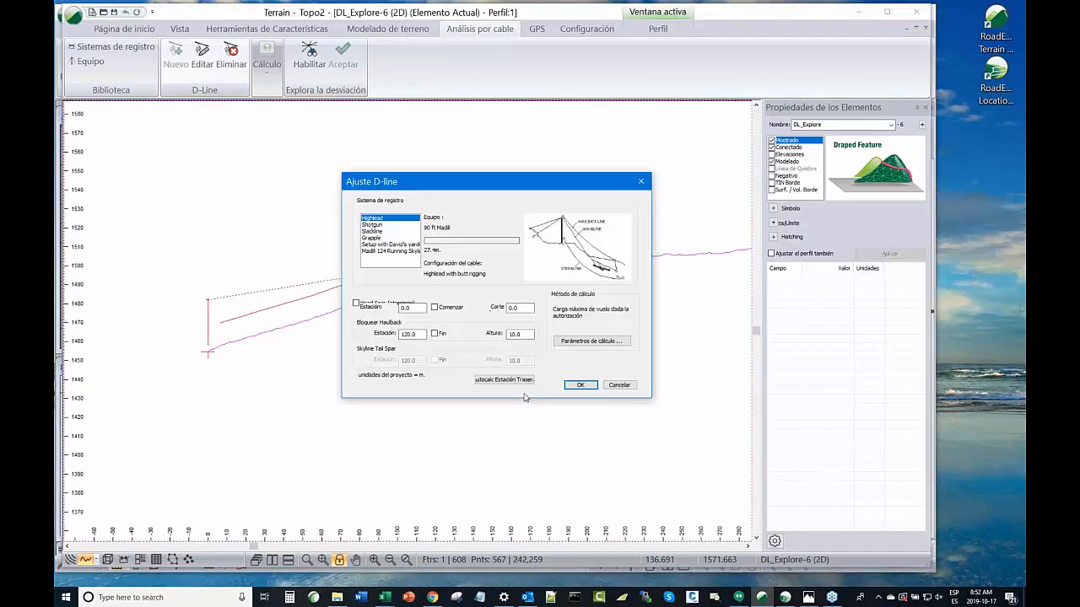
pyautogui.click(591, 342)
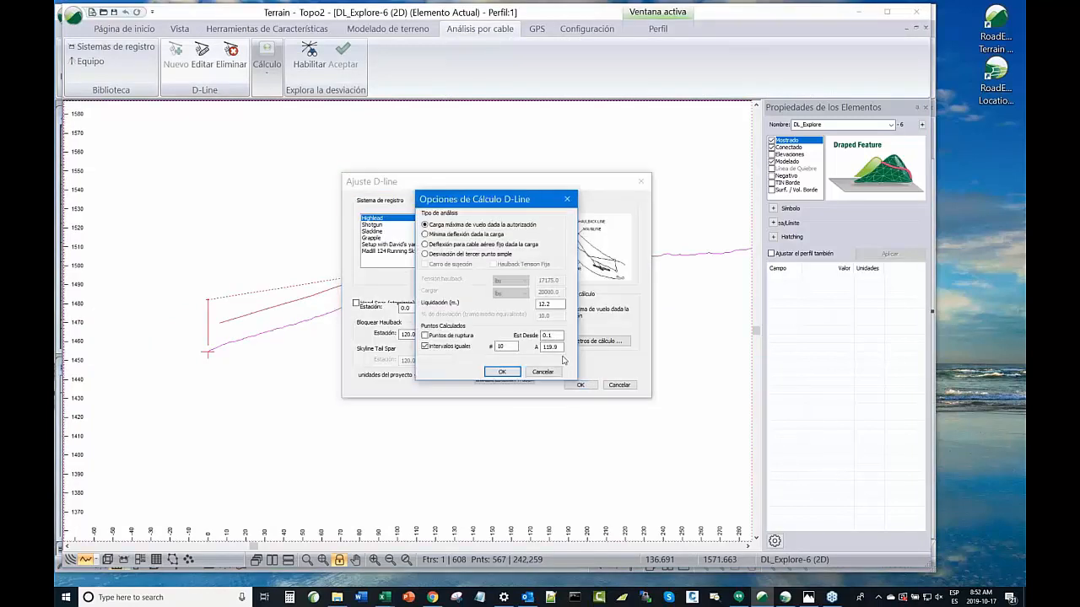
pyautogui.click(501, 373)
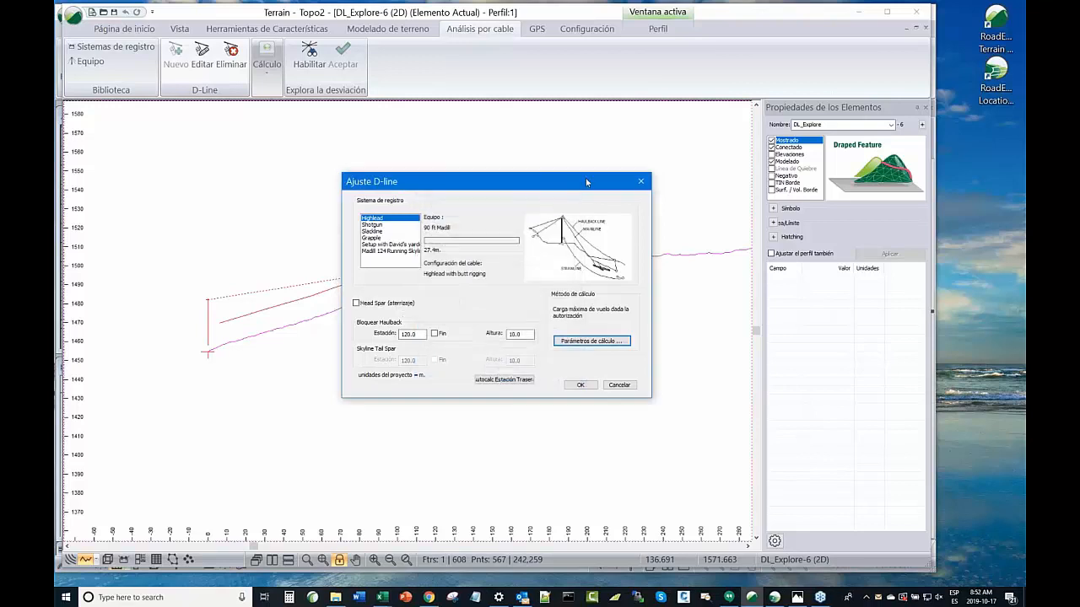
# Examine the equipment and calculation options of the Grapple logging system, and close the D-line settings without saving
pyautogui.moveTo(586, 182); pyautogui.dragTo(714, 125)
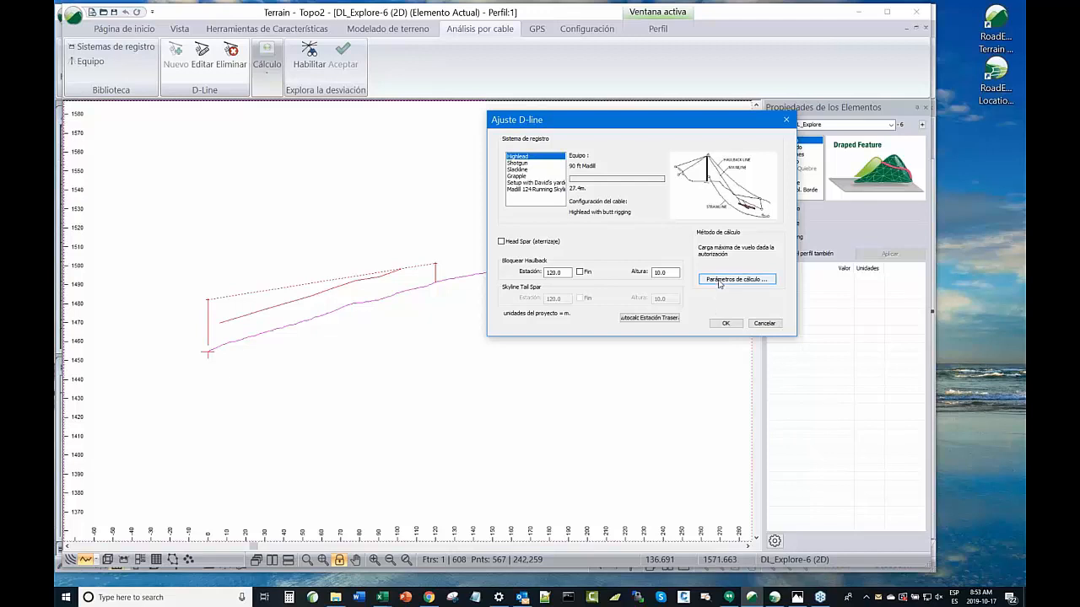
pyautogui.click(516, 176)
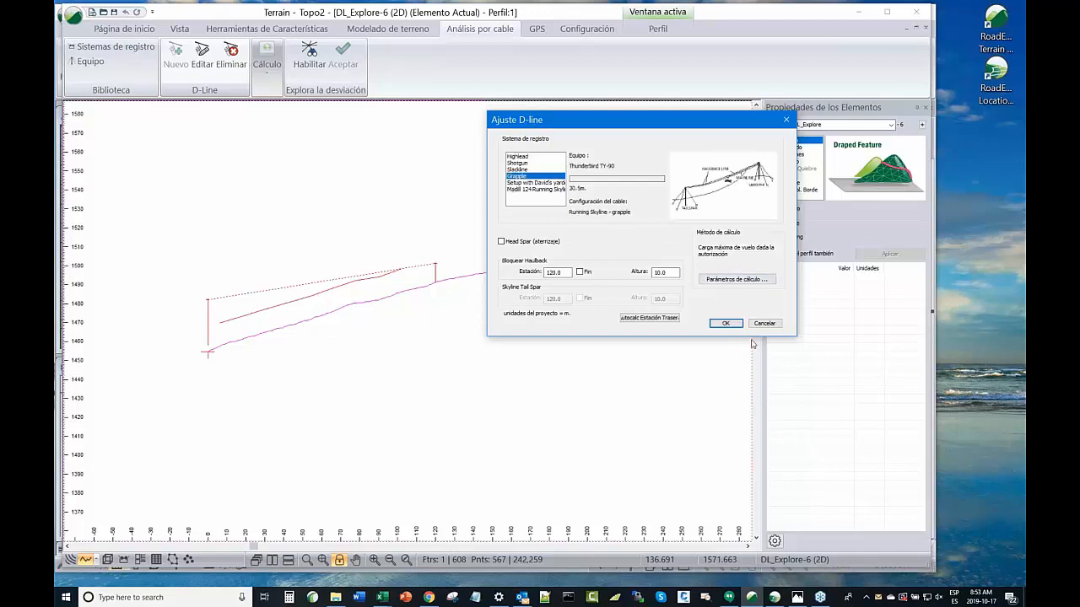
pyautogui.click(729, 282)
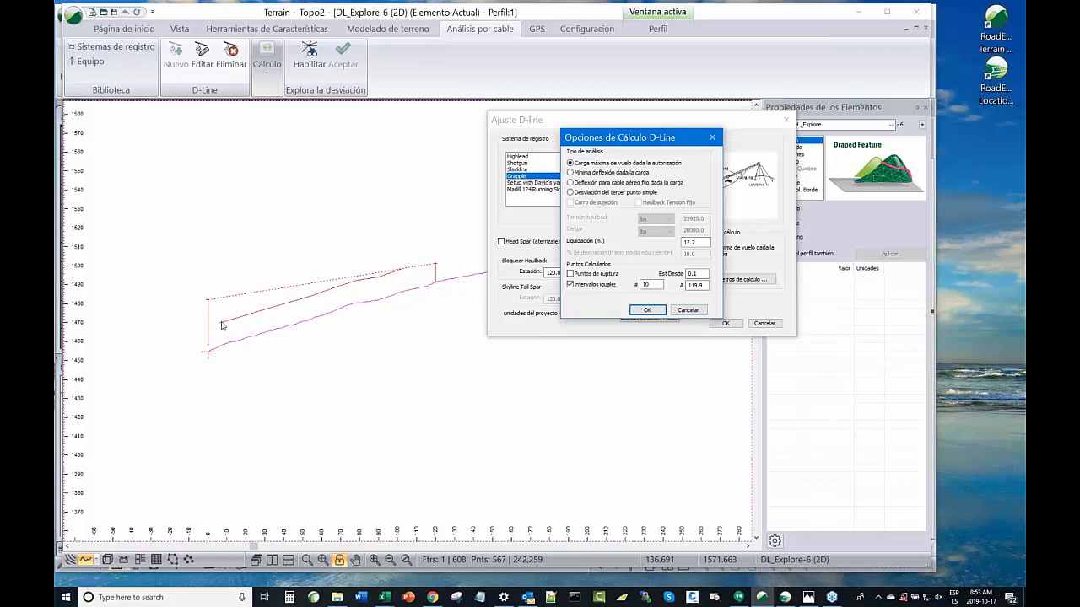
pyautogui.click(688, 310)
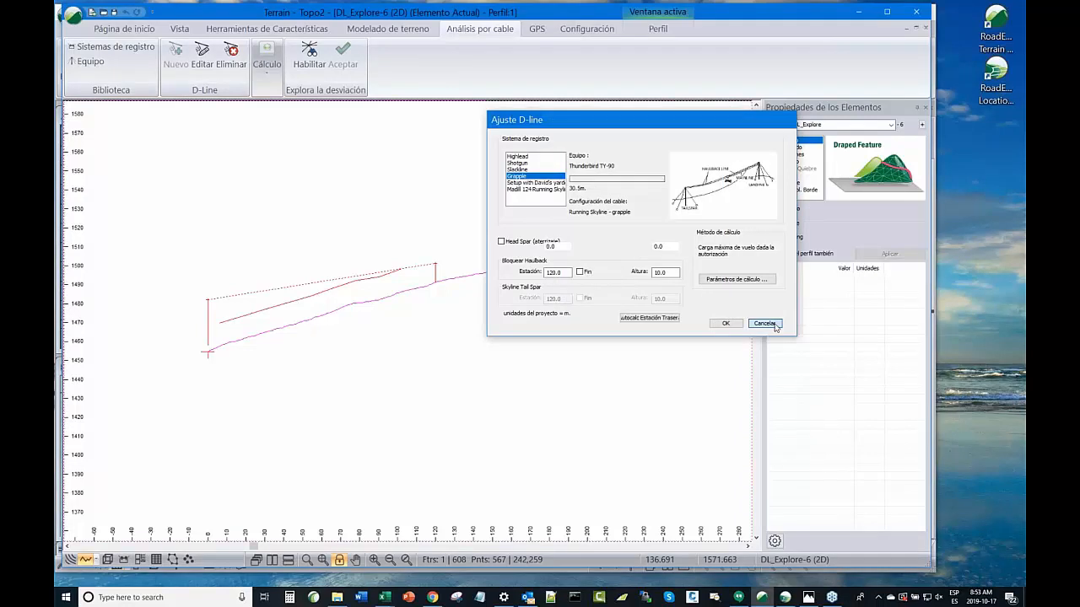
pyautogui.click(764, 323)
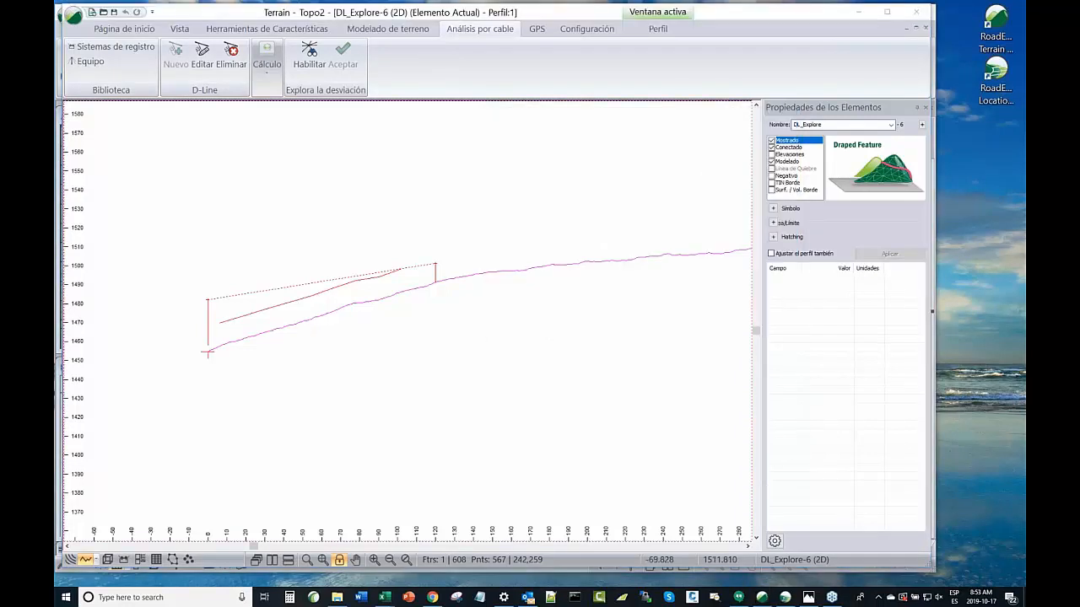